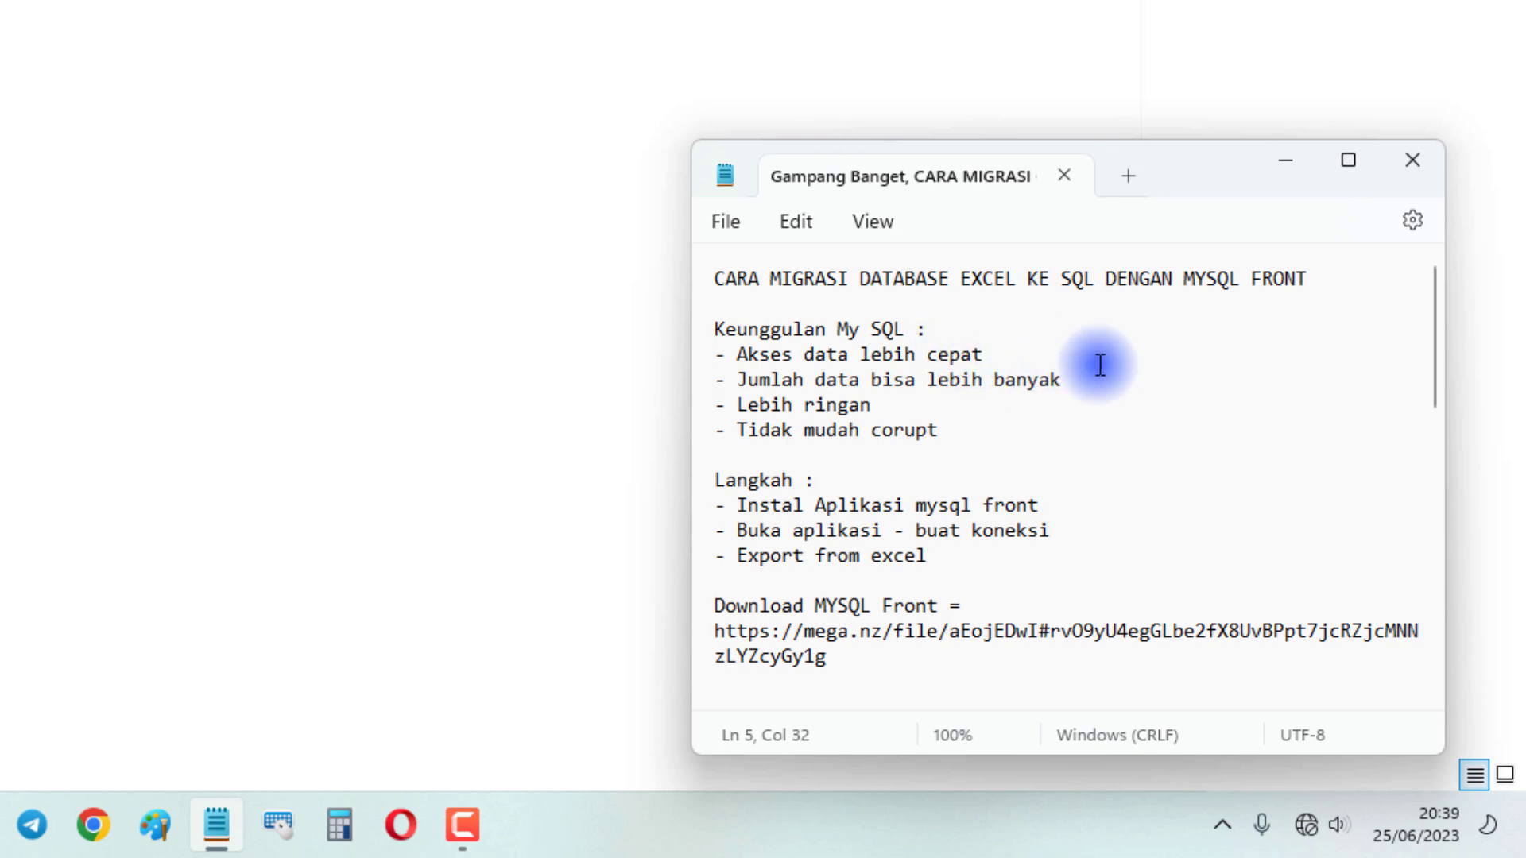
Review the notes on MySQL's advantages, highlighting the "Lebih ringan" and "Tidak mudah corupt" lines.
left_click_drag(905, 405, 730, 407)
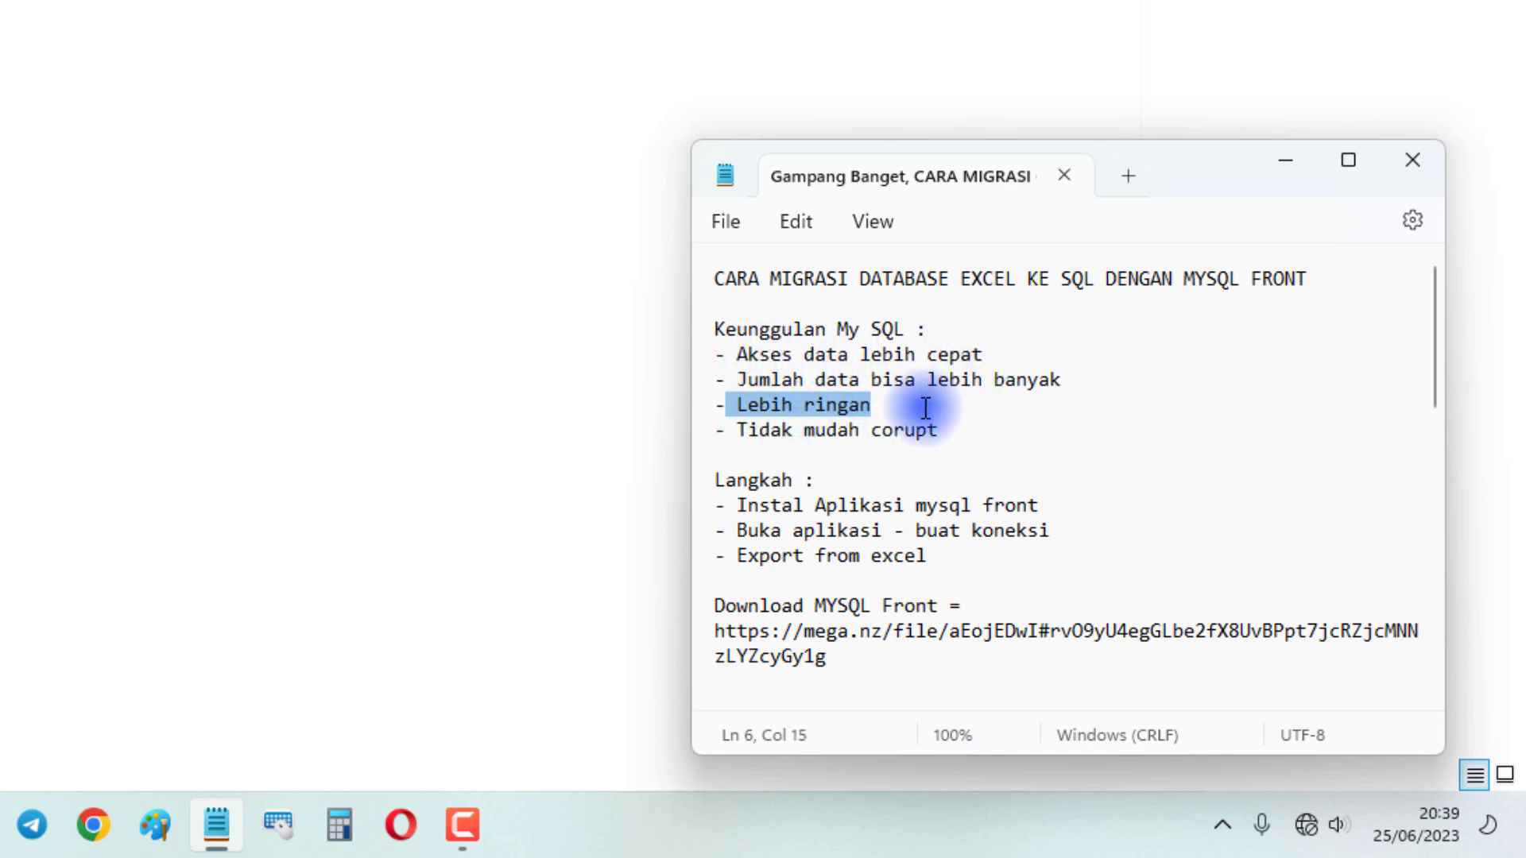
left_click_drag(941, 430, 740, 431)
left_click(984, 432)
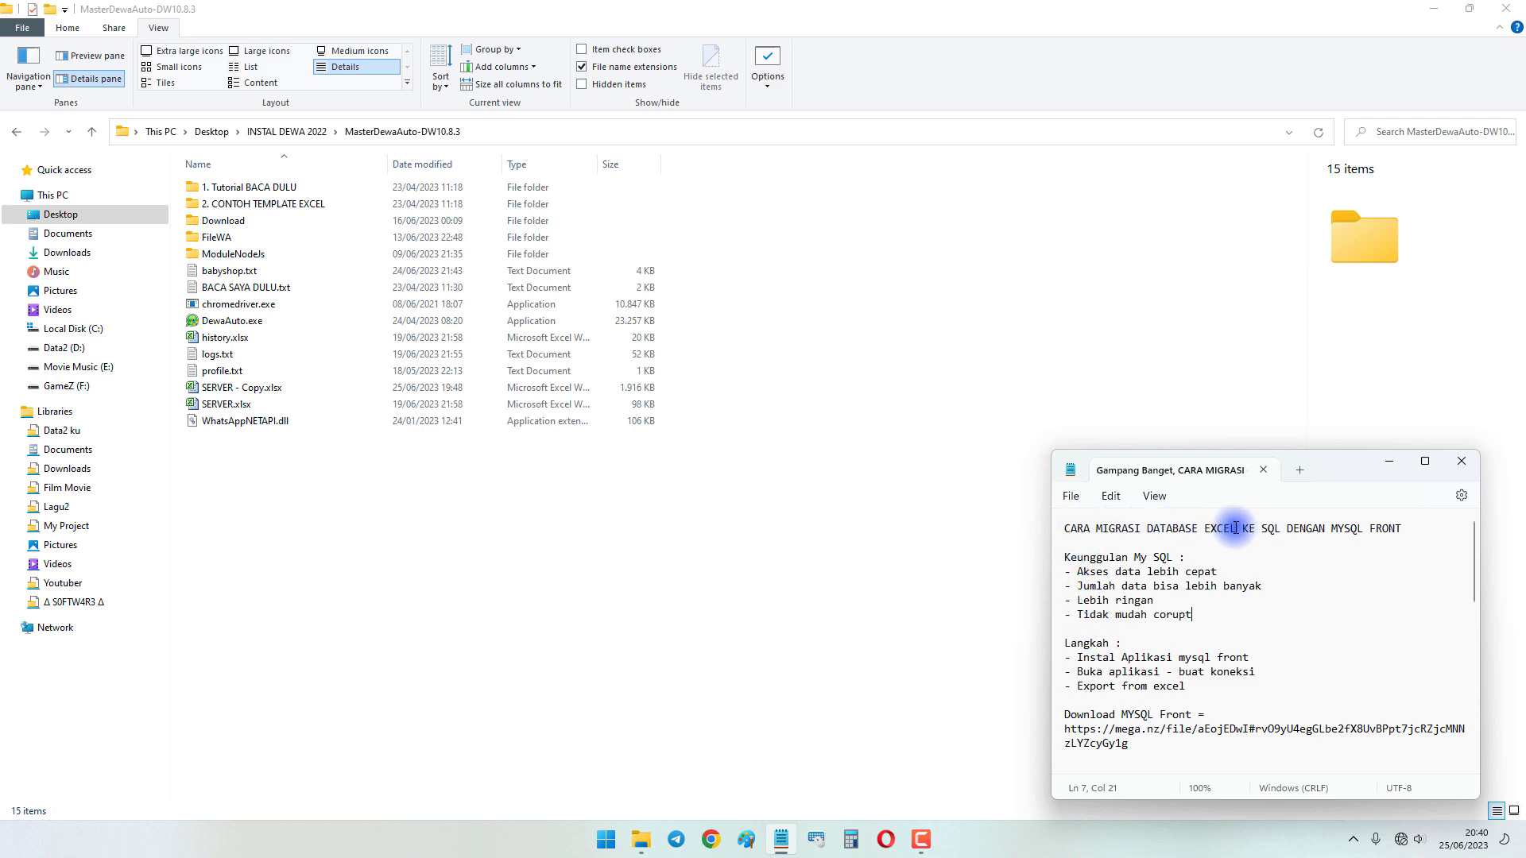
Open the workbook SERVER - Copy.xlsx from the MasterDewaAuto-DW10.8.3 folder.
left_click(566, 532)
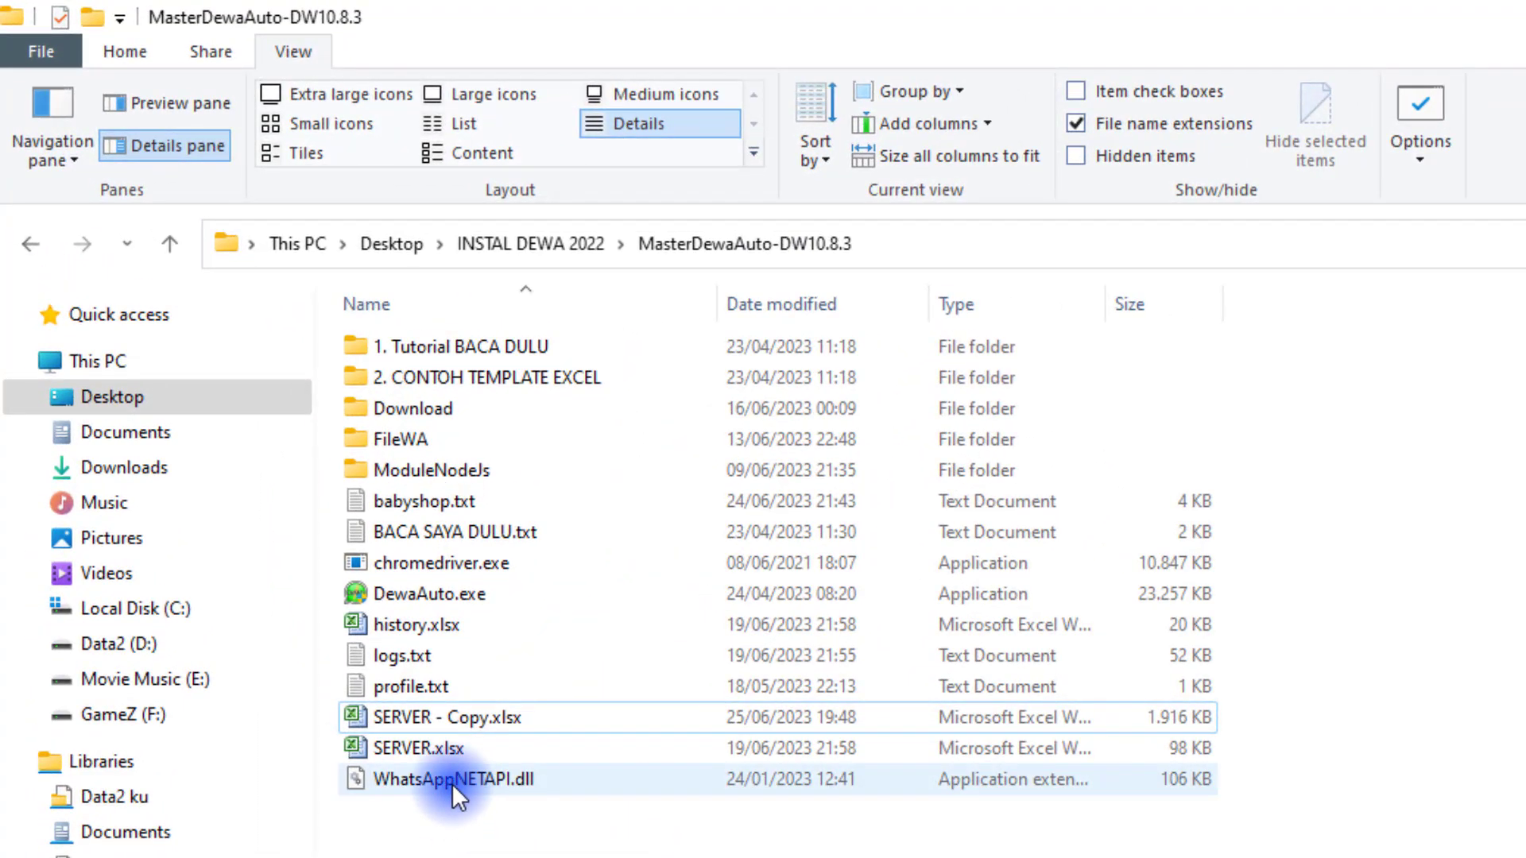
left_click(462, 721)
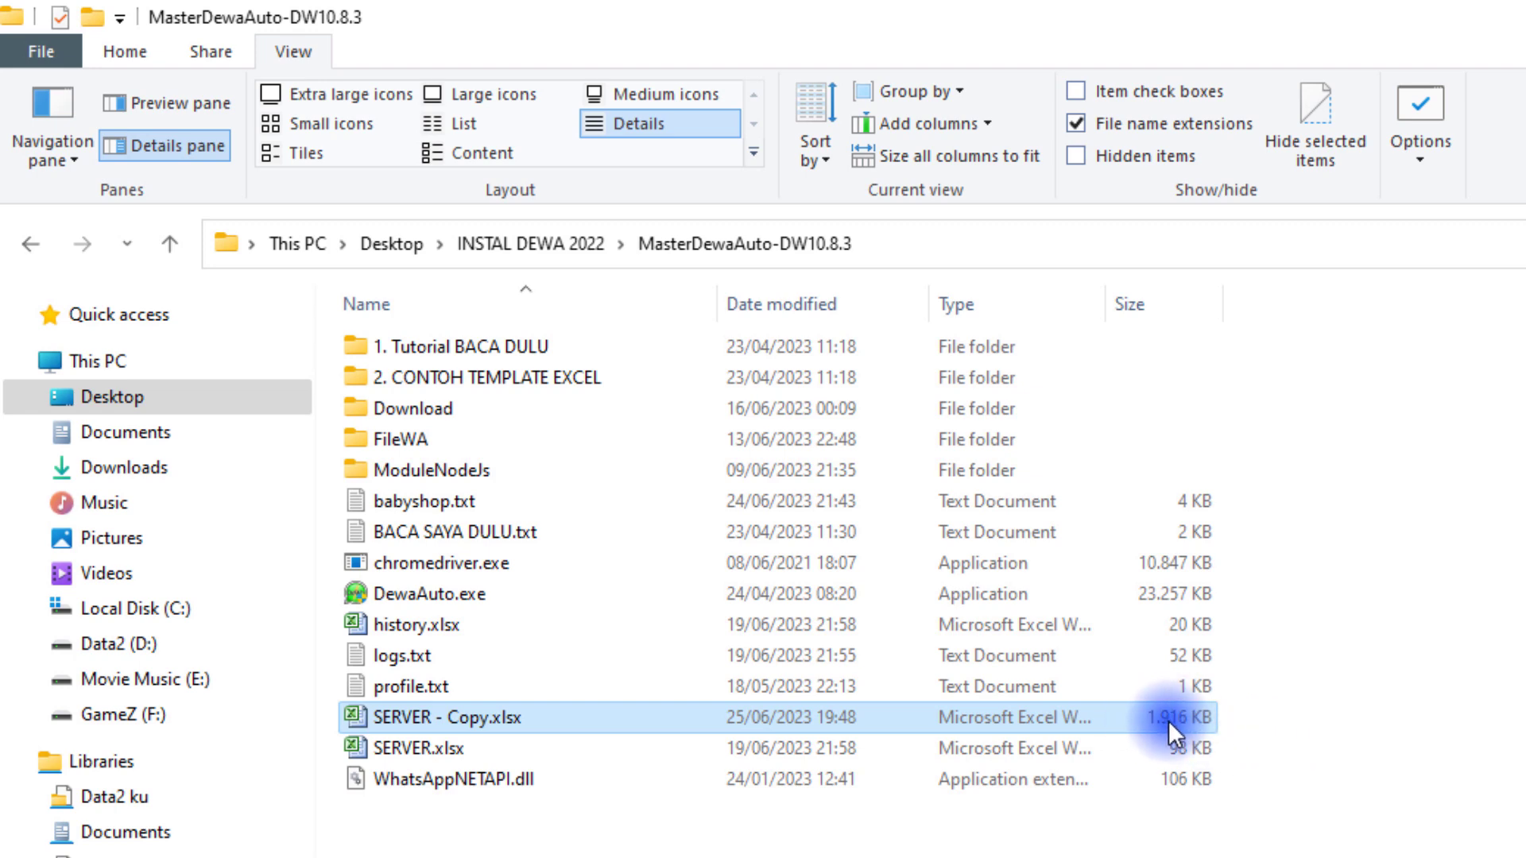
double_click(1147, 717)
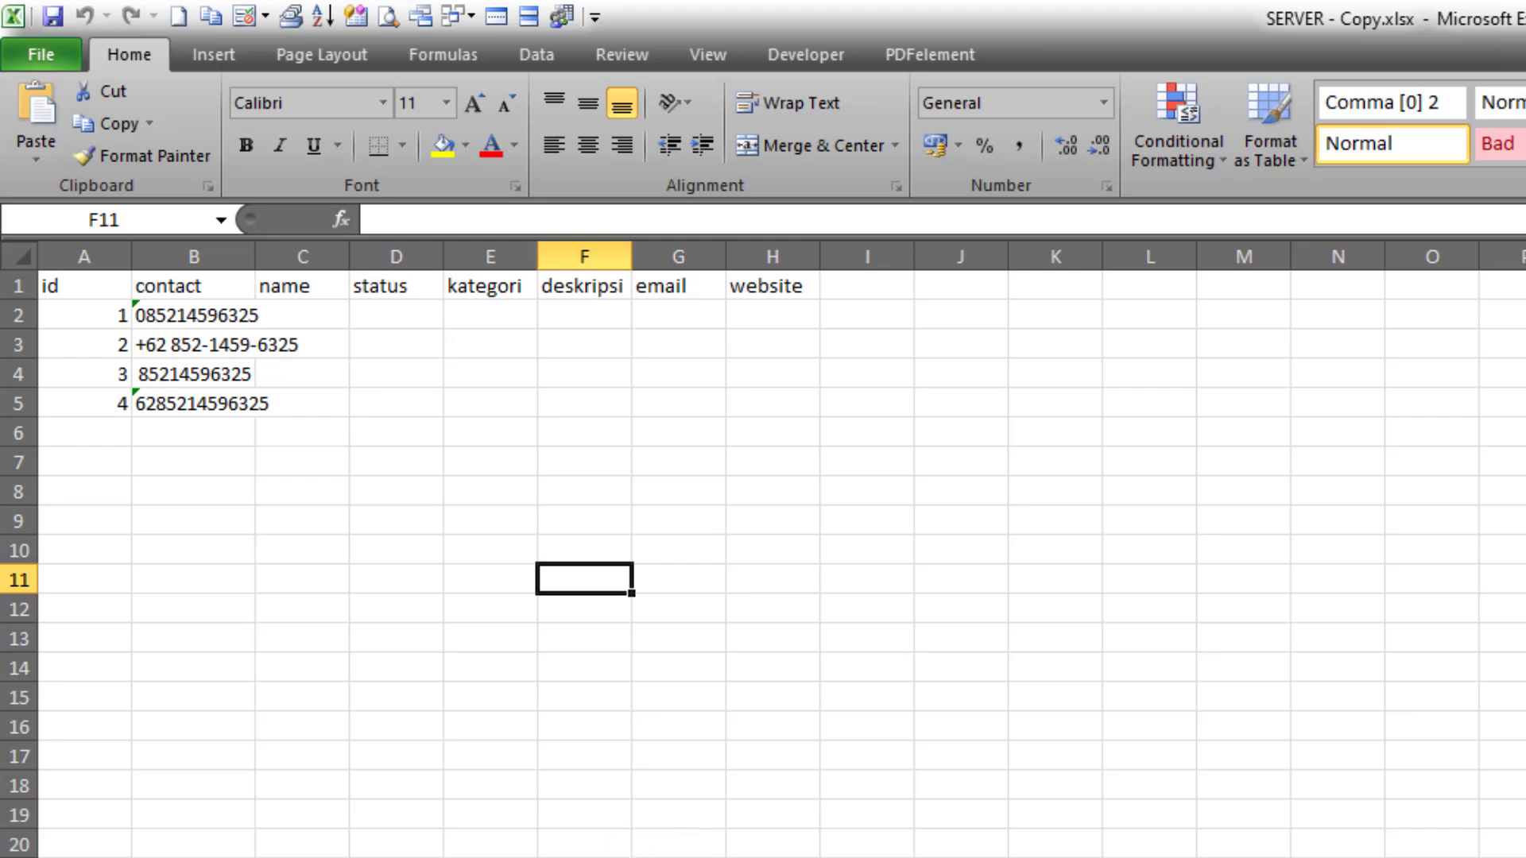
Look through the worksheets of SERVER - Copy.xlsx to examine the tables they contain.
key("ctrl+Page_Down")
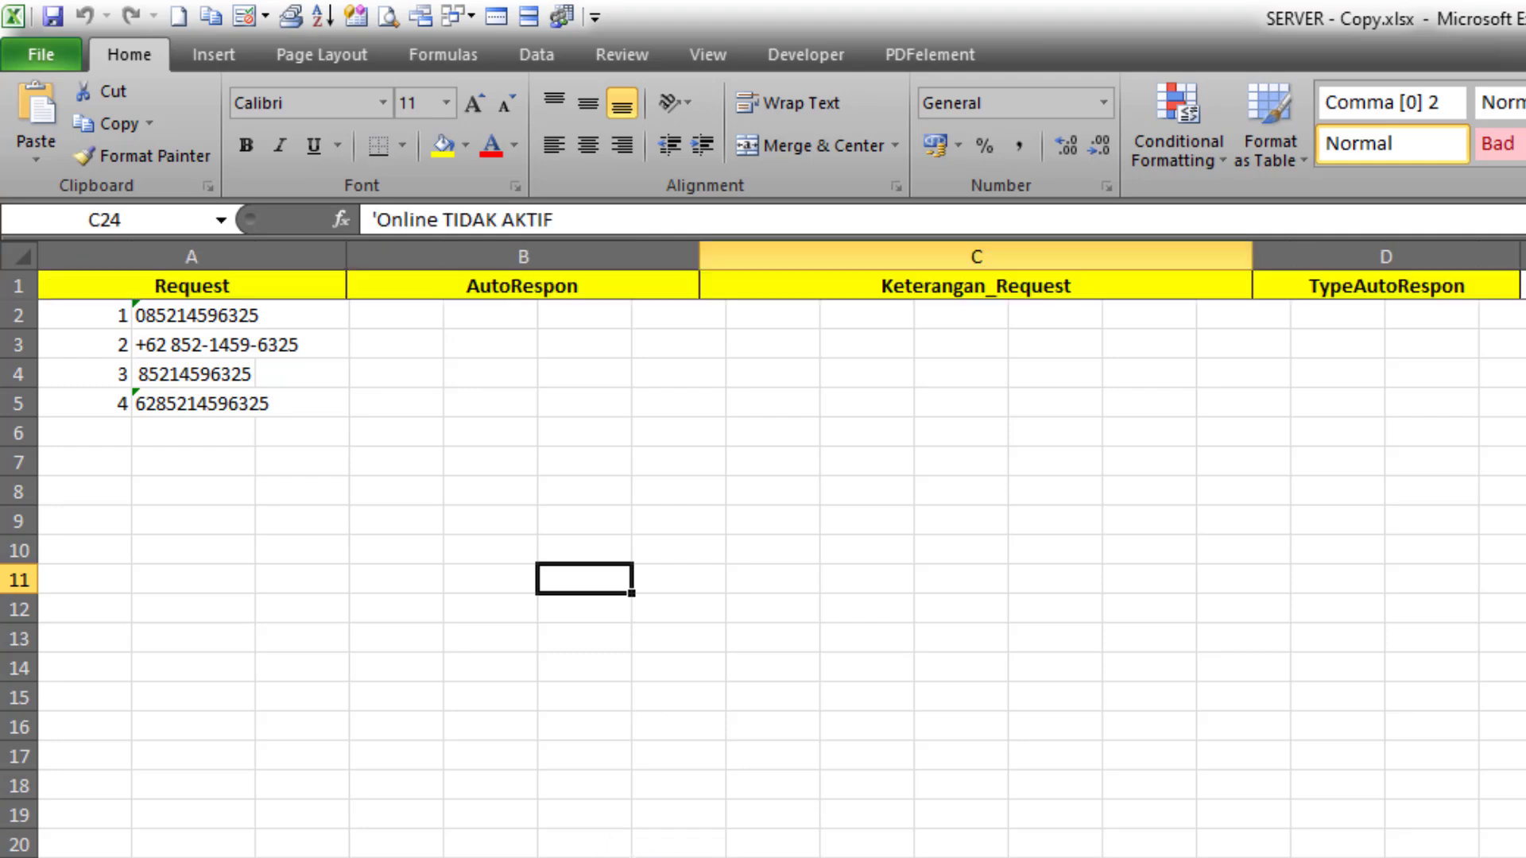
key("ctrl+Page_Down")
key("ctrl+Page_Down")
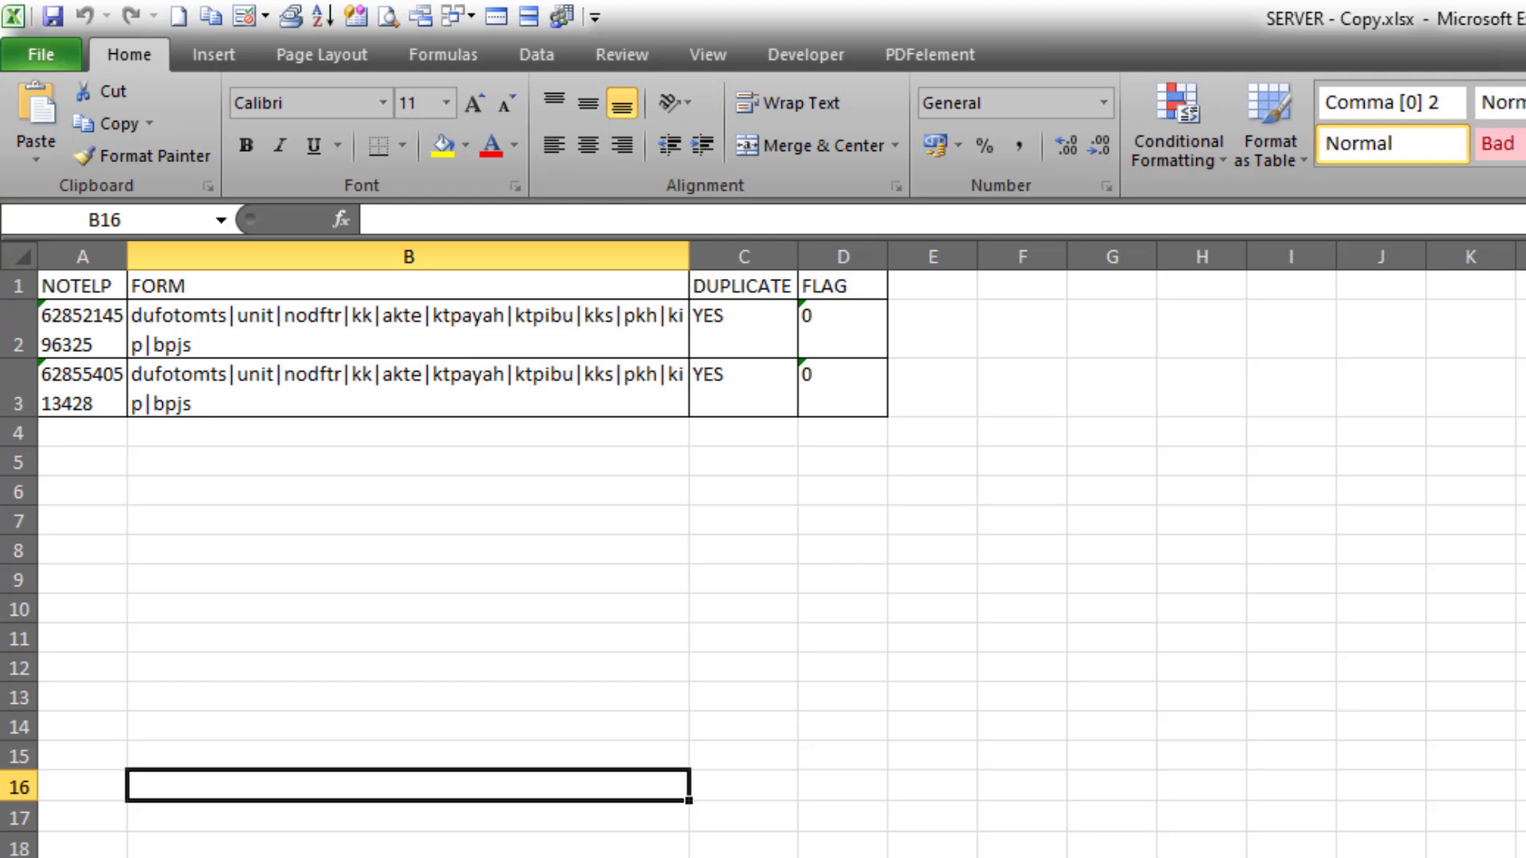
key("ctrl+Page_Down")
key("ctrl+Page_Up")
key("ctrl+Page_Up")
key("ctrl+Page_Up")
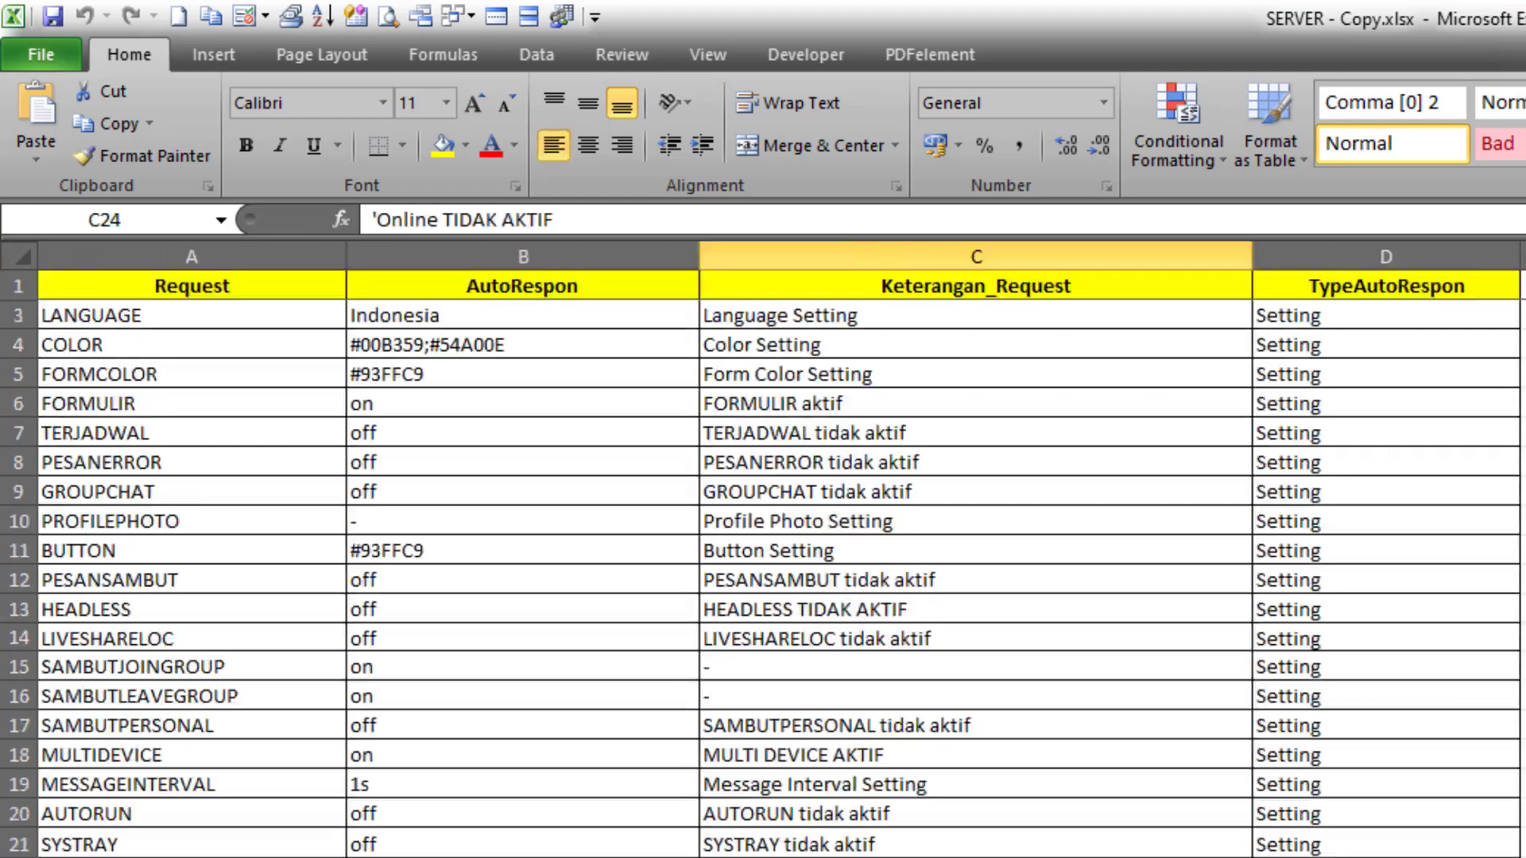
left_click(977, 857)
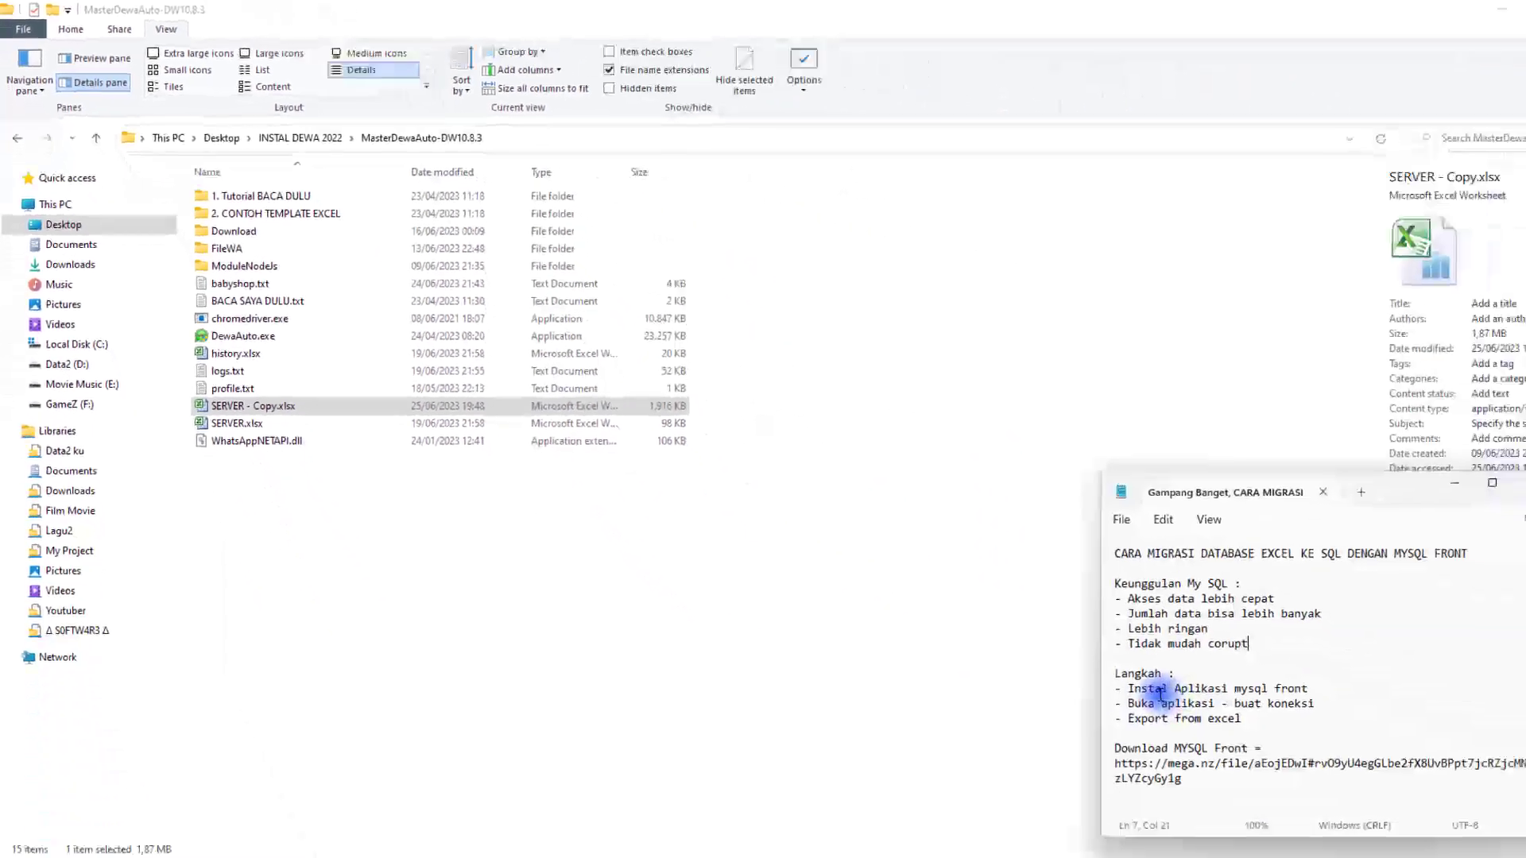
Launch HeidiSQL and move its session manager to the free space above the notes window.
left_click_drag(1171, 657, 1254, 658)
left_click(1256, 657)
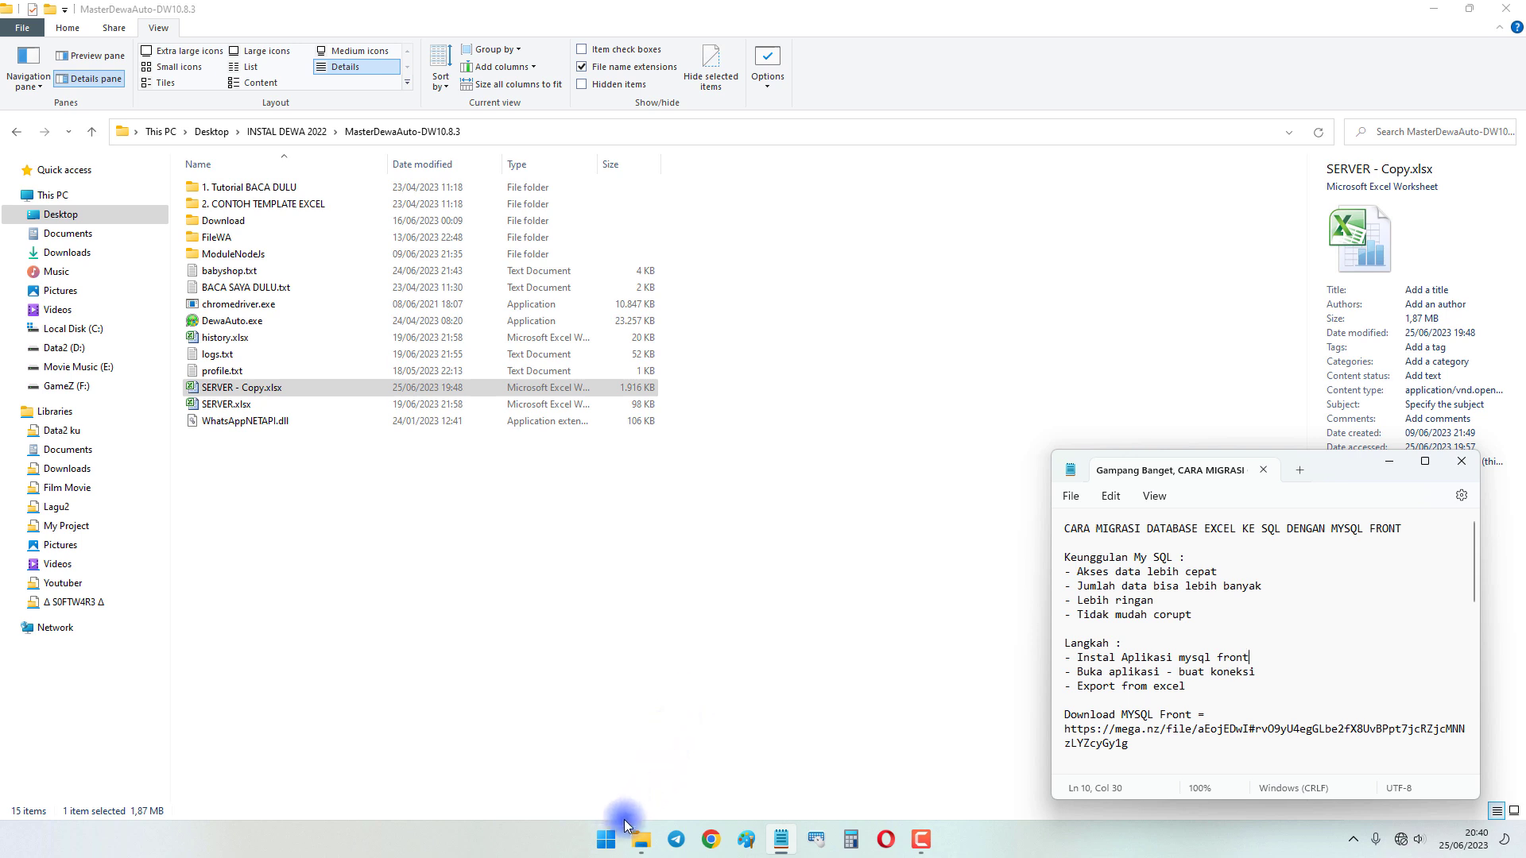
left_click(606, 840)
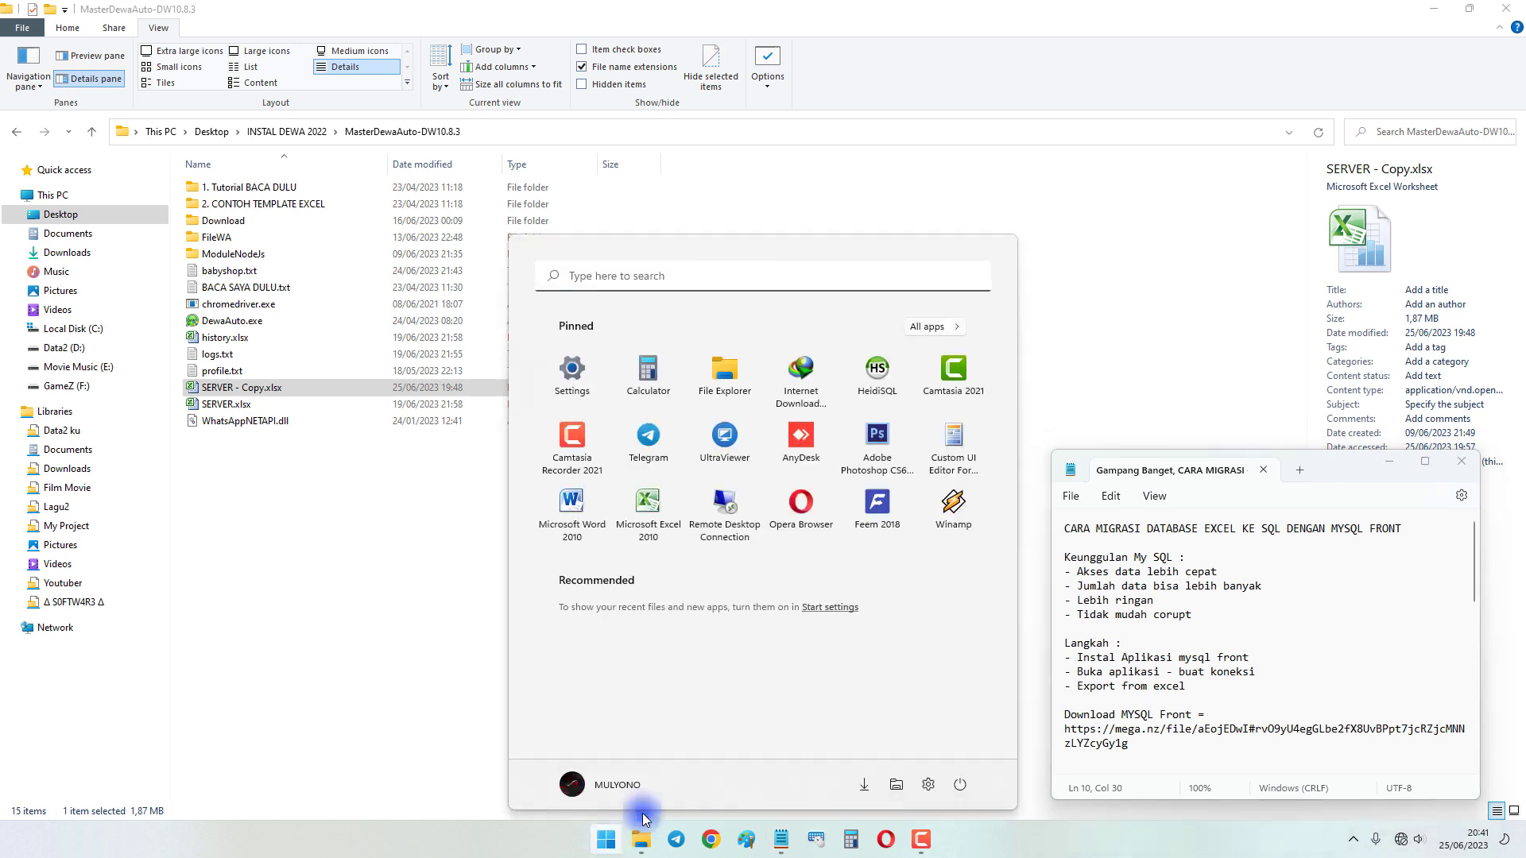
left_click(866, 384)
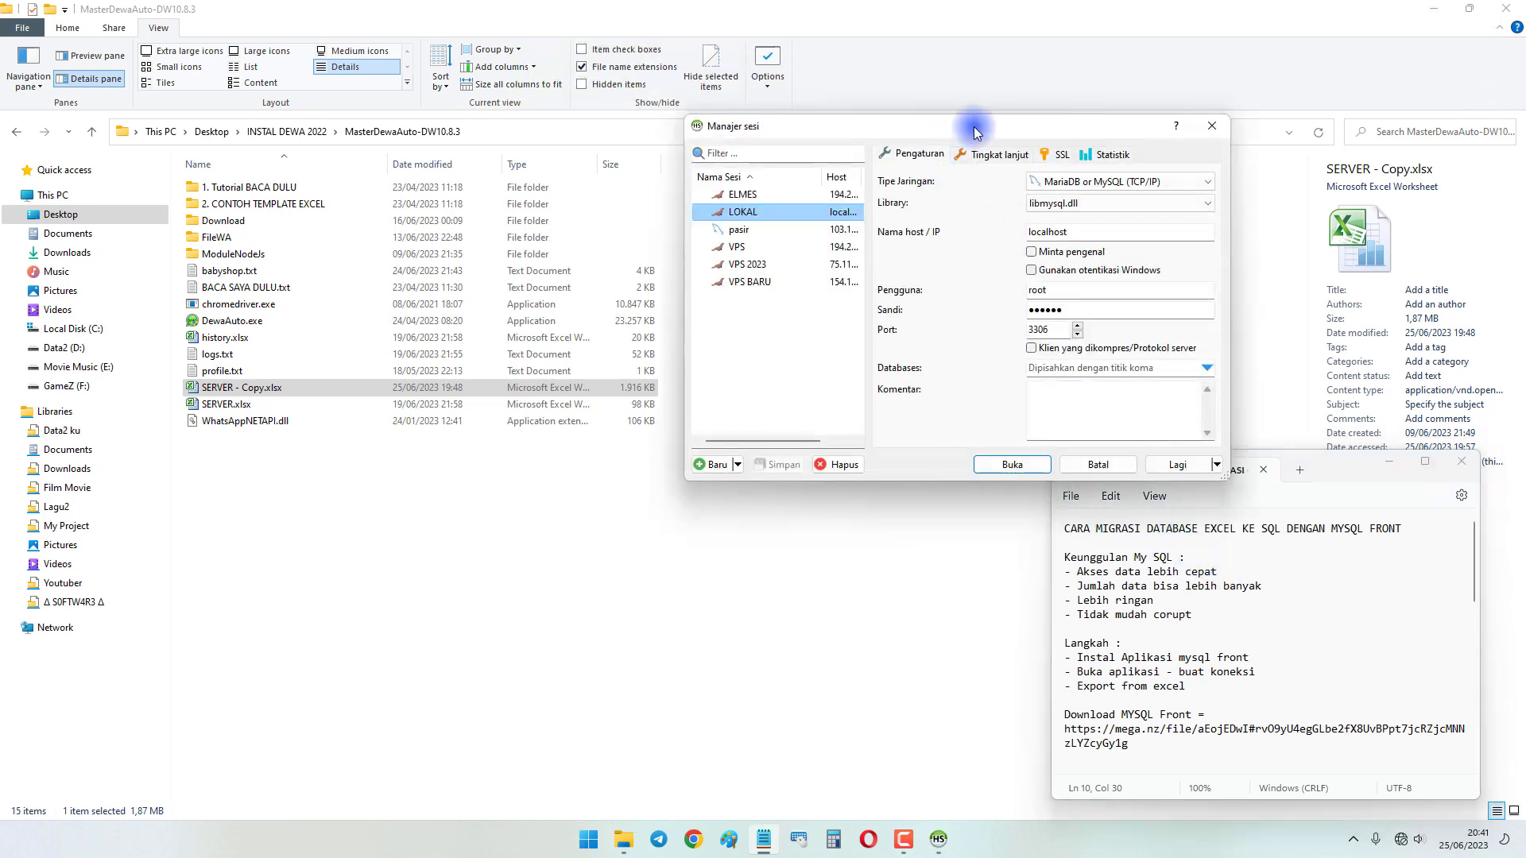
left_click_drag(971, 143, 1097, 58)
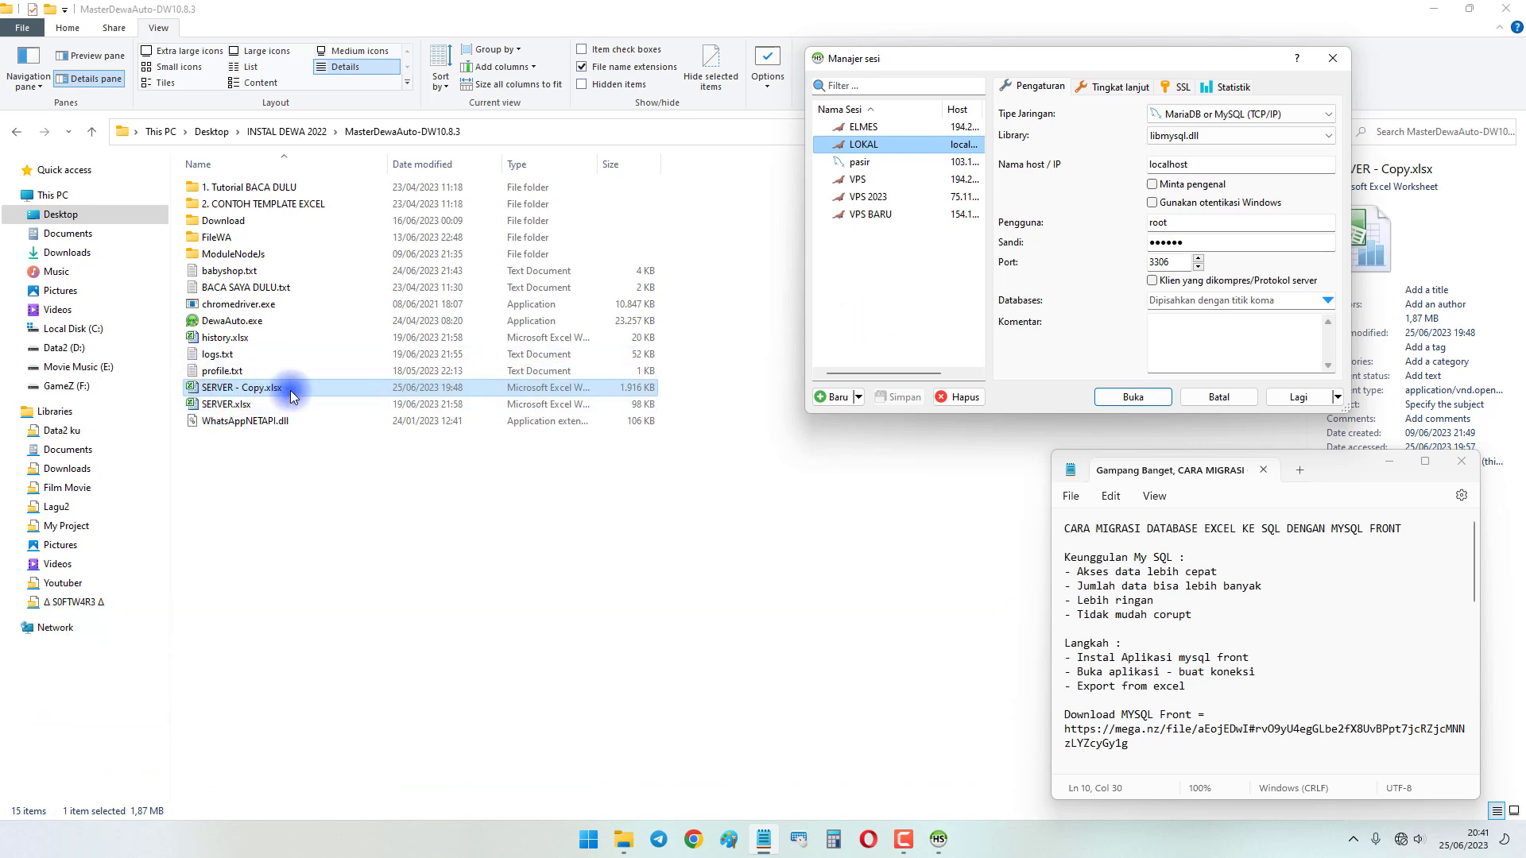
left_click(827, 322)
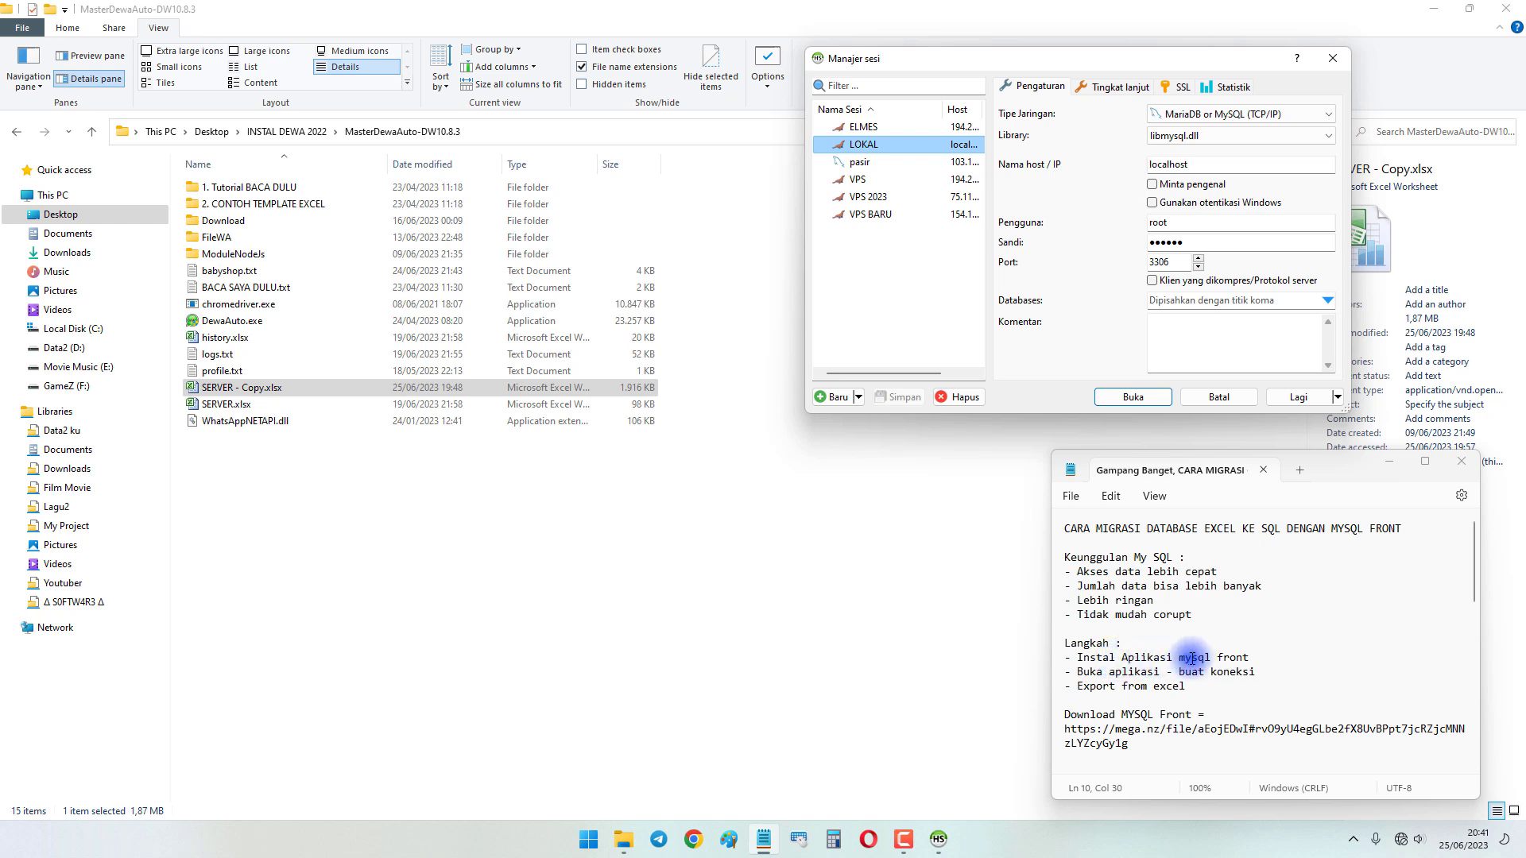
Locate MySQL-Front_Setup.exe in the Installer subfolder of the 1. Tutorial BACA DULU folder.
left_click_drag(1261, 659, 1121, 659)
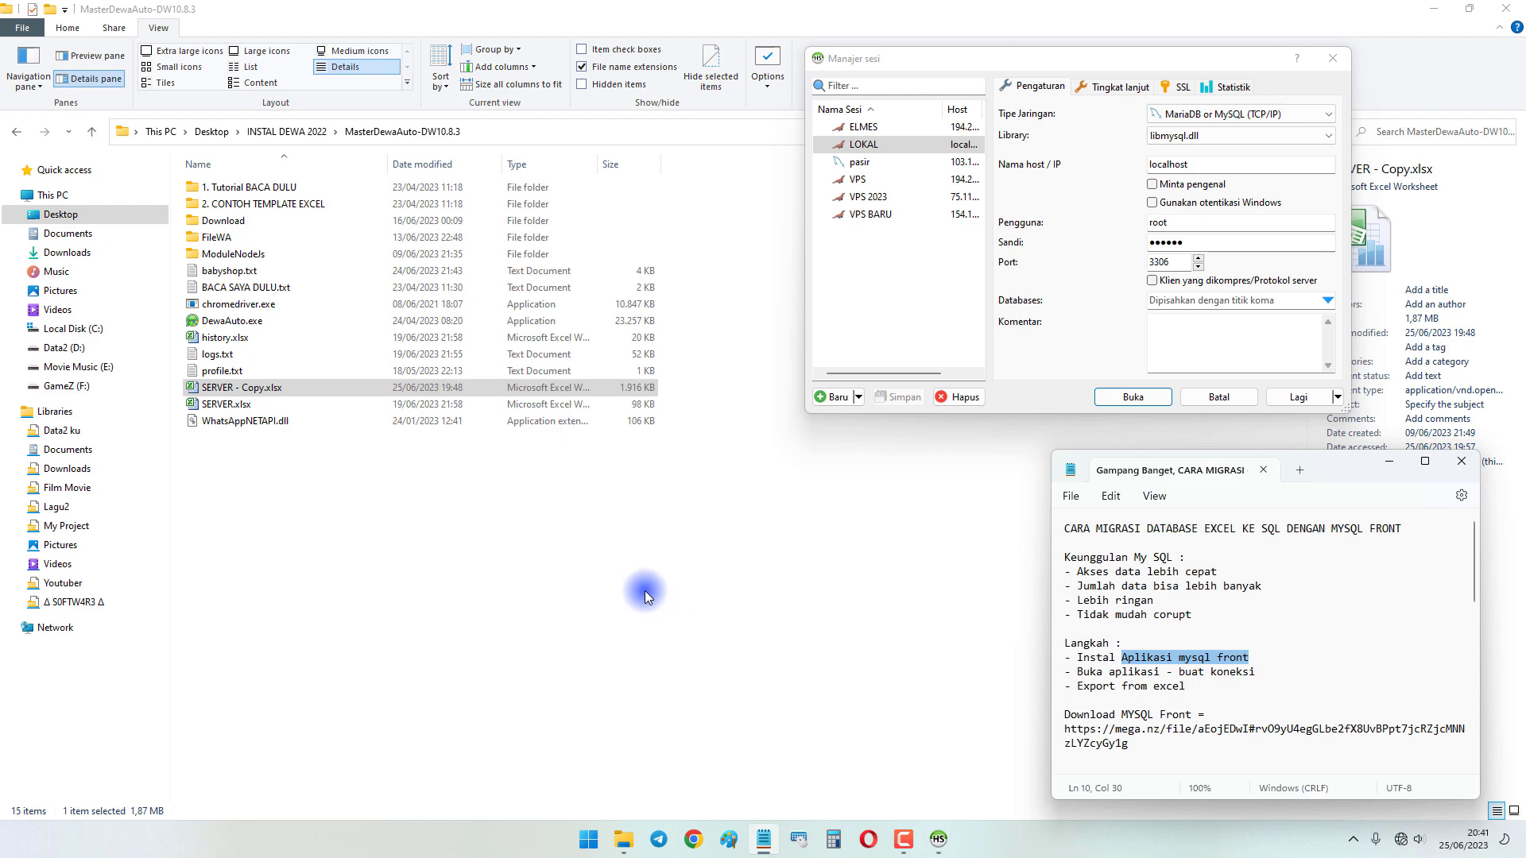
left_click(399, 495)
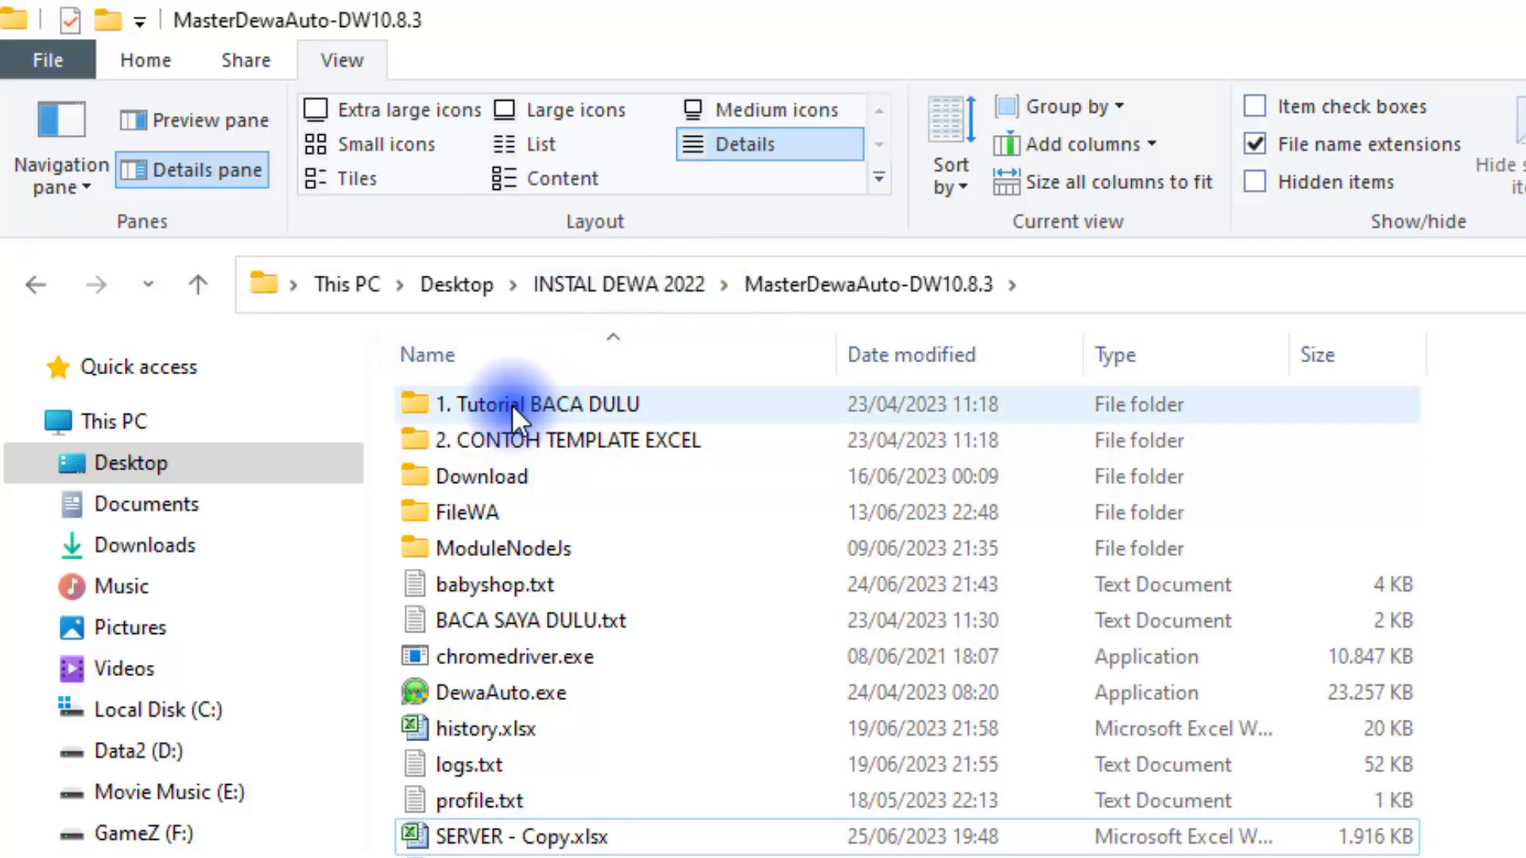
double_click(511, 403)
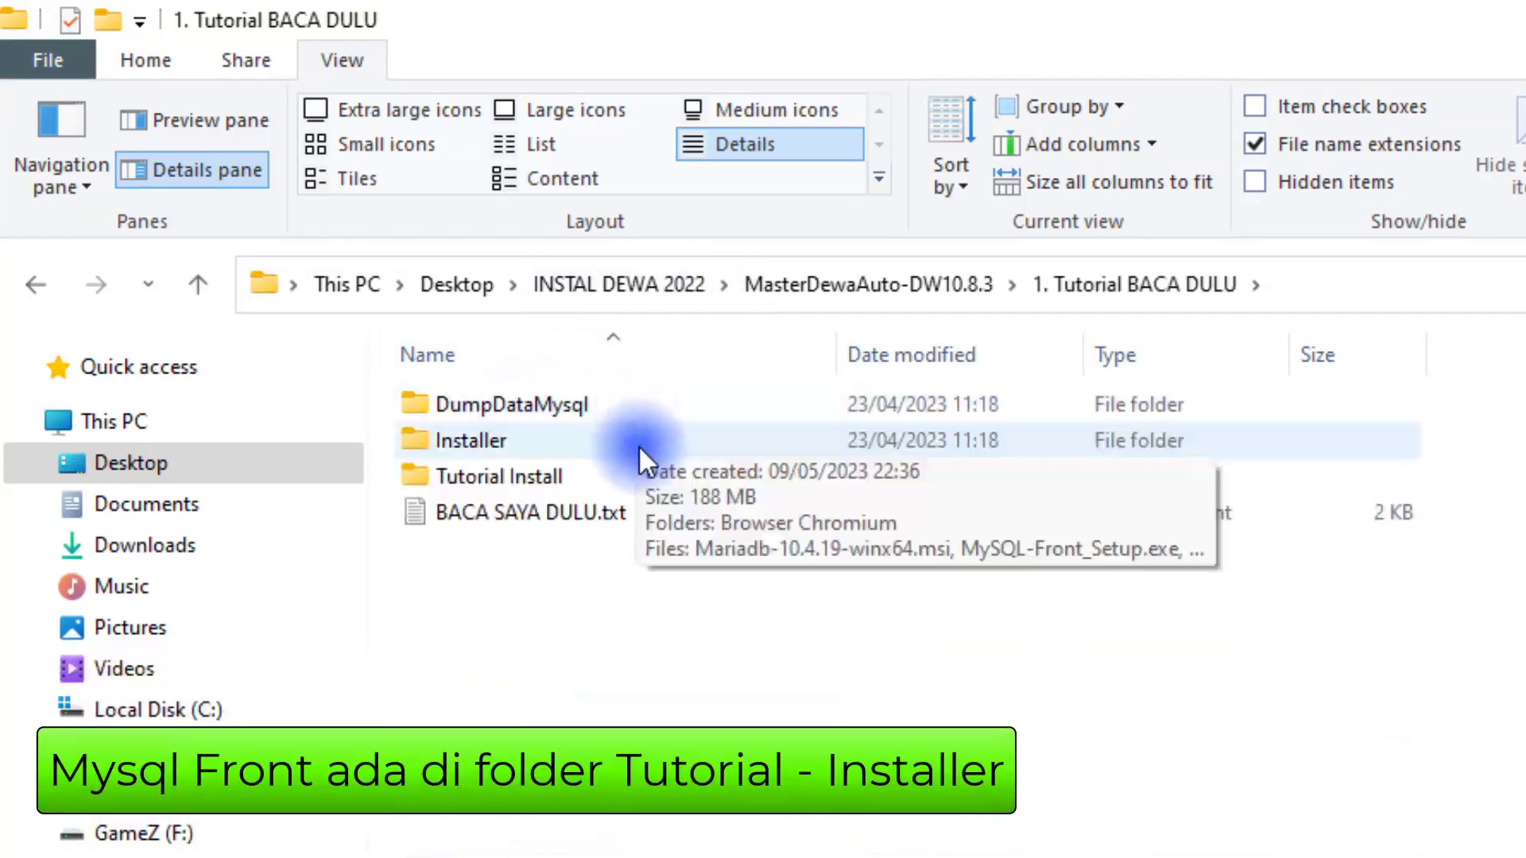
double_click(469, 442)
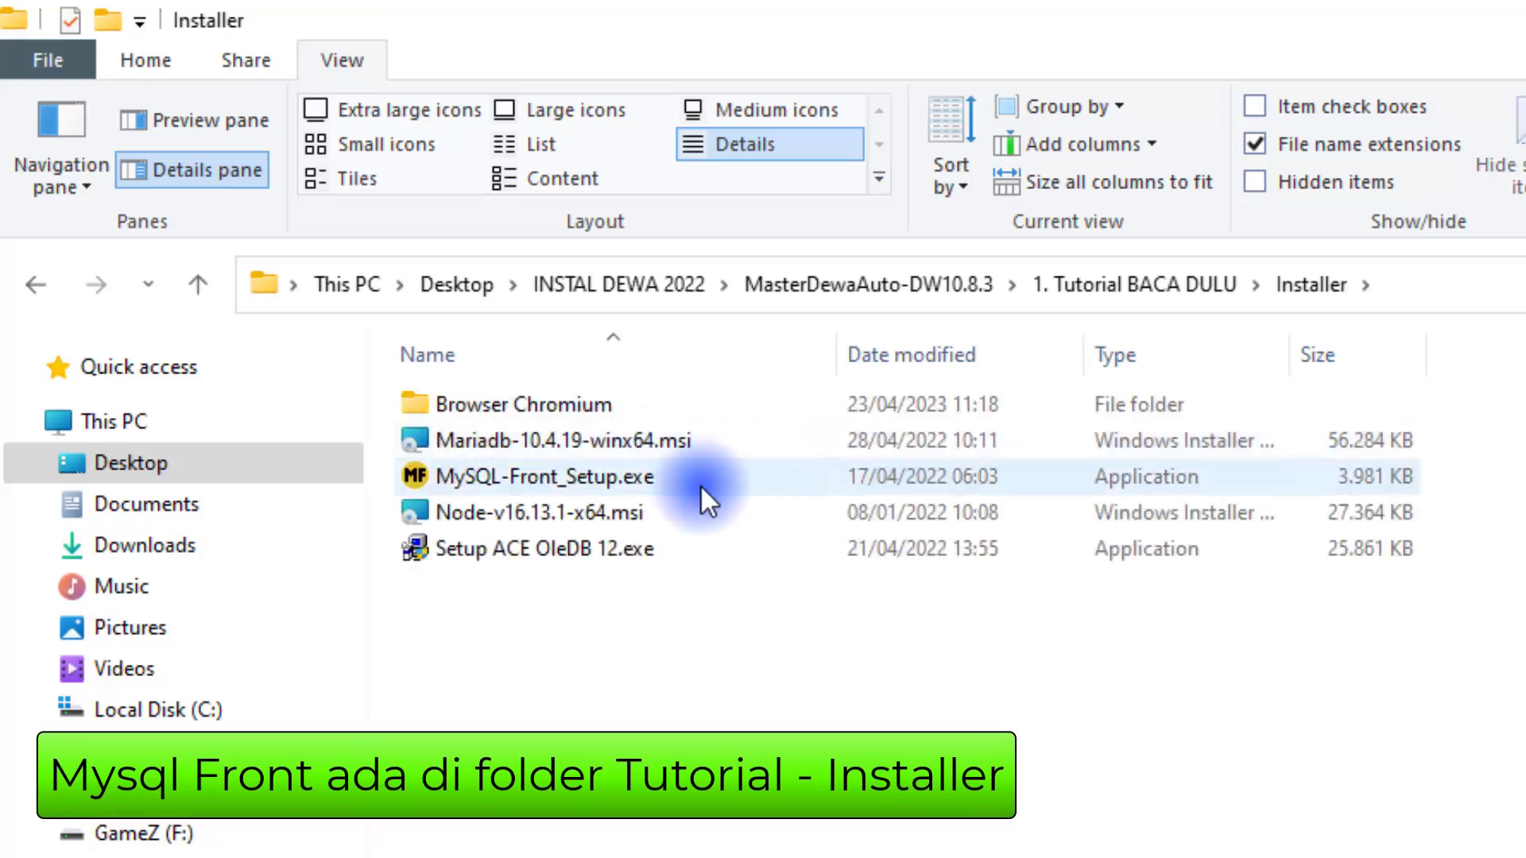
left_click(704, 484)
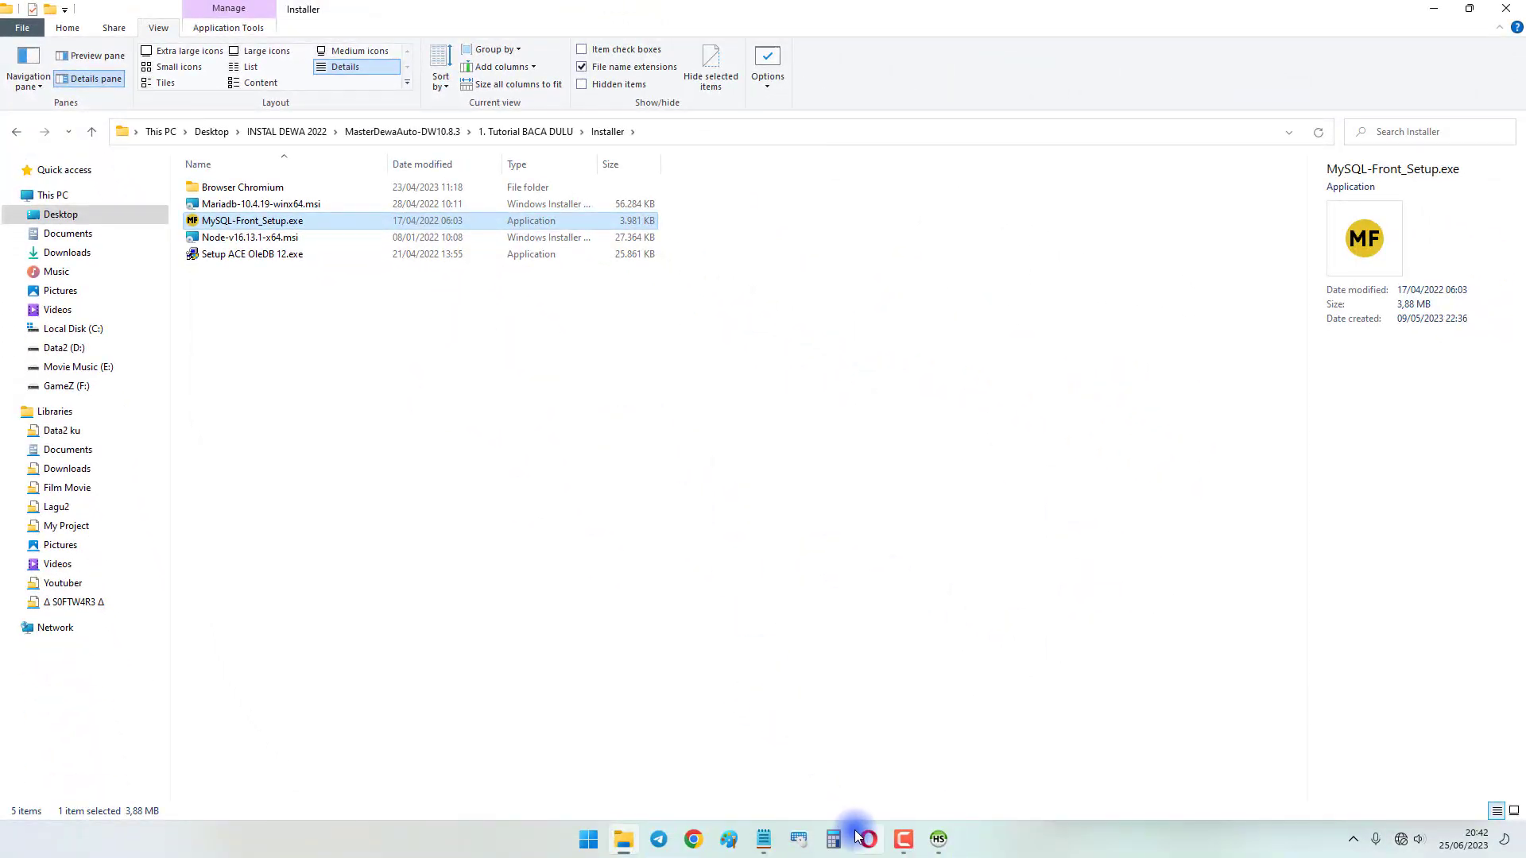
Bring the notes back up and highlight the MySQL-Front download link.
left_click(763, 839)
left_click_drag(1065, 729, 1151, 745)
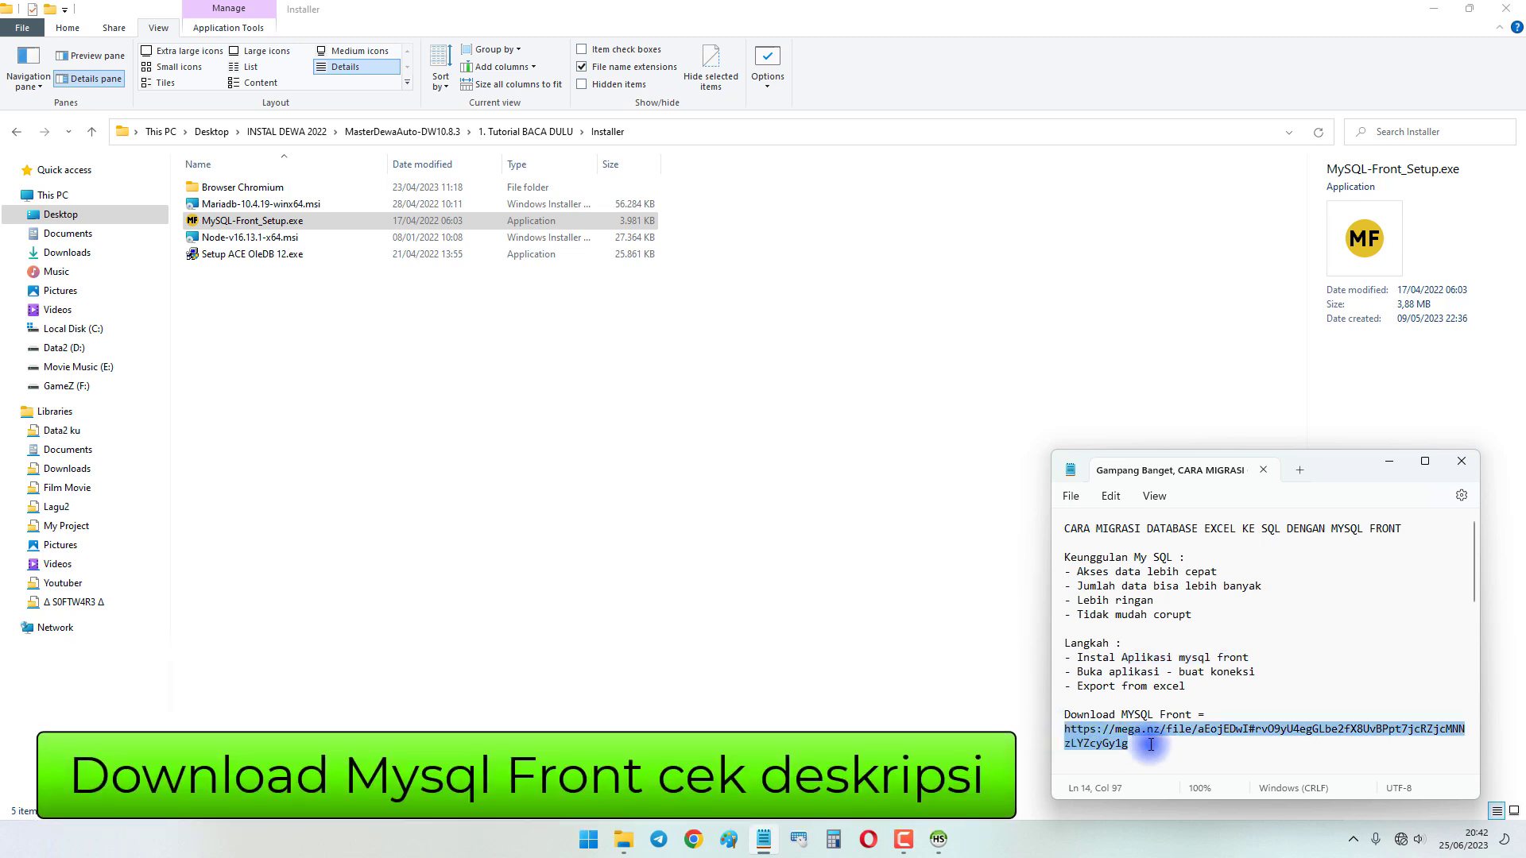
left_click(1144, 741)
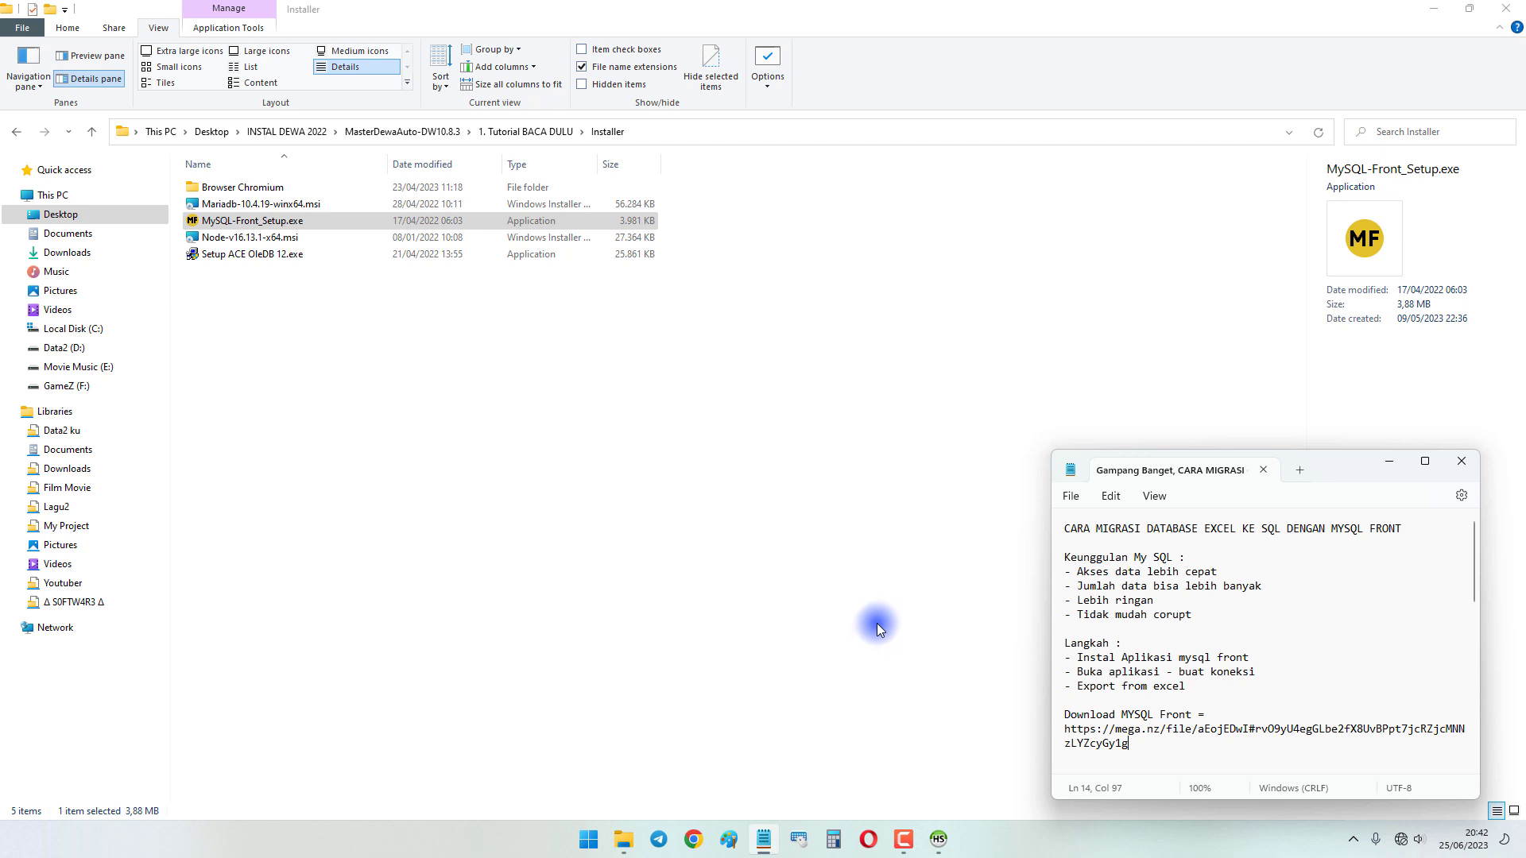
Search the installed apps for "fron" and launch MySQL-Front.
left_click(592, 839)
type("fron")
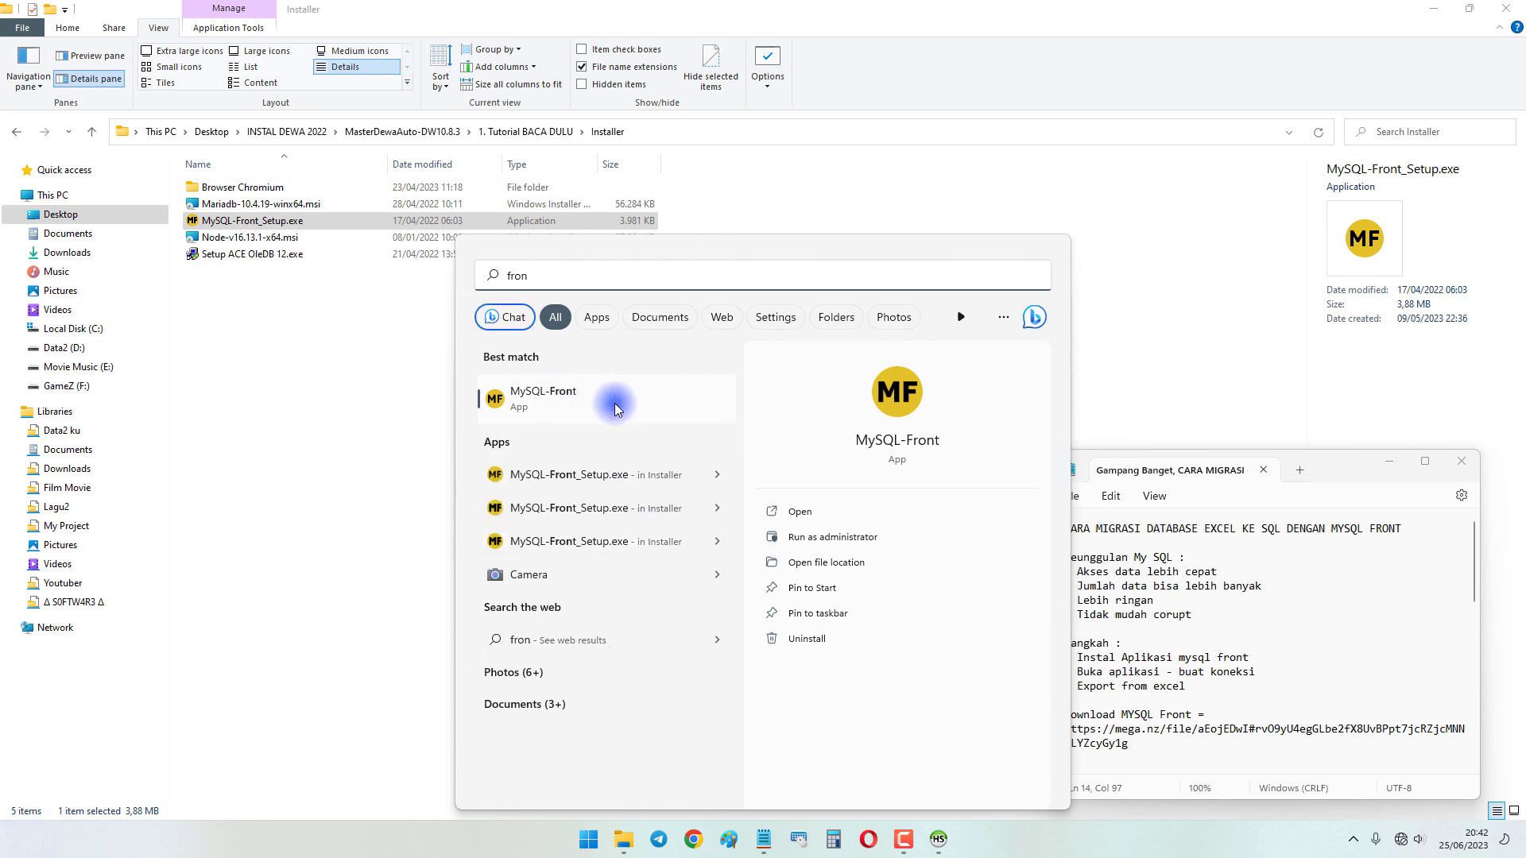
left_click(642, 407)
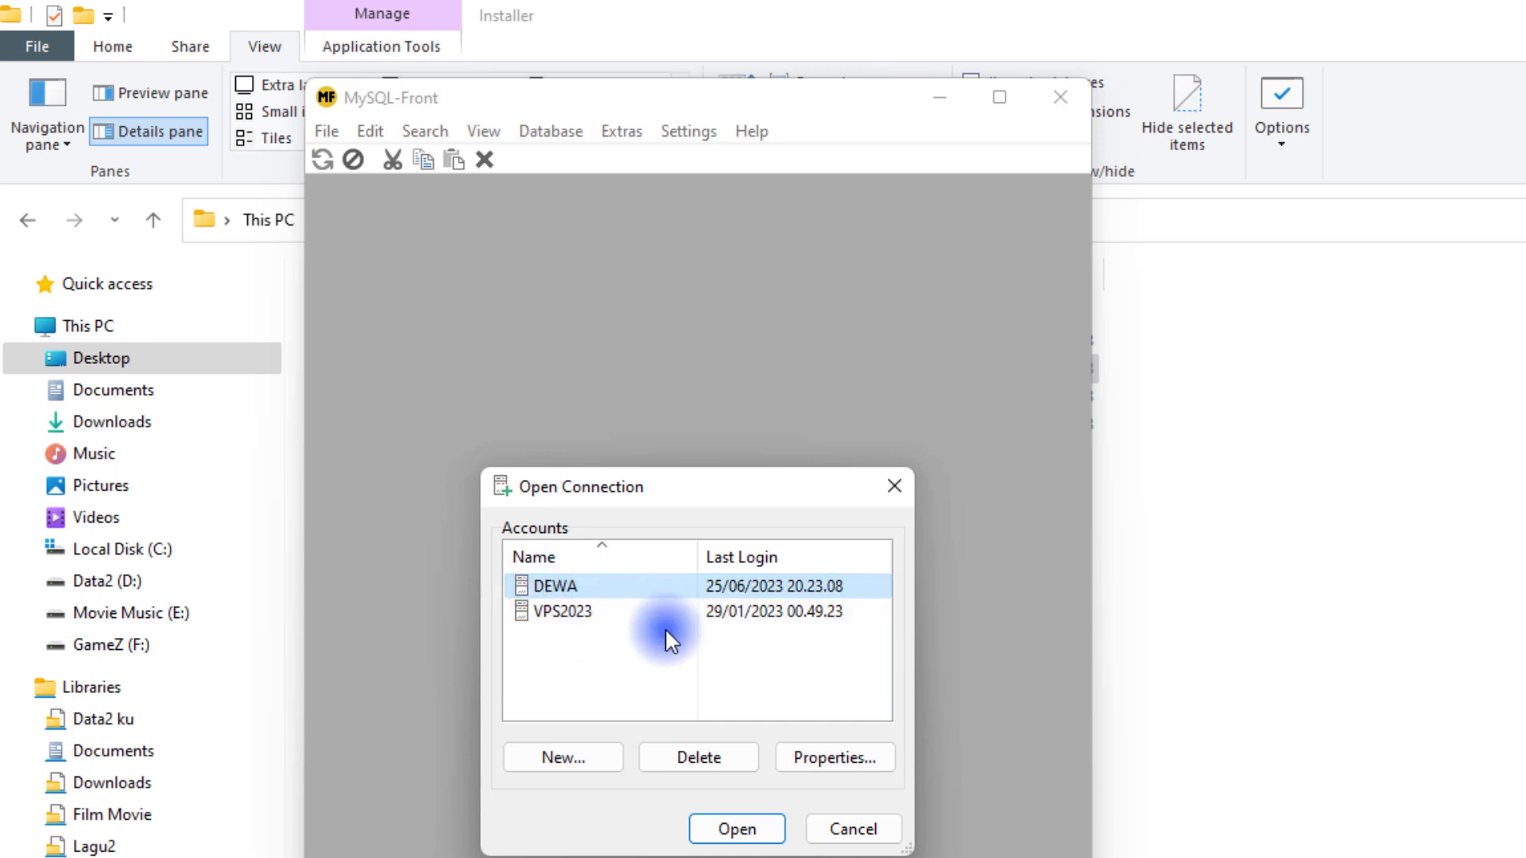
Open a new MySQL-Front account form and compare its host, port, user and password fields with HeidiSQL's LOKAL session settings.
left_click(563, 756)
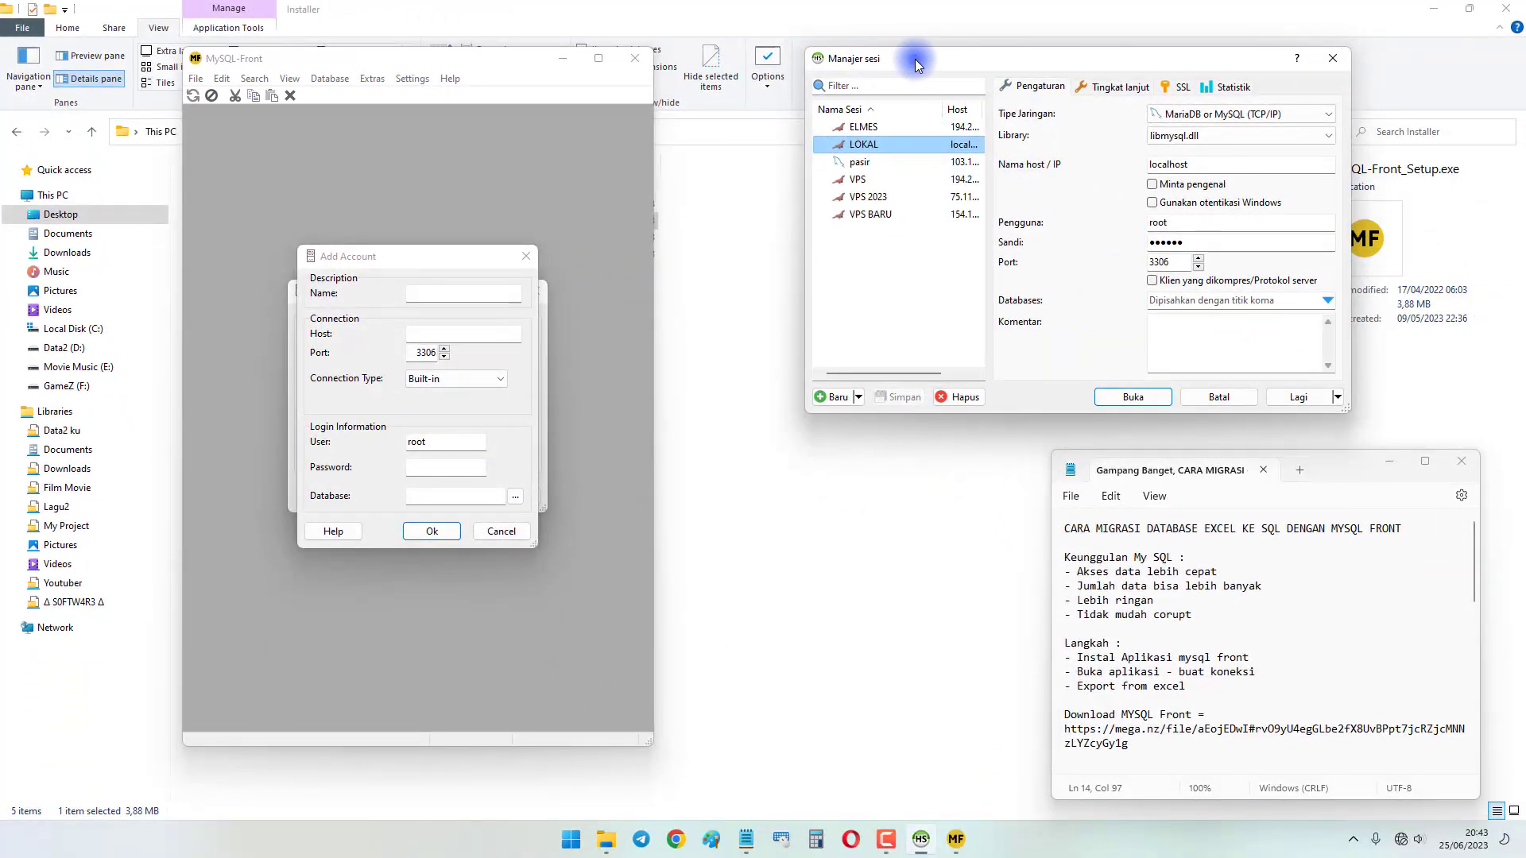
left_click_drag(916, 63, 795, 62)
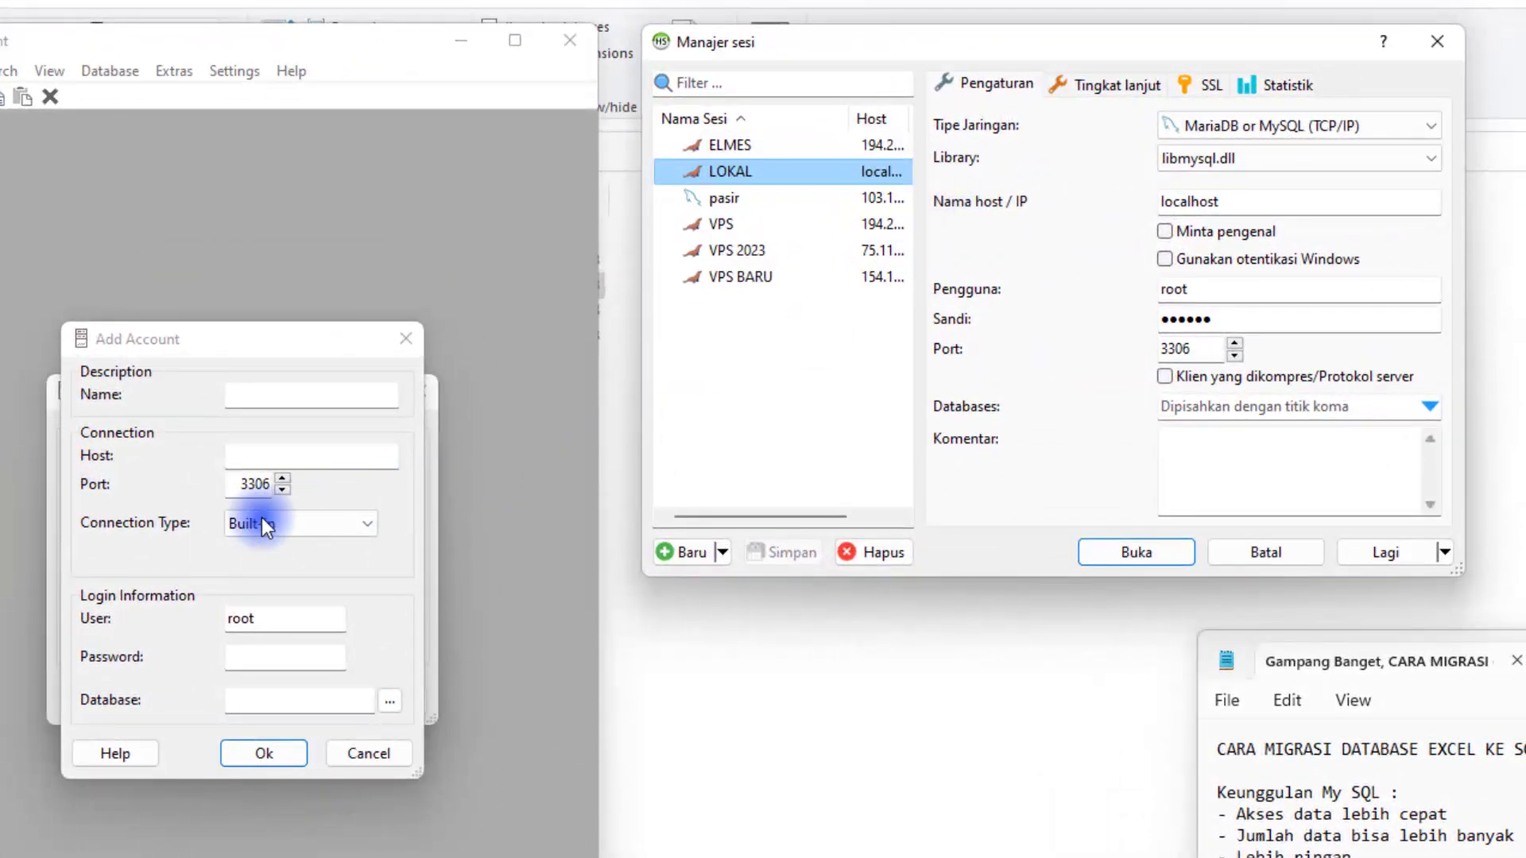
double_click(1190, 201)
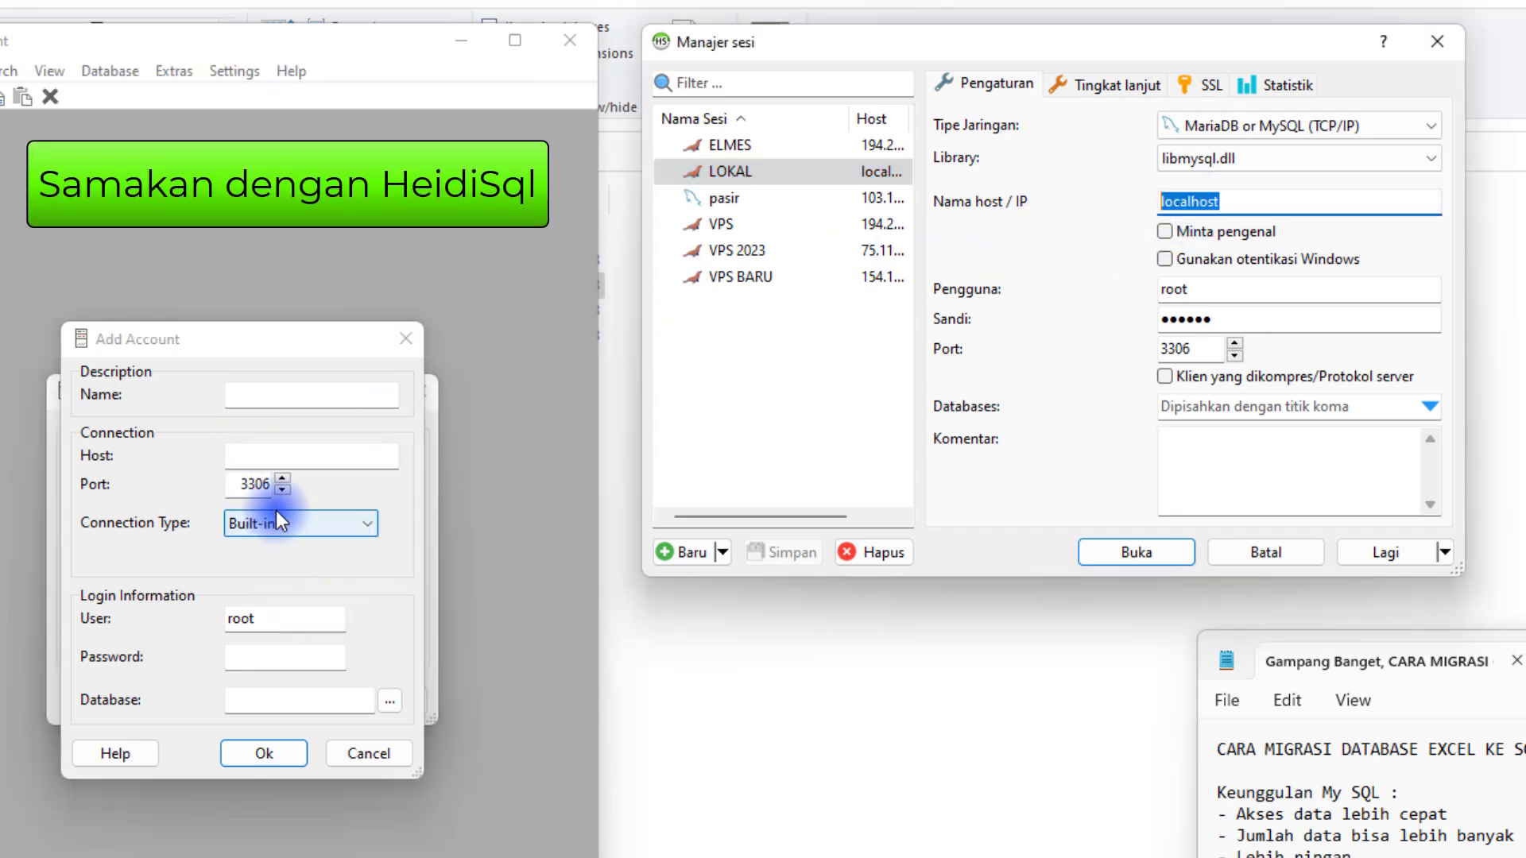
double_click(247, 485)
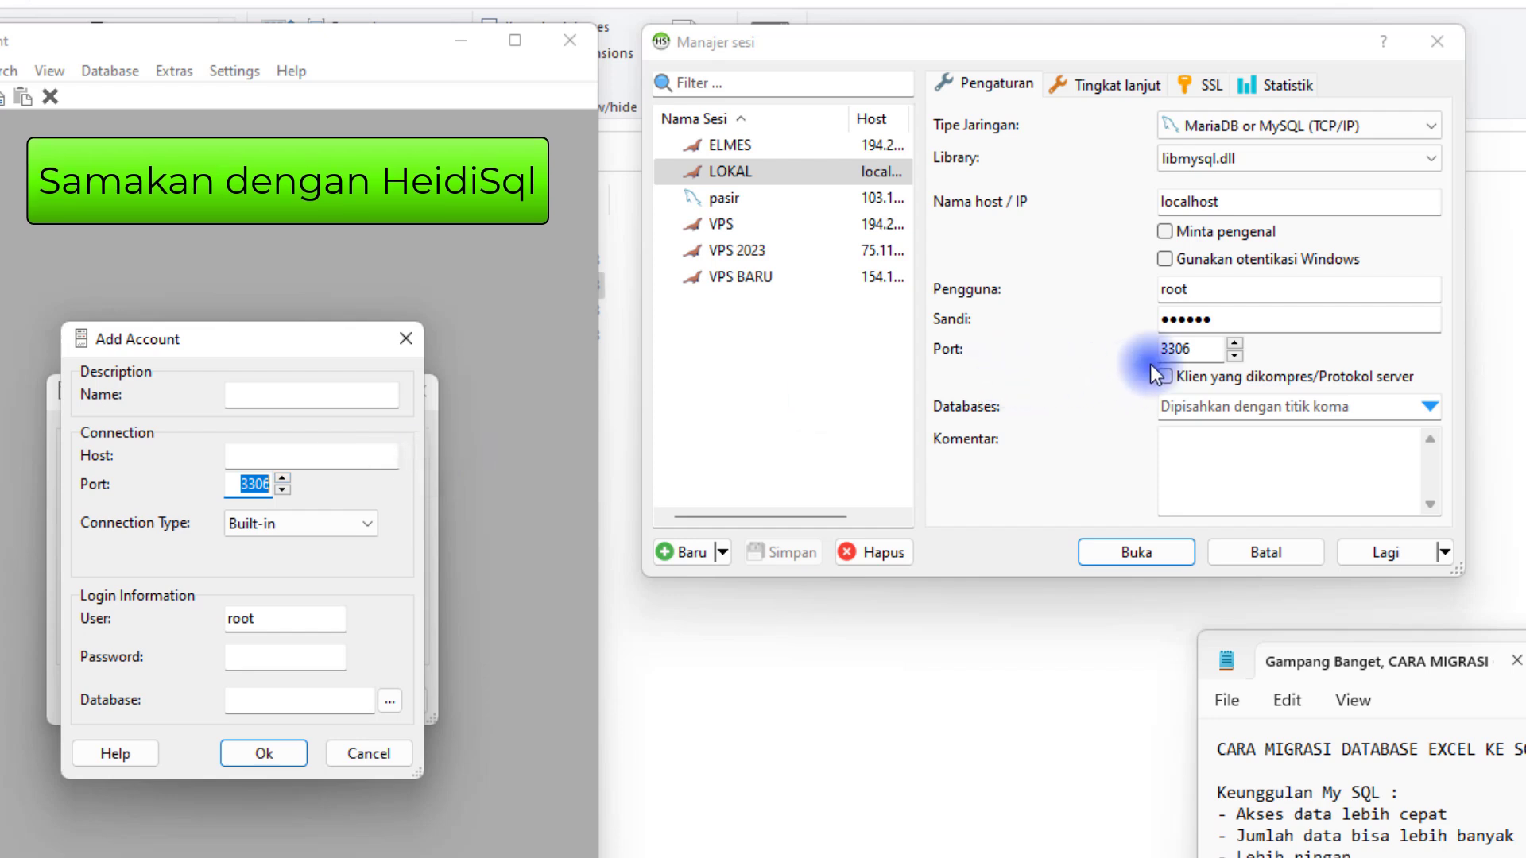
double_click(1197, 355)
double_click(286, 624)
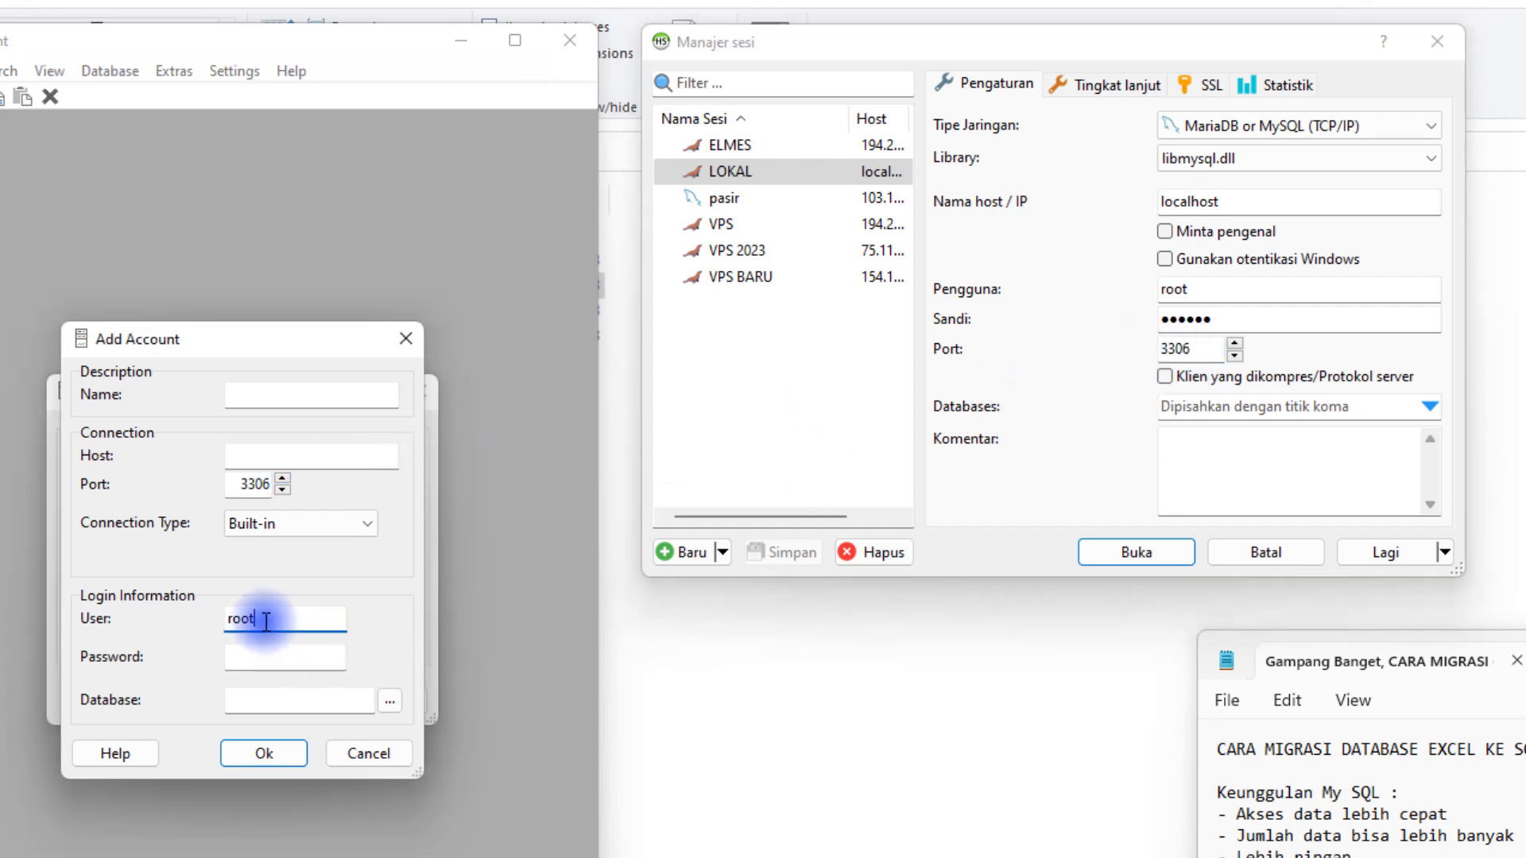
double_click(1196, 288)
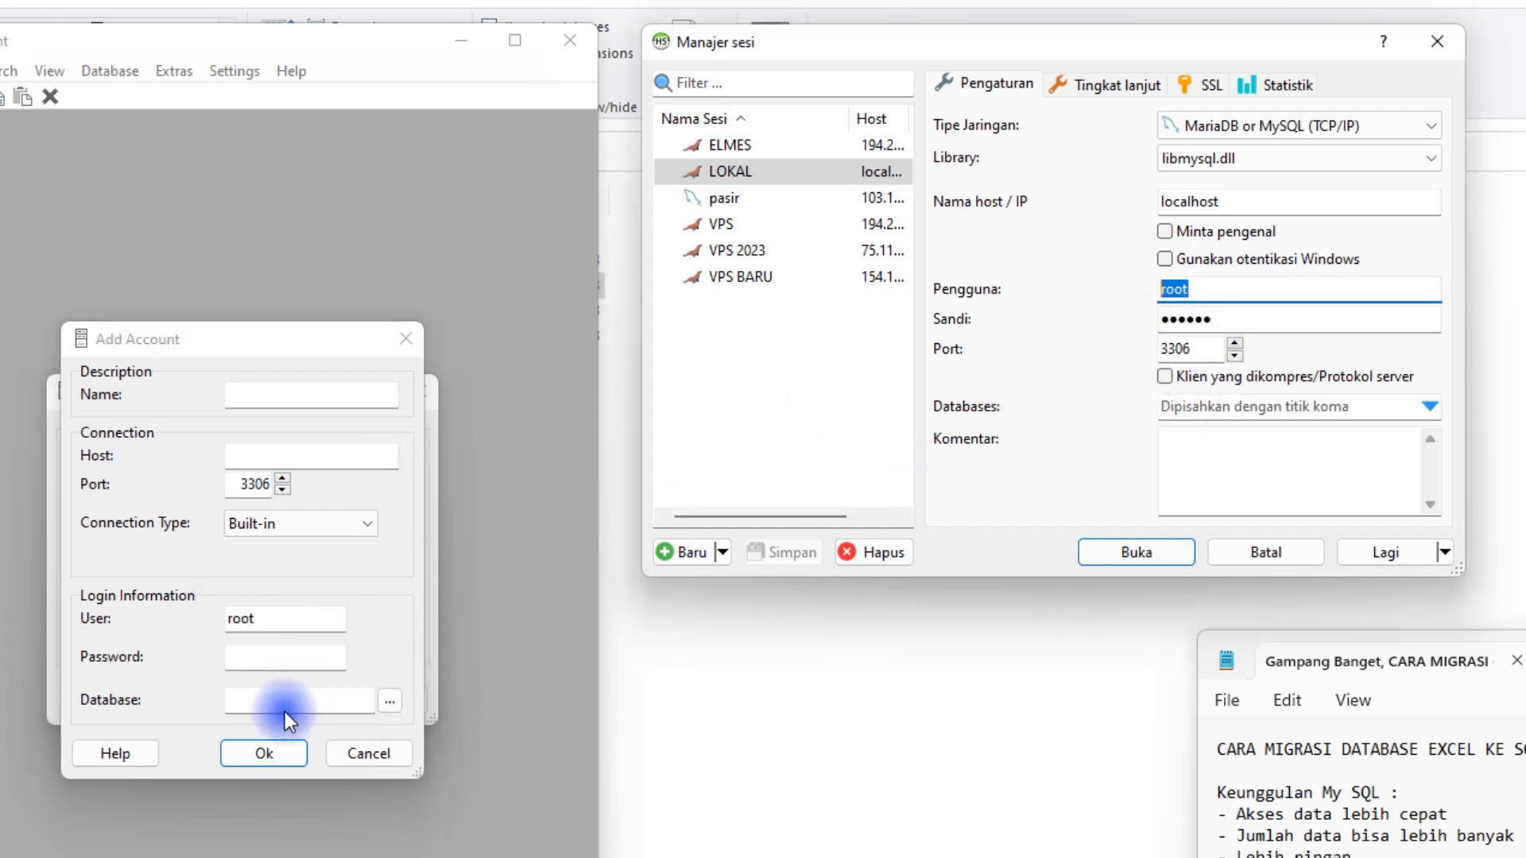
left_click(234, 659)
double_click(1231, 318)
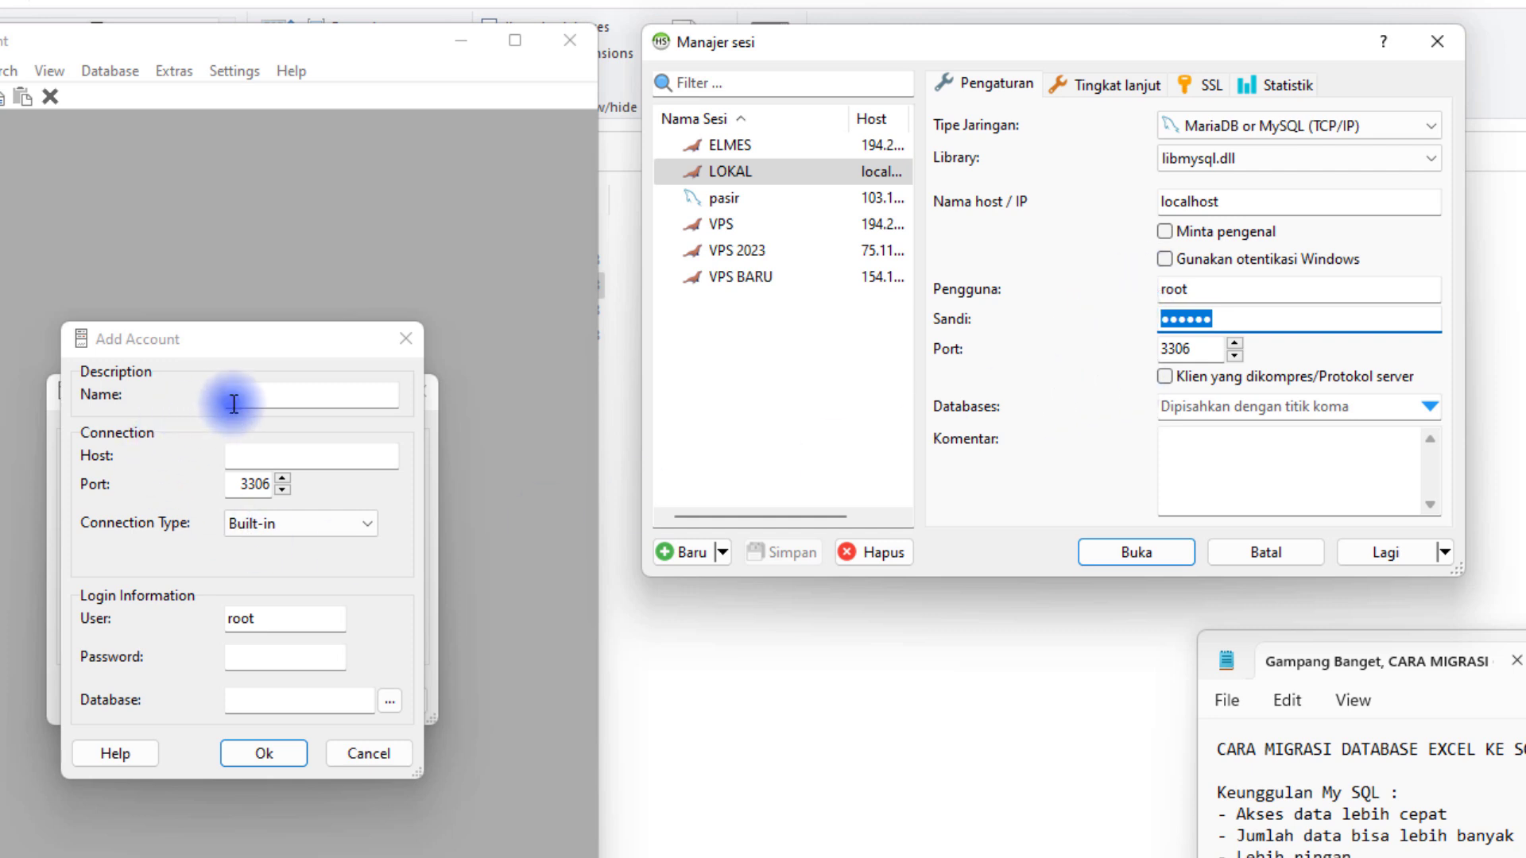
left_click(296, 393)
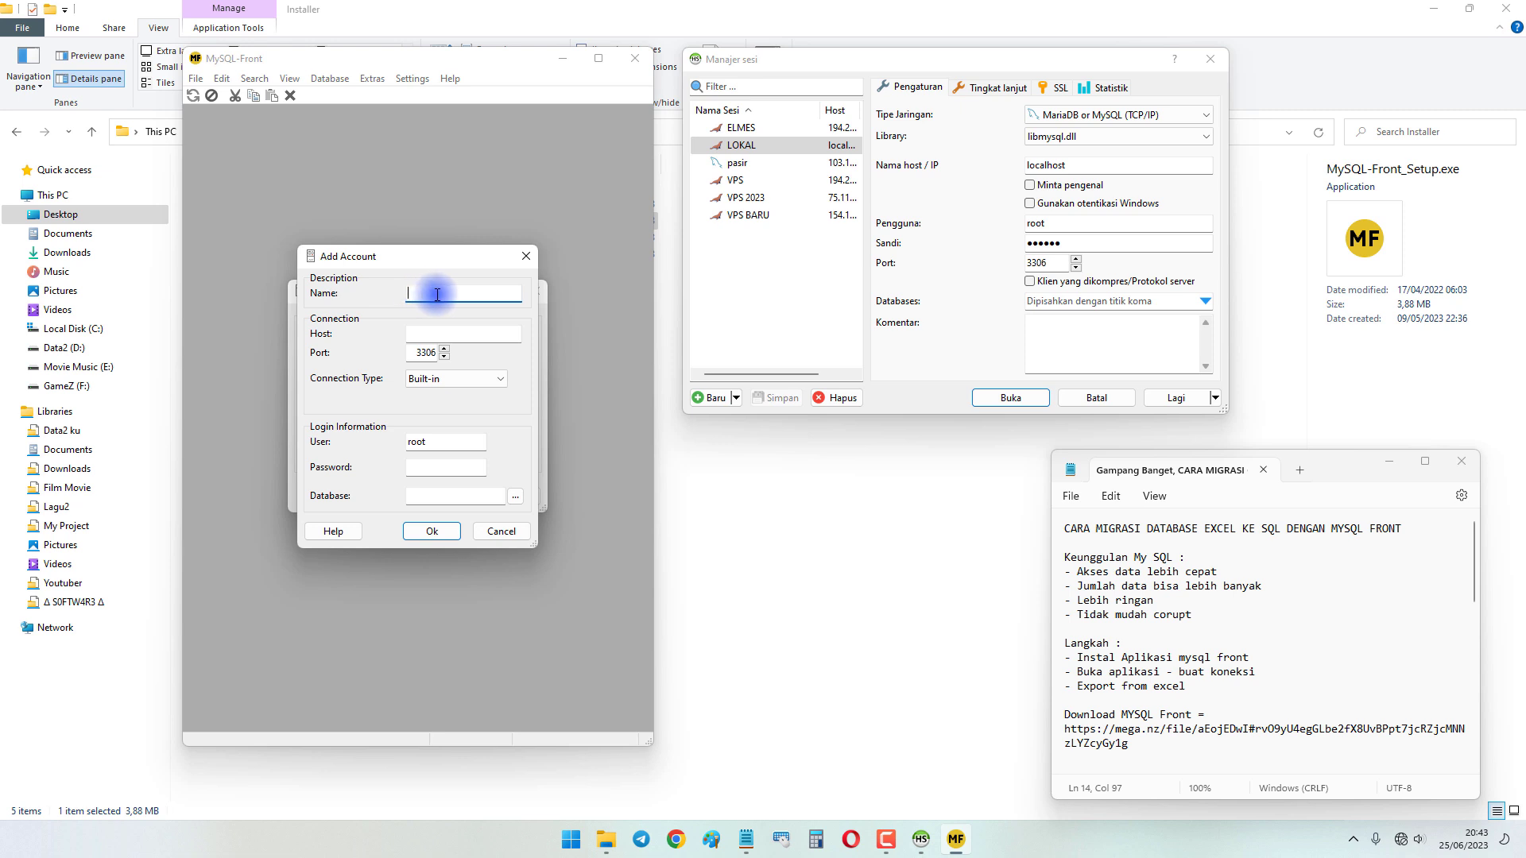
left_click(432, 531)
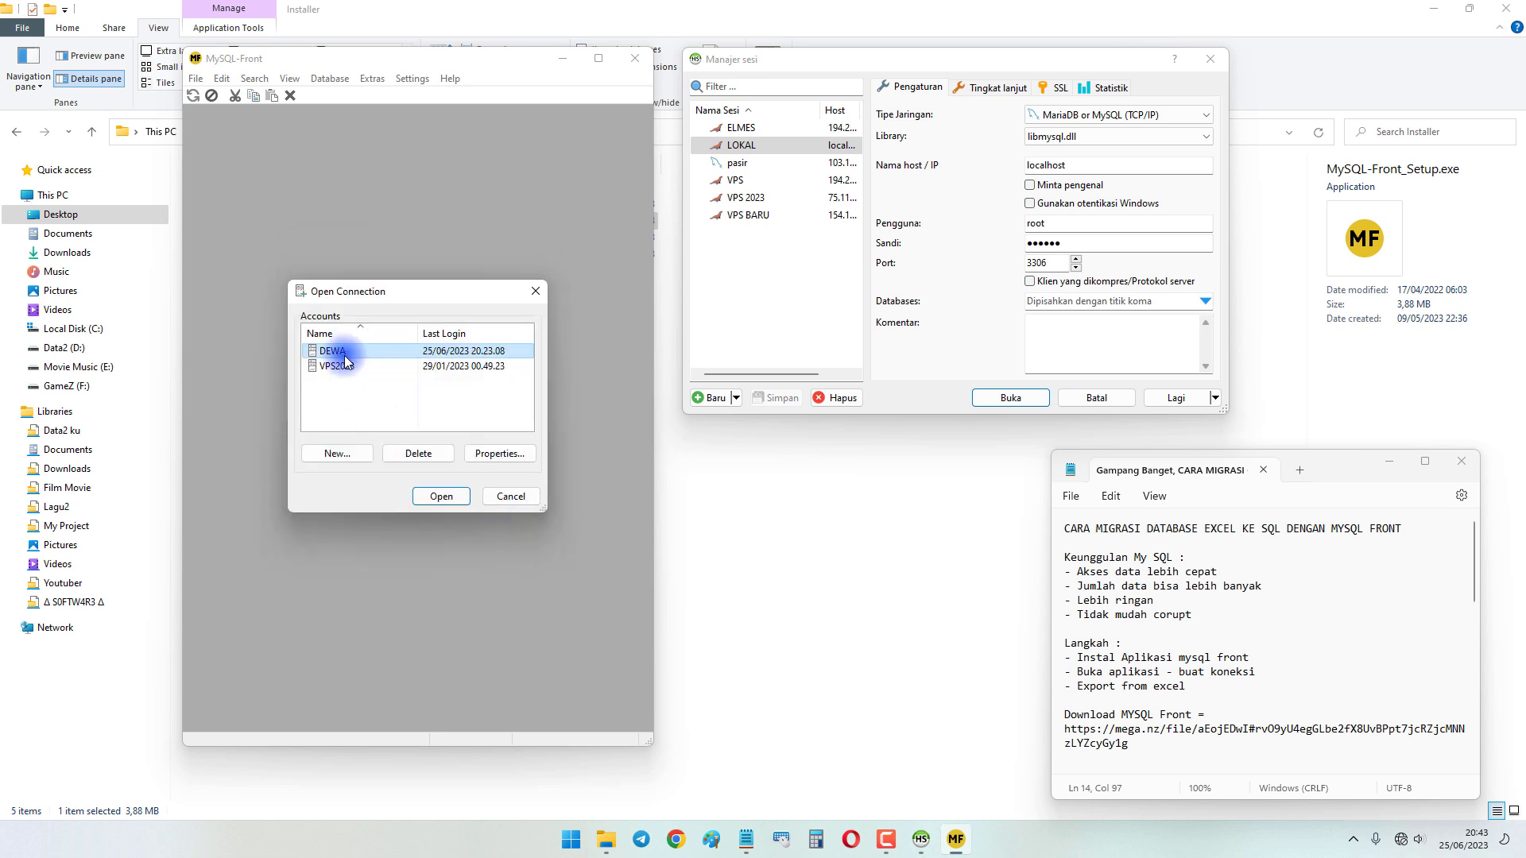
Open the DEWA connection in MySQL-Front and the LOKAL session in HeidiSQL, placing the two windows side by side.
left_click(436, 497)
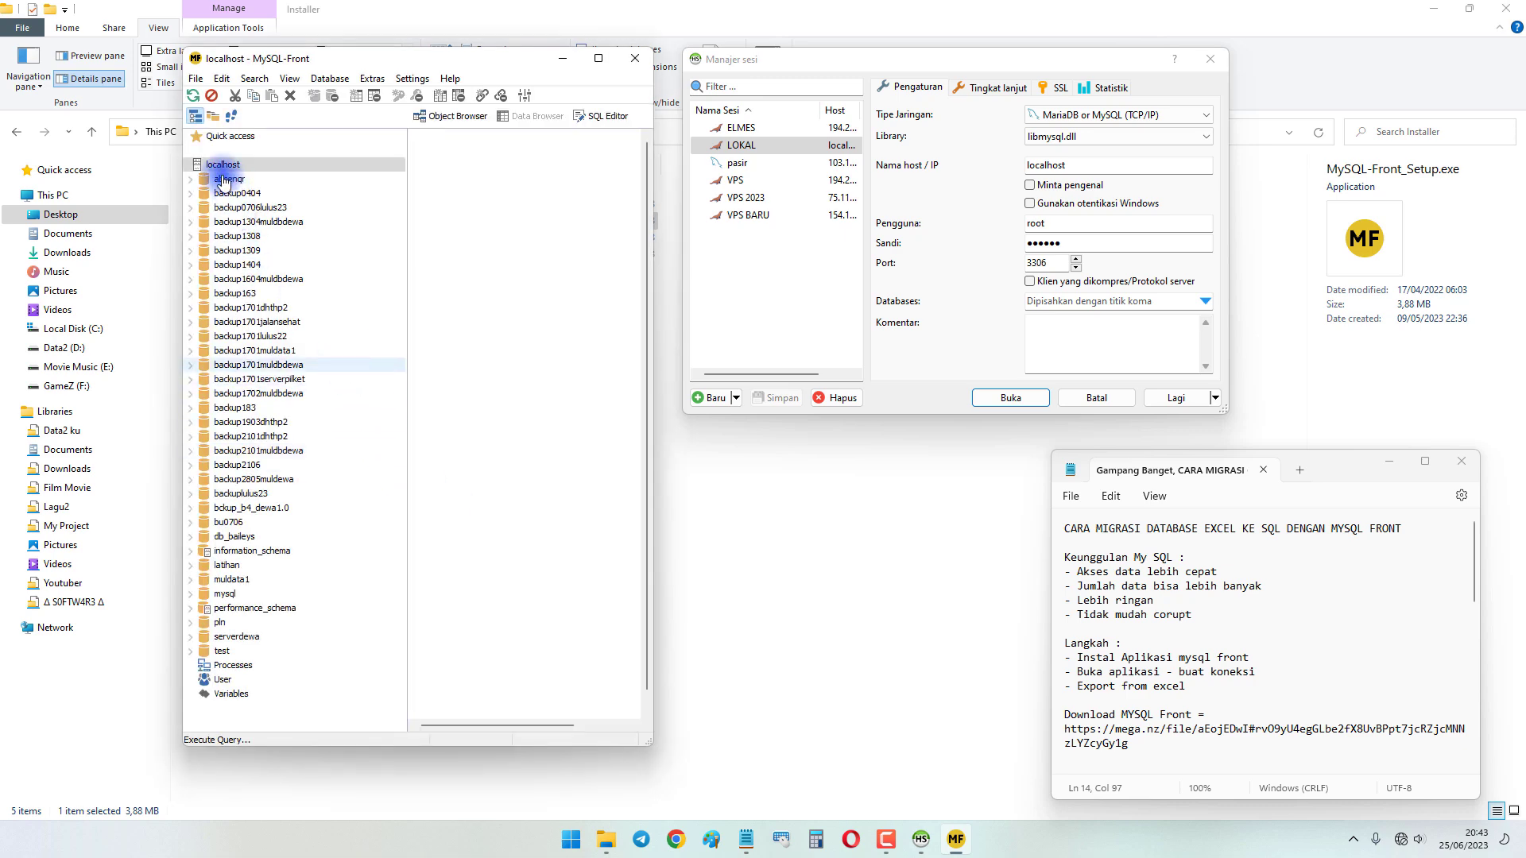
left_click(1011, 398)
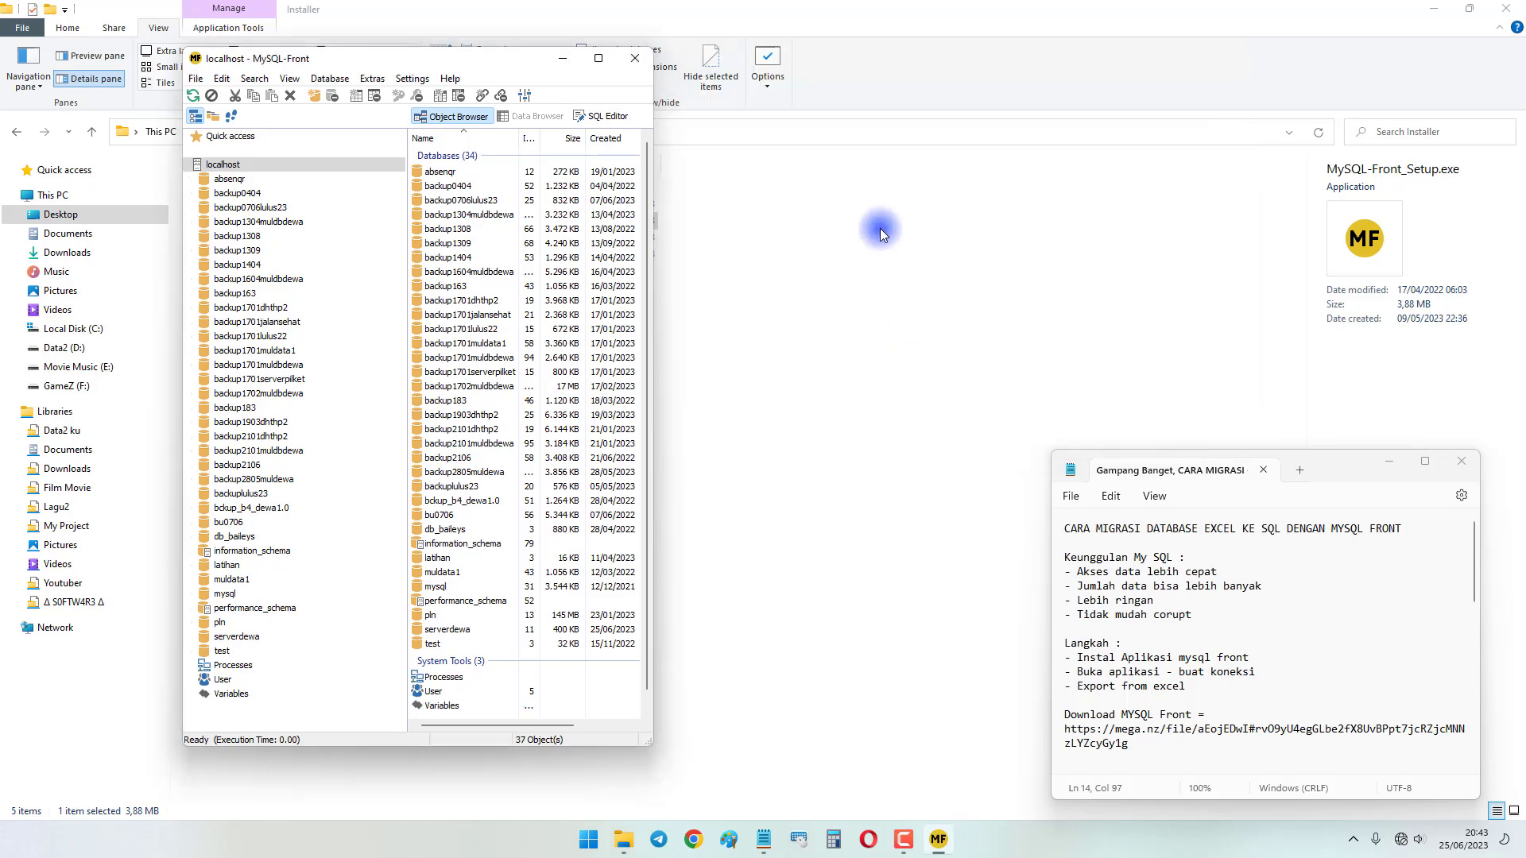
left_click_drag(858, 65, 848, 53)
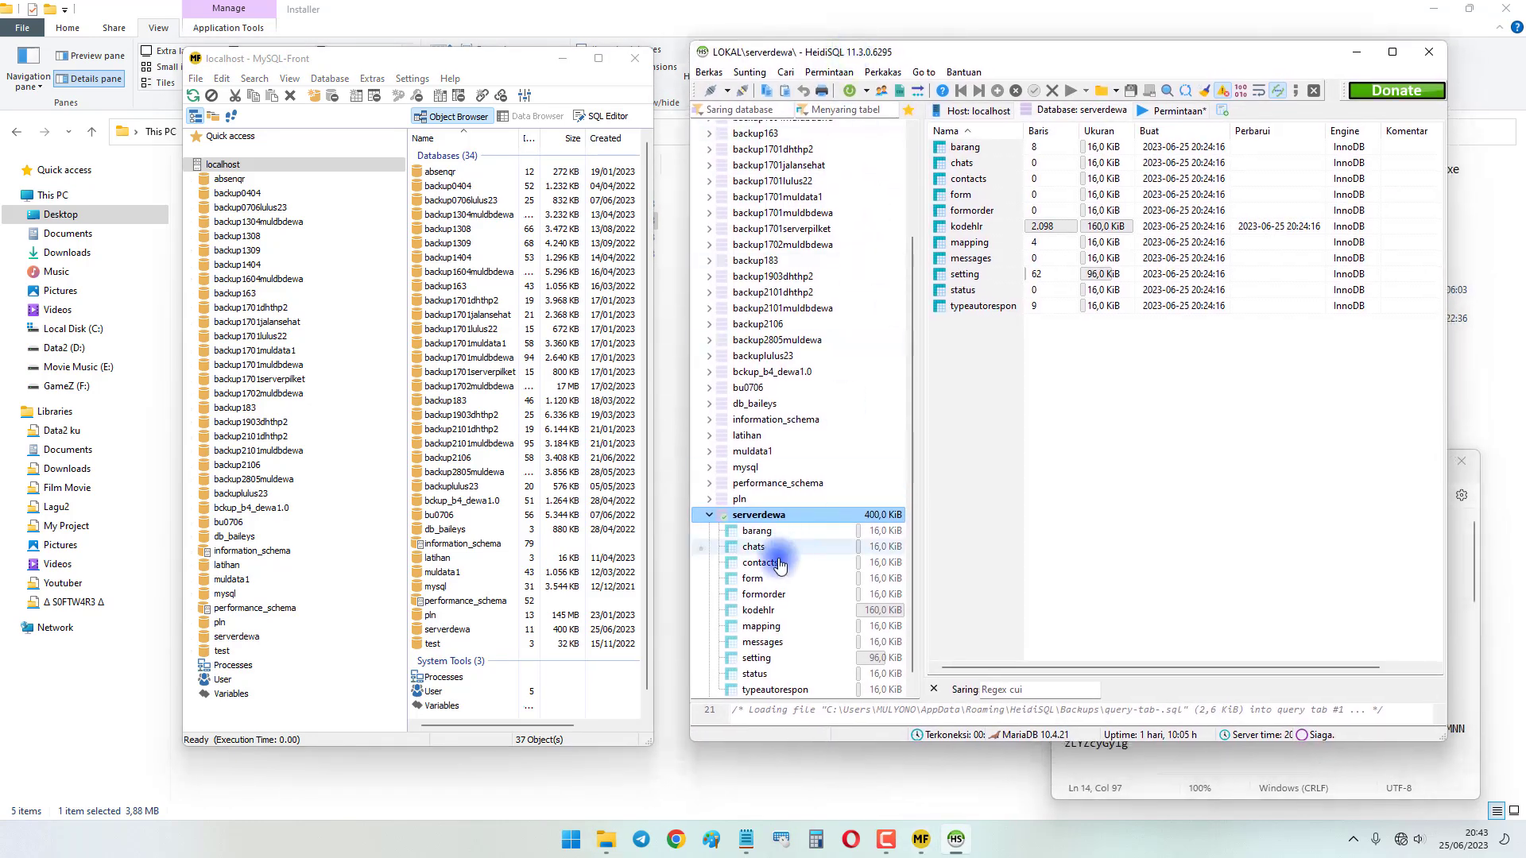
Collapse the serverdewa database, list all databases of the LOKAL session and check the migration notes before returning to HeidiSQL.
left_click(709, 515)
left_click(737, 127)
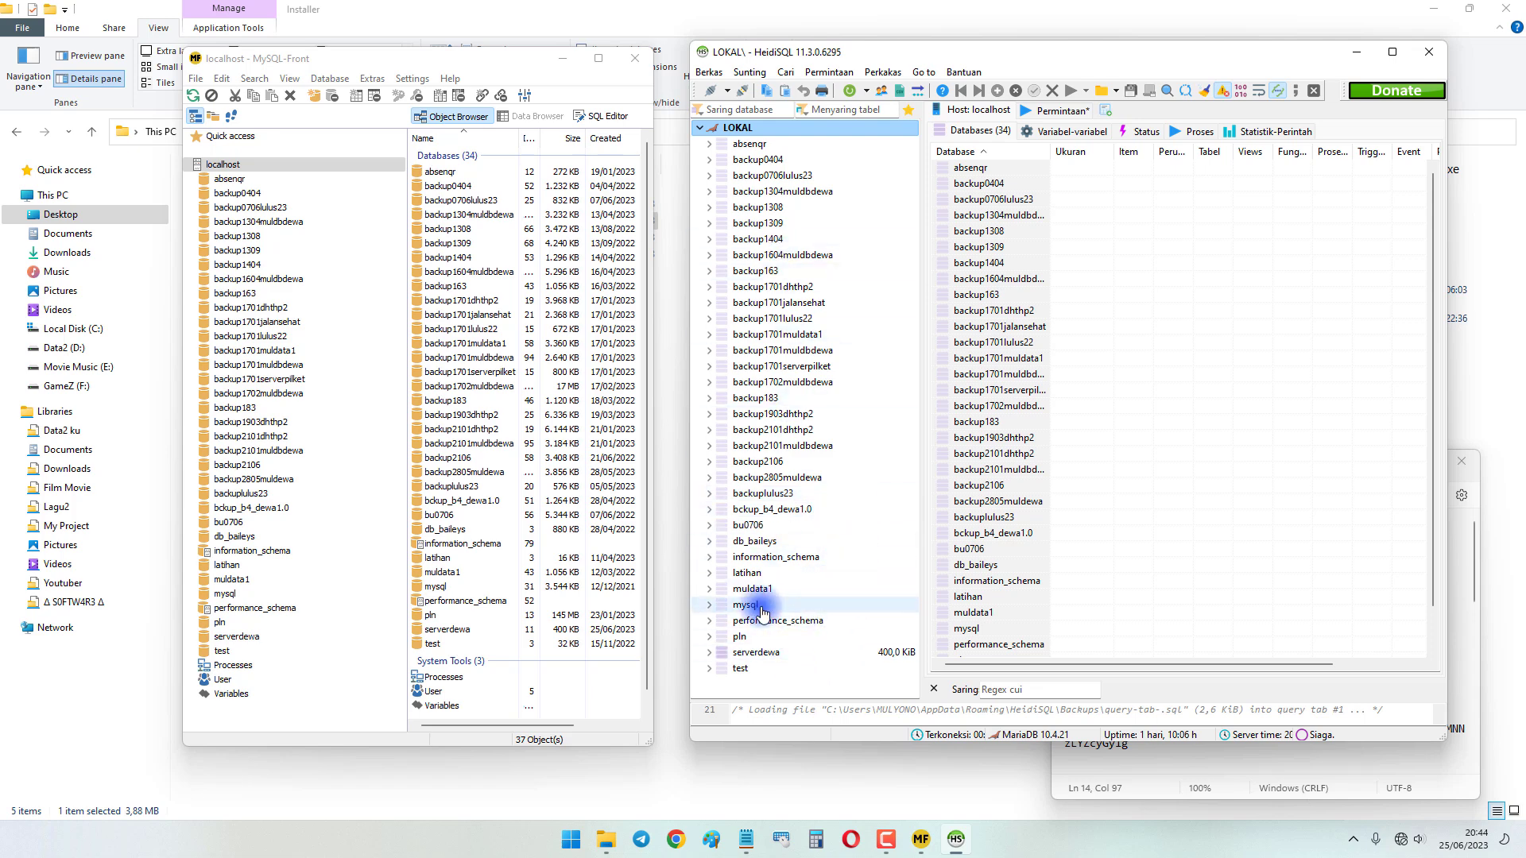
left_click(1150, 765)
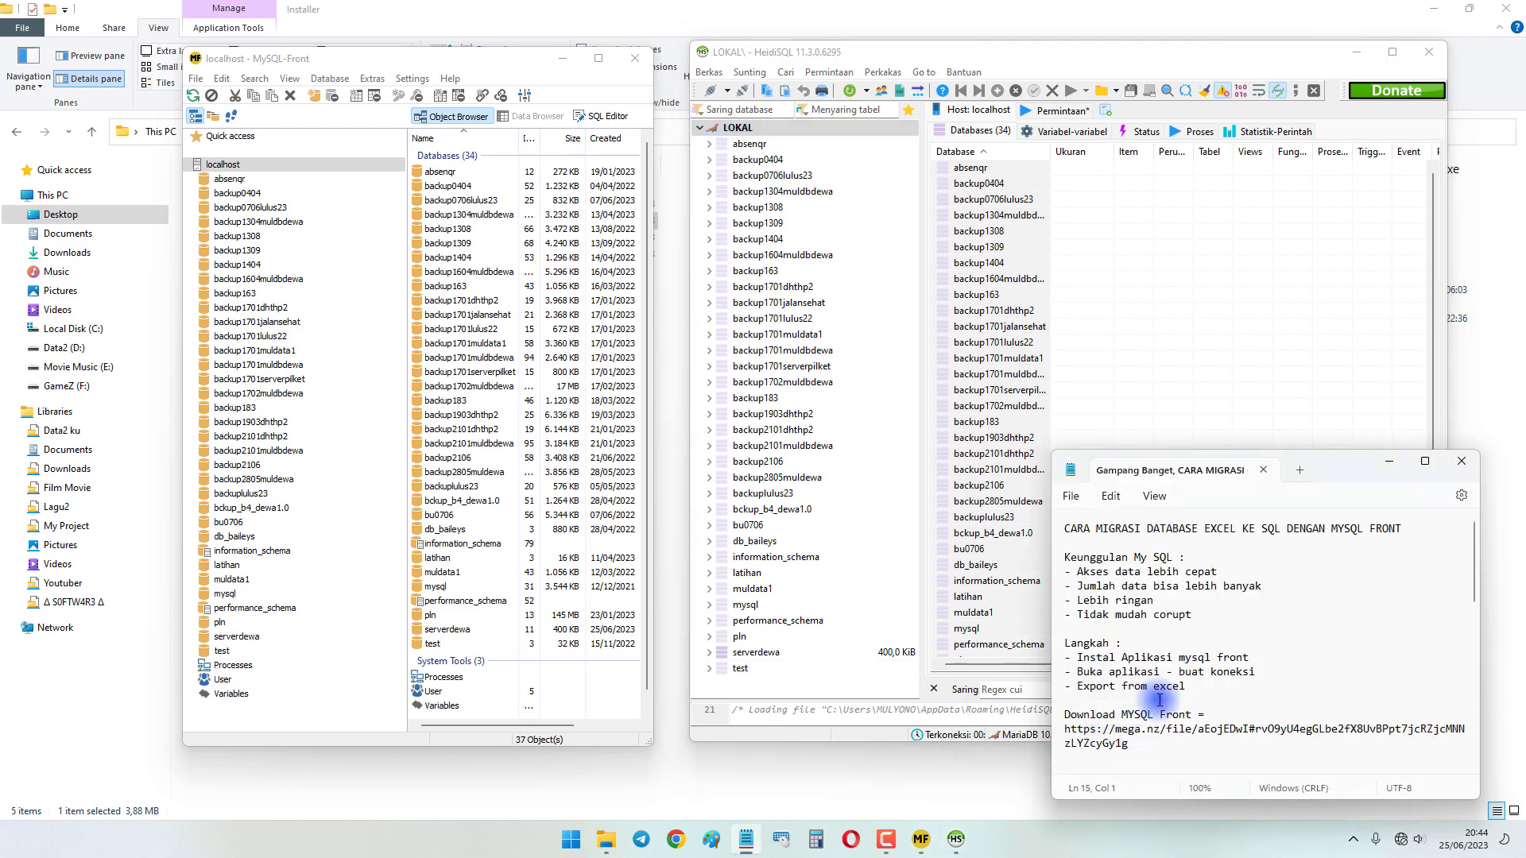
left_click(790, 54)
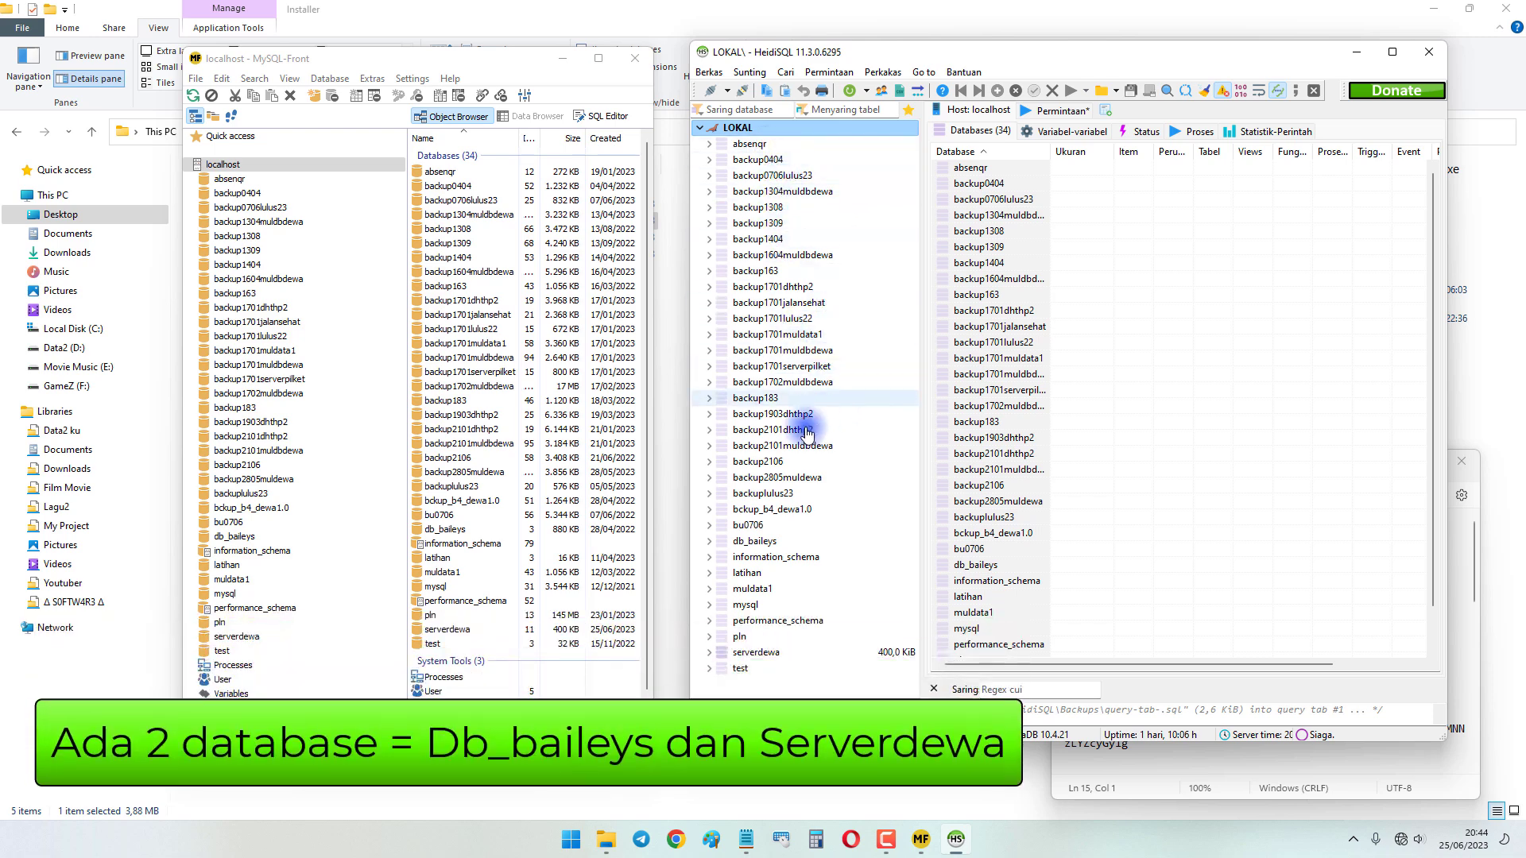
Examine the db_baileys and serverdewa databases in the LOKAL session by selecting them alternately.
left_click(799, 541)
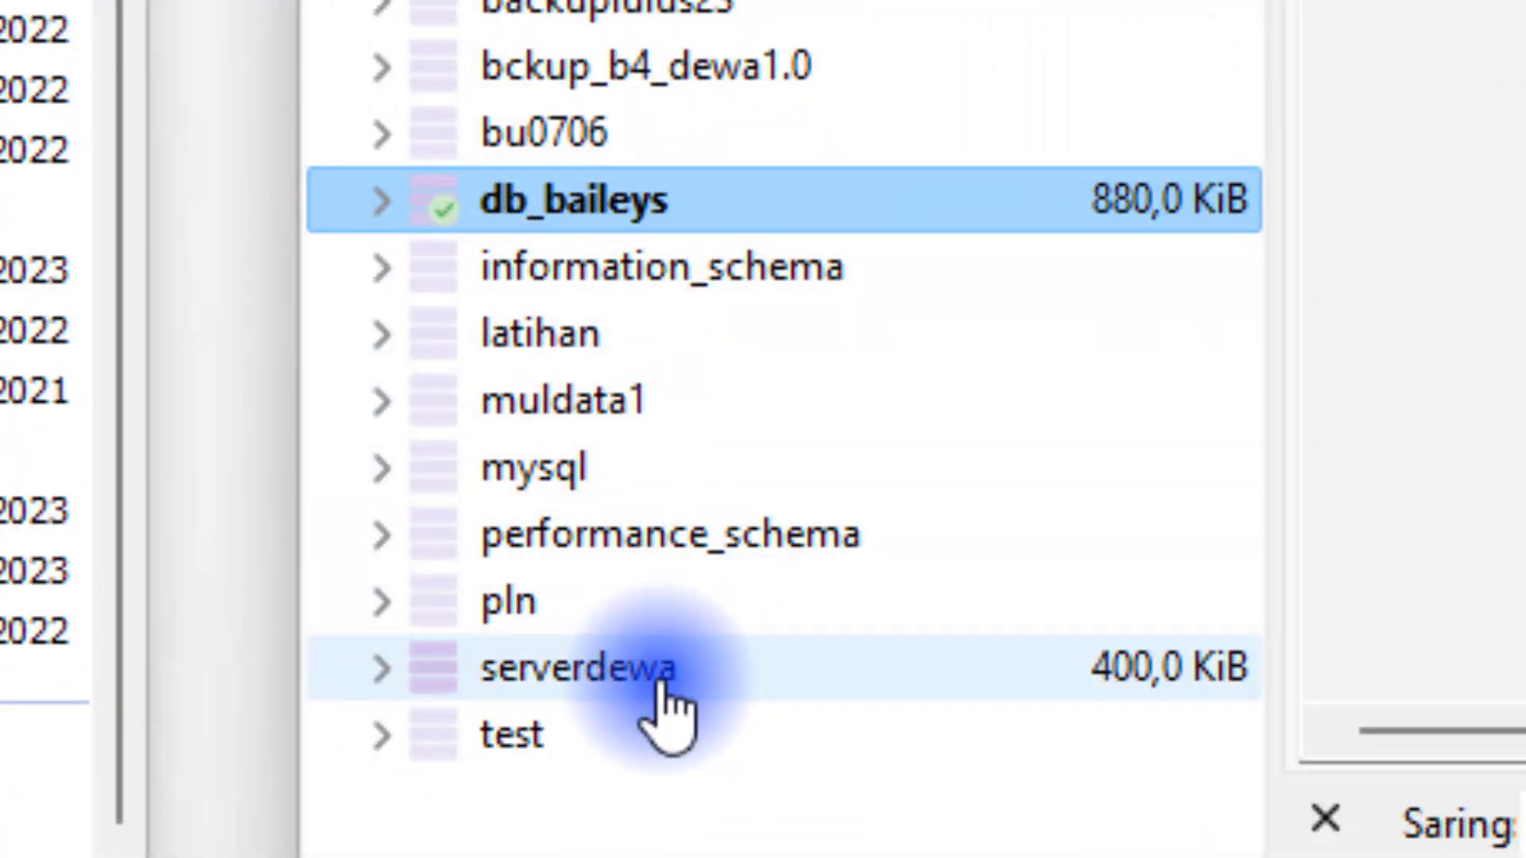
left_click(748, 657)
left_click(612, 217)
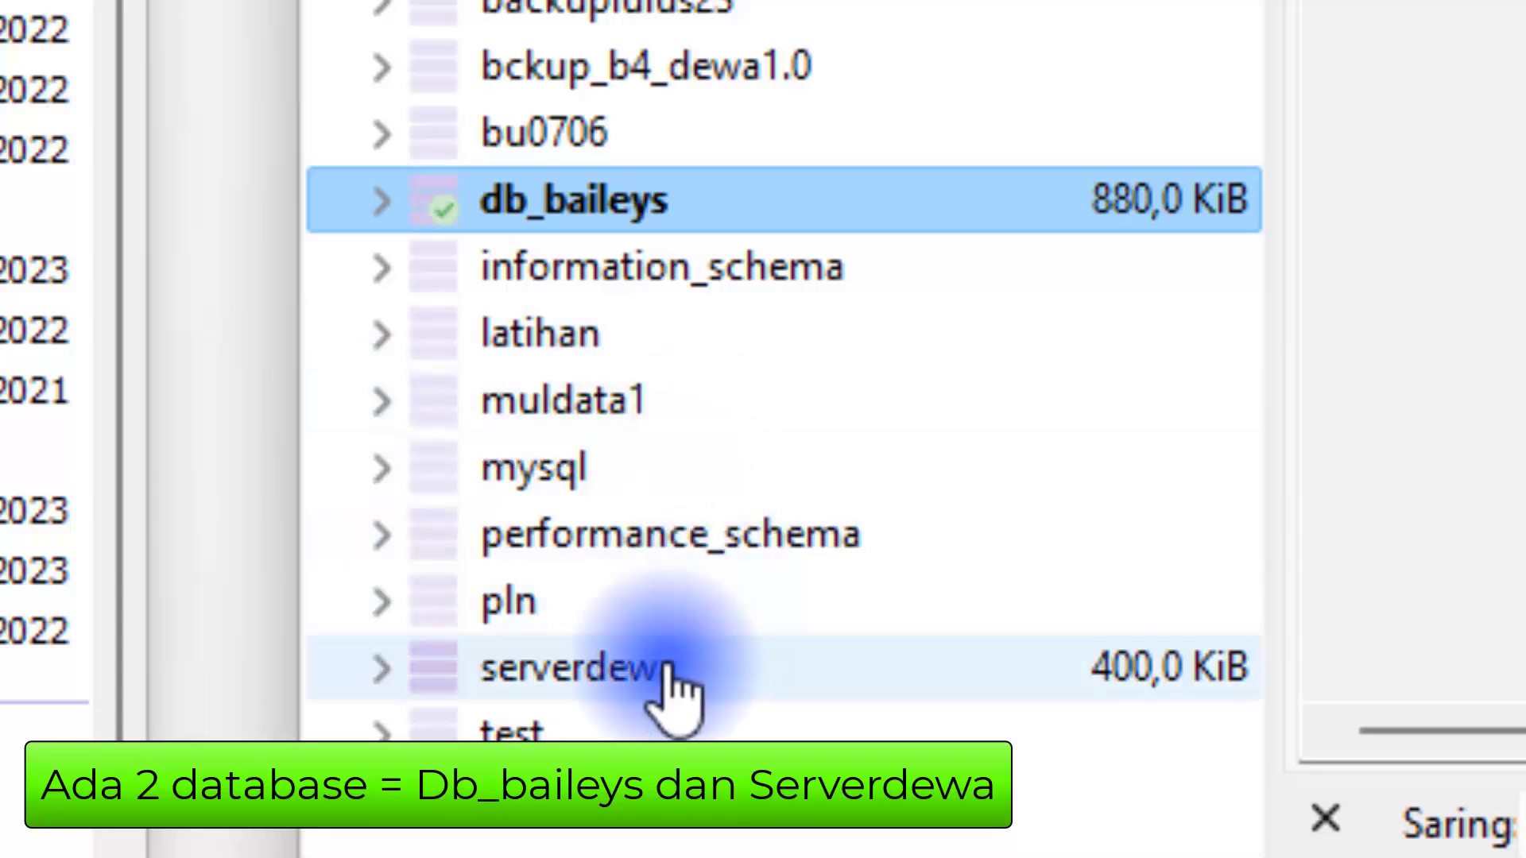
left_click(666, 674)
left_click(690, 219)
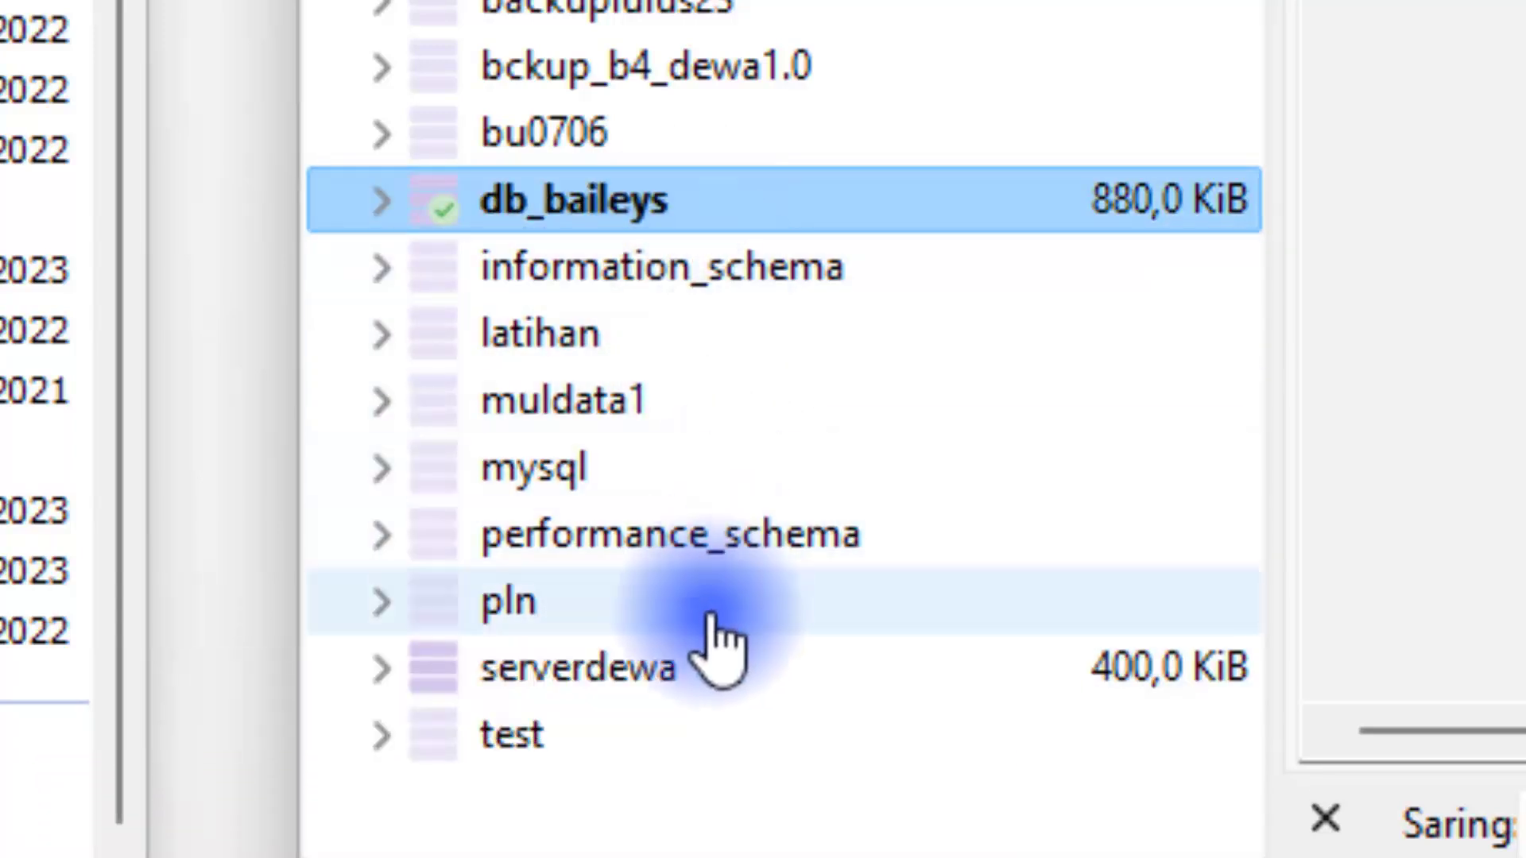
left_click(690, 674)
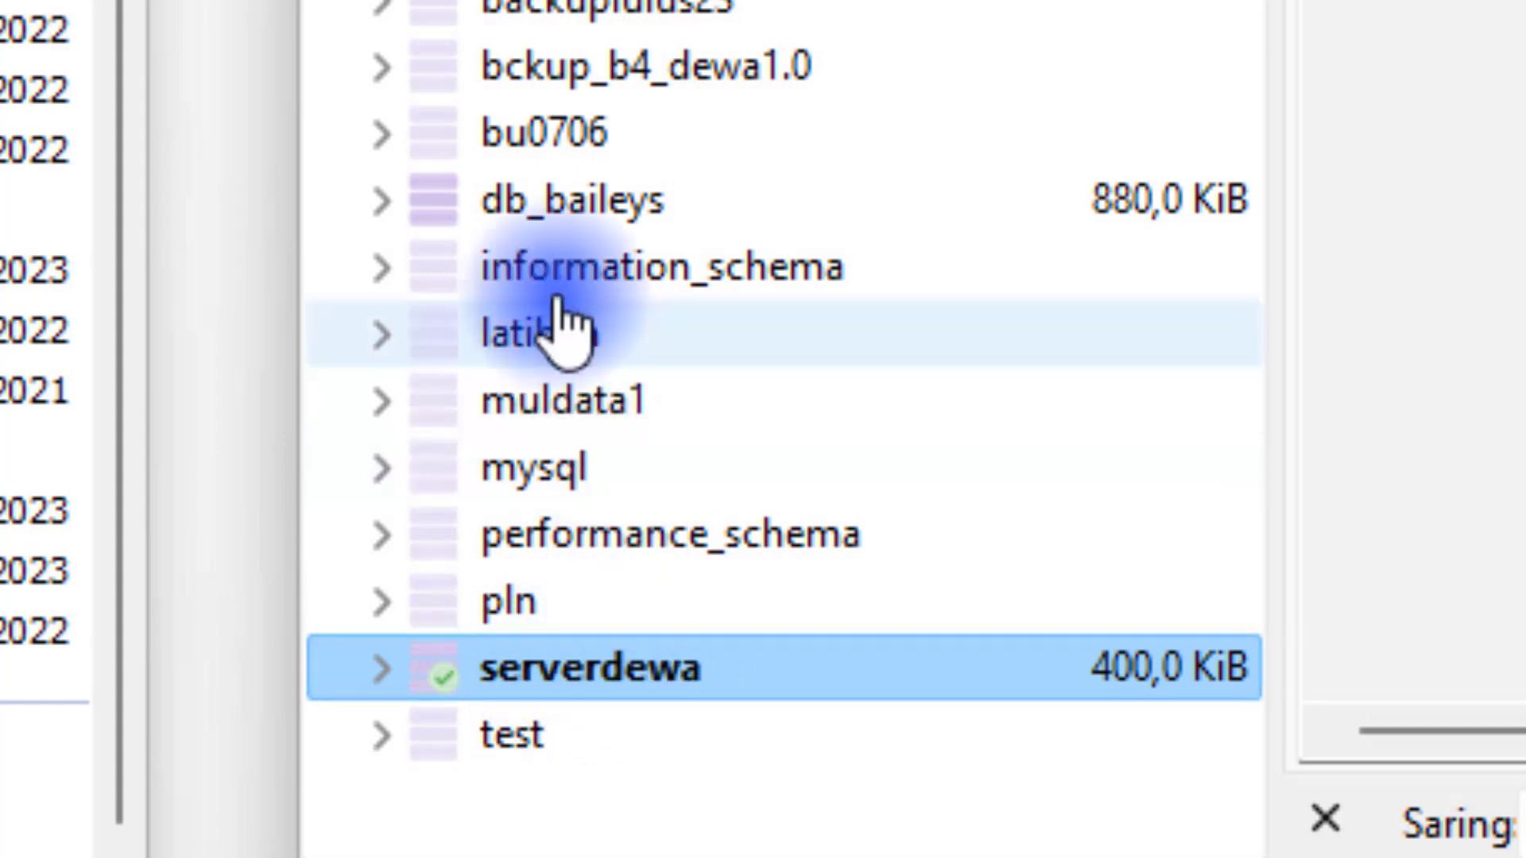
left_click(612, 225)
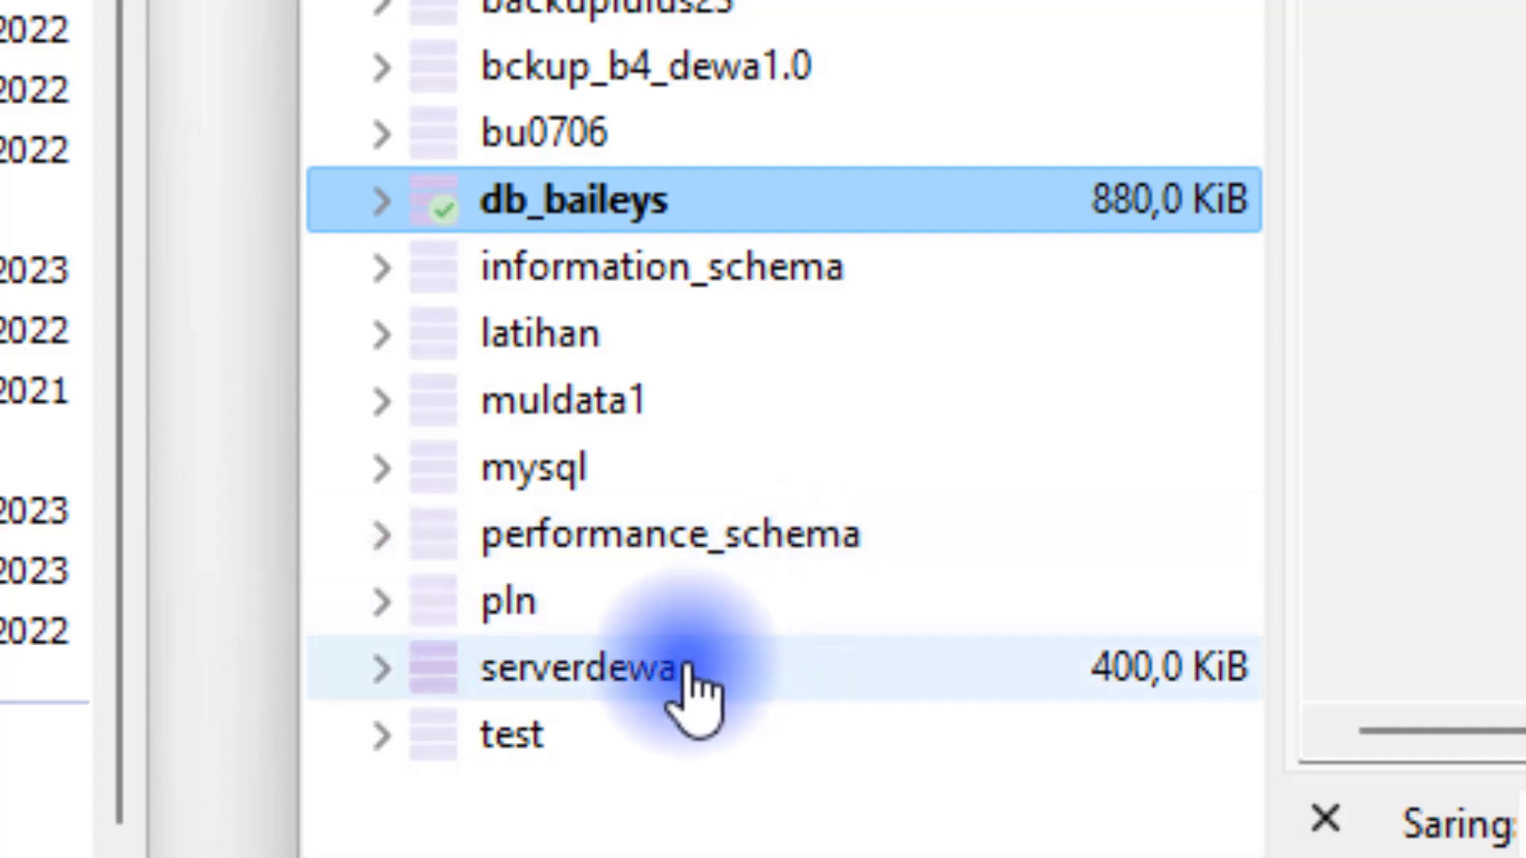
left_click(693, 690)
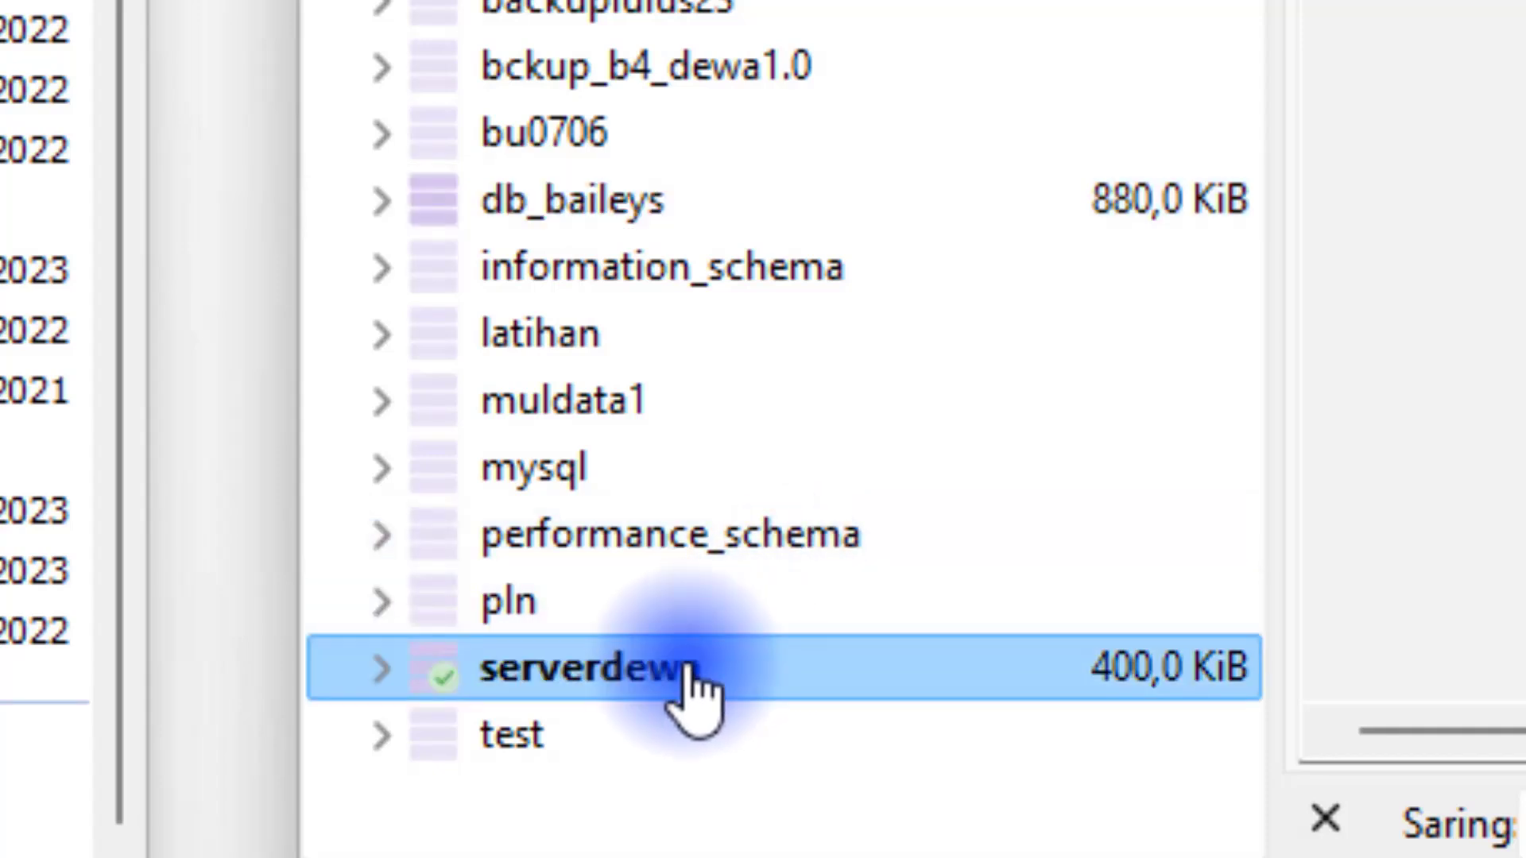
Drop the serverdewa database from the LOKAL session and return to the session's database overview.
right_click(663, 676)
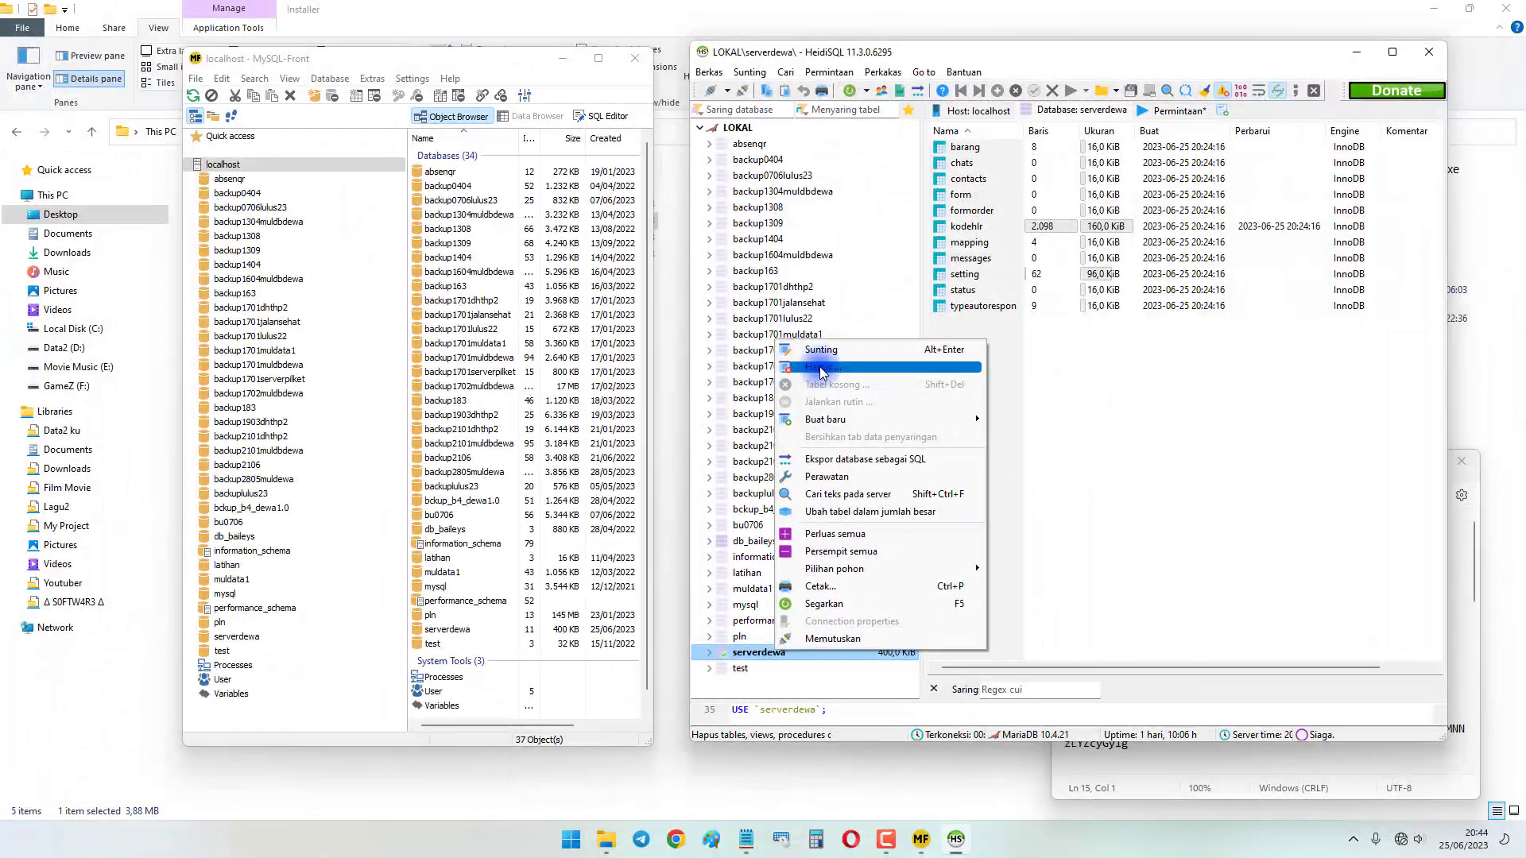
left_click(821, 367)
left_click(794, 432)
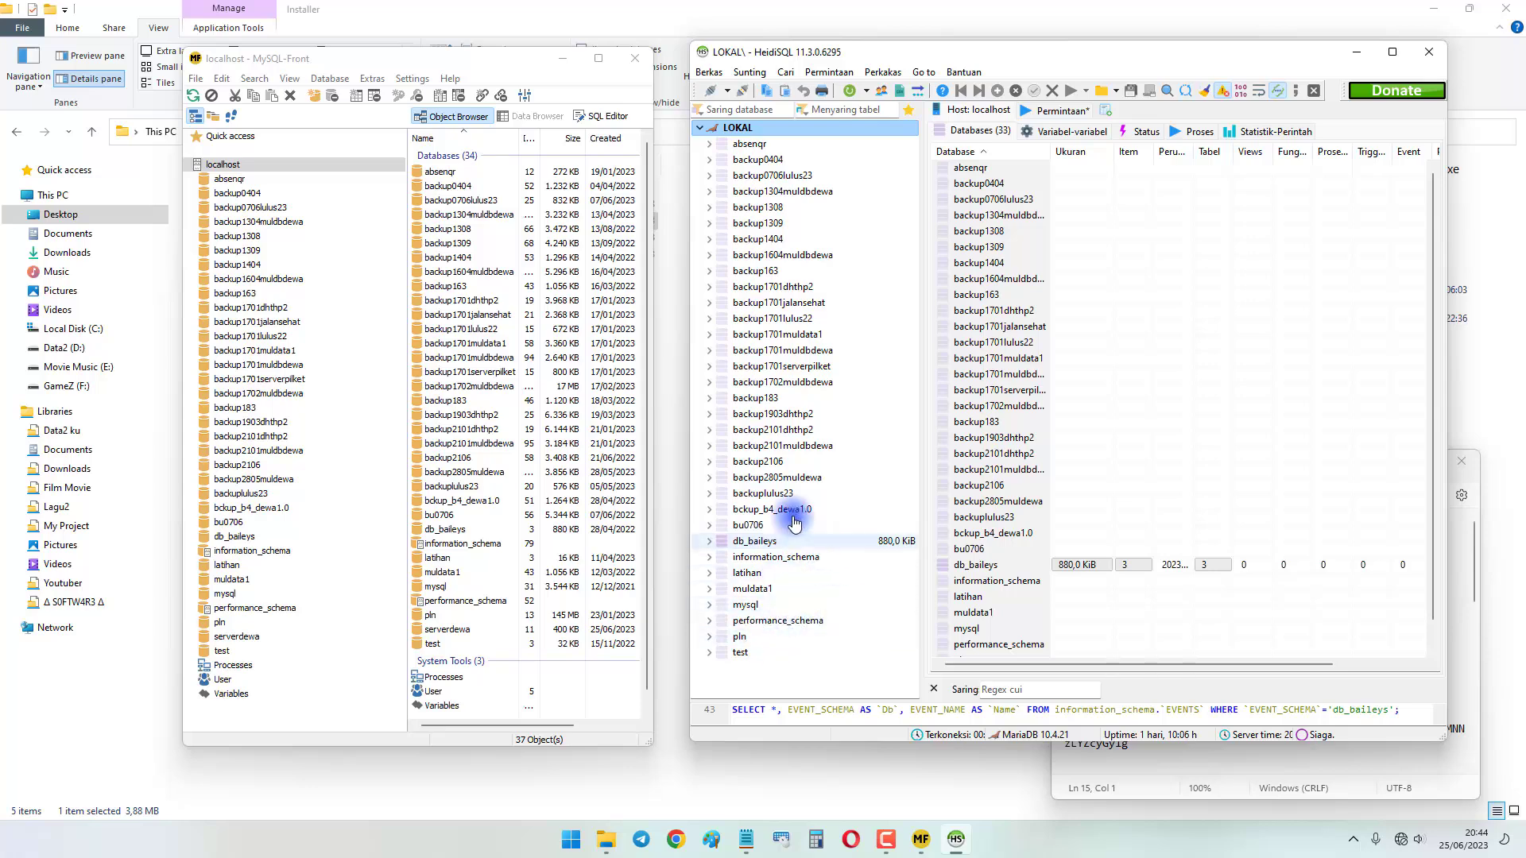
left_click(740, 129)
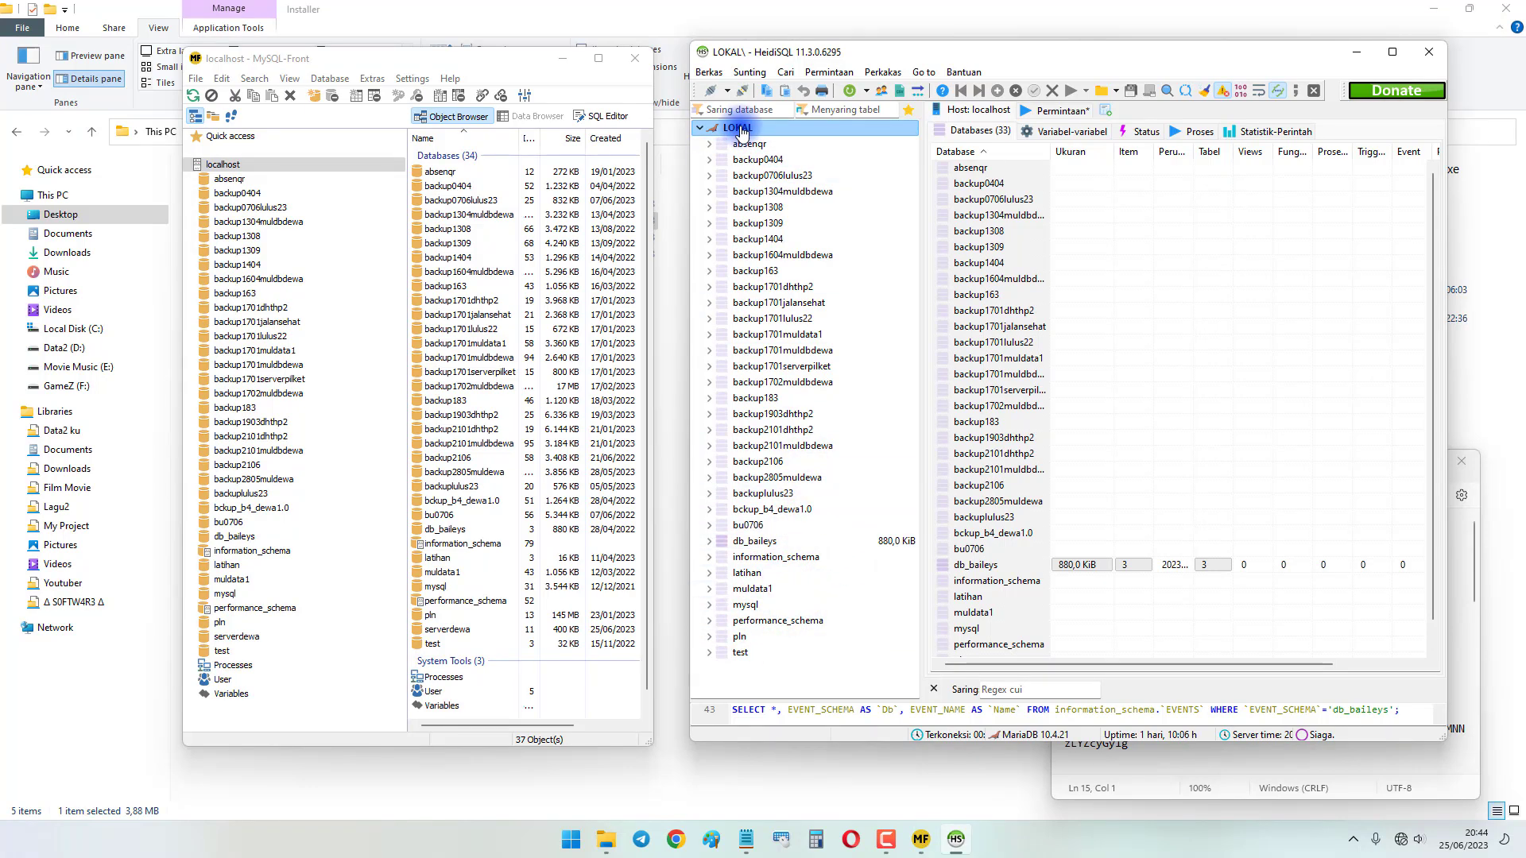
Run the SQL file serverdewa.sql from the DumpDataMysql folder in 1. Tutorial BACA DULU, accepting automatic encoding detection.
left_click(711, 77)
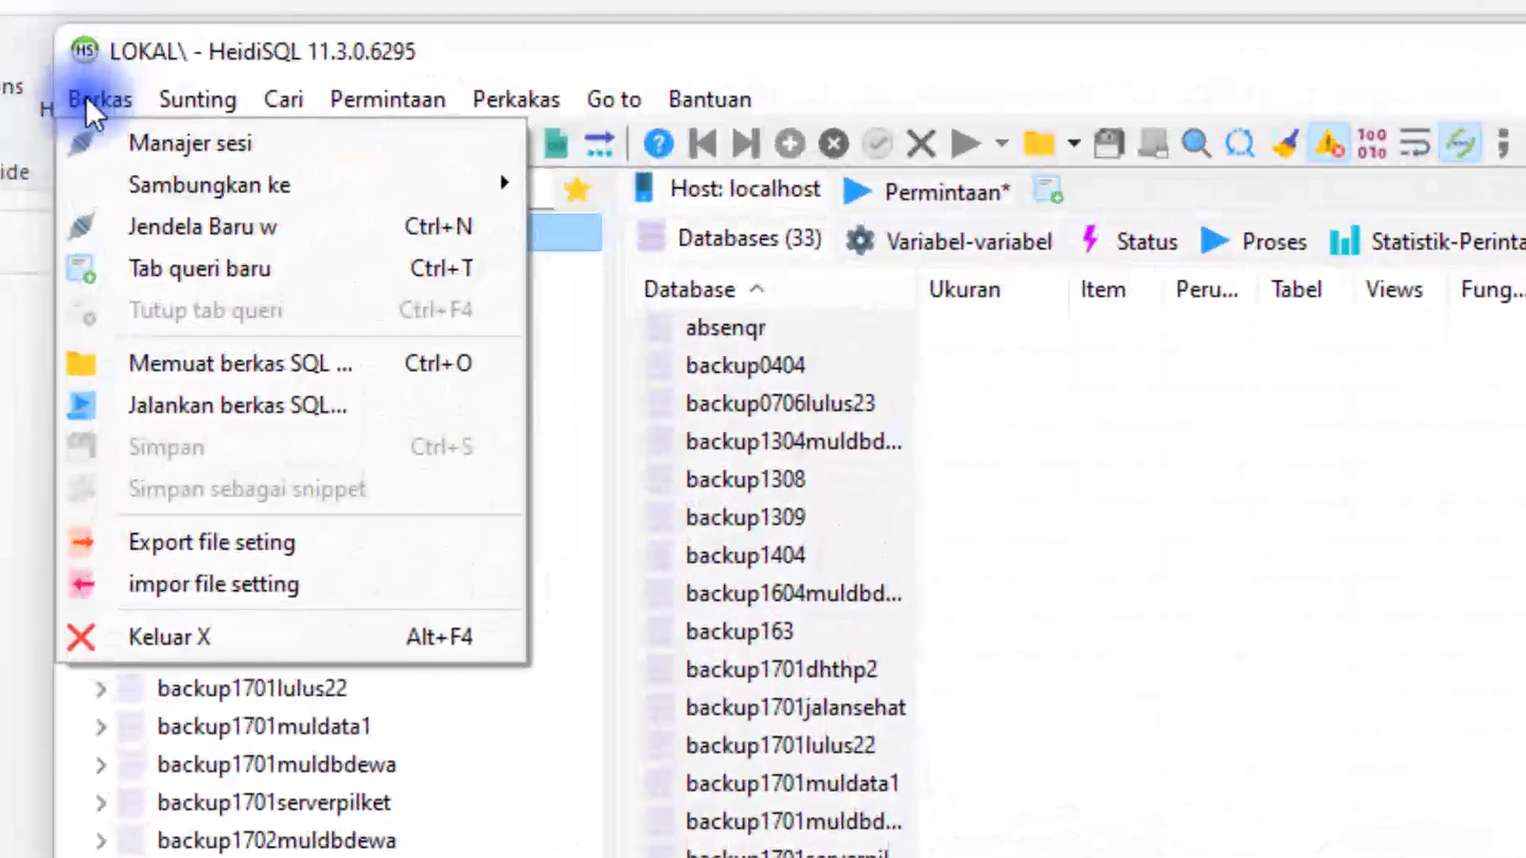
left_click(364, 402)
left_click_drag(310, 370, 941, 374)
left_click(1208, 419)
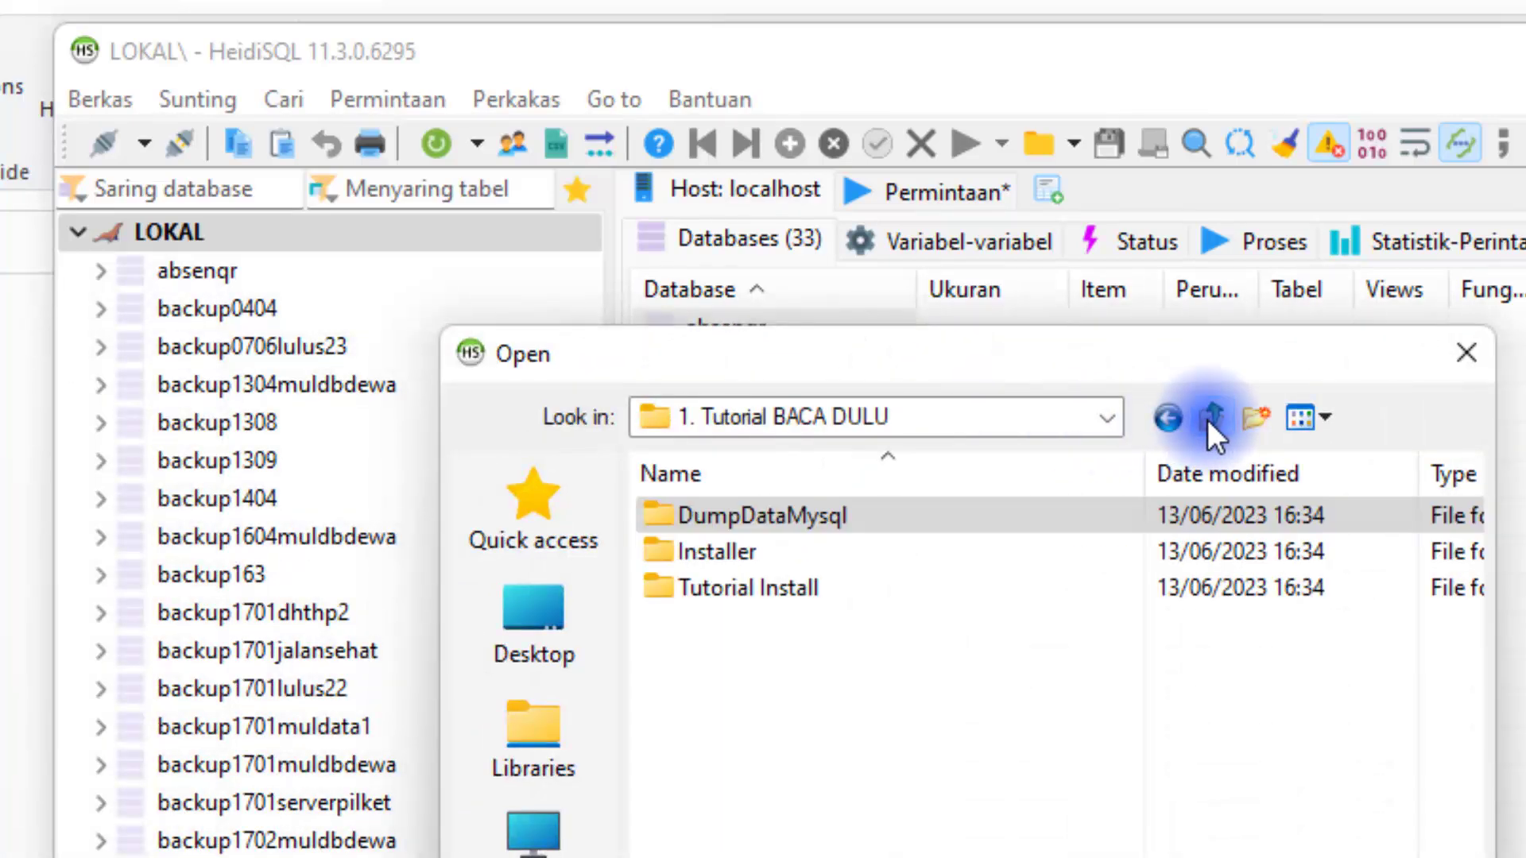
left_click(1208, 420)
left_click(733, 514)
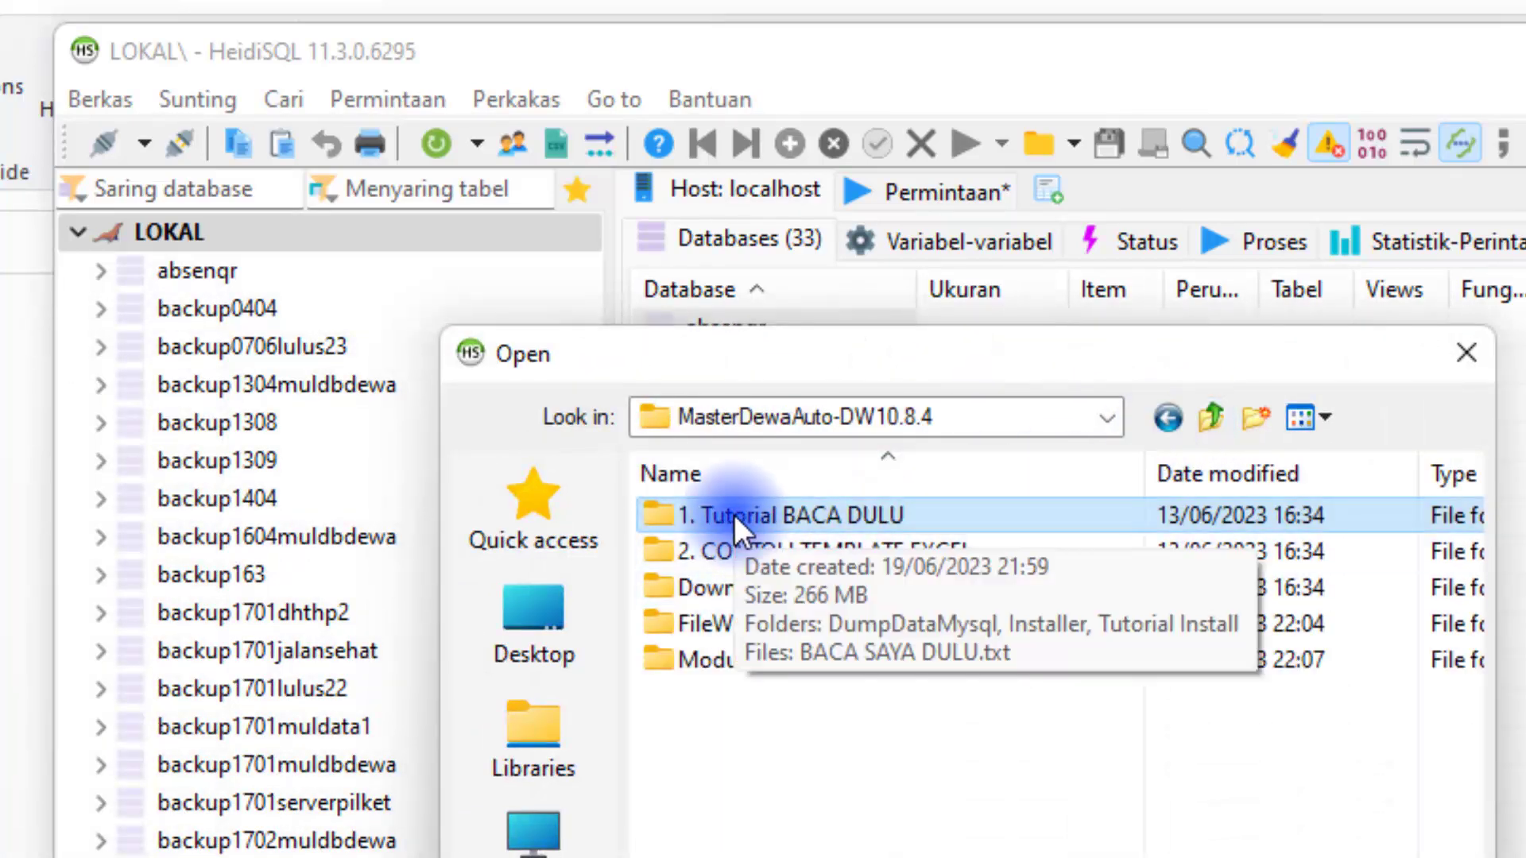
double_click(733, 514)
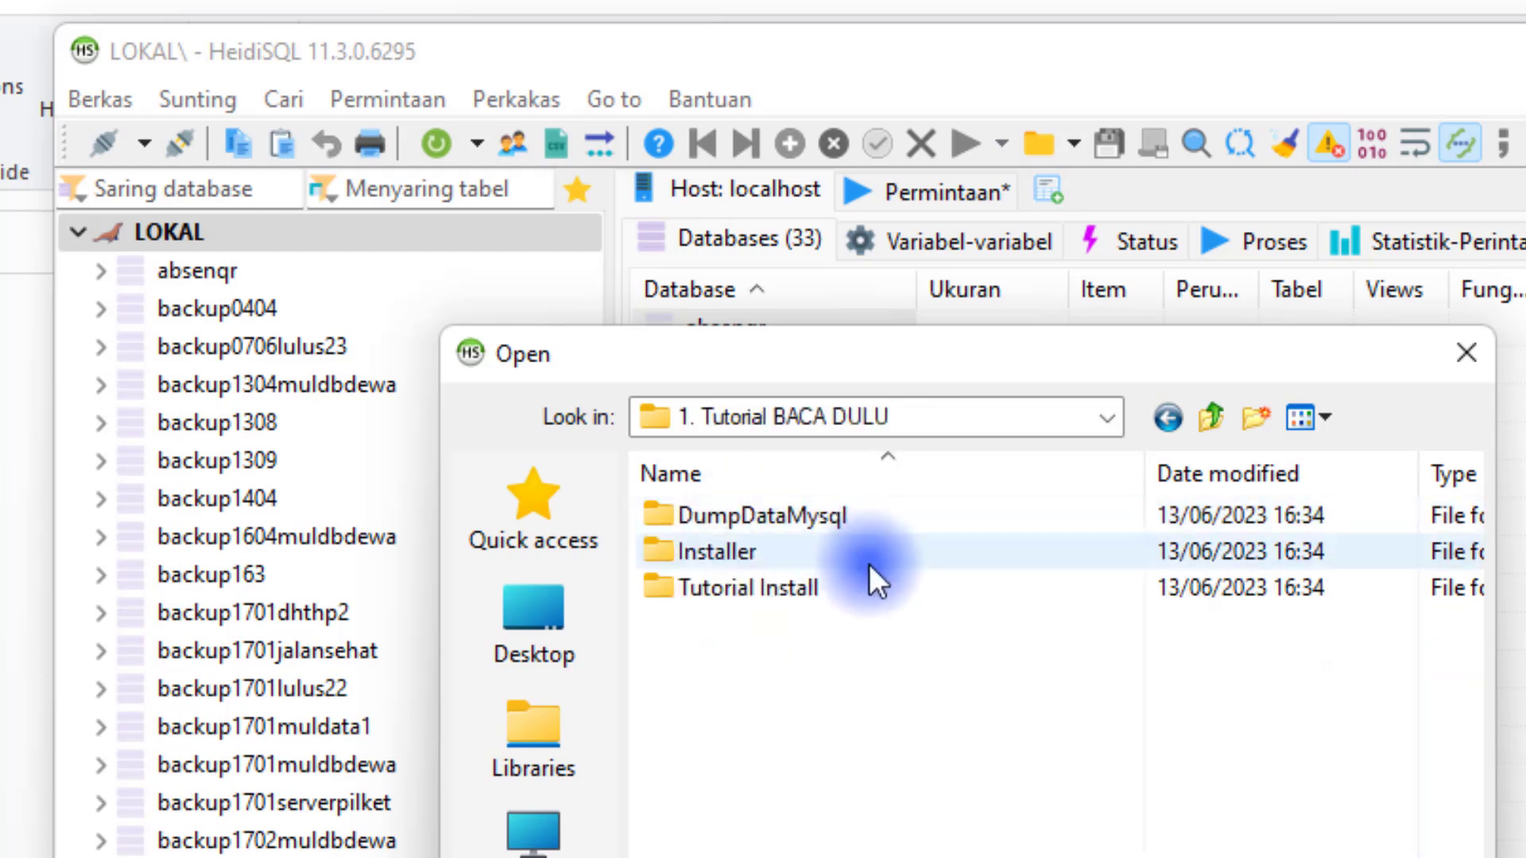
double_click(738, 522)
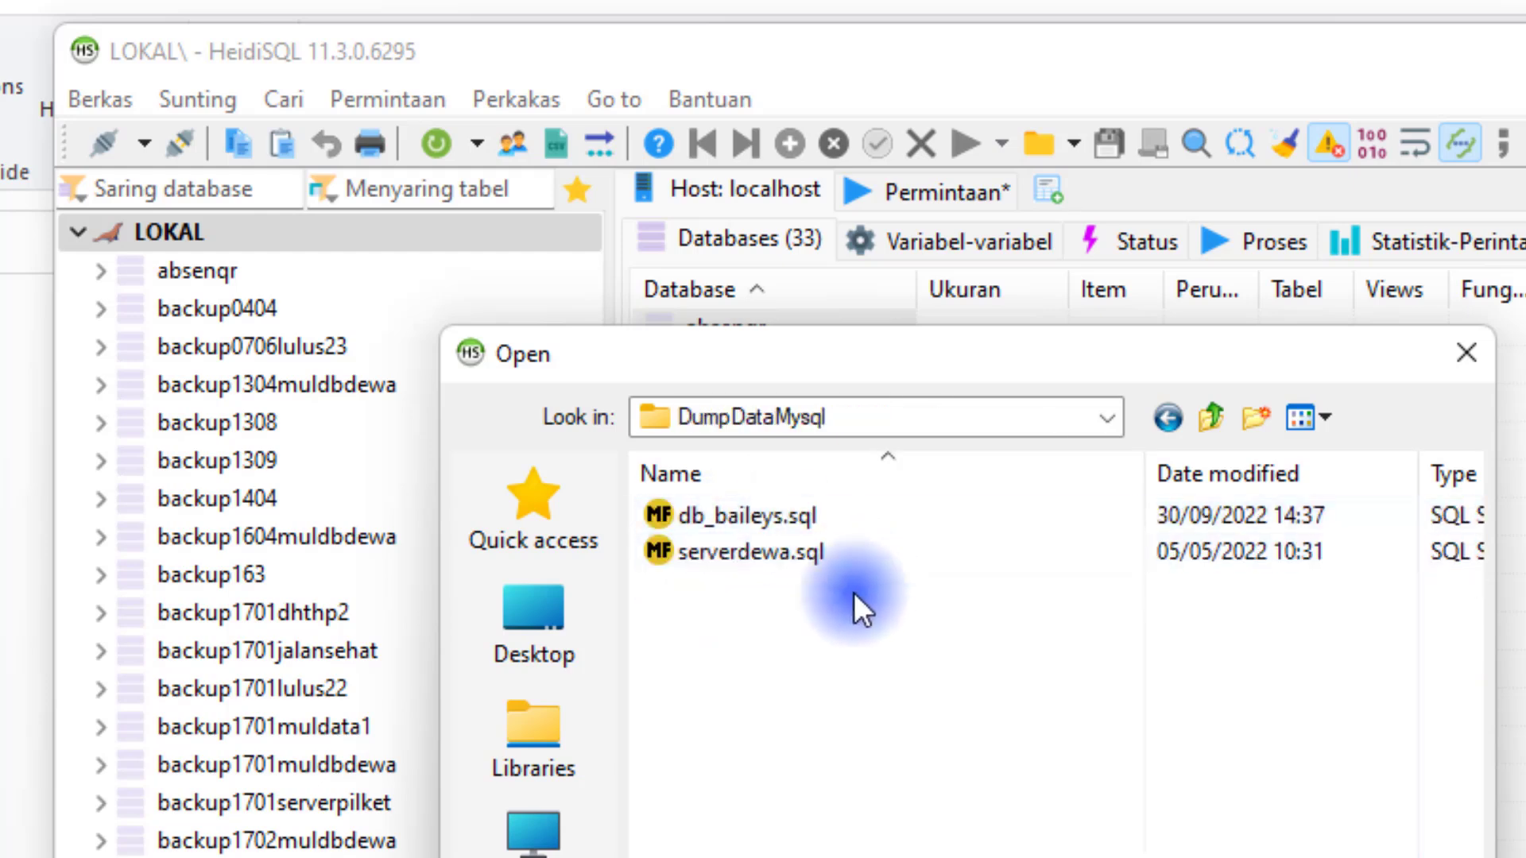
left_click(728, 556)
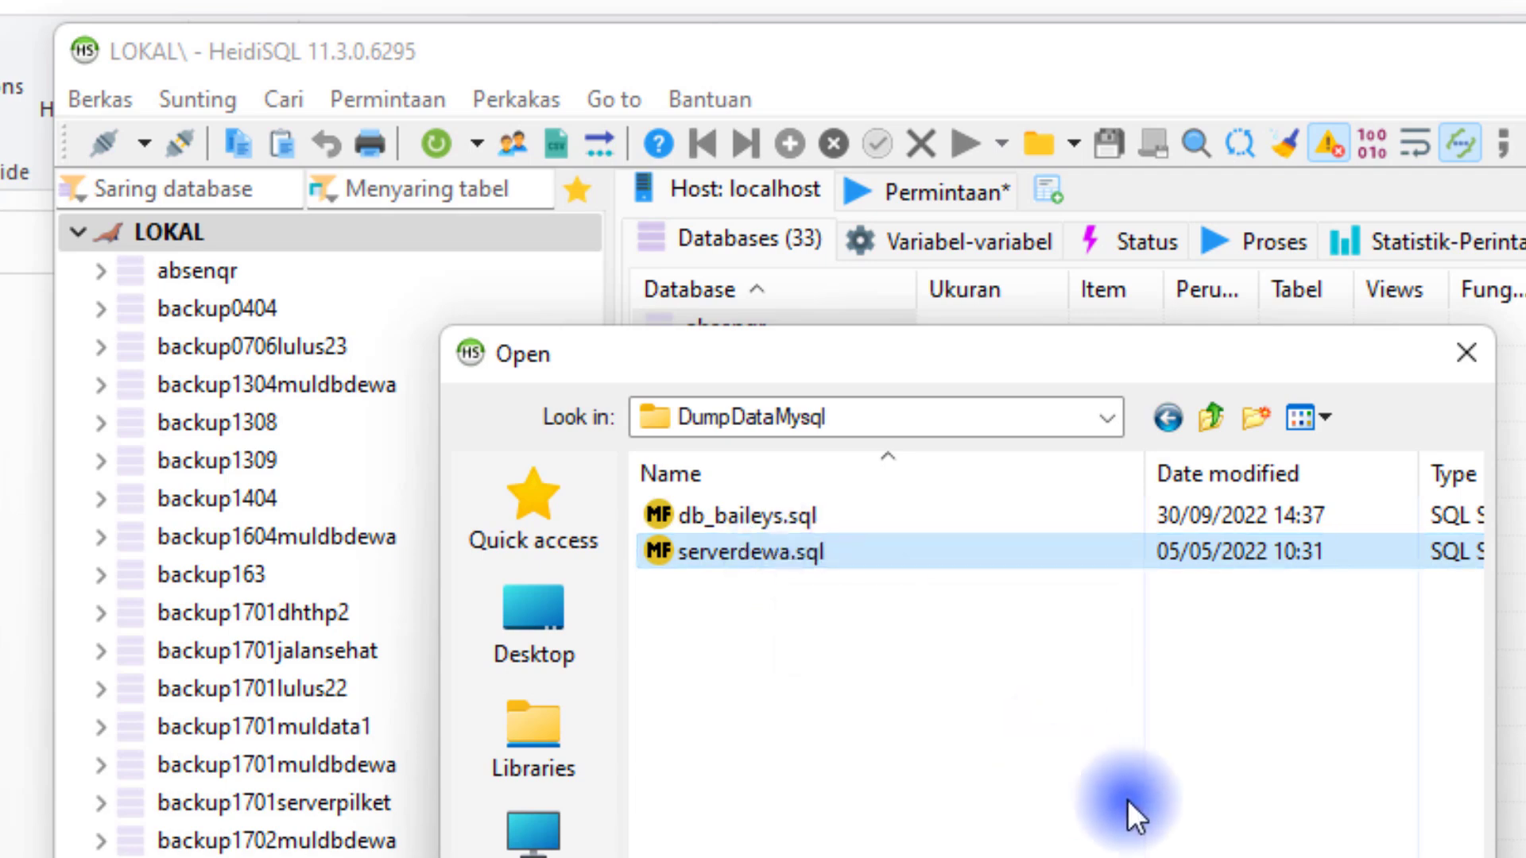
key("Return")
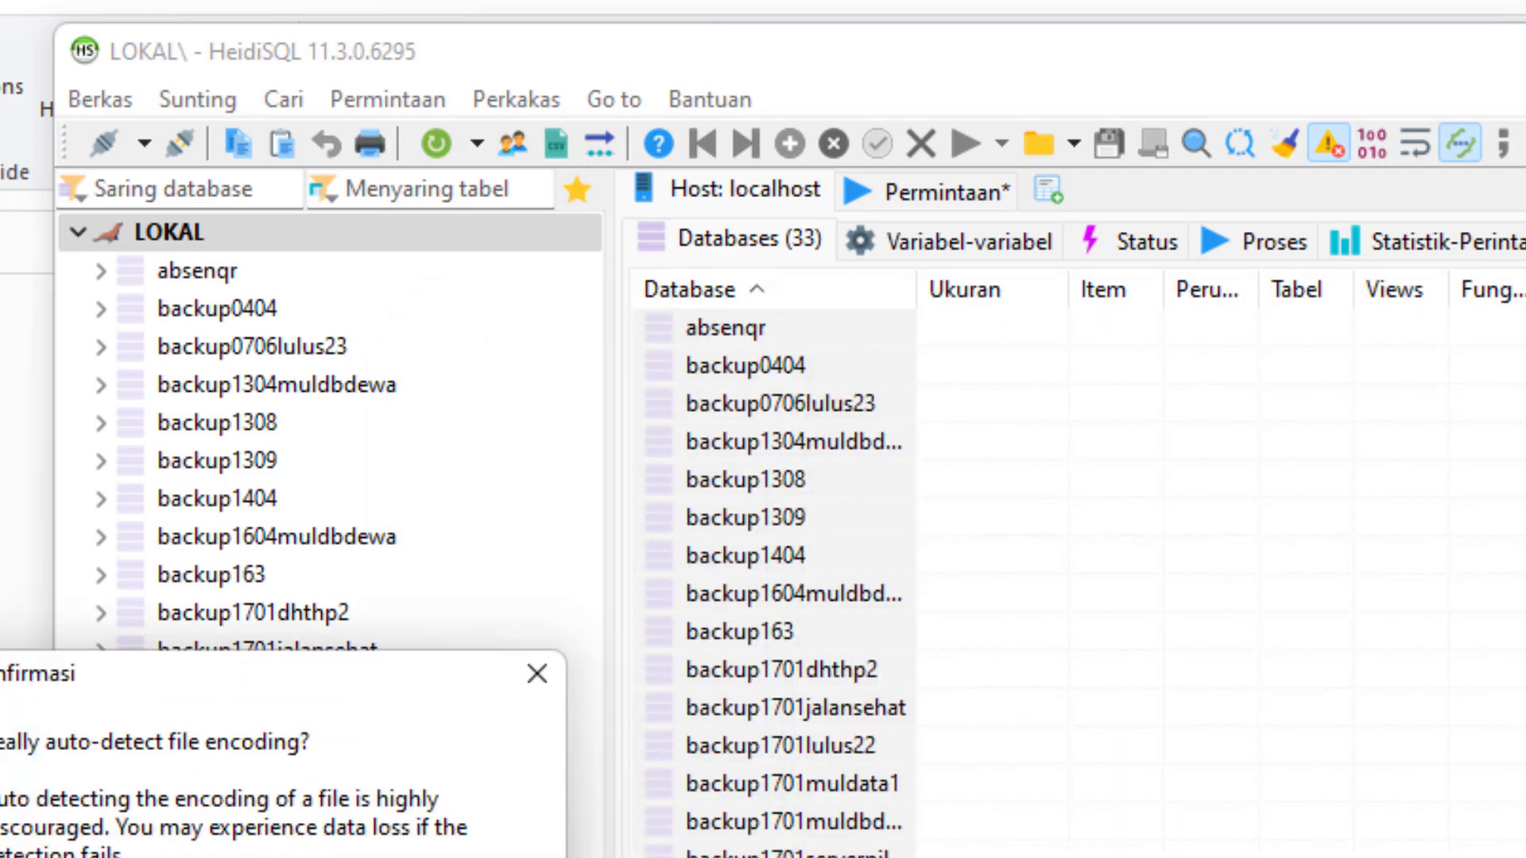
key("Return")
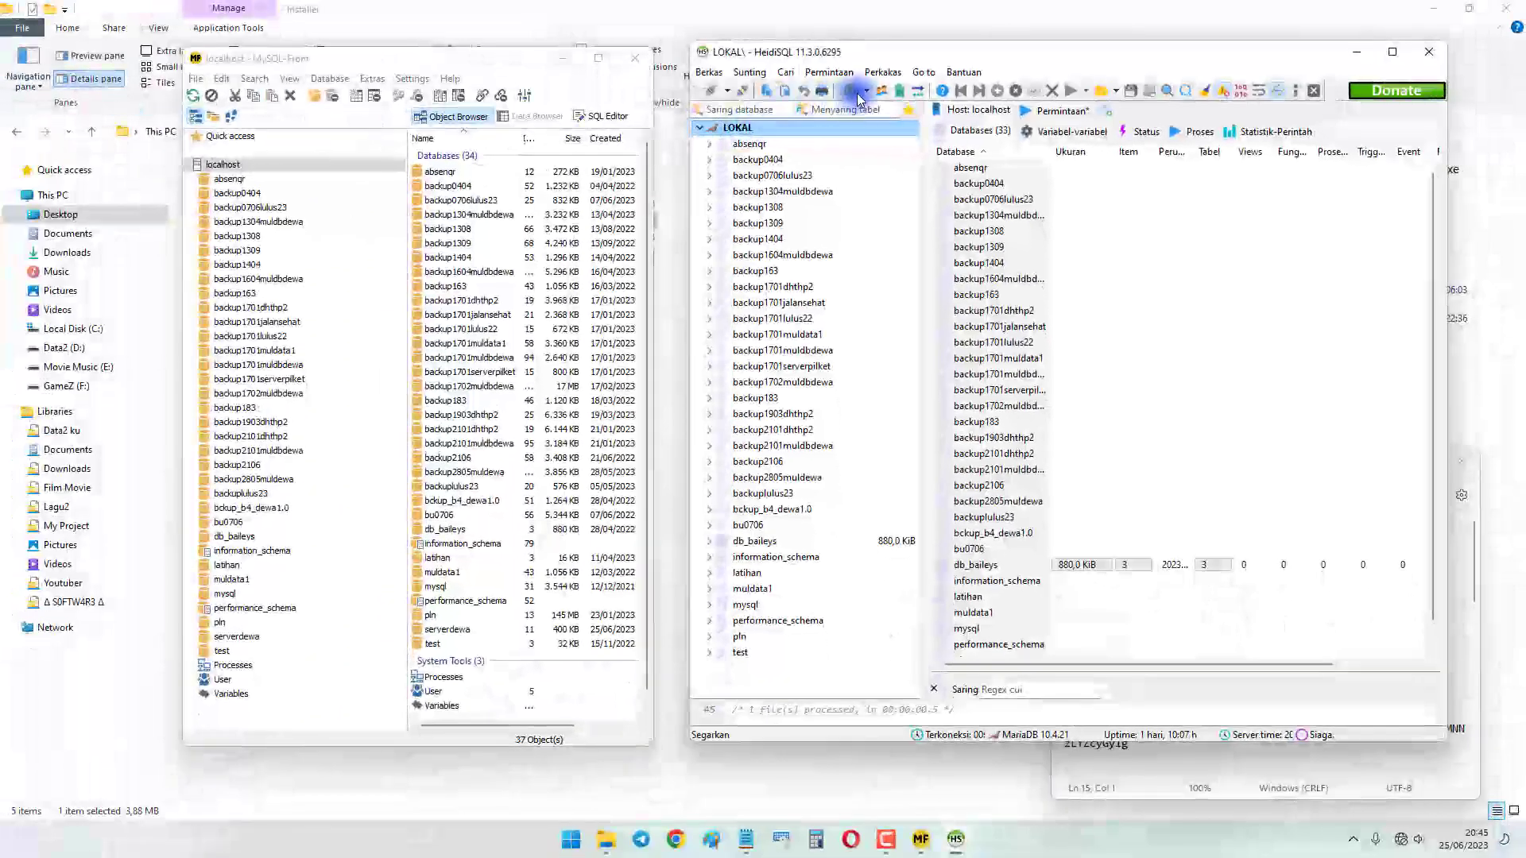
Refresh the LOKAL session, open the serverdewa database and select all its tables.
left_click(758, 103)
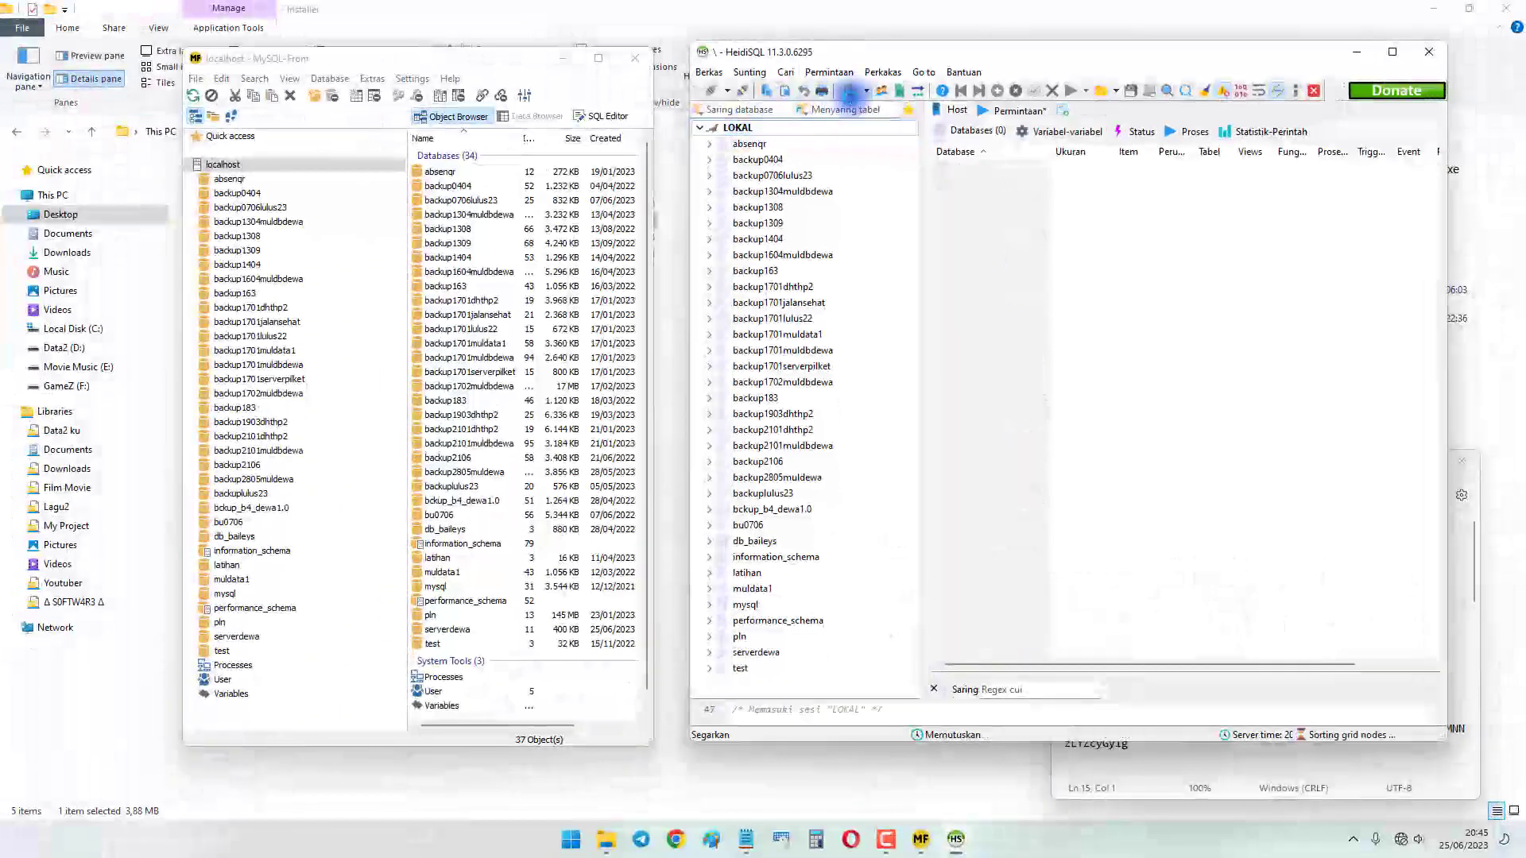
left_click(759, 652)
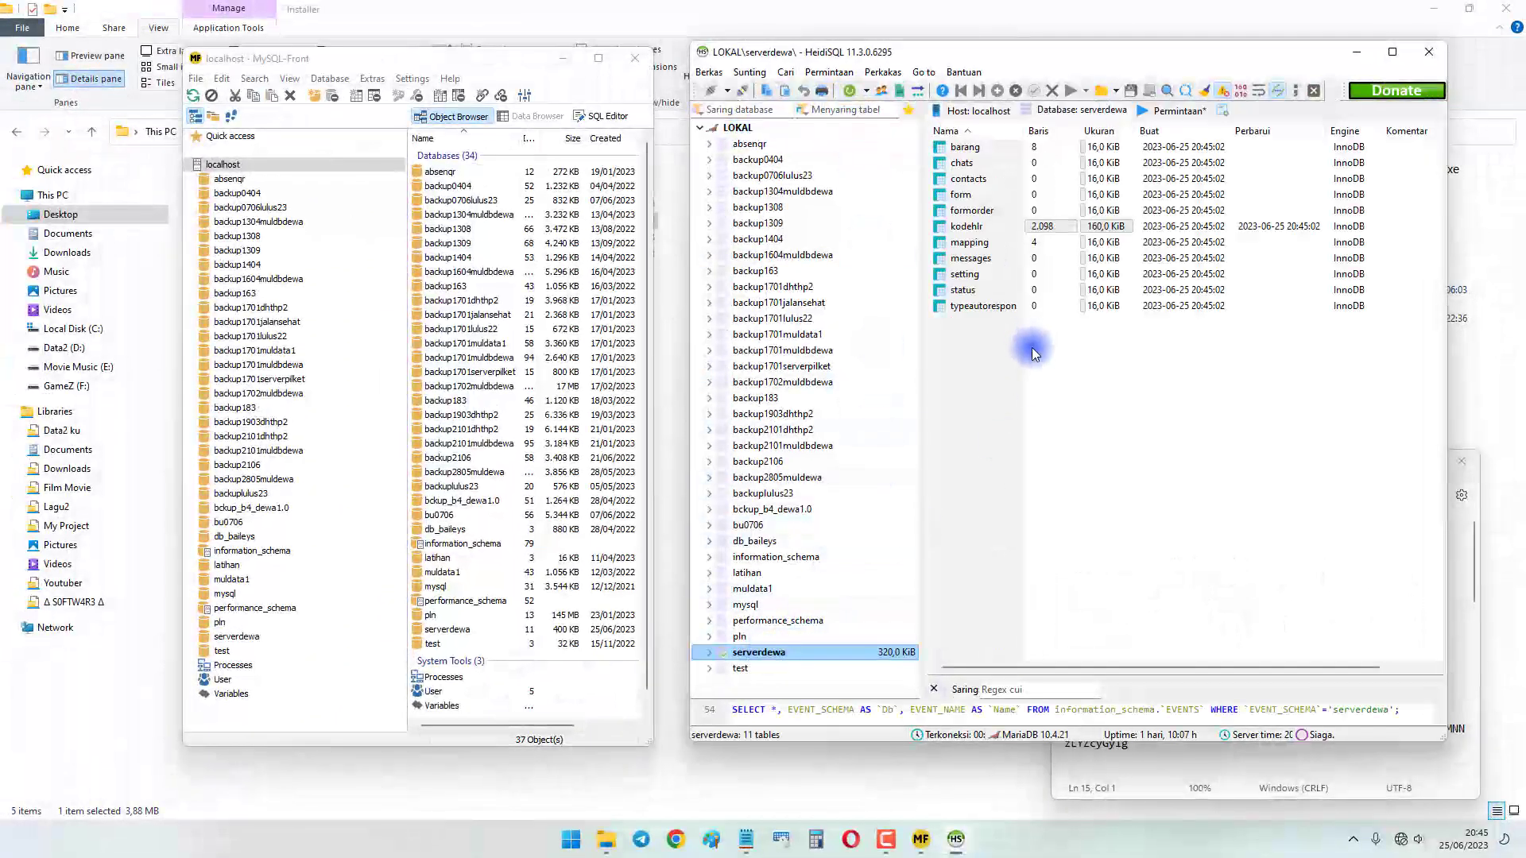
left_click_drag(1031, 345, 964, 126)
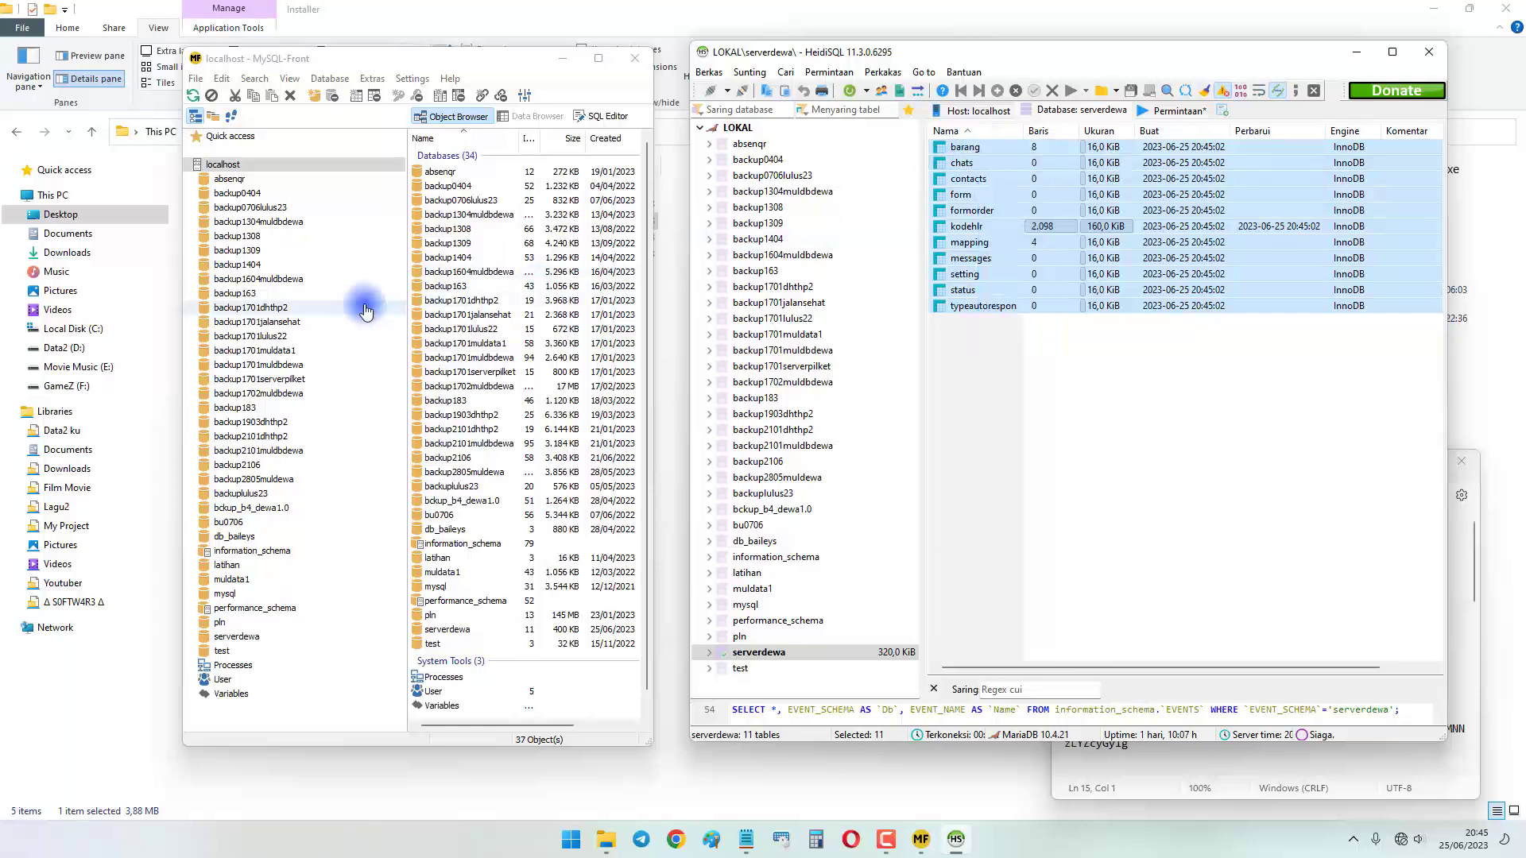
Open the serverdewa database in MySQL-Front and select all its tables to compare them with HeidiSQL's table list.
left_click(228, 169)
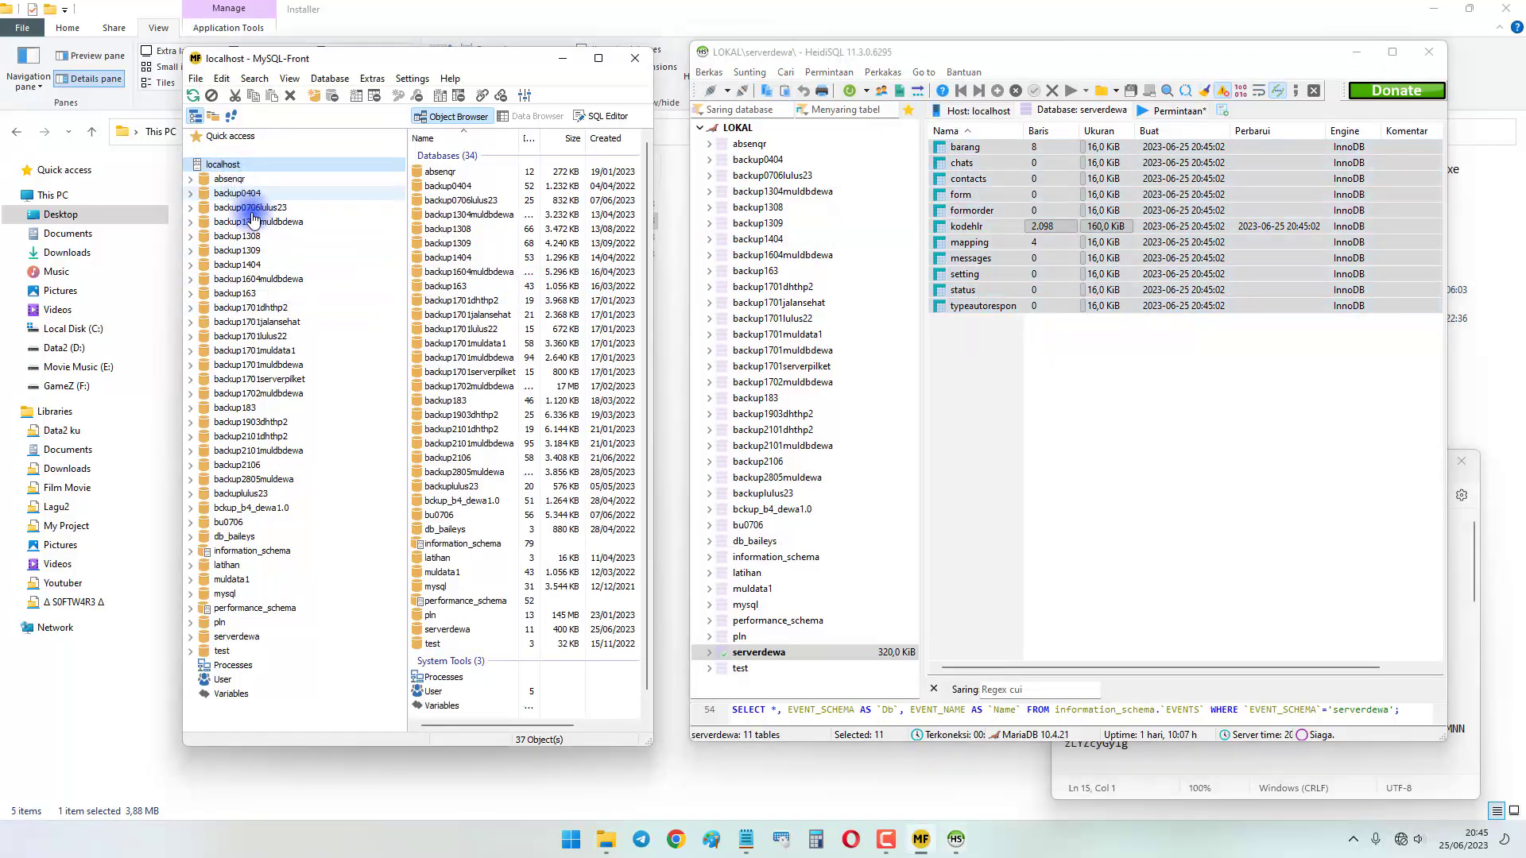
left_click(256, 638)
left_click_drag(517, 345, 423, 157)
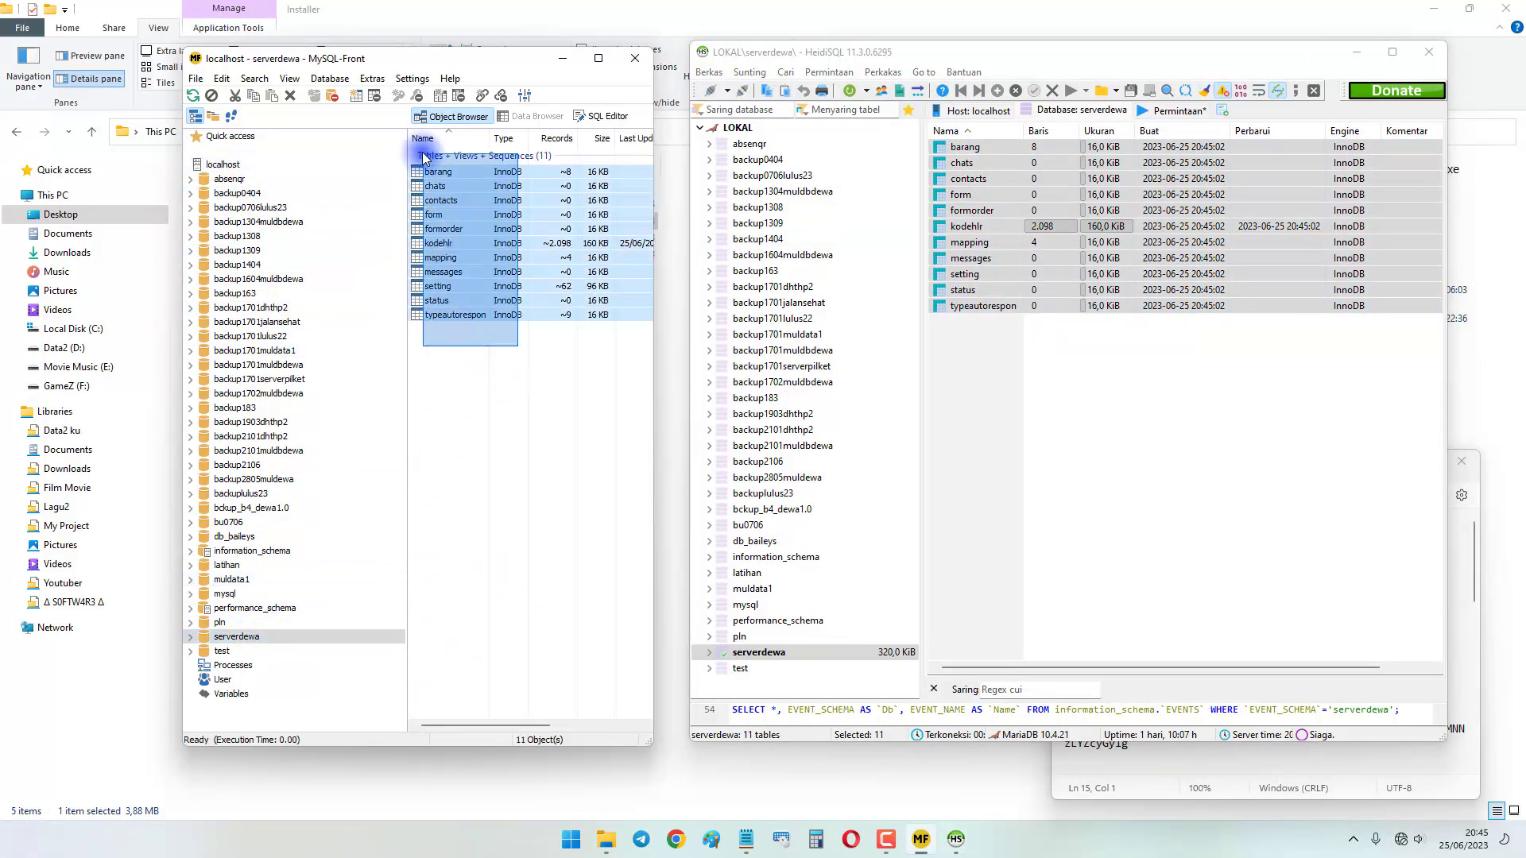
left_click_drag(489, 348, 423, 154)
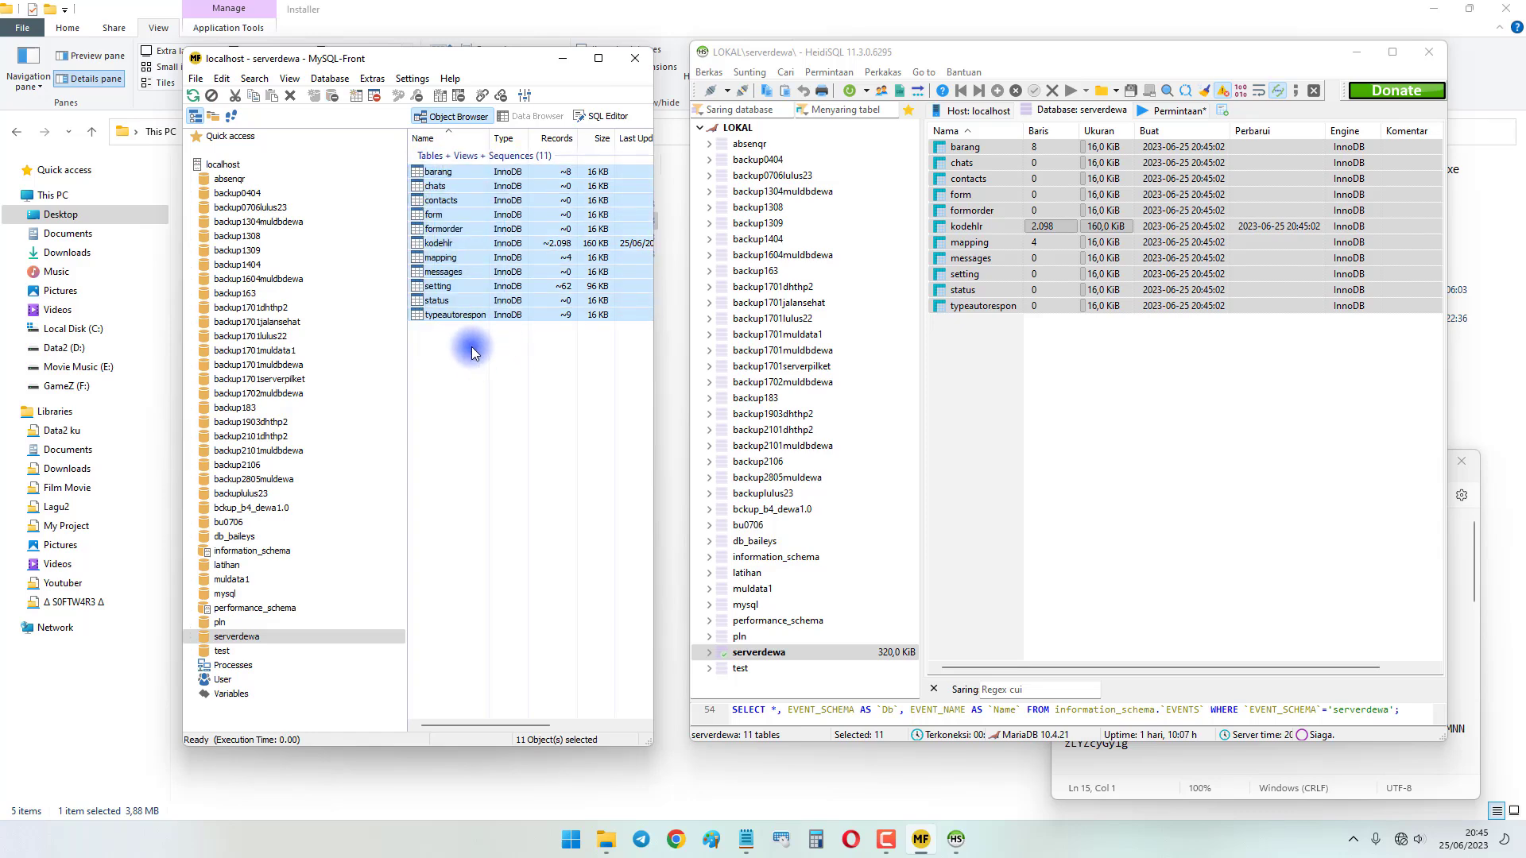
left_click_drag(1107, 399, 984, 142)
left_click_drag(527, 367, 493, 285)
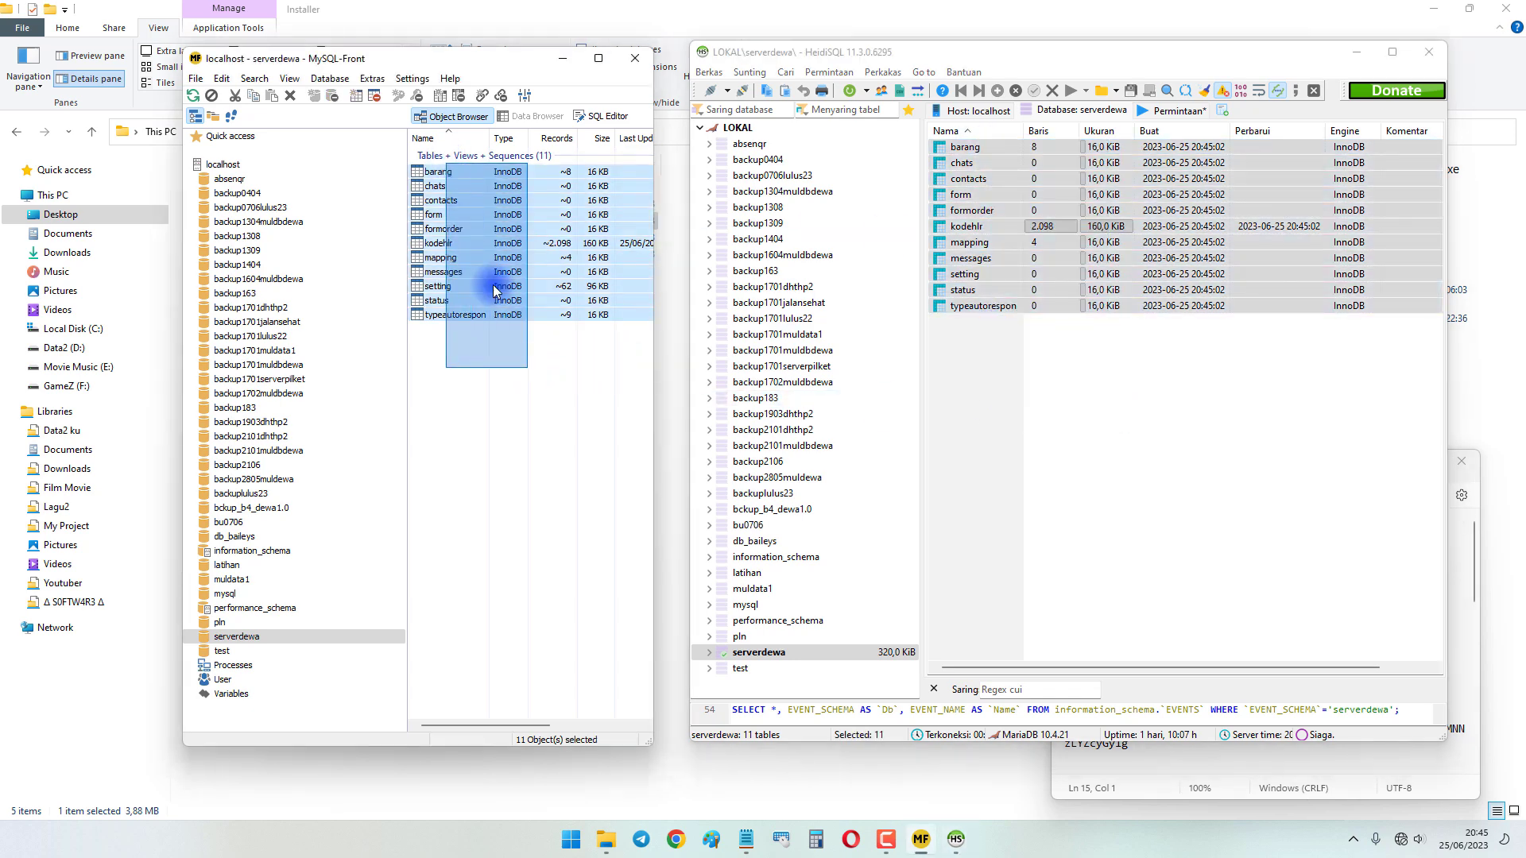
Switch to File Explorer, go up to the MasterDewaAuto-DW10.8.3 folder and open SERVER - Copy.xlsx in Excel.
left_click(549, 780)
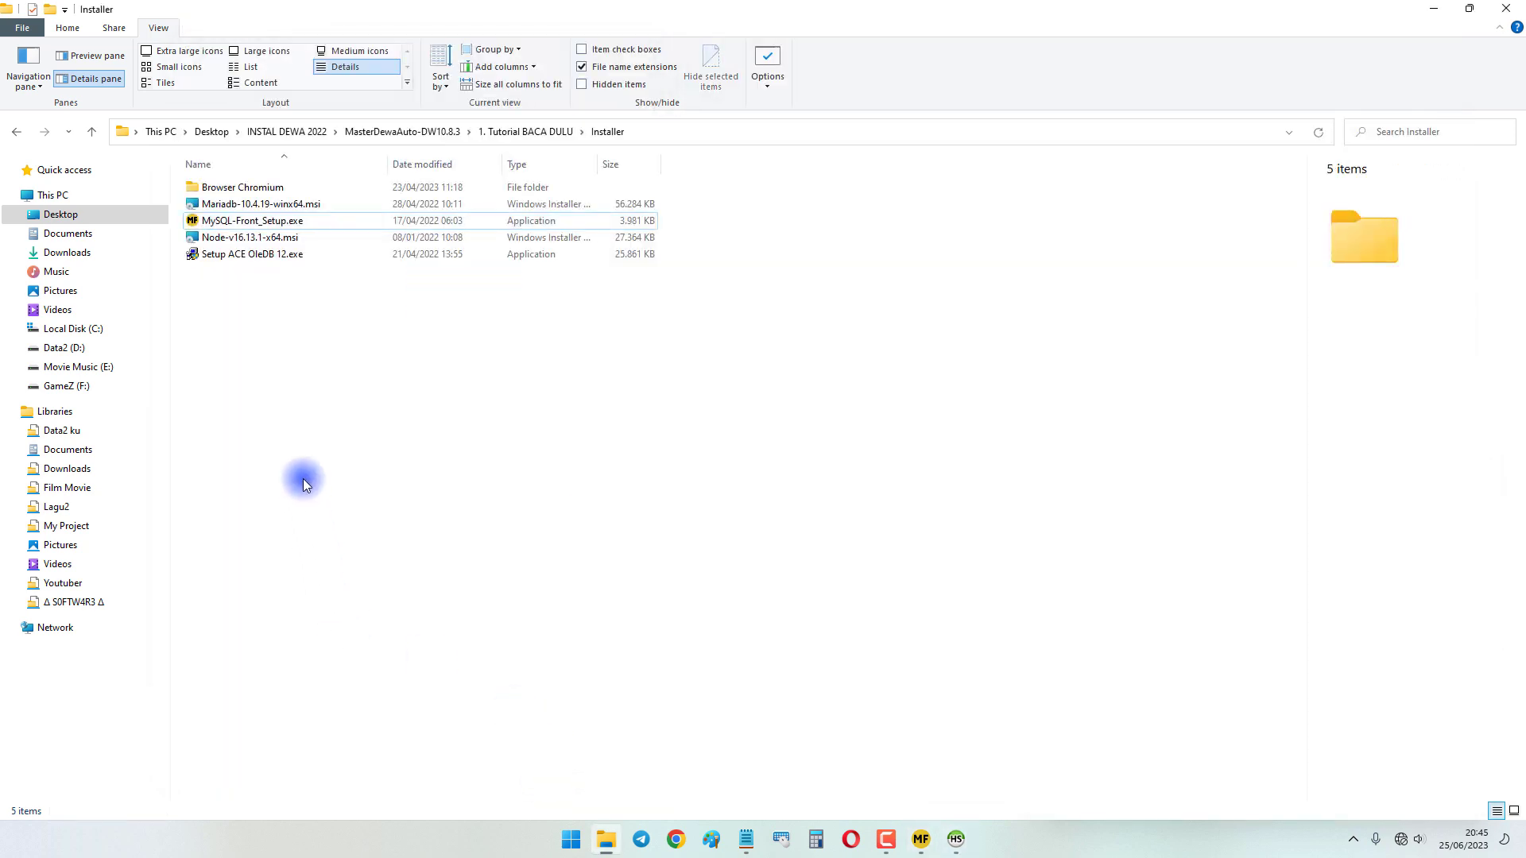
key("alt+Up")
key("alt+Up")
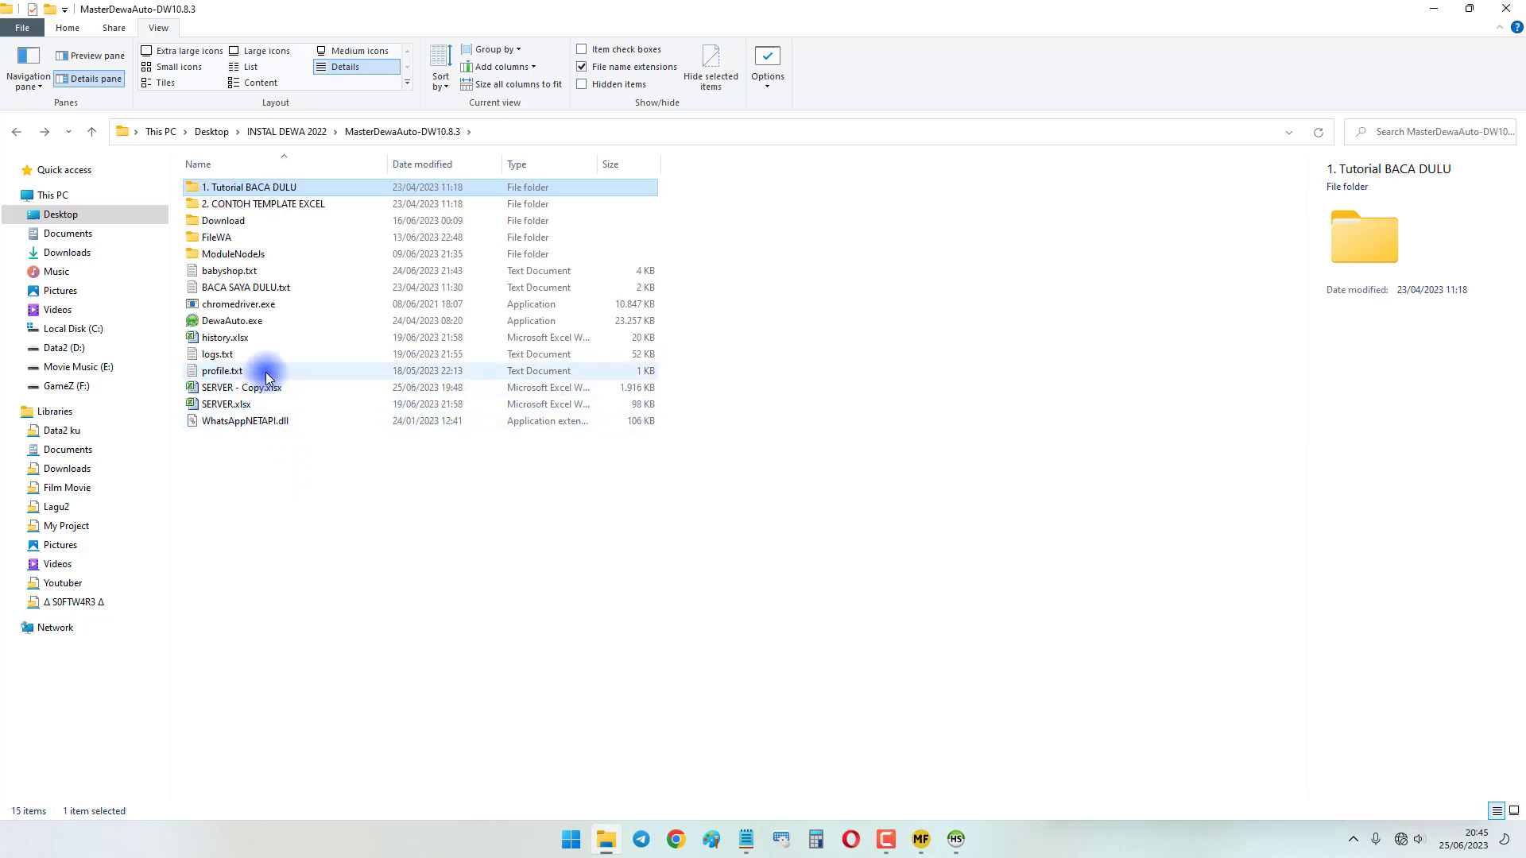
left_click(289, 390)
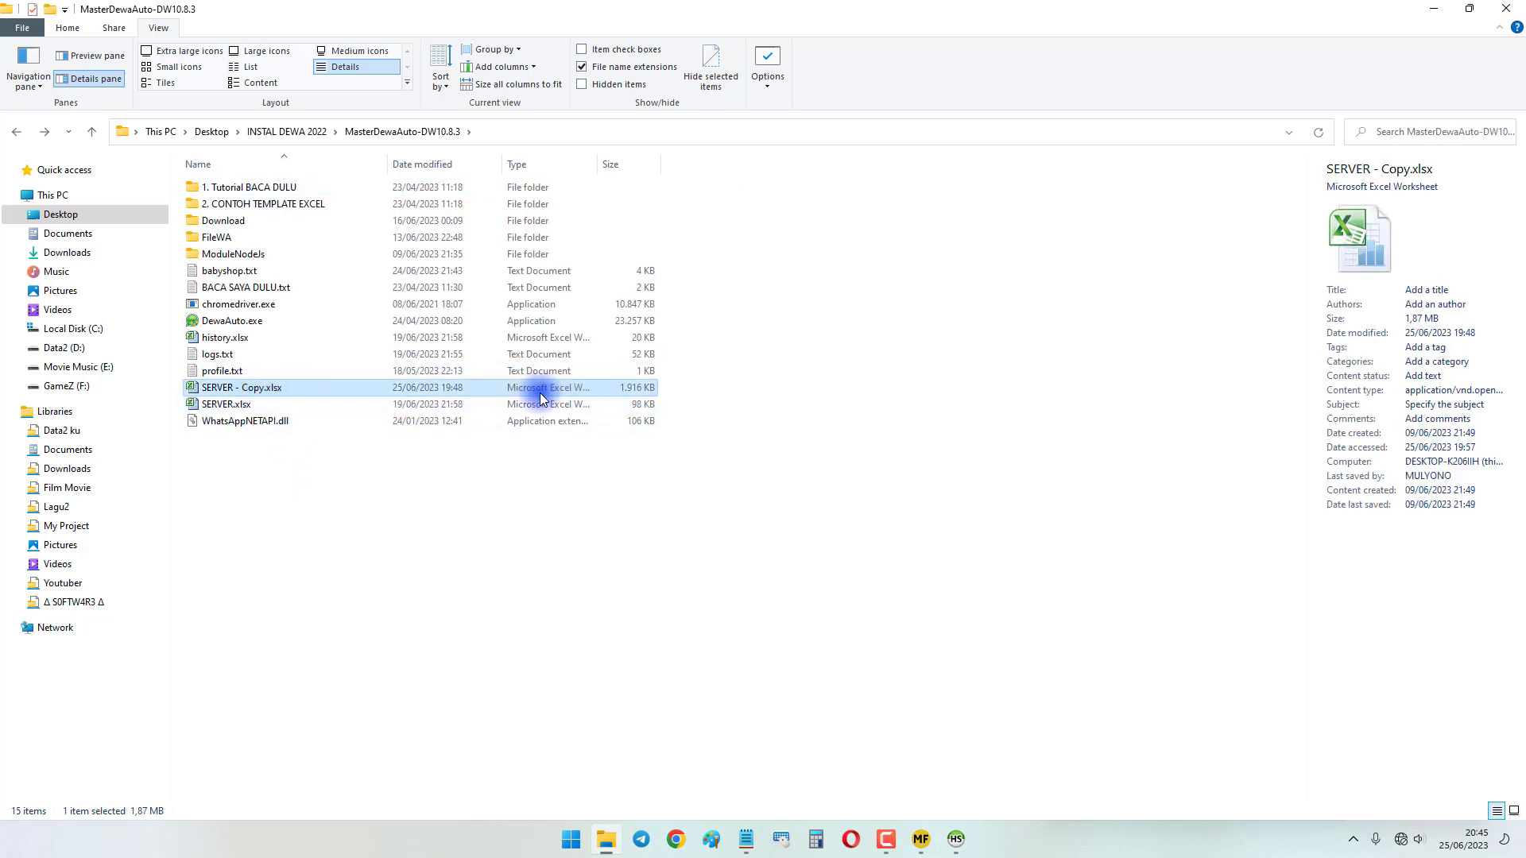
double_click(407, 392)
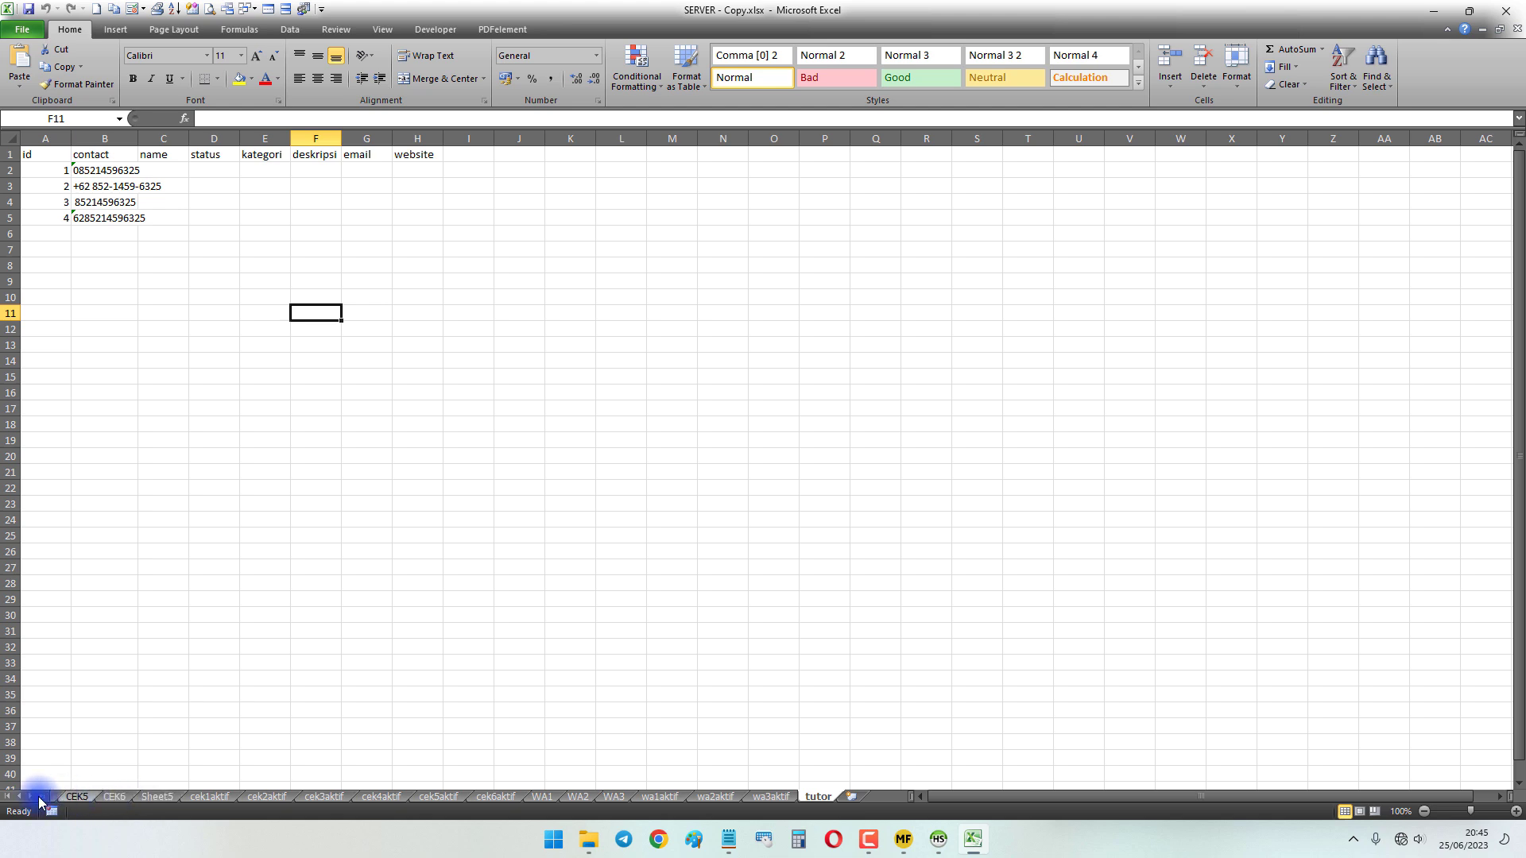
View the workbook's SETTING sheet, close Excel and clear the file selection in the folder.
left_click(7, 796)
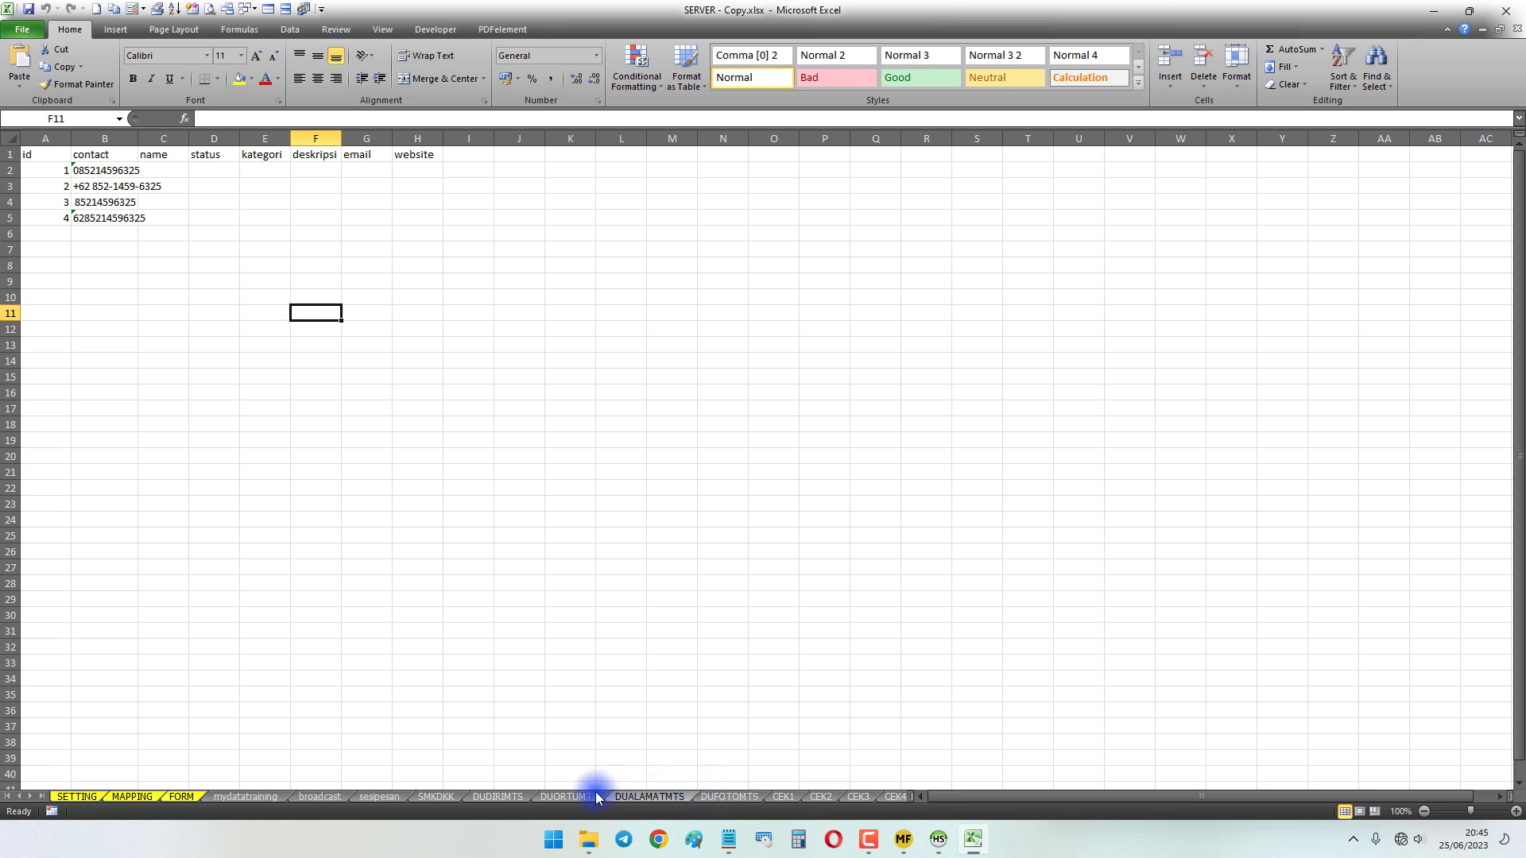
left_click(77, 798)
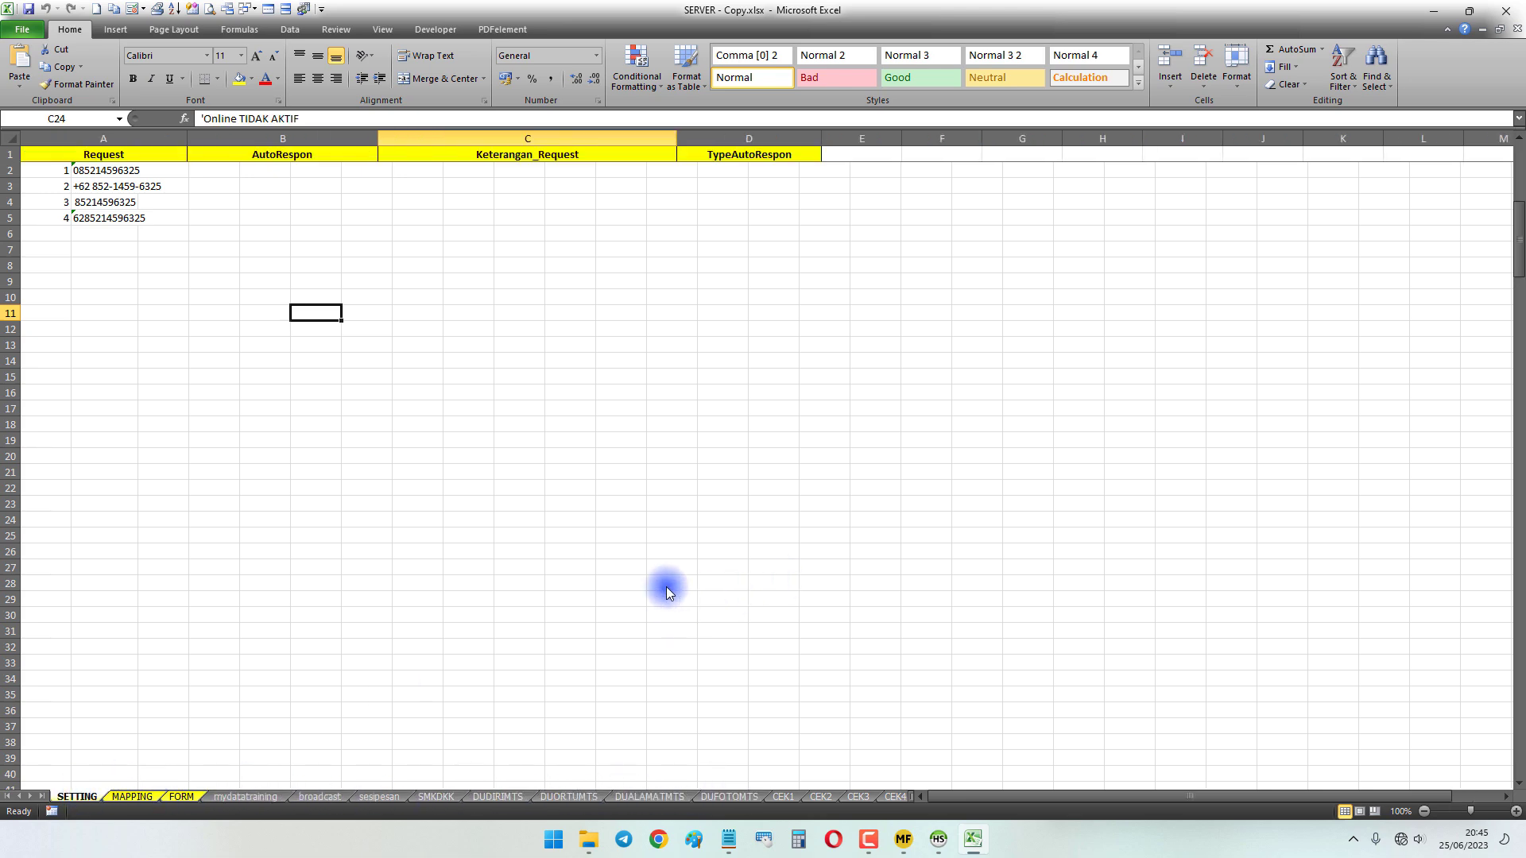
left_click(1506, 11)
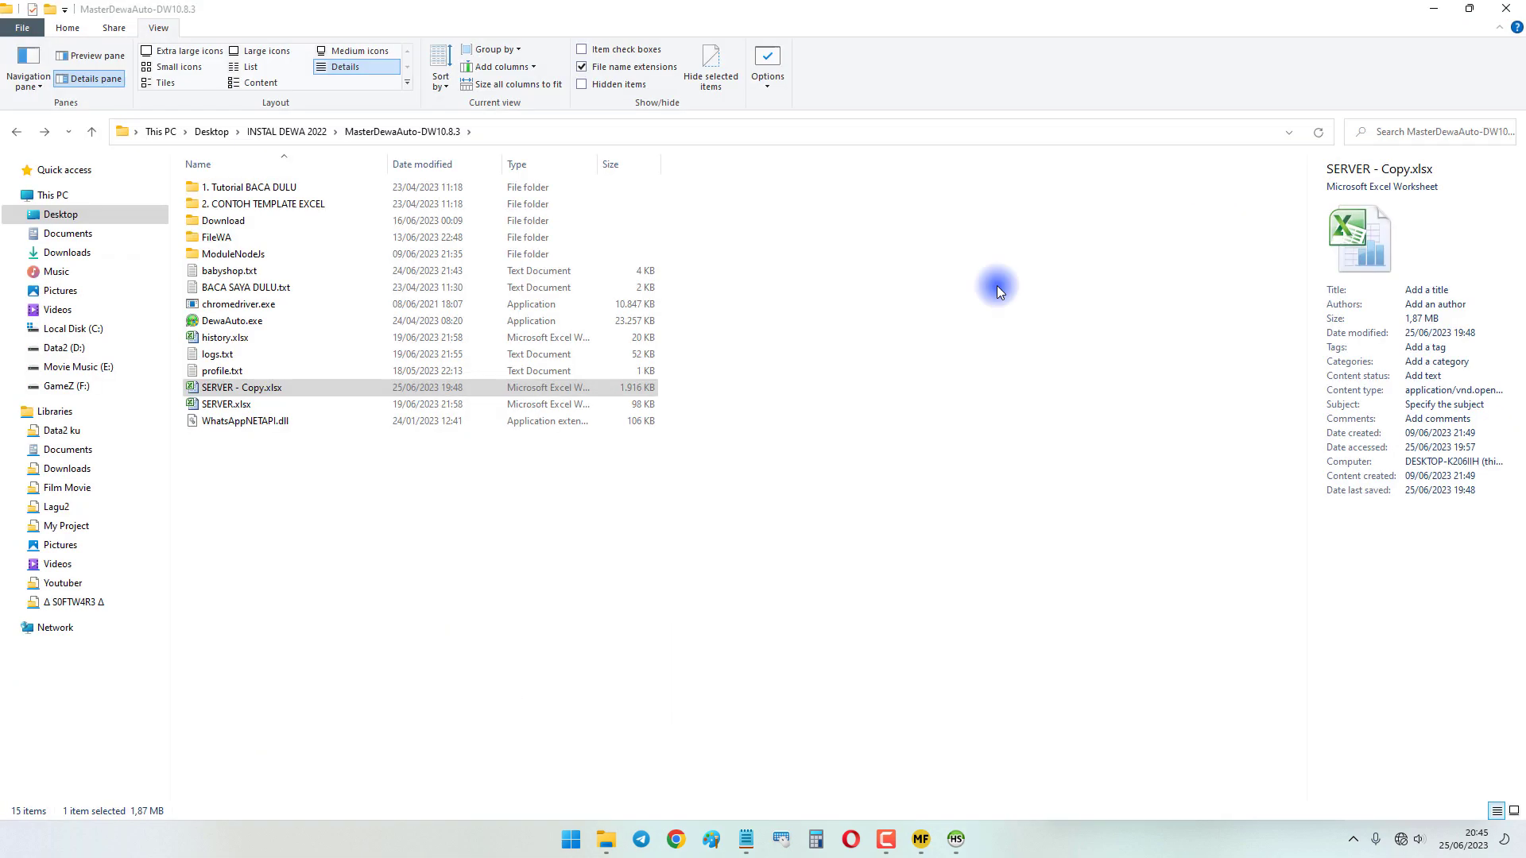
left_click(710, 584)
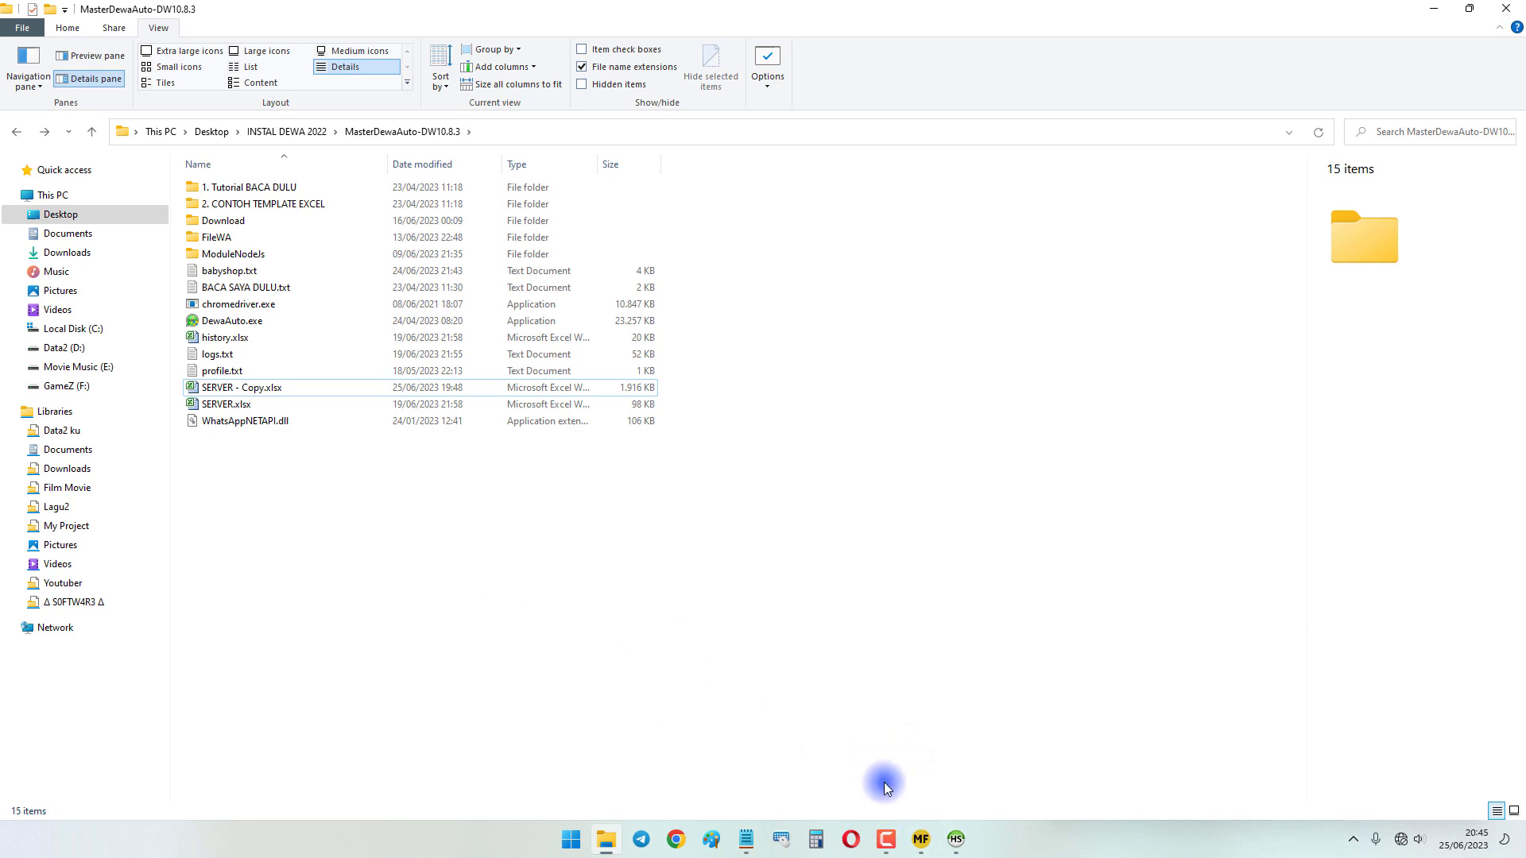
Bring MySQL-Front and HeidiSQL forward, select all tables of the serverdewa database in MySQL-Front and delete them.
left_click(922, 838)
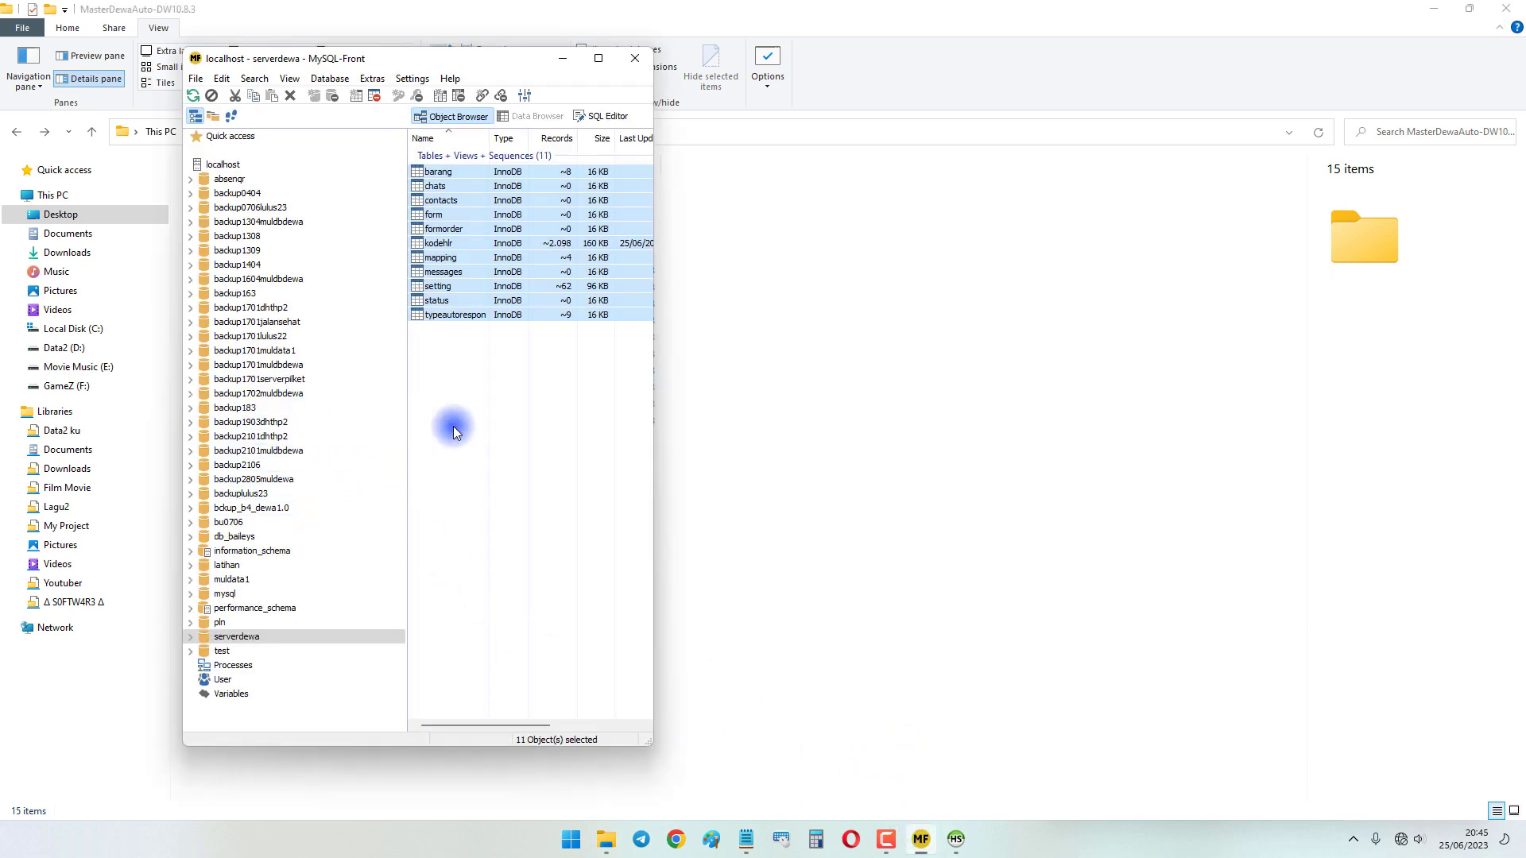
left_click(959, 844)
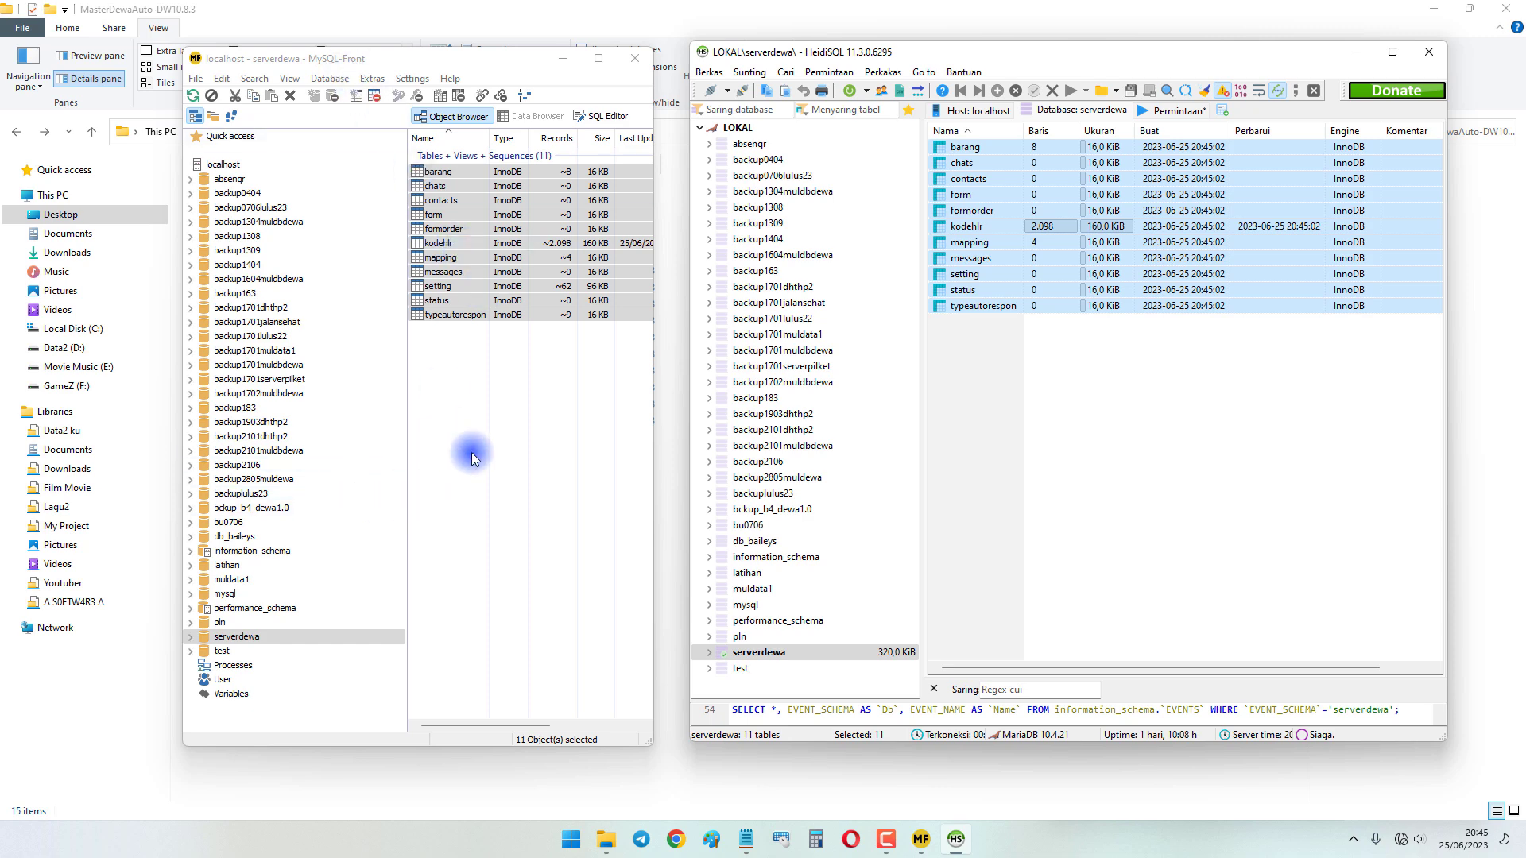
left_click(426, 495)
left_click(253, 641)
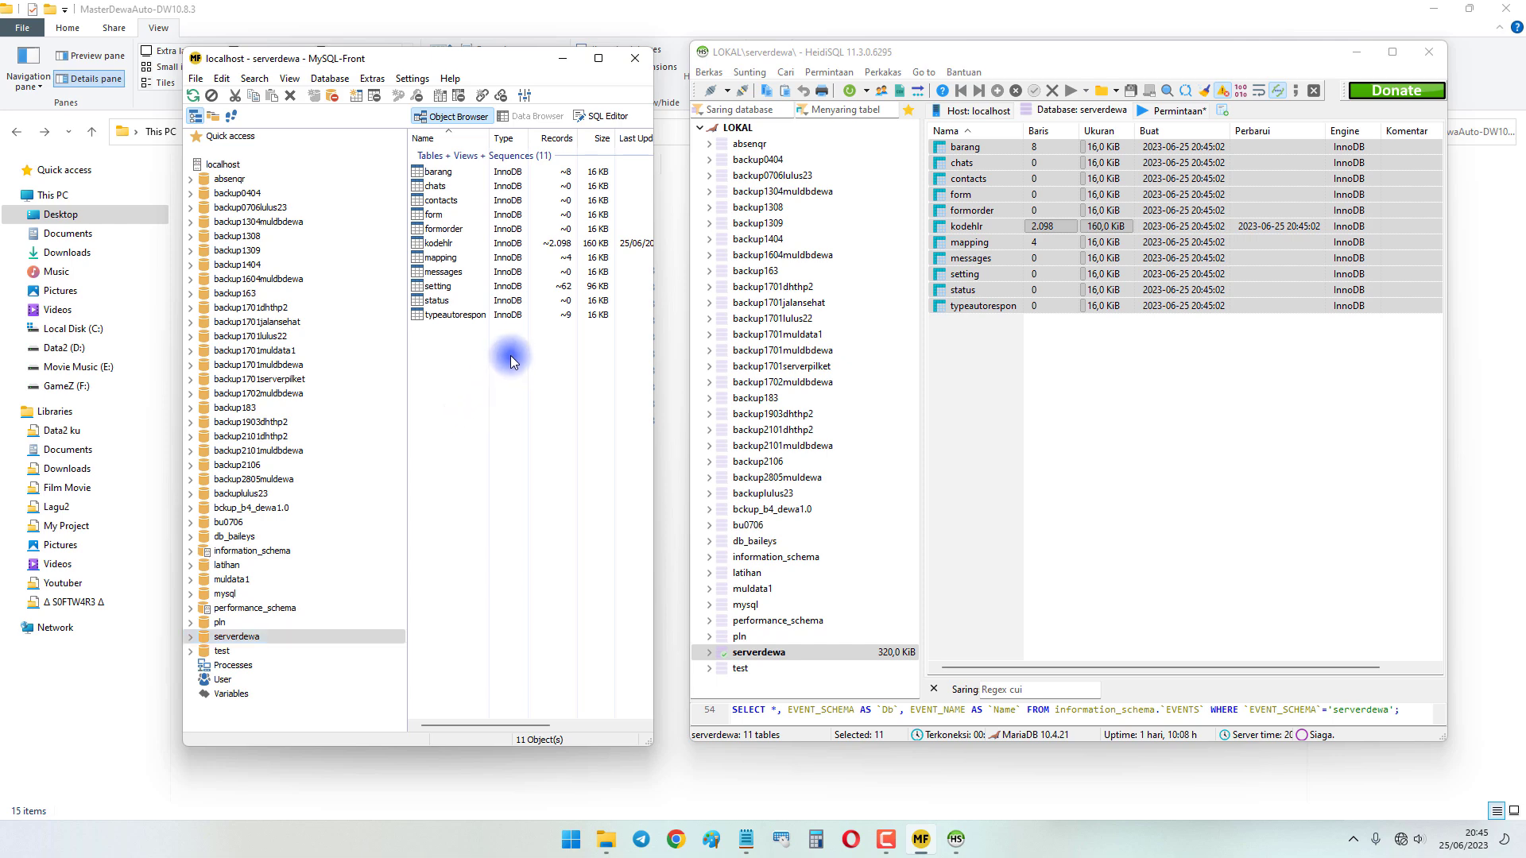
left_click_drag(510, 358, 409, 147)
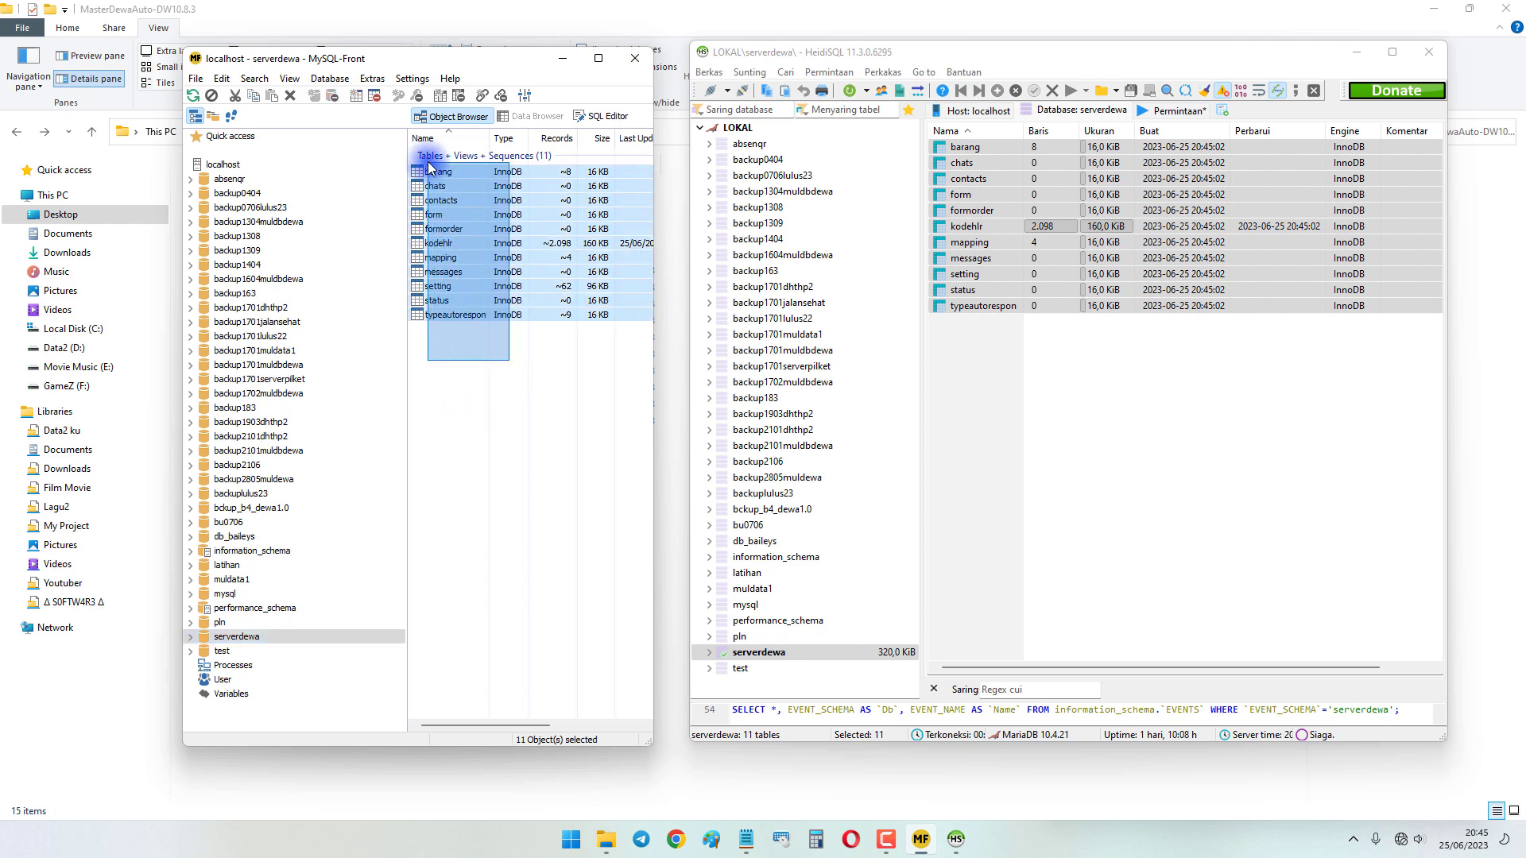
right_click(487, 272)
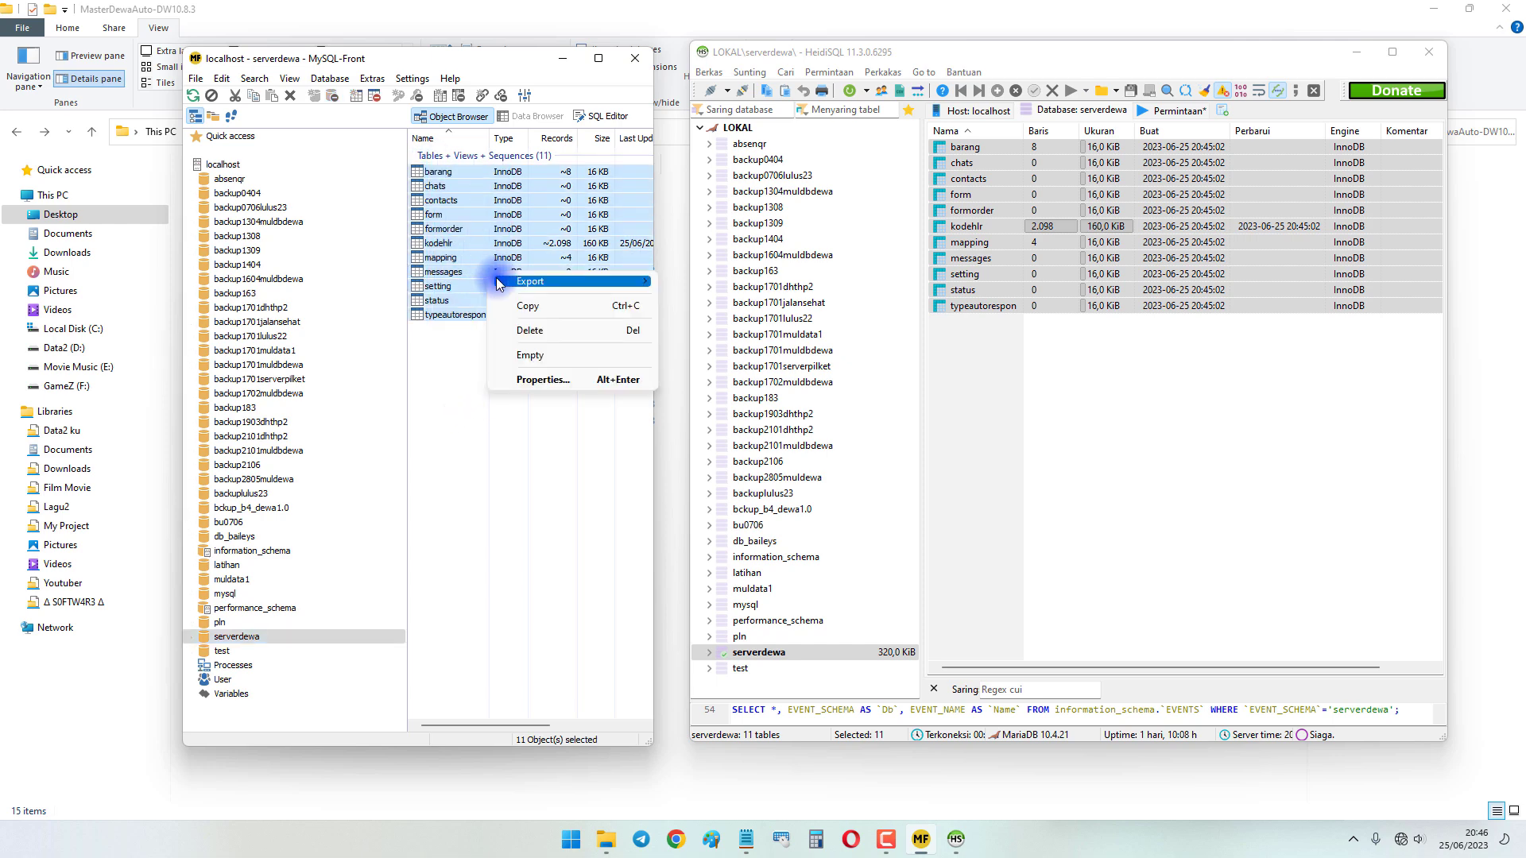
left_click(503, 330)
left_click(723, 476)
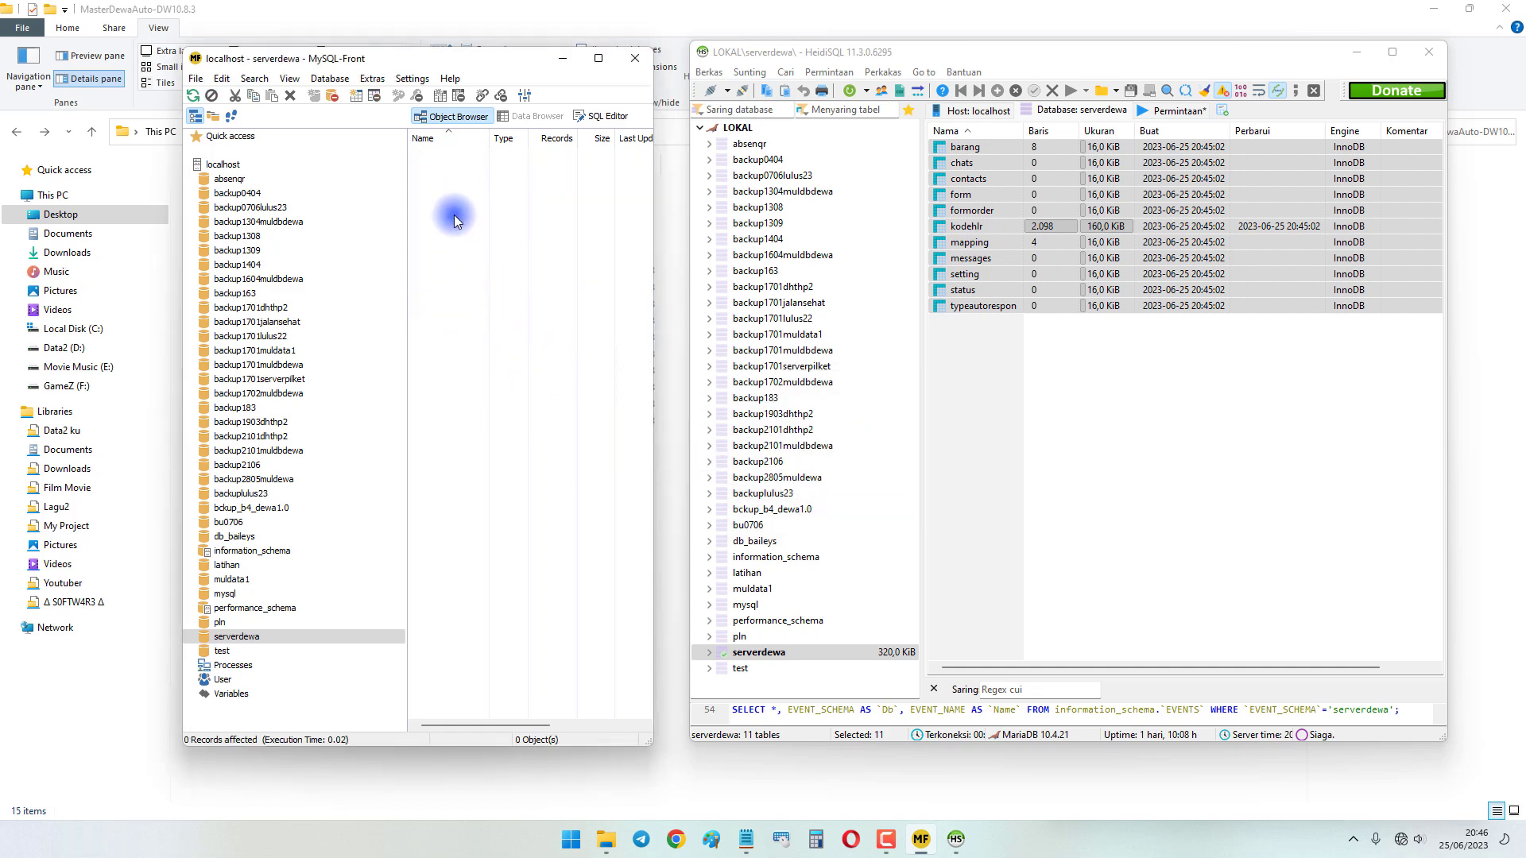
Switch to HeidiSQL, clear the table selection, refresh the serverdewa view and minimize the window.
left_click(994, 394)
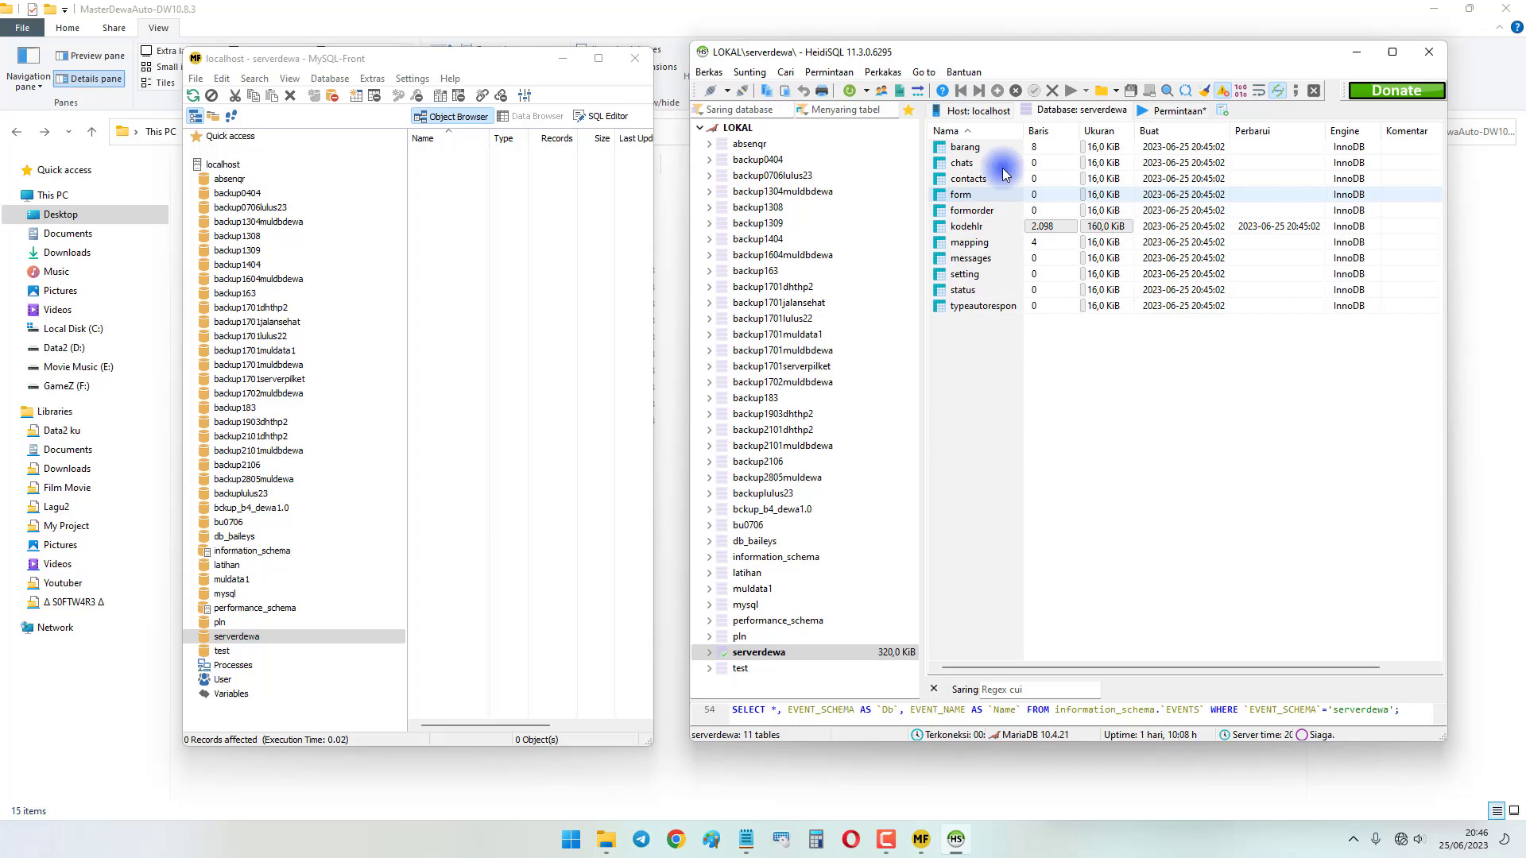
left_click(850, 90)
left_click(1349, 55)
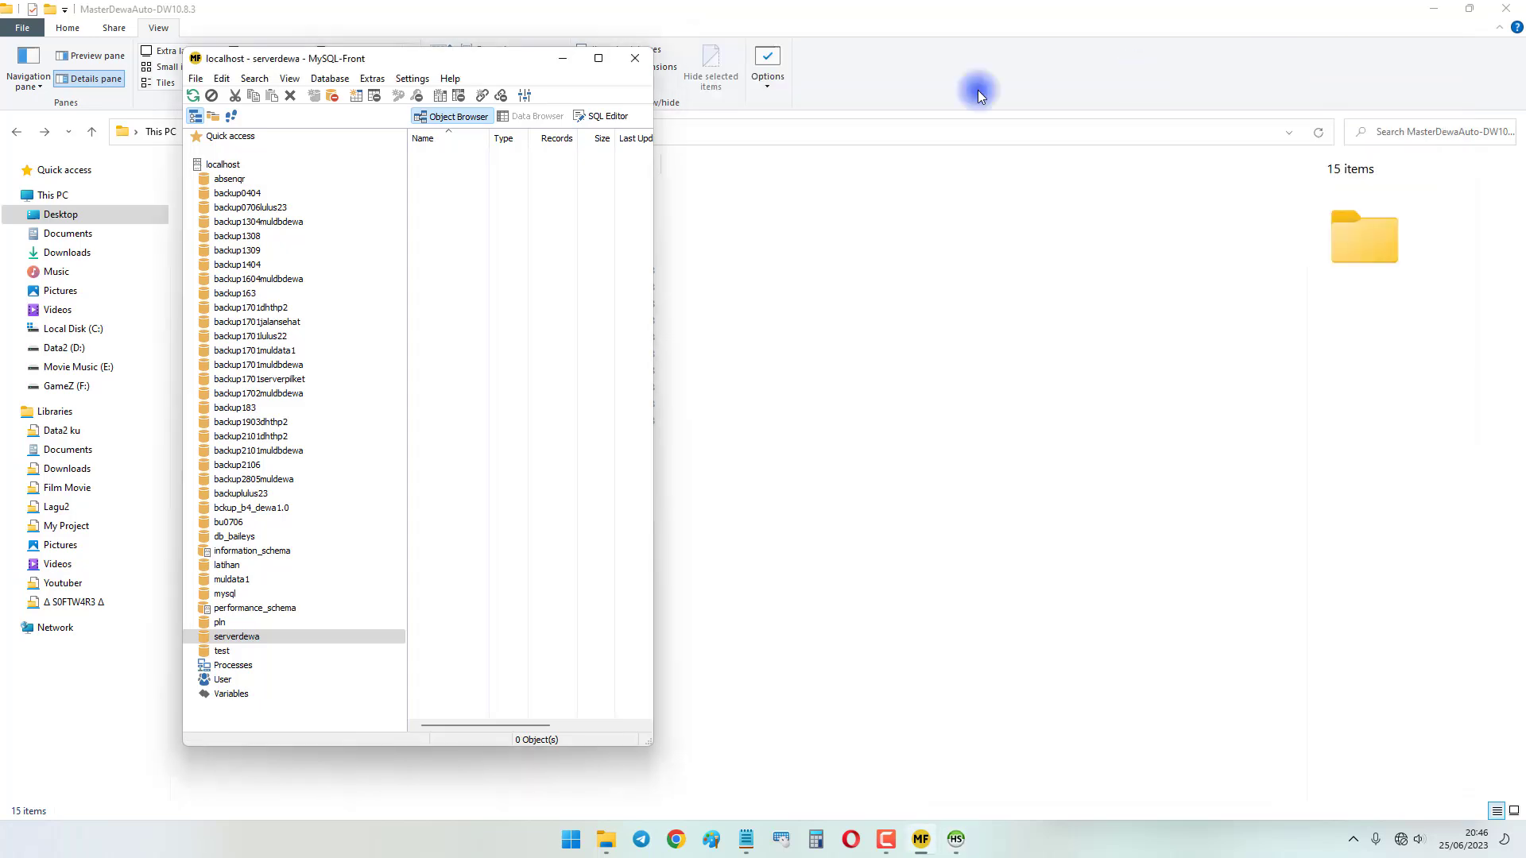
Maximize MySQL-Front, view the localhost database list and reopen serverdewa to check its contents.
left_click(601, 58)
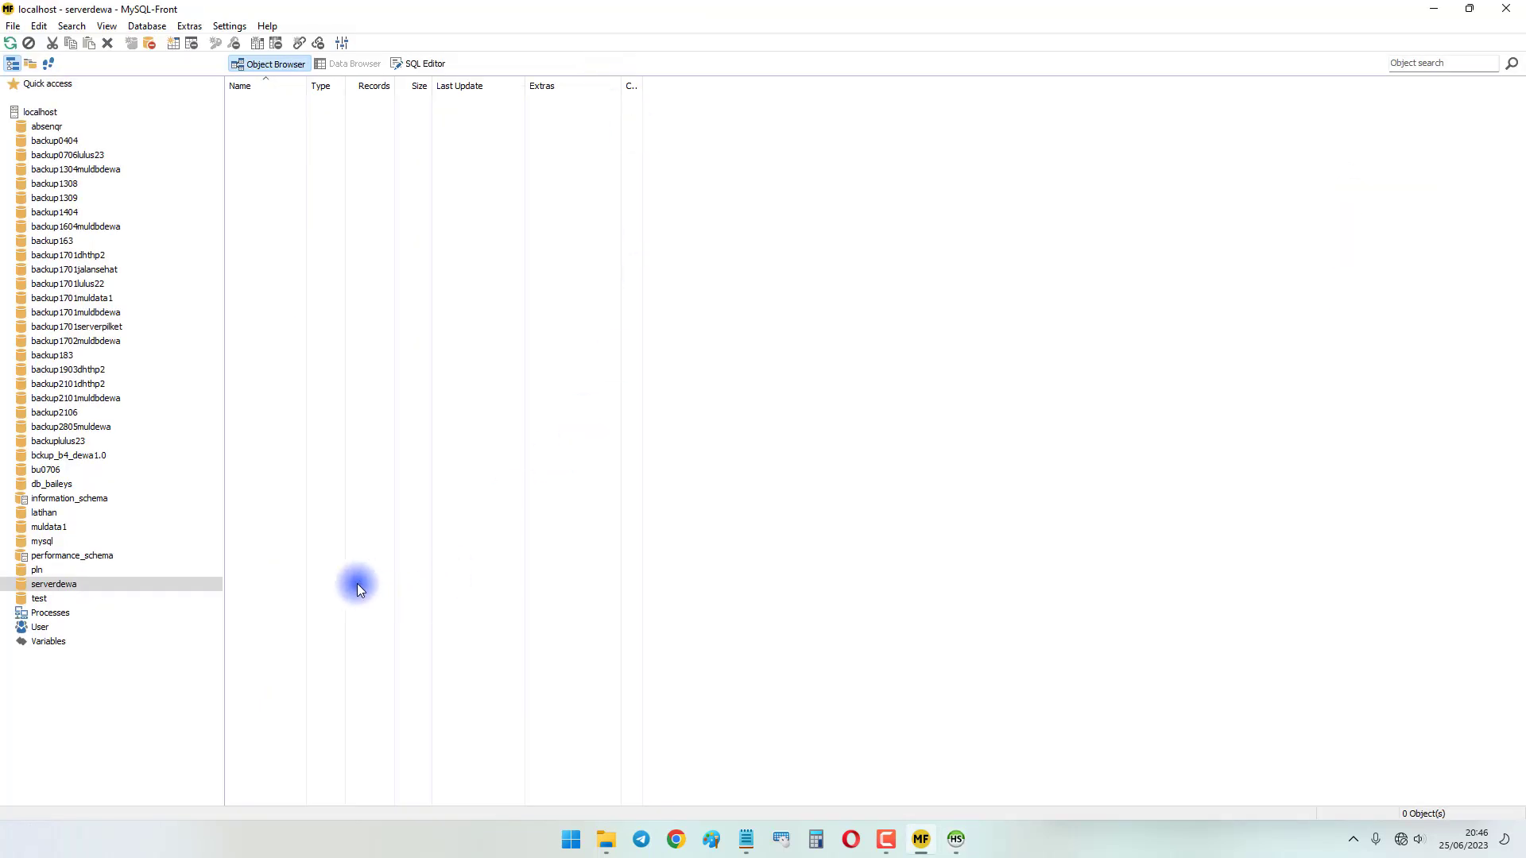
left_click(41, 112)
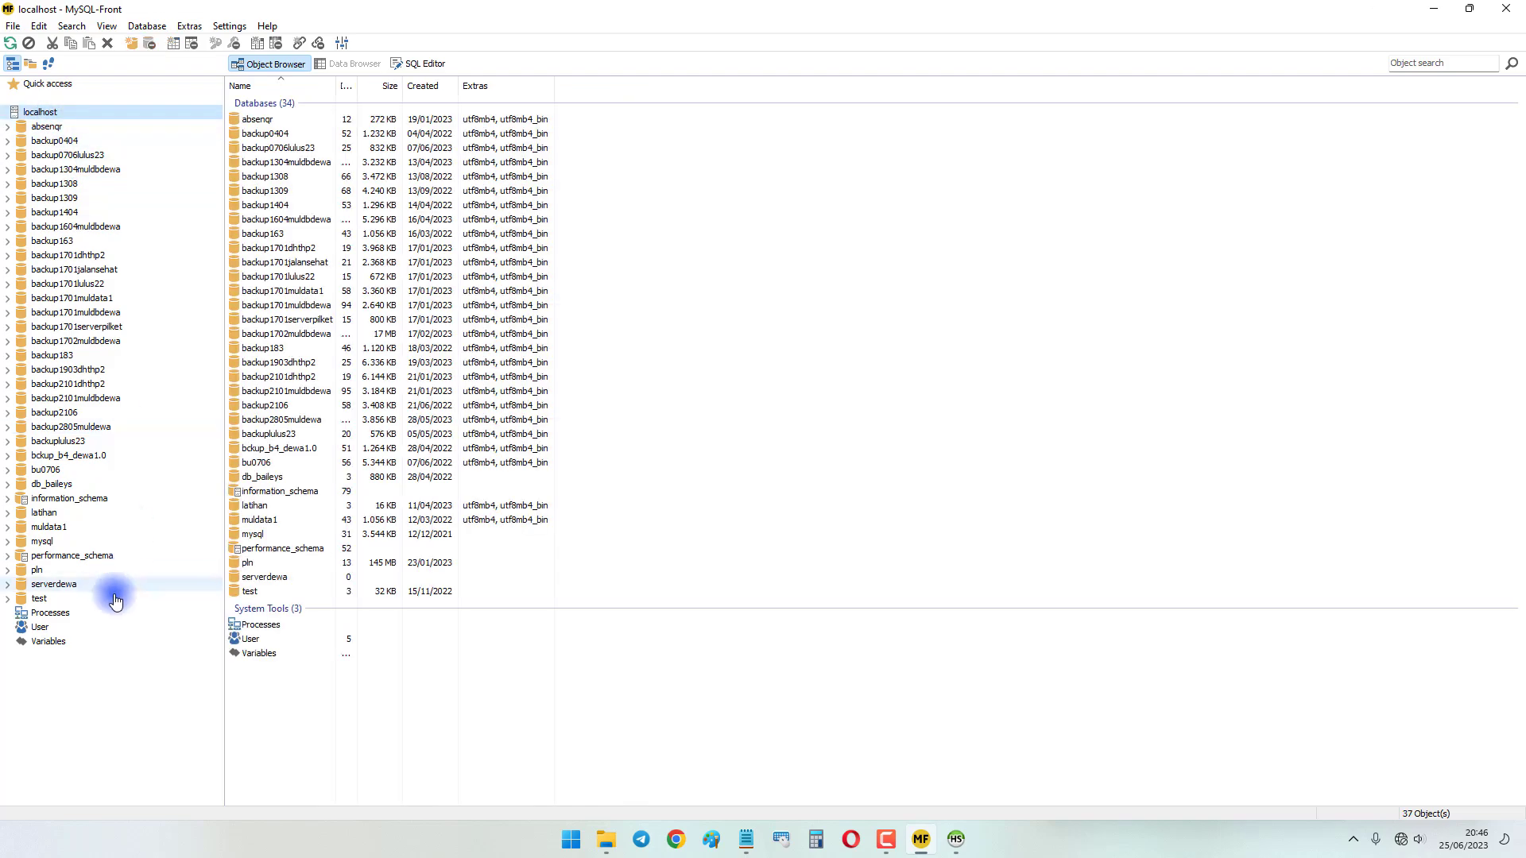
left_click(63, 588)
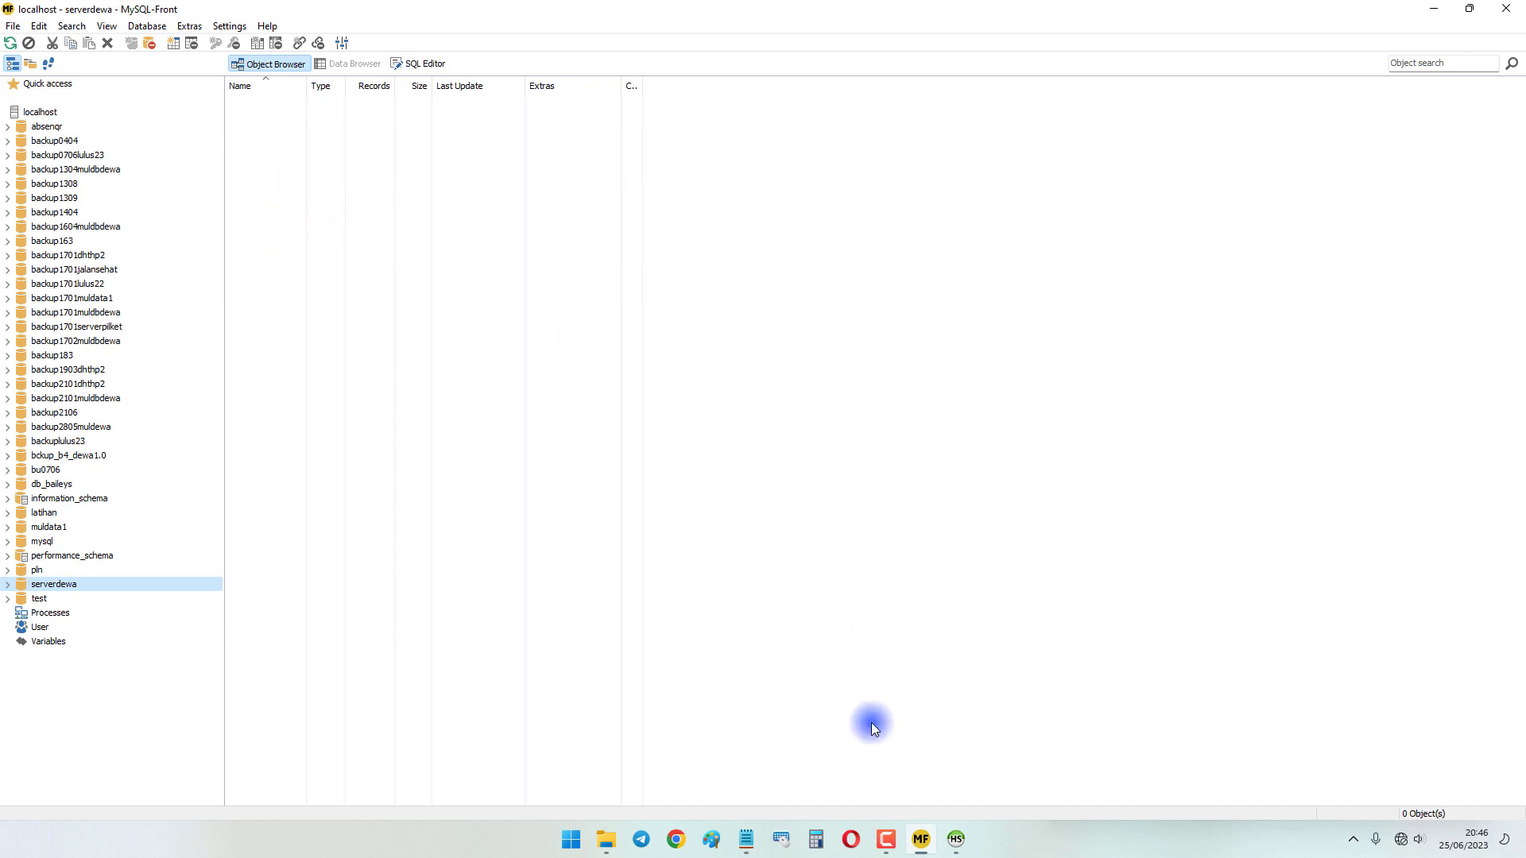
Select SERVER - Copy.xlsx in File Explorer and arrange the Explorer and MySQL-Front windows side by side.
left_click(608, 840)
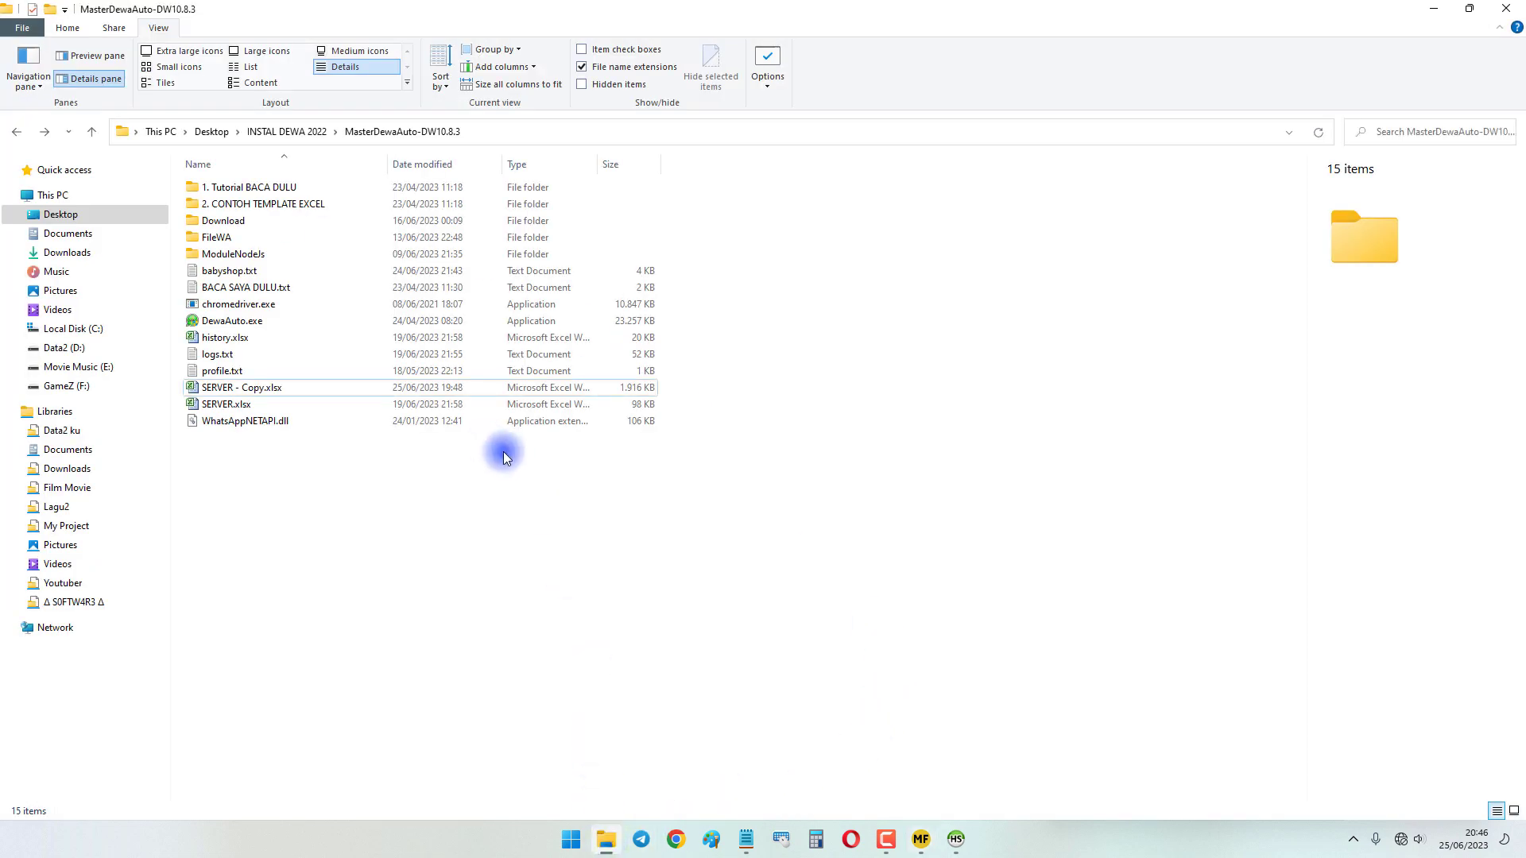
left_click(267, 390)
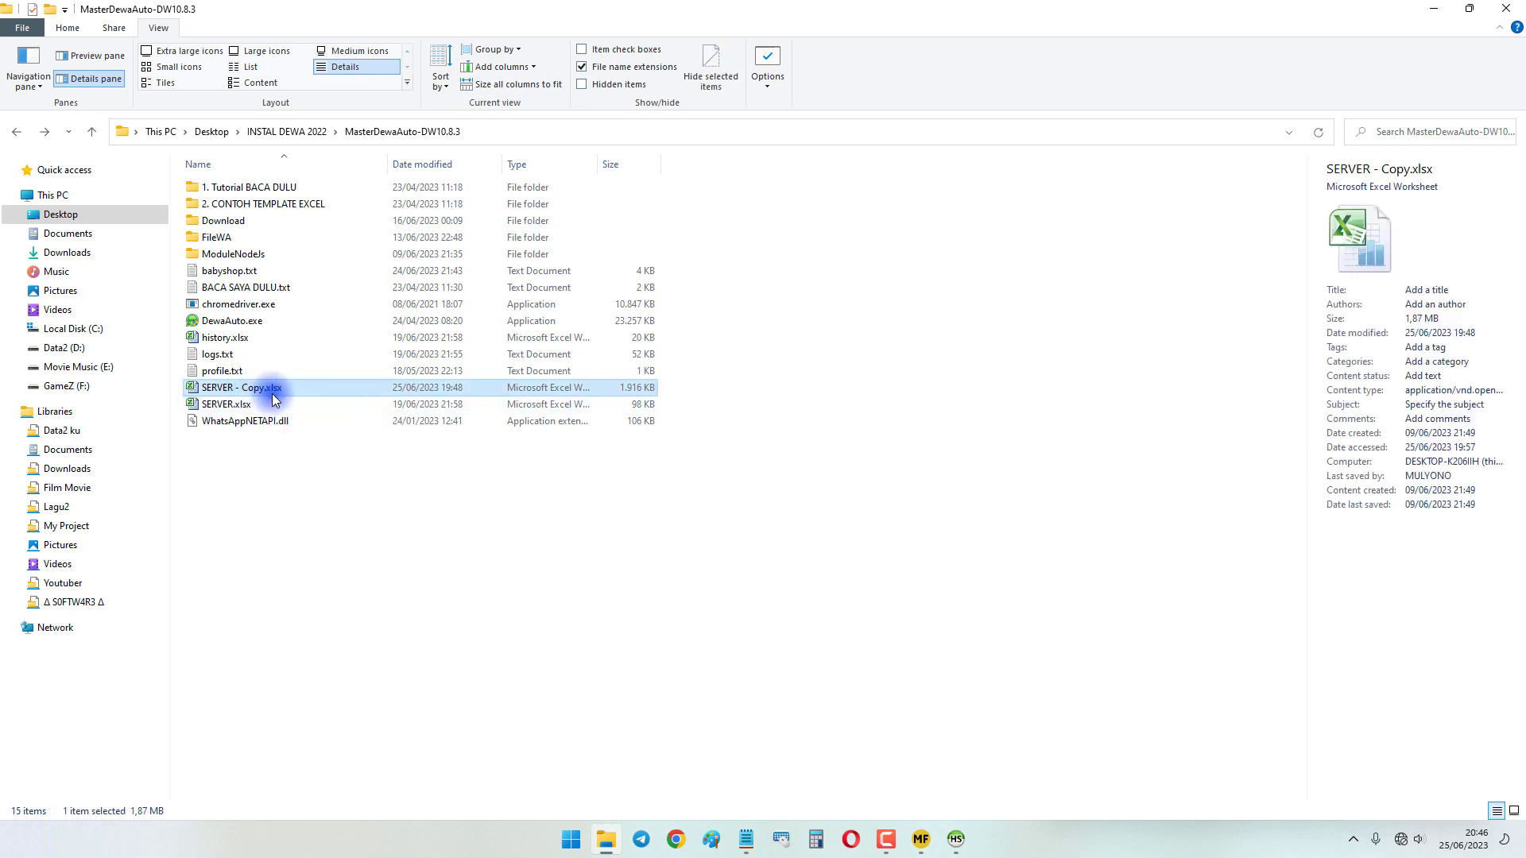
left_click_drag(509, 11, 1018, 44)
double_click(968, 16)
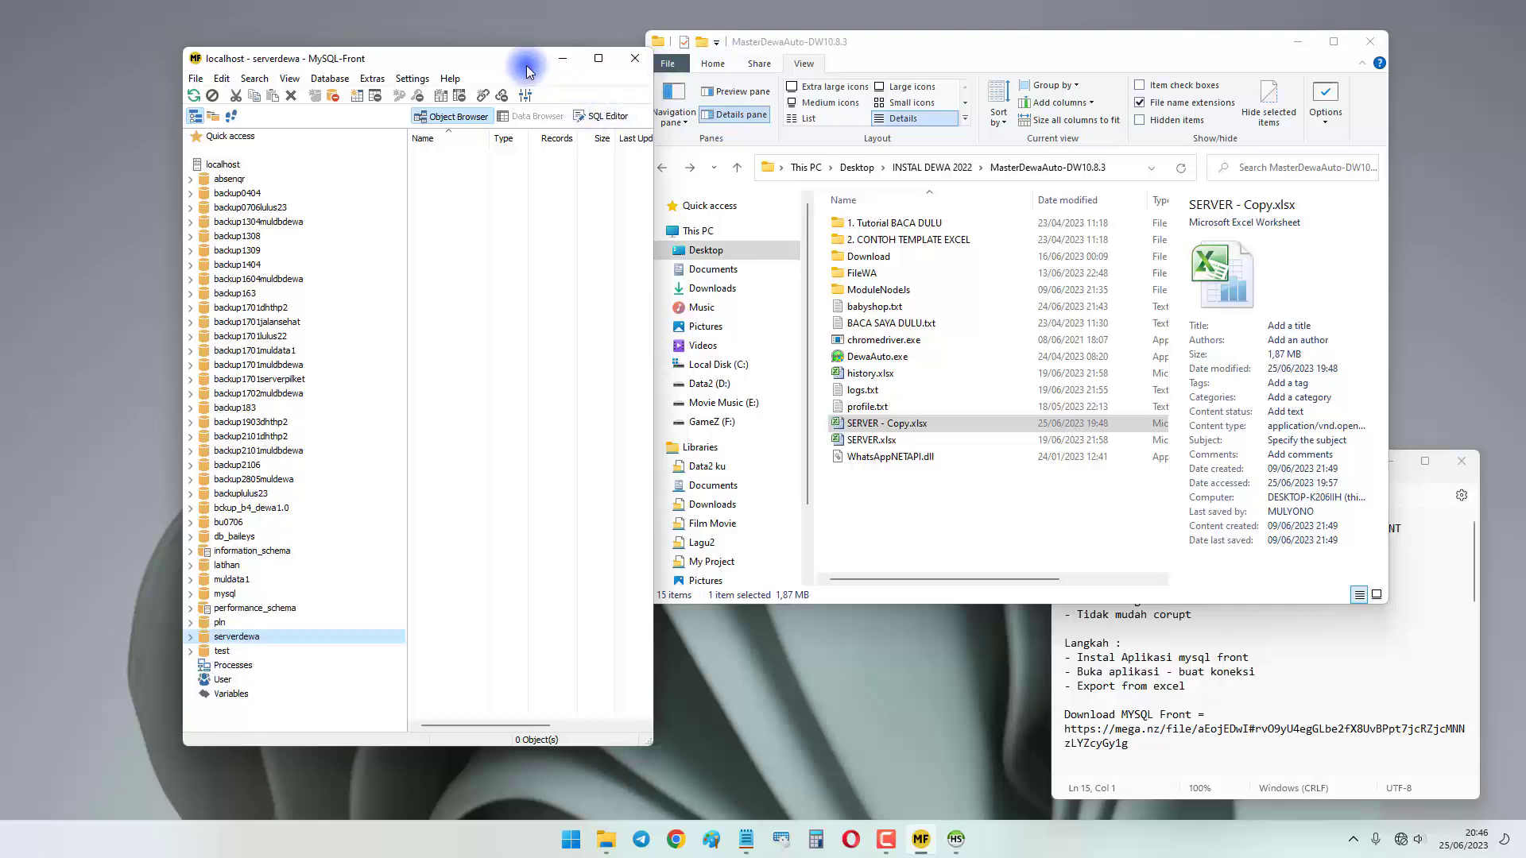
left_click_drag(527, 61, 487, 35)
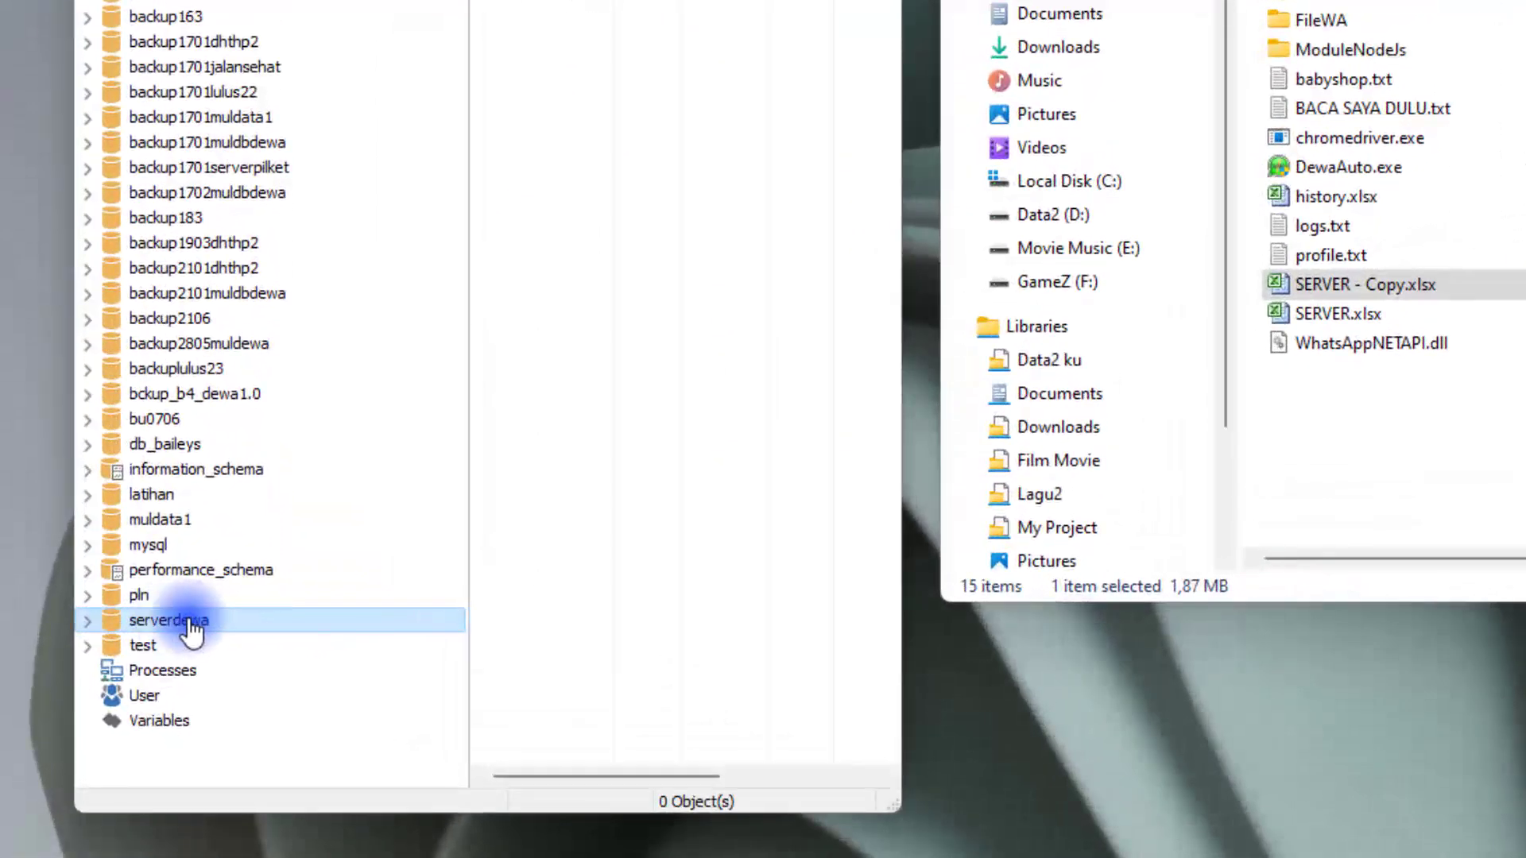
Start a Microsoft Excel file import into the serverdewa database, using SERVER - Copy.xlsx from the MasterDewaAuto-DW10.8.3 folder.
right_click(254, 626)
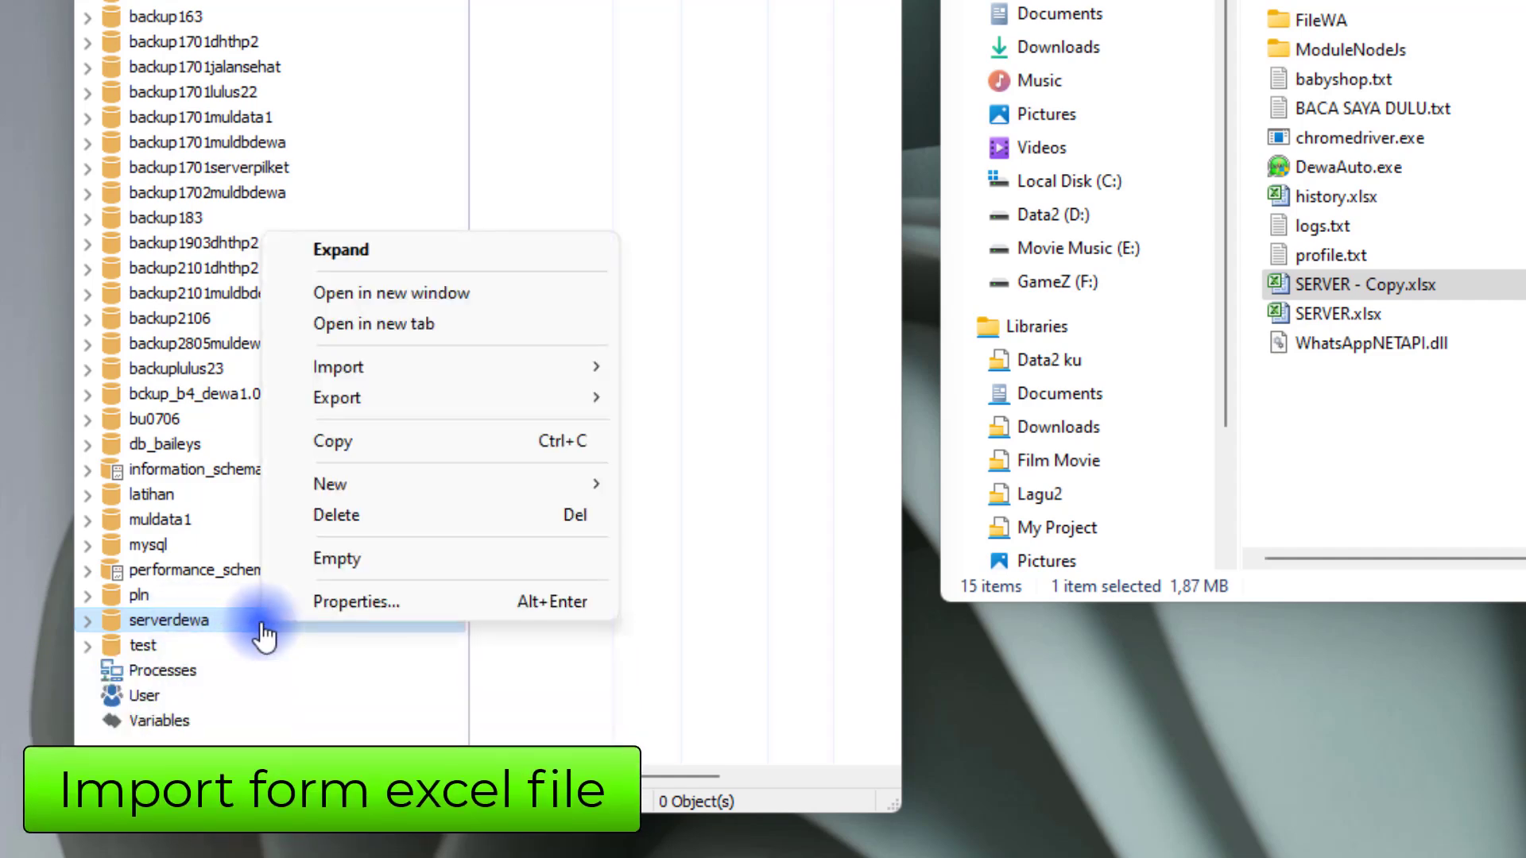
mouse_move(404, 366)
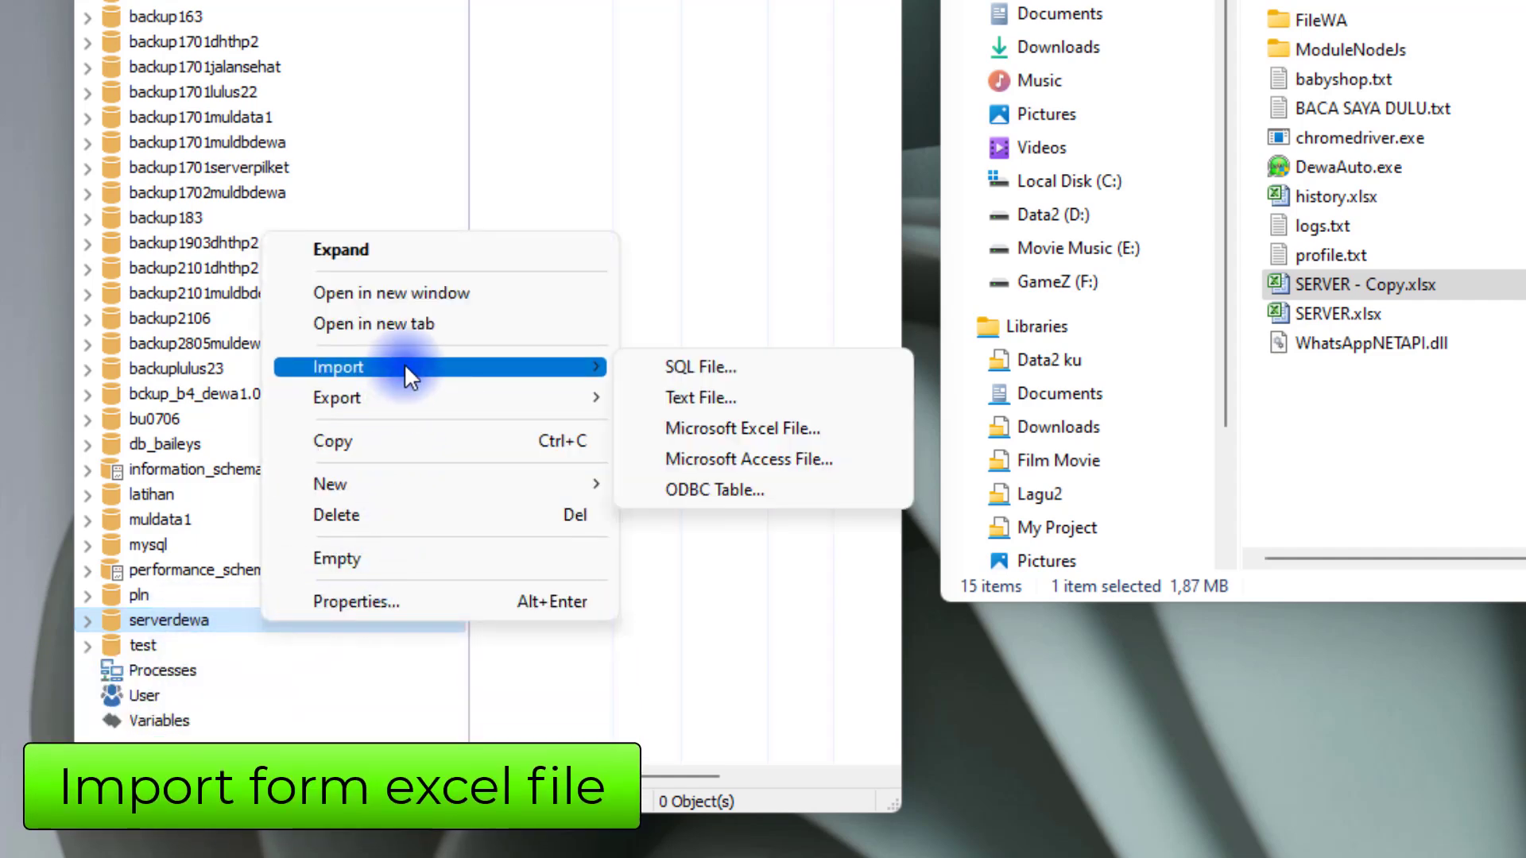
left_click(837, 431)
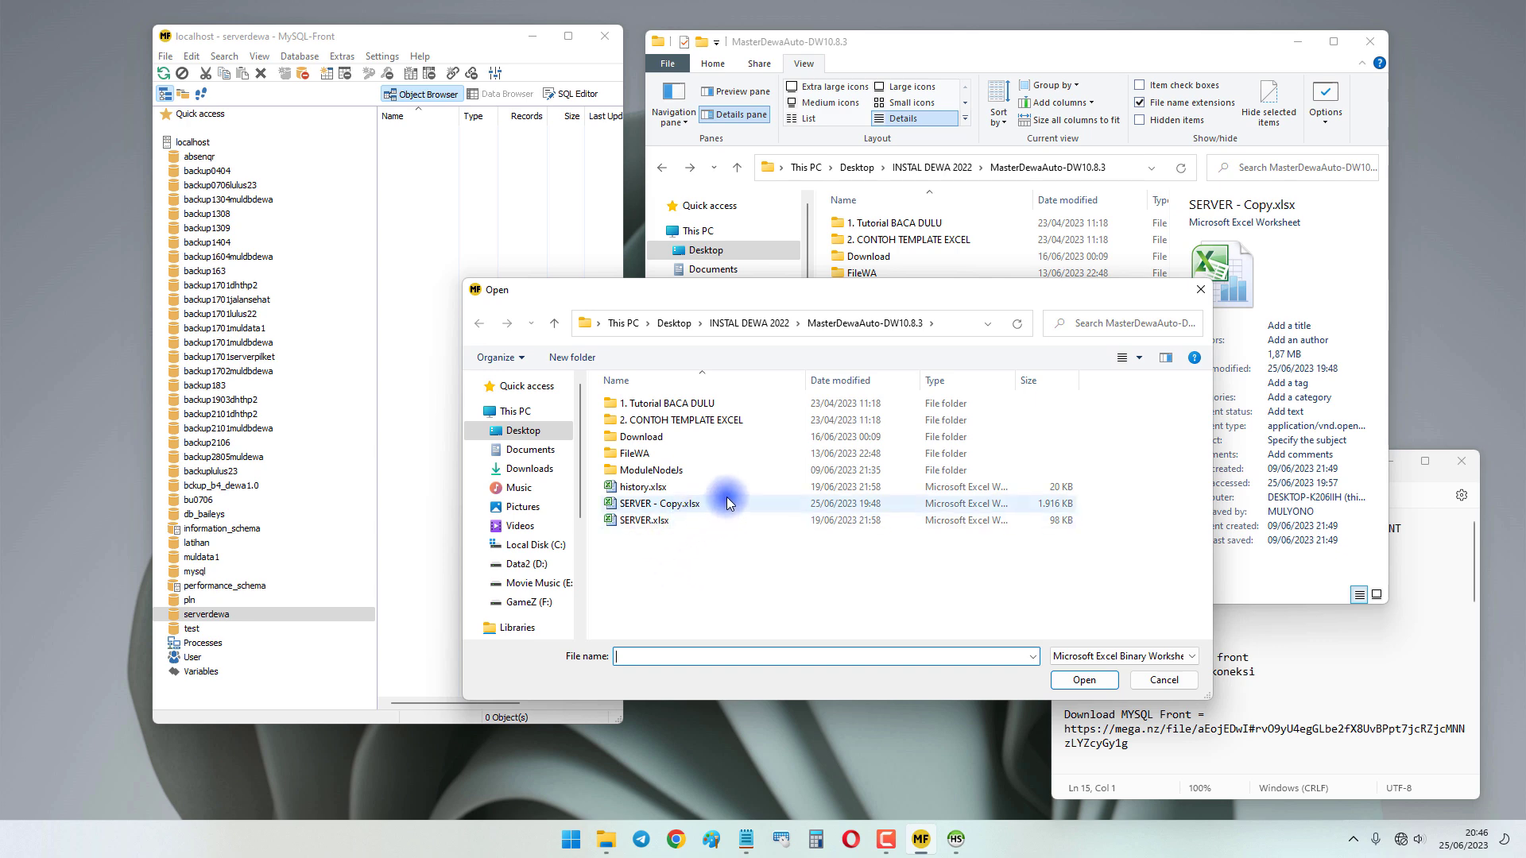
left_click(661, 506)
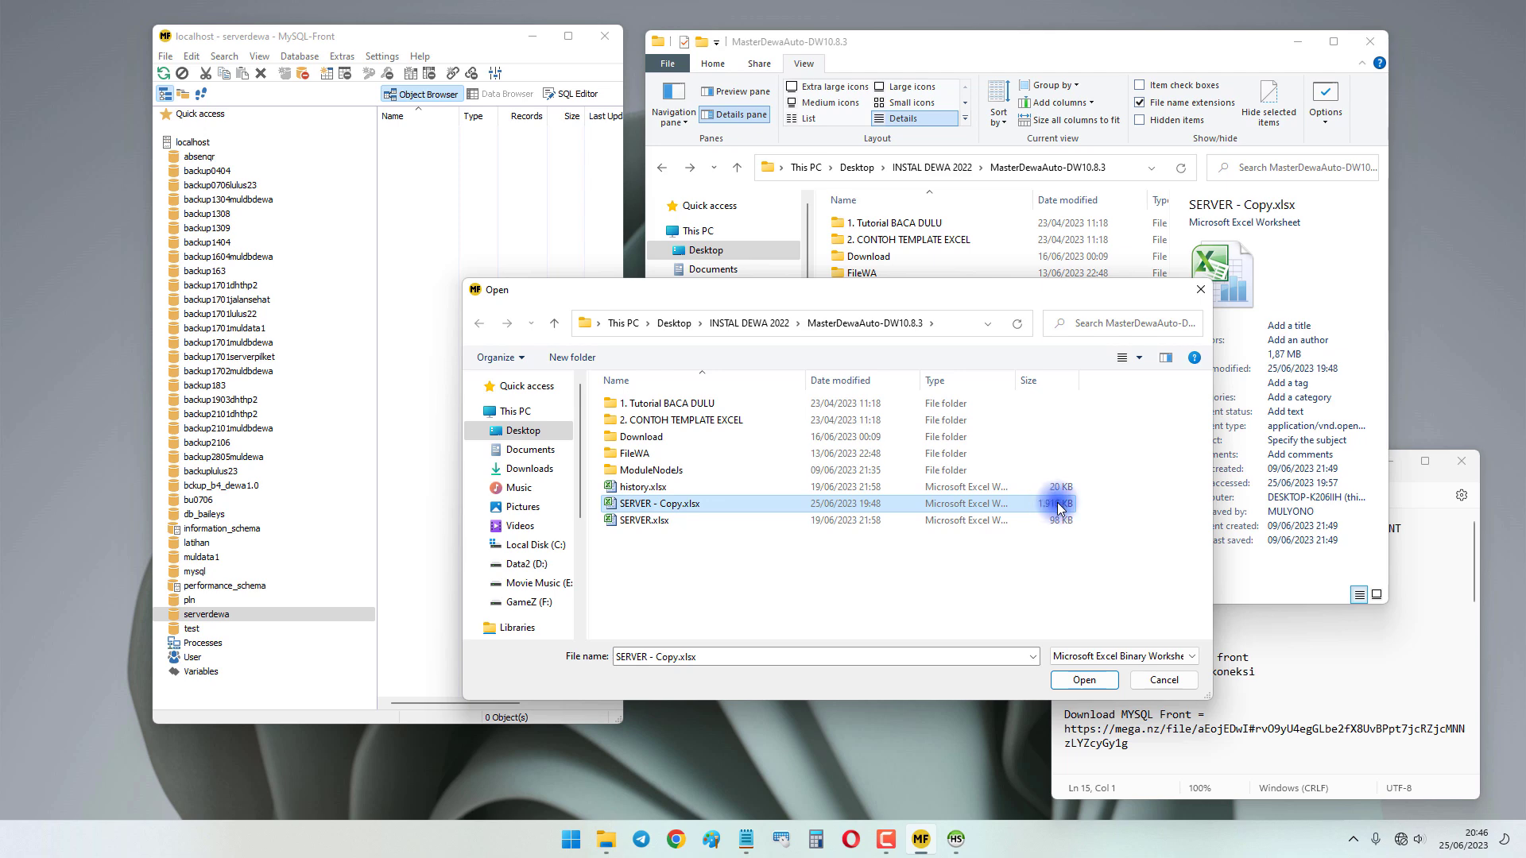
left_click(1288, 384)
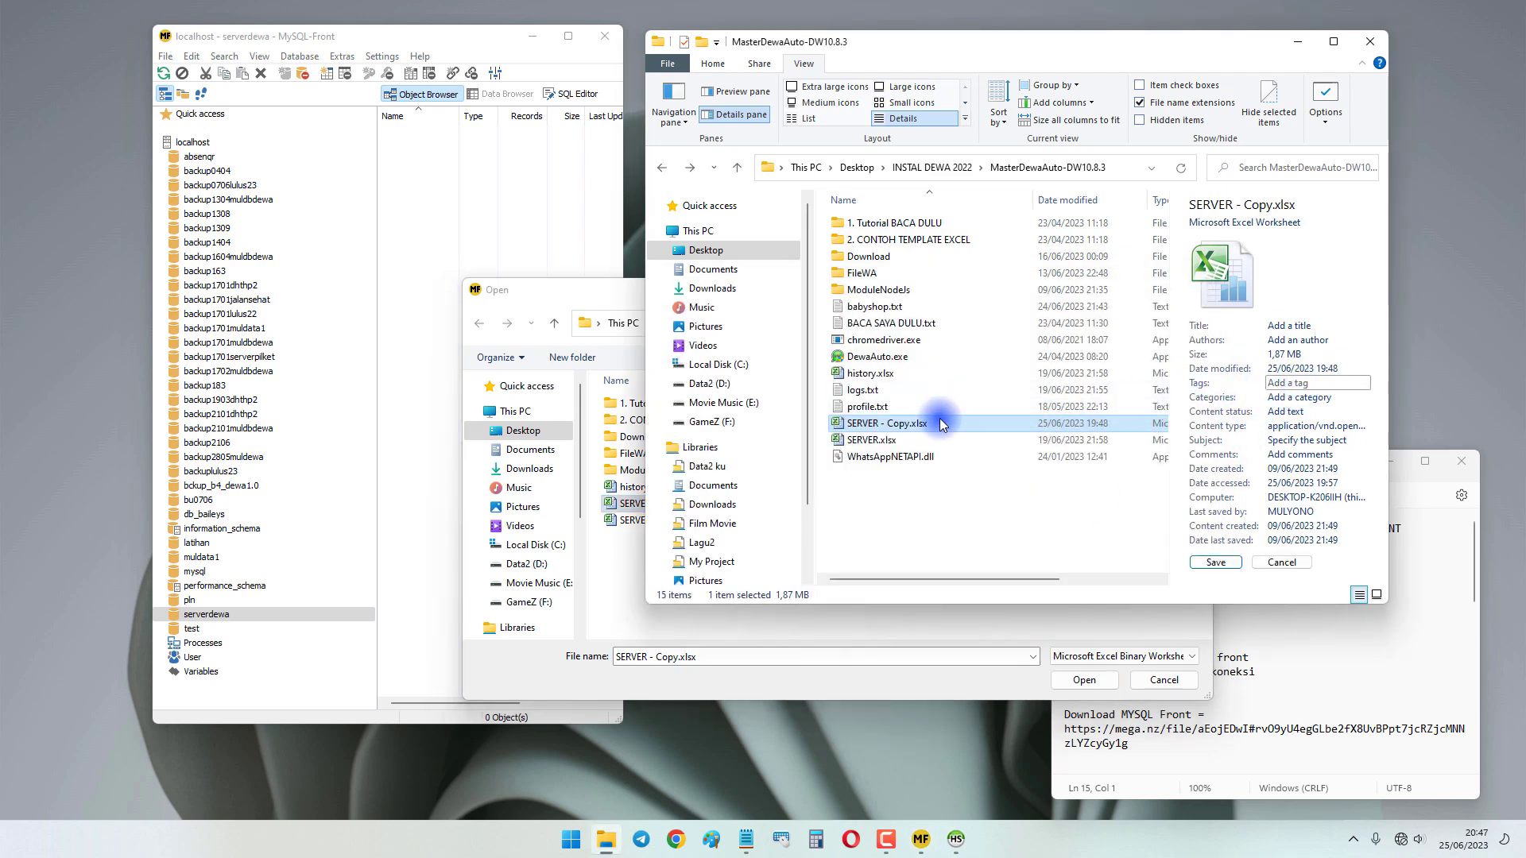
left_click(940, 425)
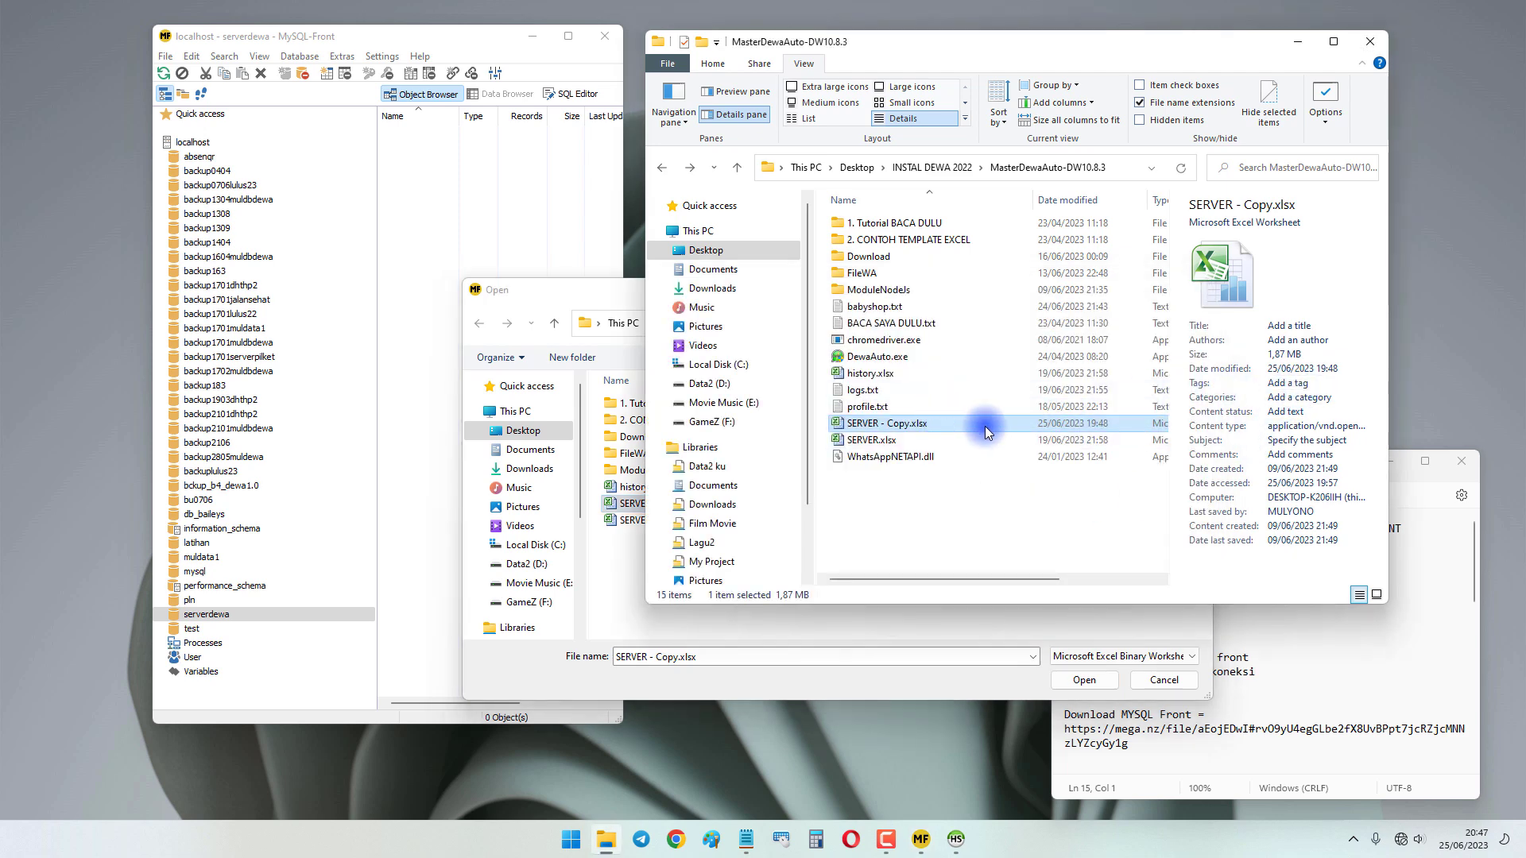
left_click(592, 494)
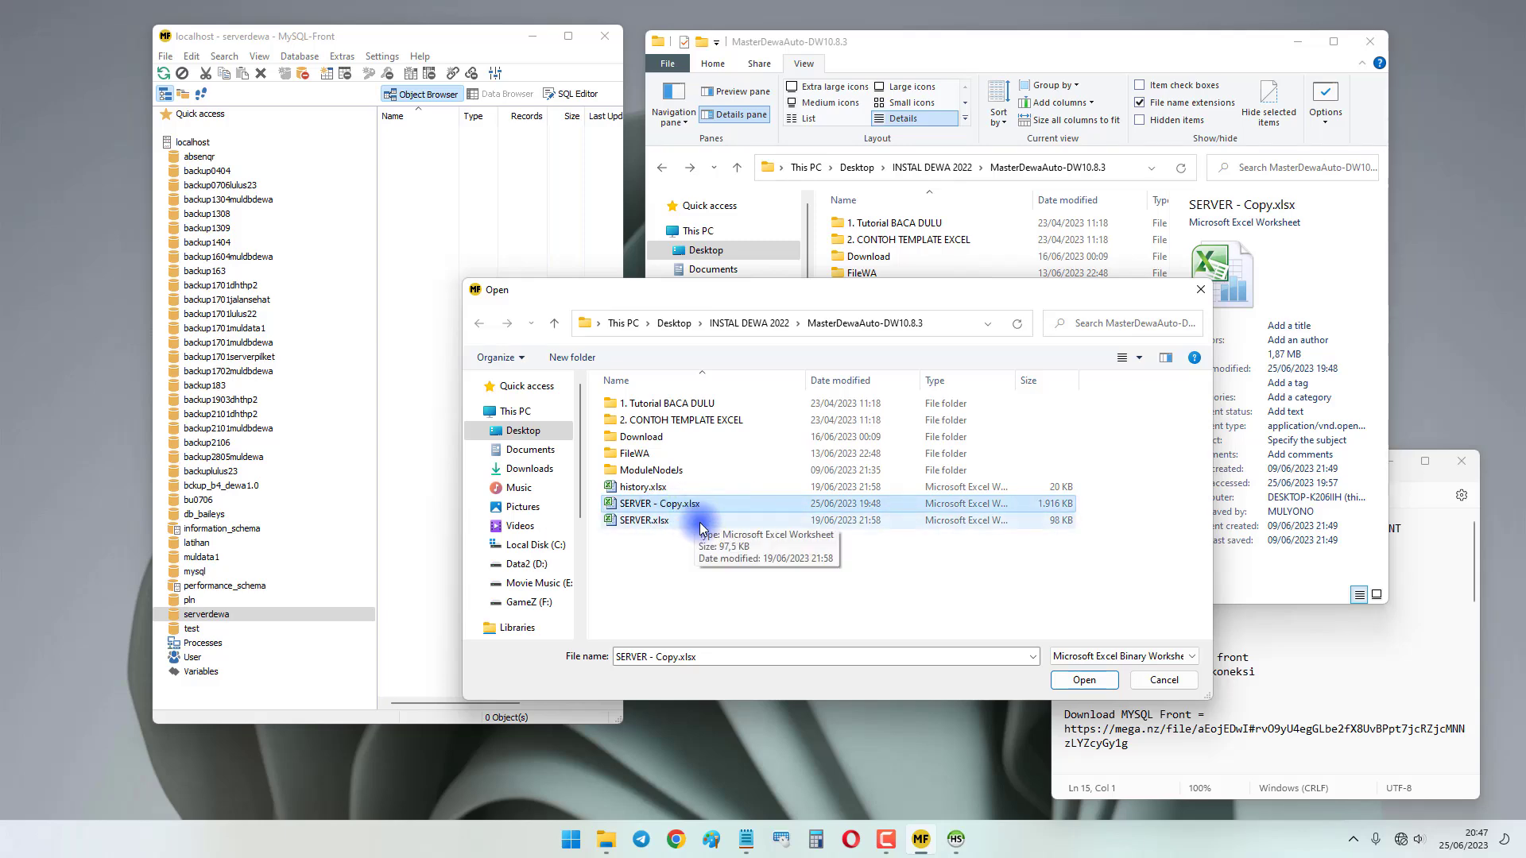
left_click(1087, 681)
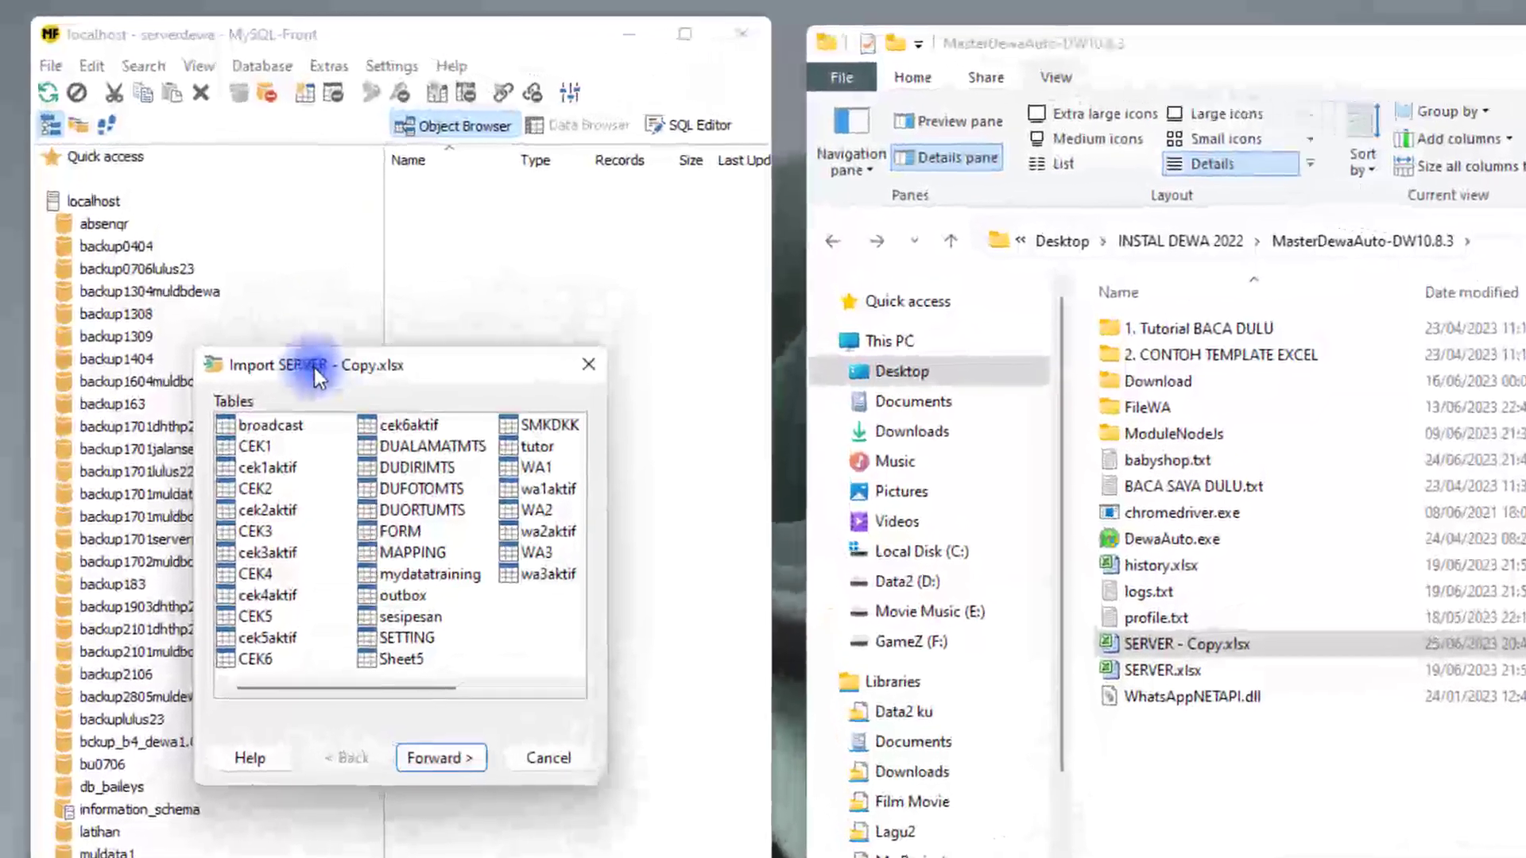
left_click_drag(314, 370, 326, 358)
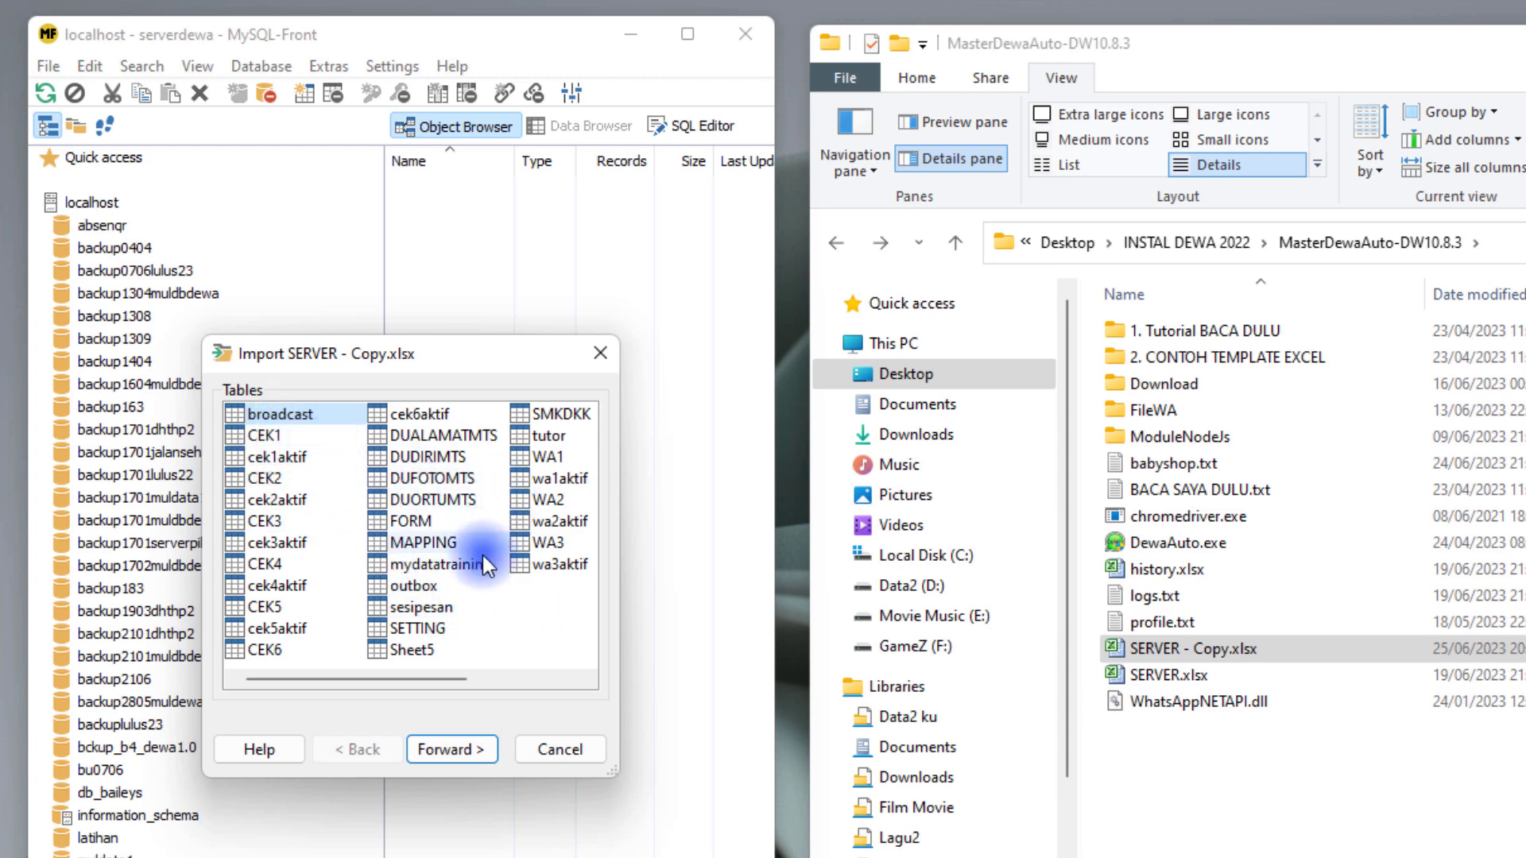
left_click(274, 499)
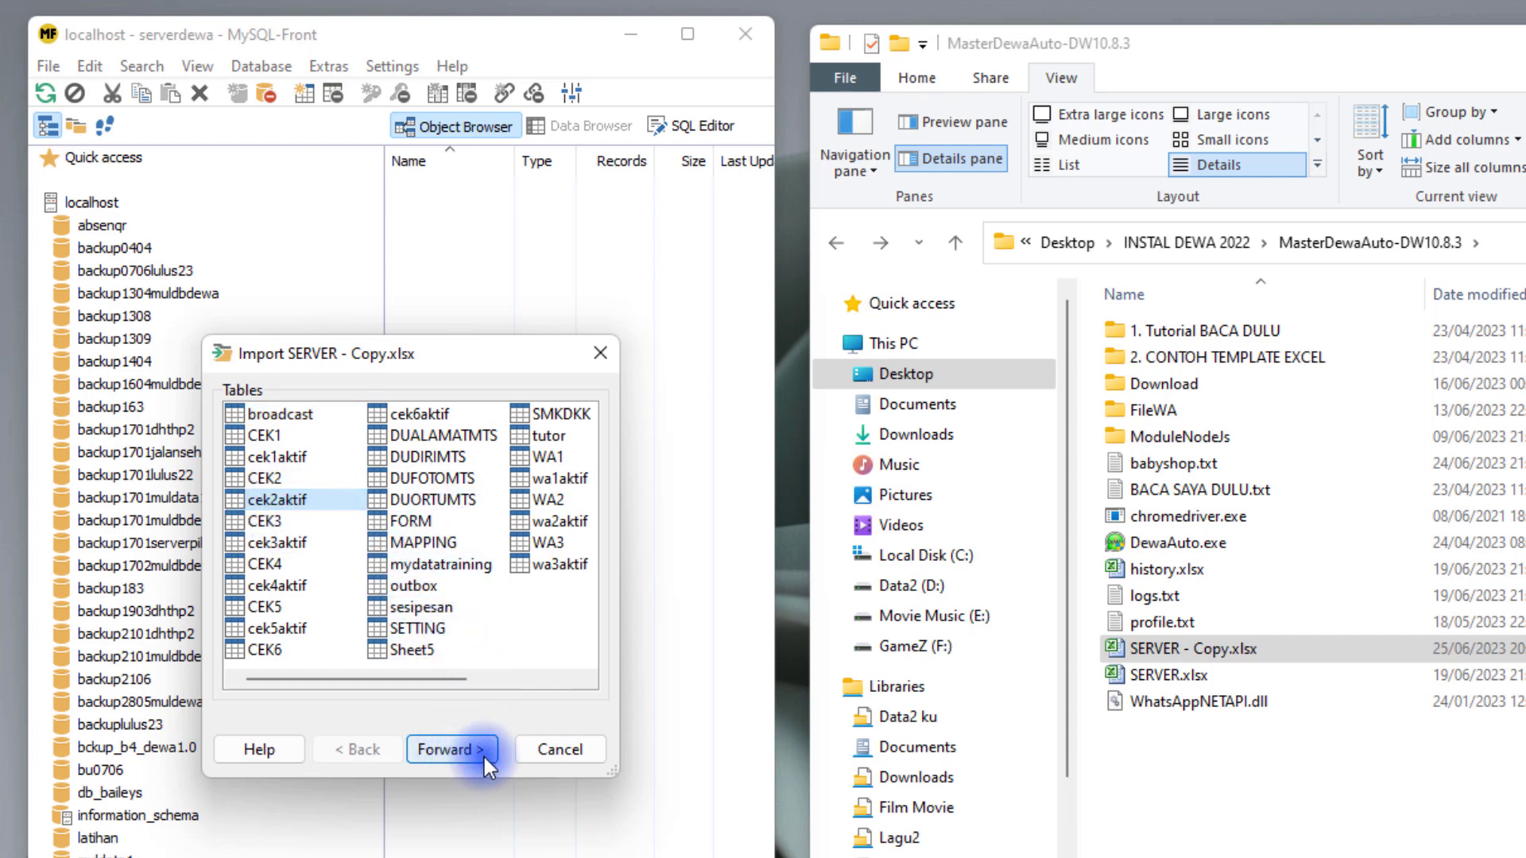
left_click(280, 547, "ctrl")
left_click(271, 584, "ctrl")
left_click(268, 563, "ctrl")
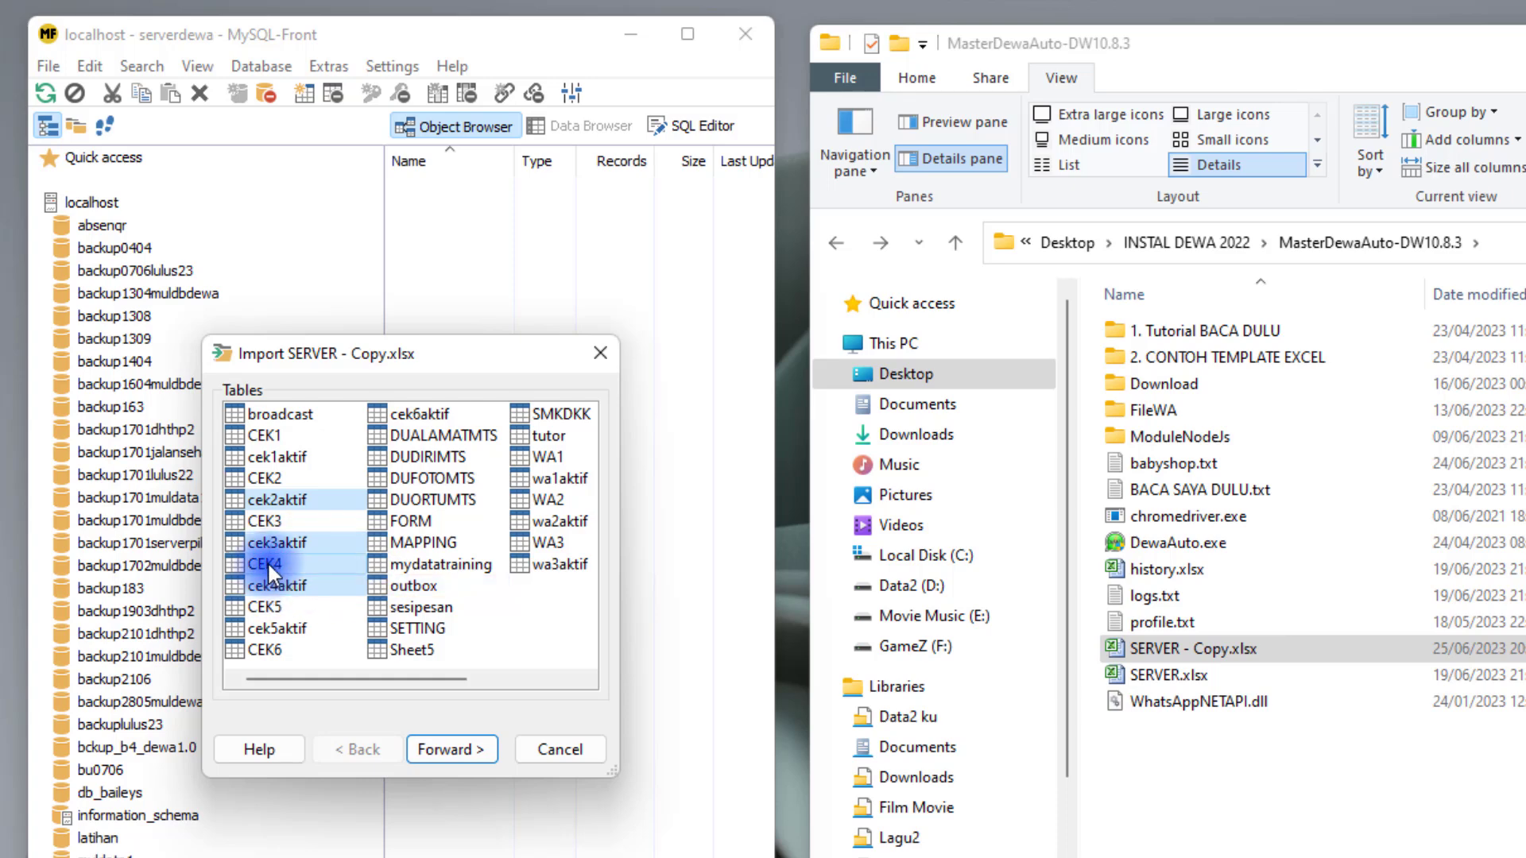
left_click(396, 520, "ctrl")
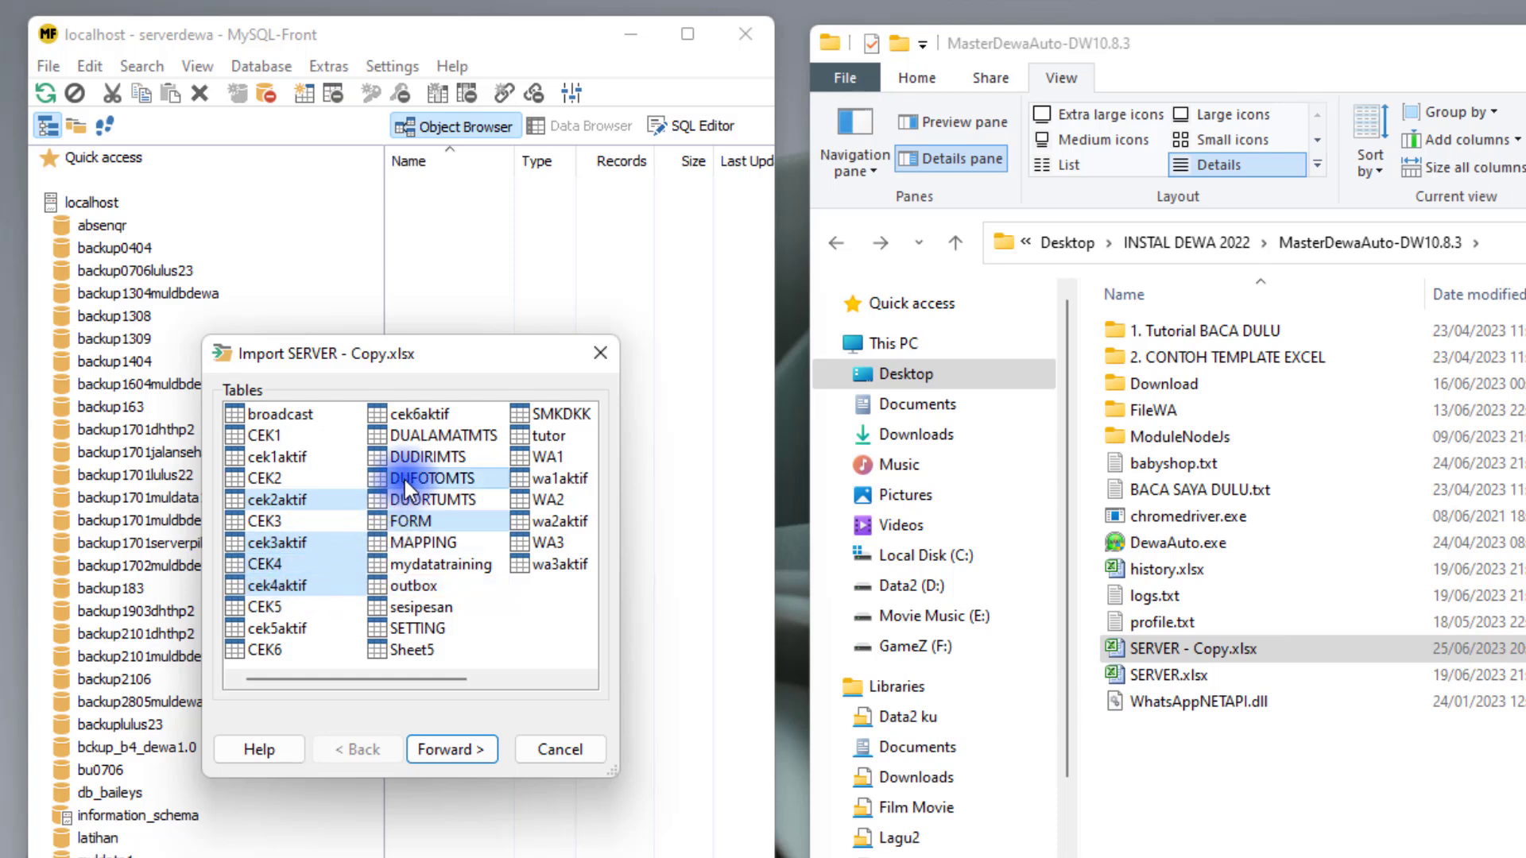
left_click(530, 523, "ctrl")
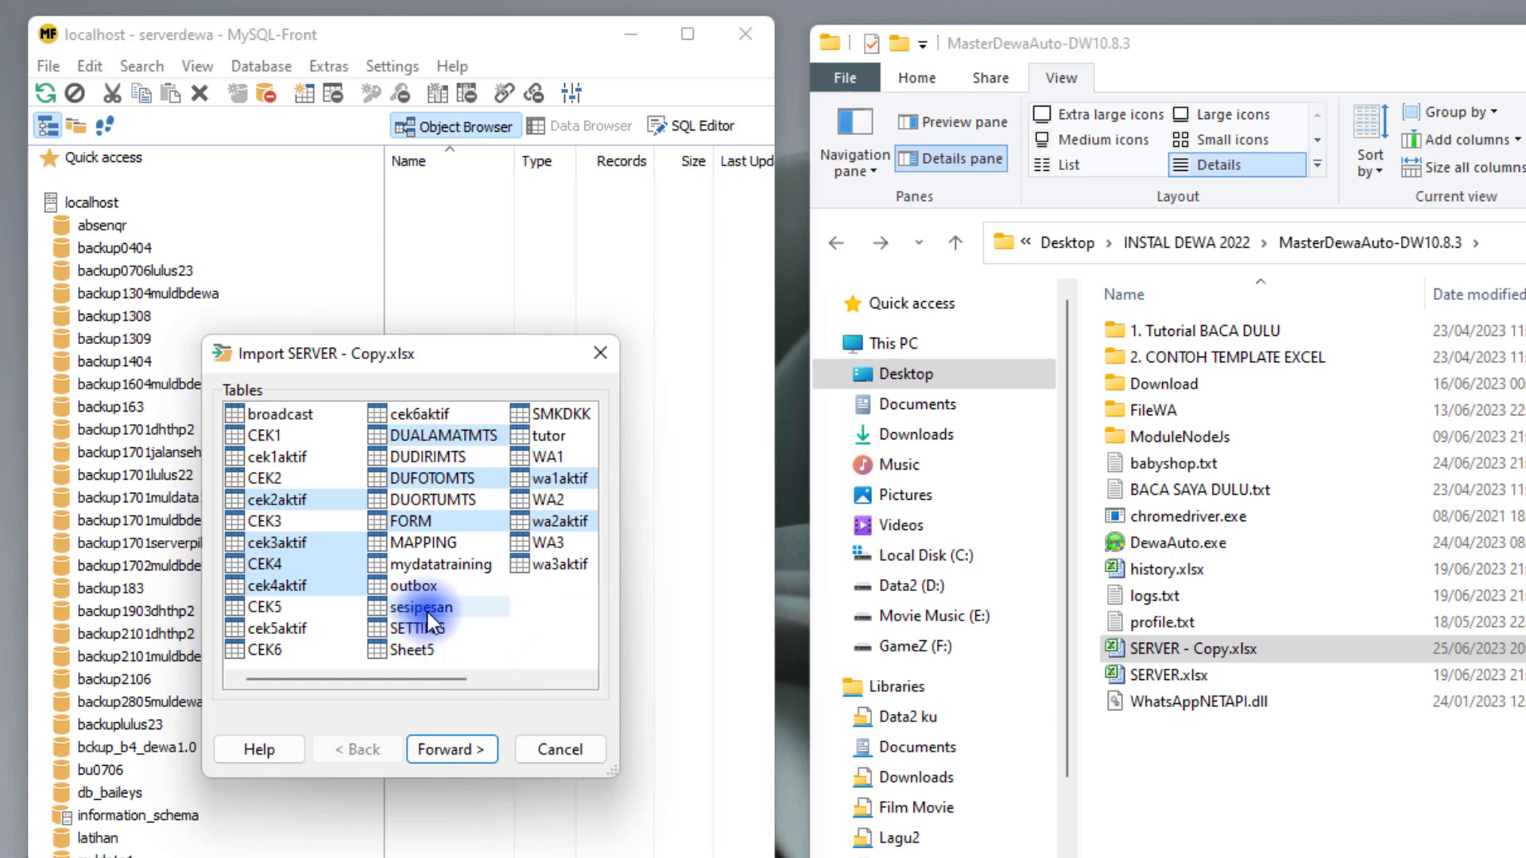
left_click(518, 628)
Select all the workbook's sheets from broadcast to wa3aktif for import and continue to the import options.
left_click(271, 420)
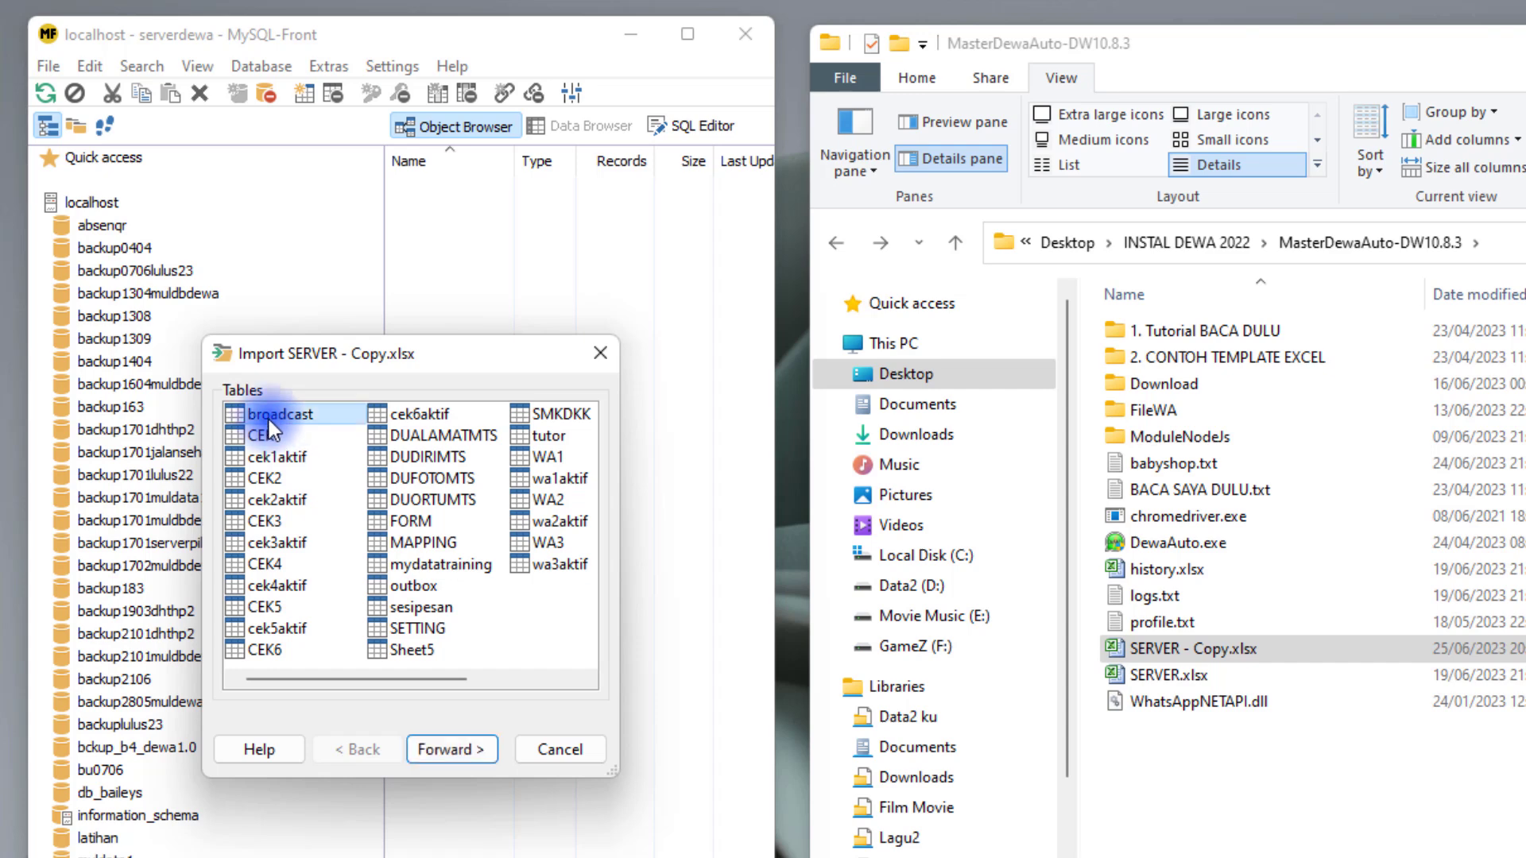
left_click(548, 566, "shift")
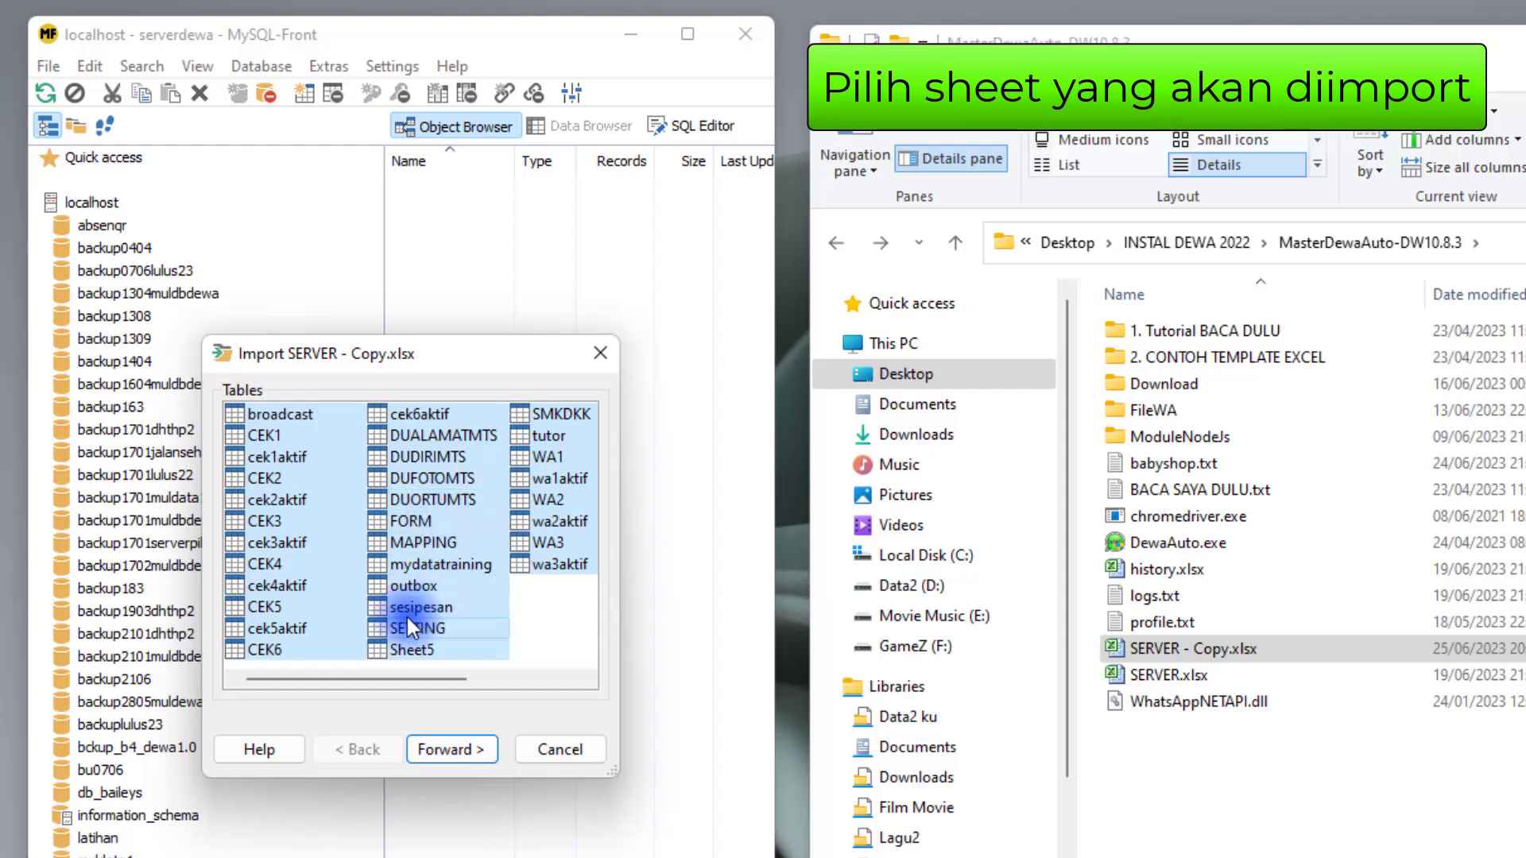
left_click_drag(476, 680, 353, 679)
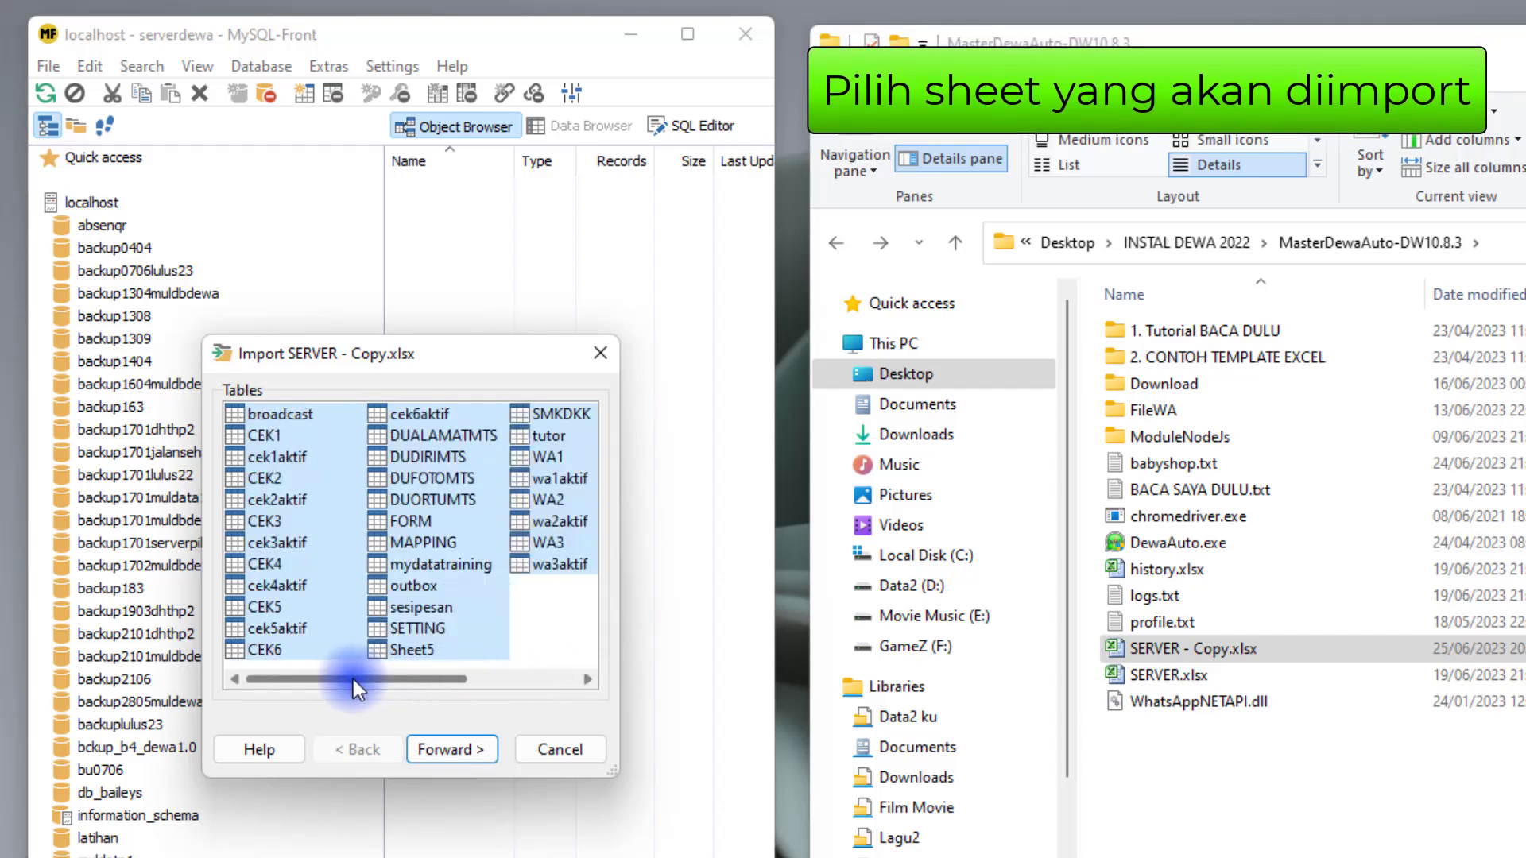
left_click(455, 752)
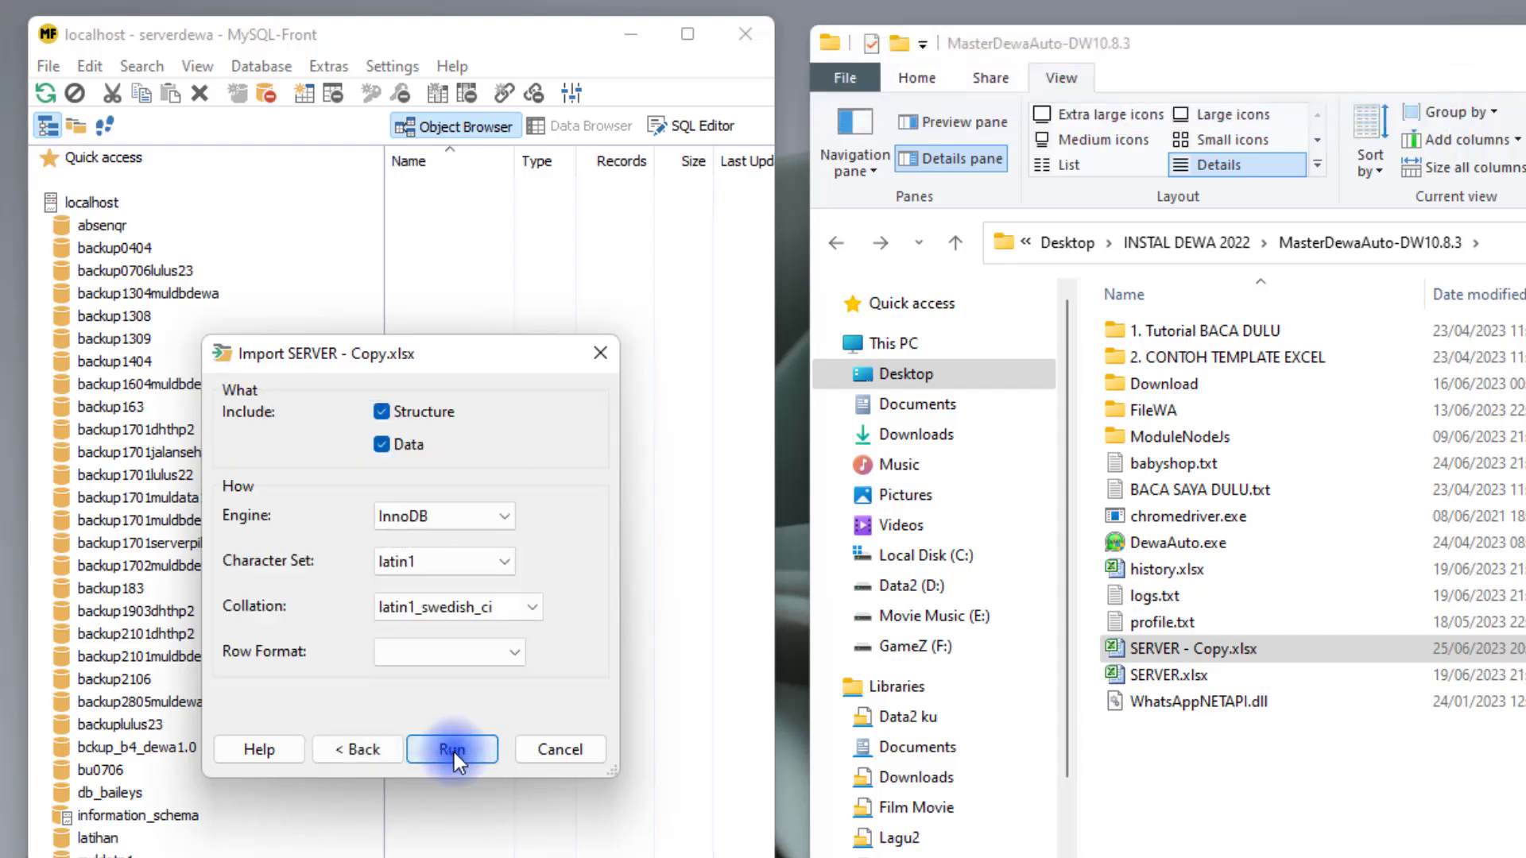
Set the character set of the imported tables to utf8mb4.
left_click(385, 609)
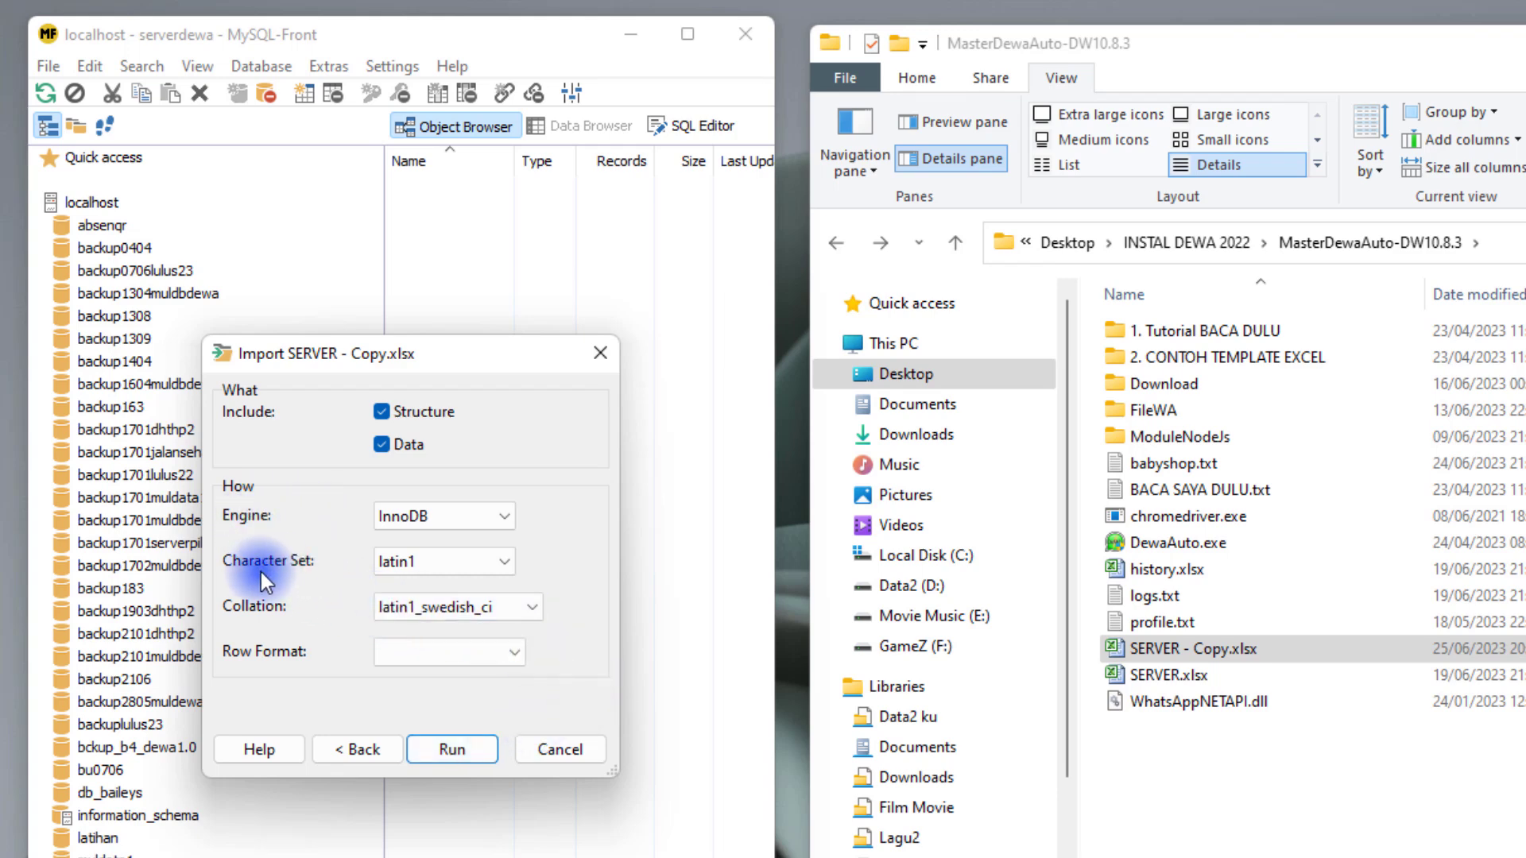
left_click(432, 566)
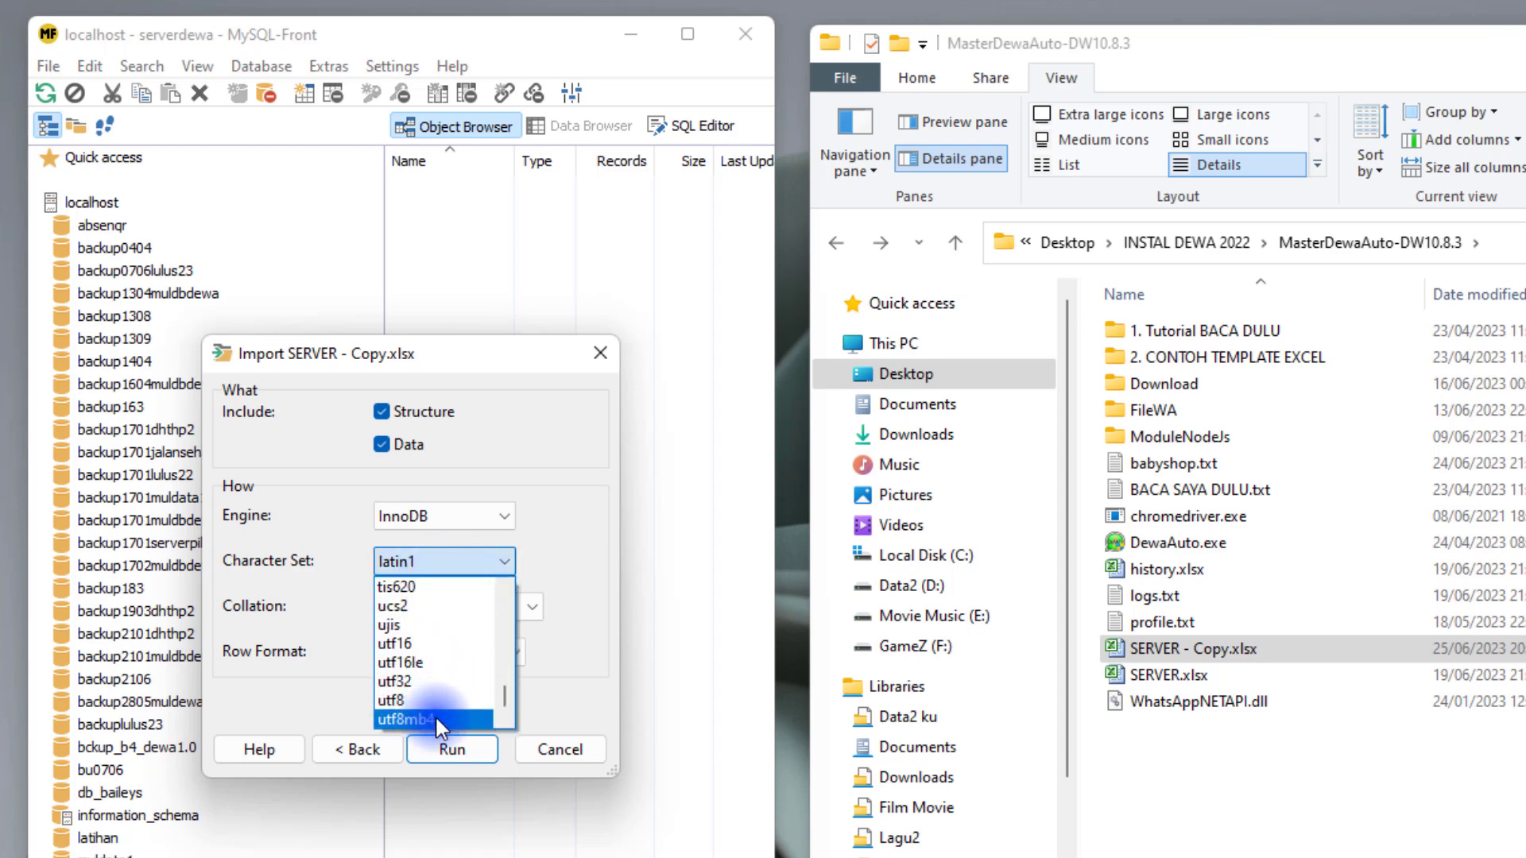
left_click(435, 718)
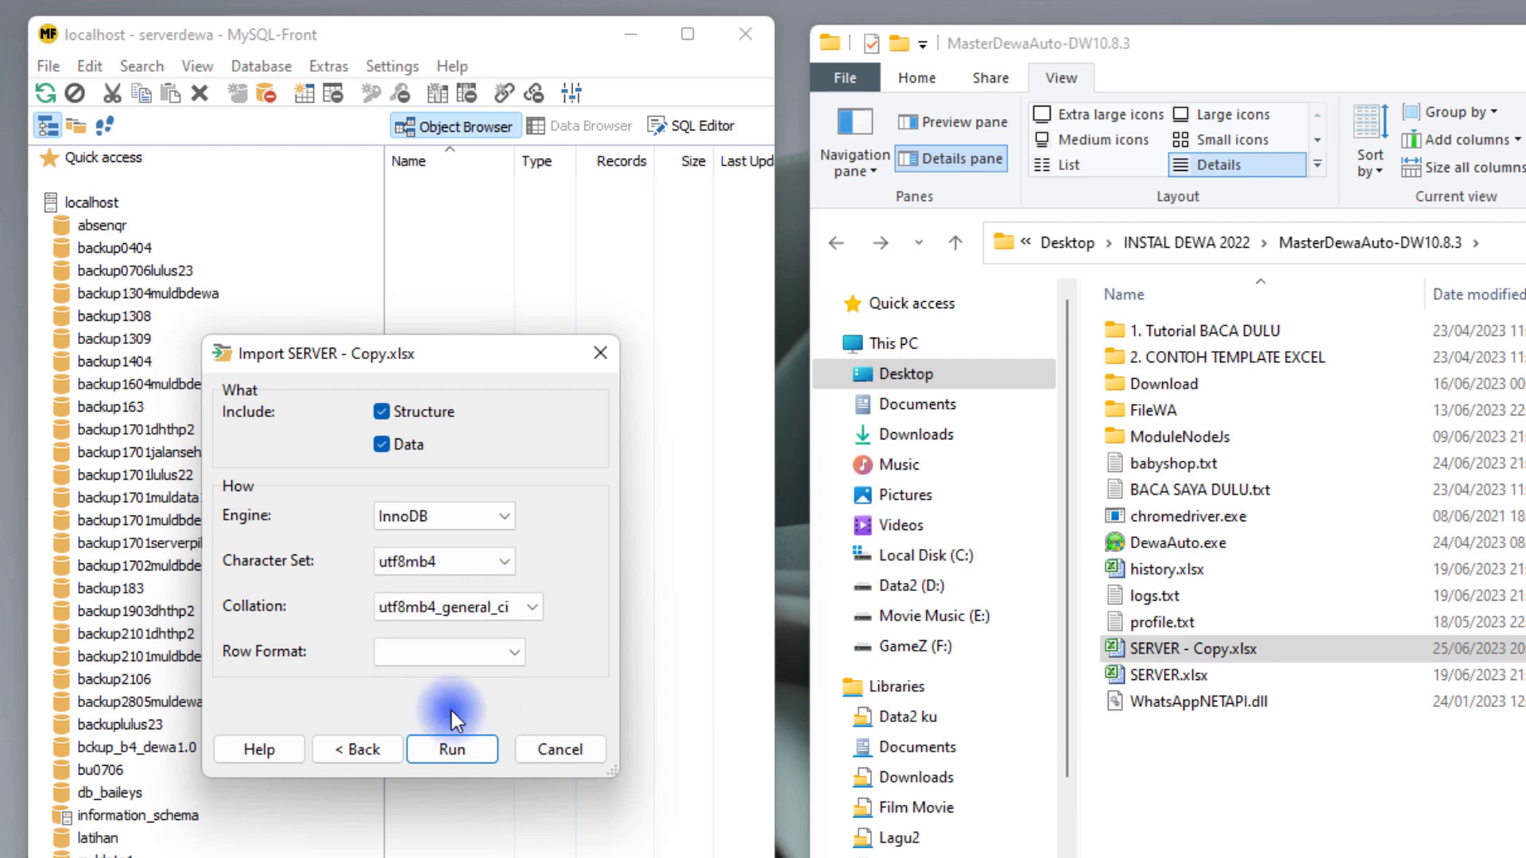
Set the collation of the imported tables to utf8mb4_bin, run the import and close the dialog once it completes.
left_click(508, 615)
scroll(511, 613, "up", 3)
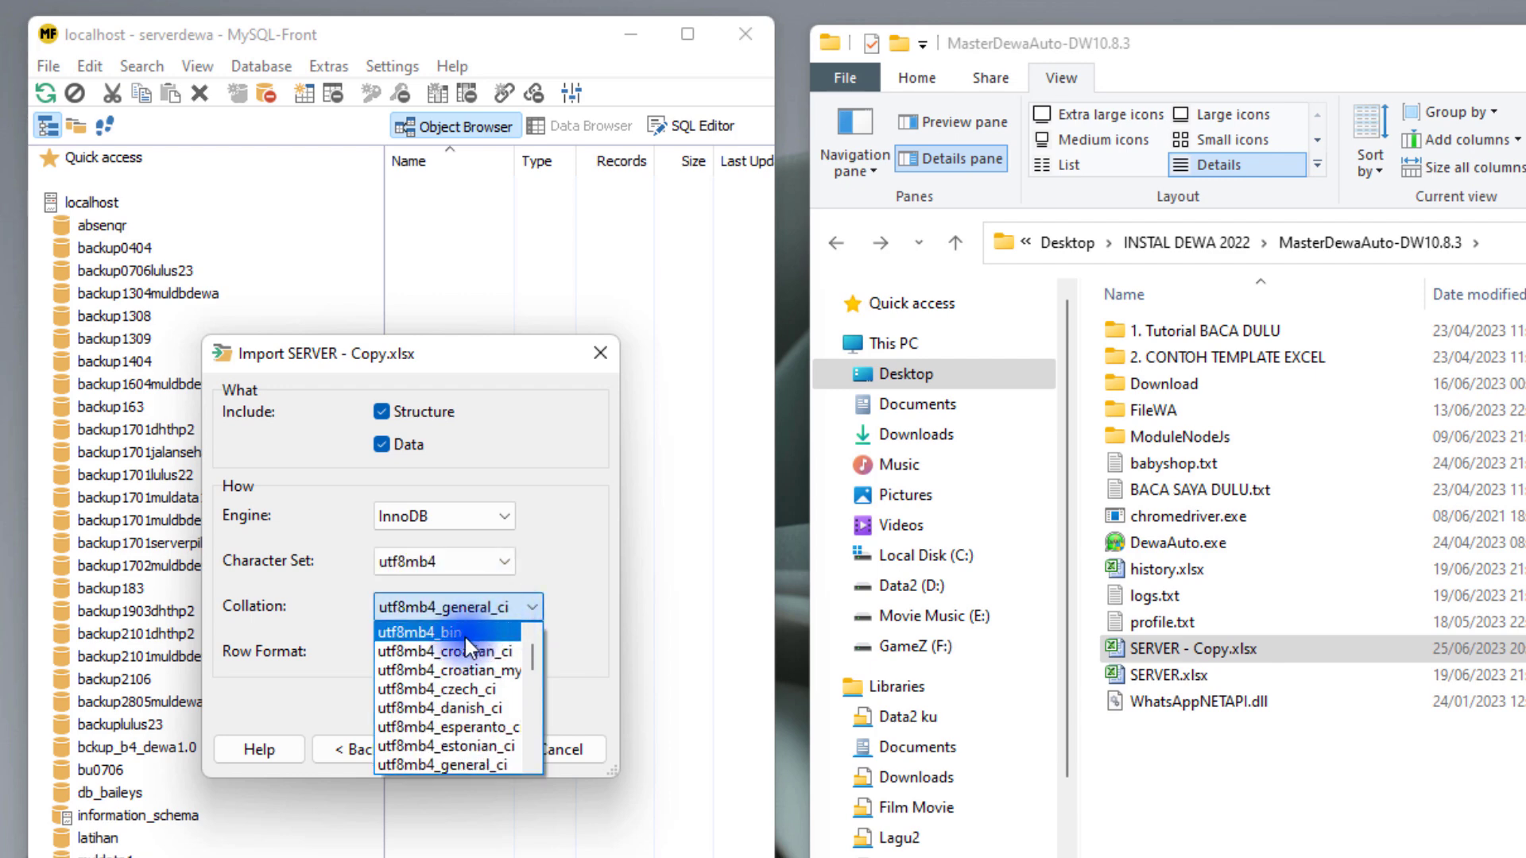
left_click(465, 636)
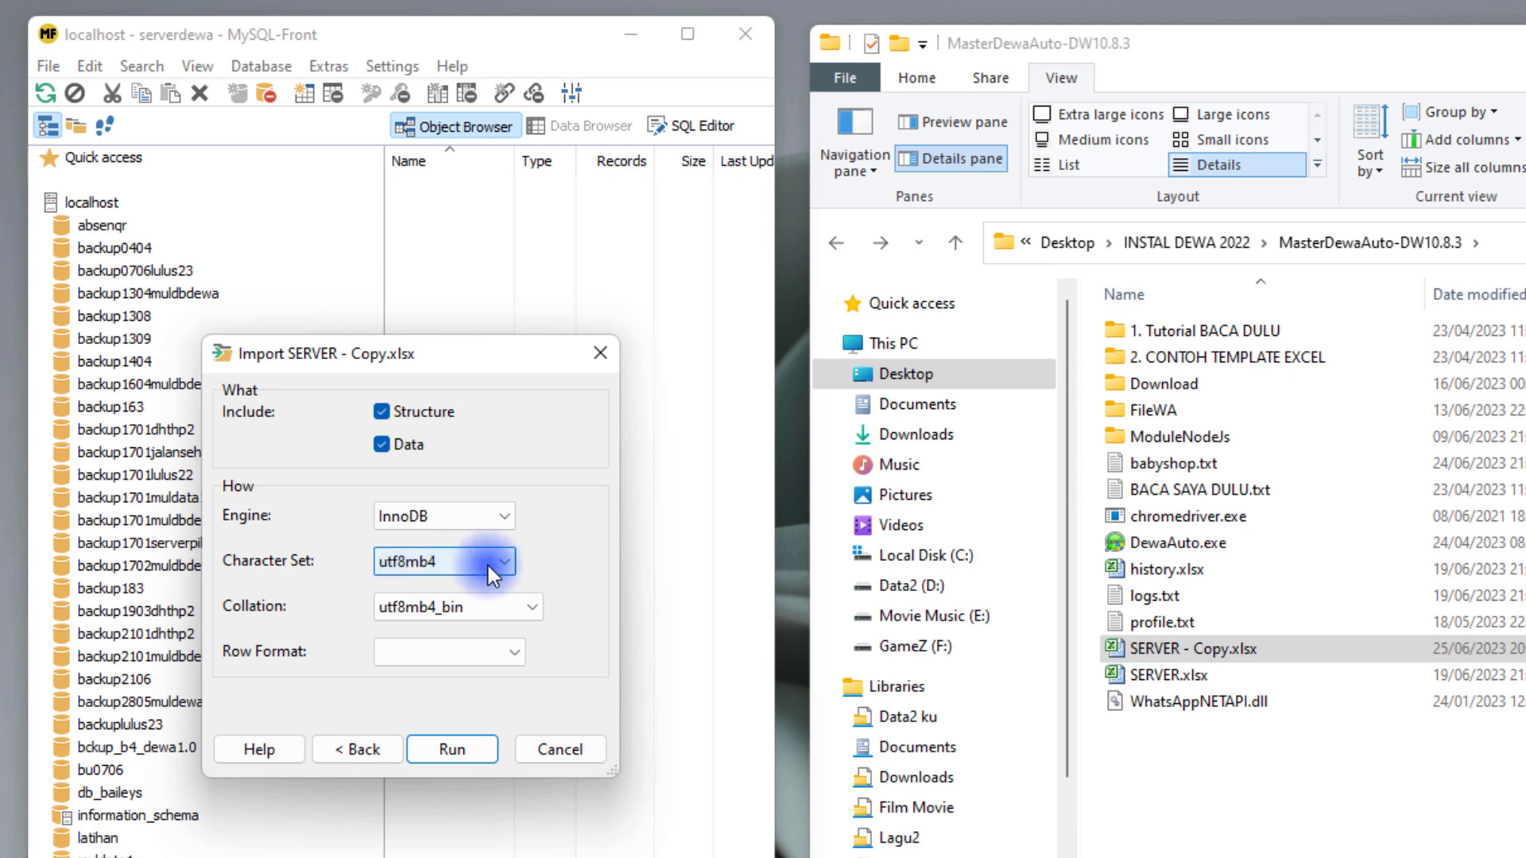
left_click(469, 752)
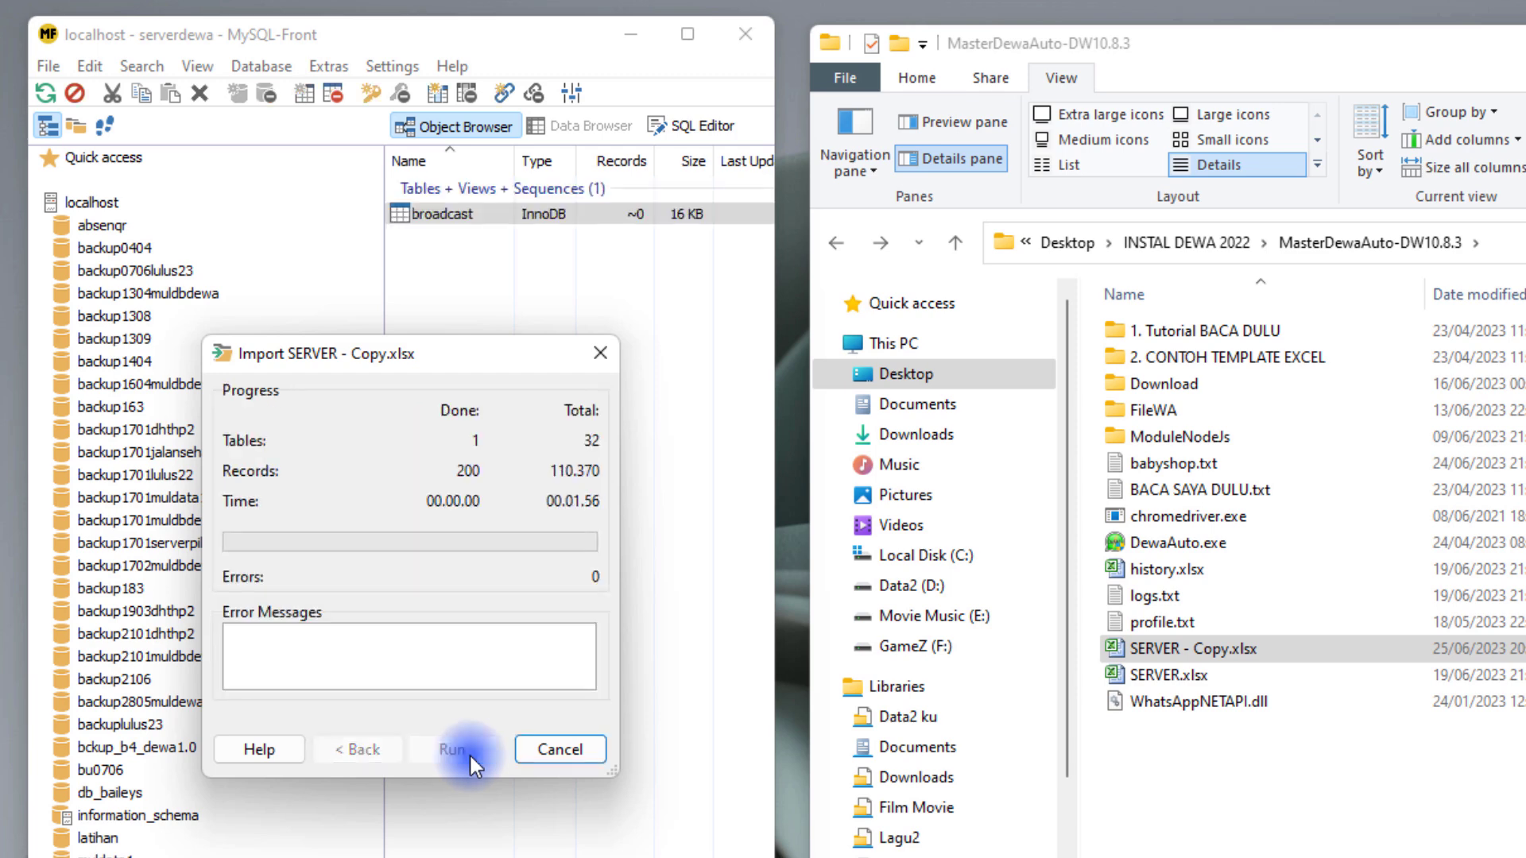
left_click_drag(430, 358, 178, 349)
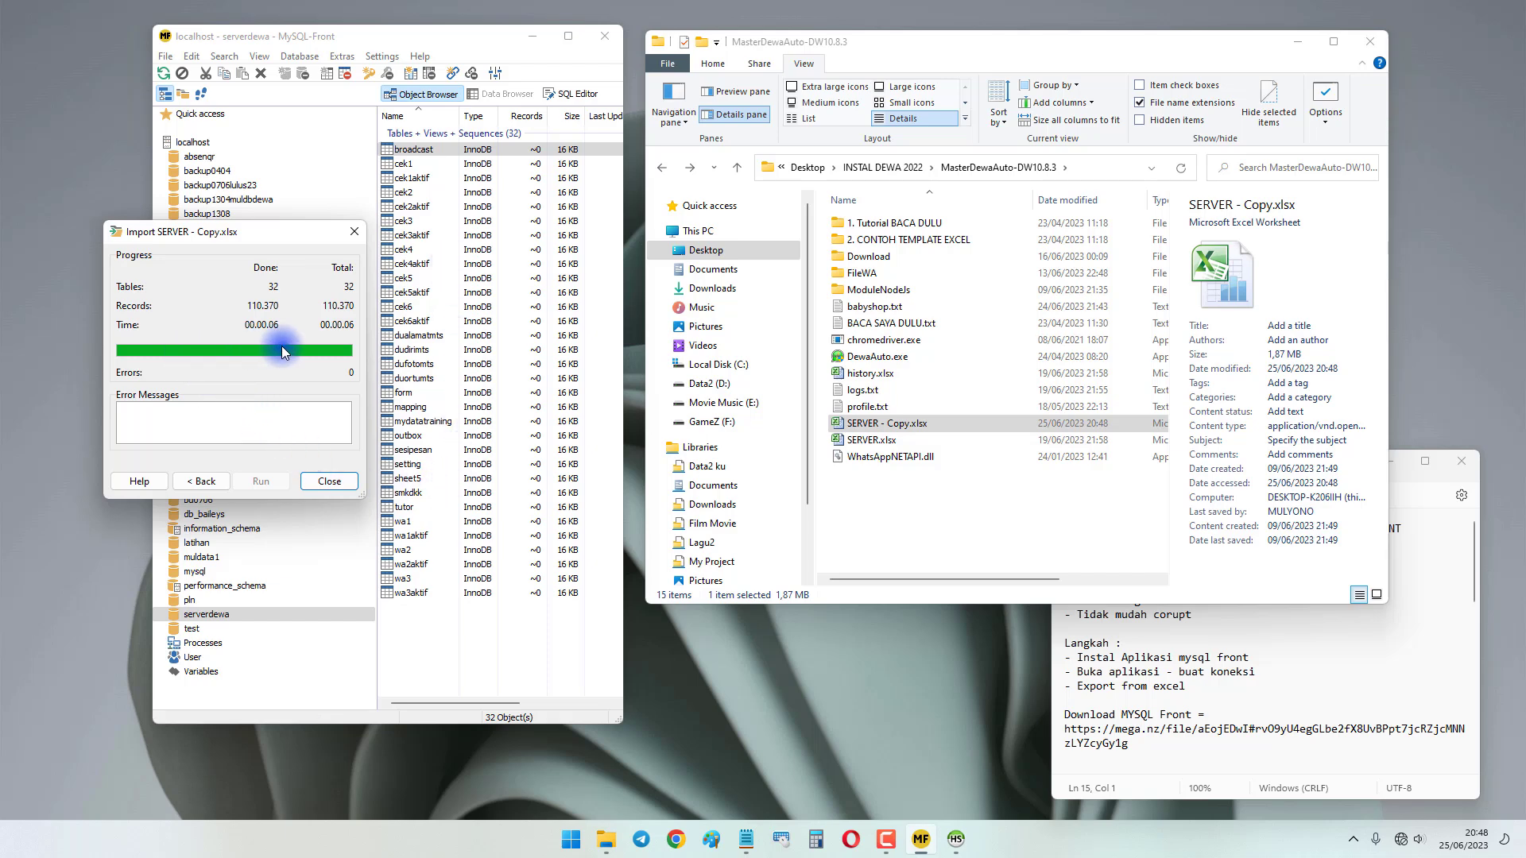
left_click(329, 481)
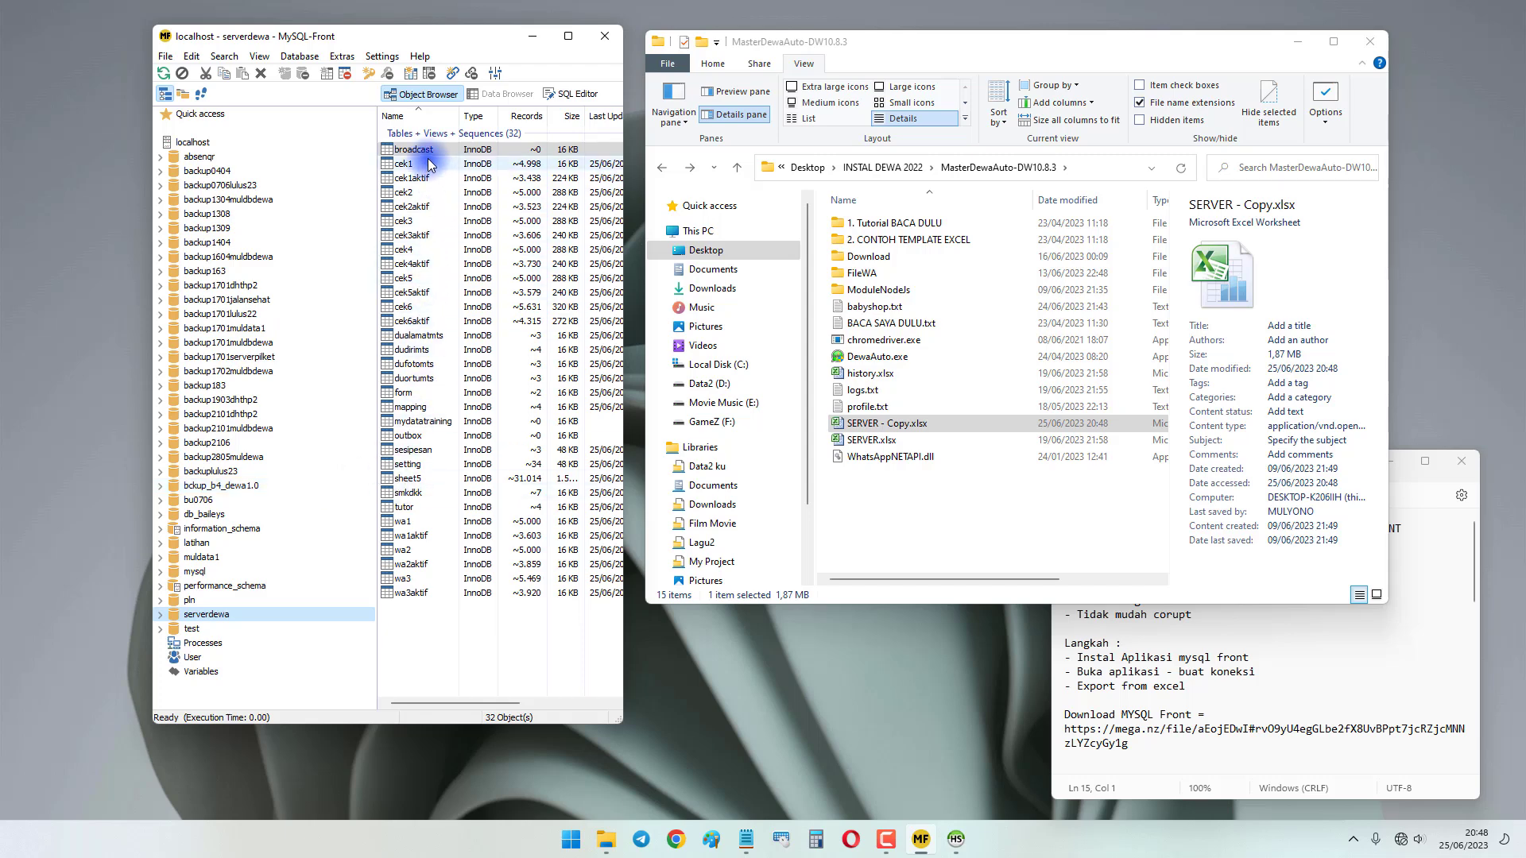
Look through the imported tables listed in serverdewa, from cek2aktif down to sheet5.
left_click(422, 206)
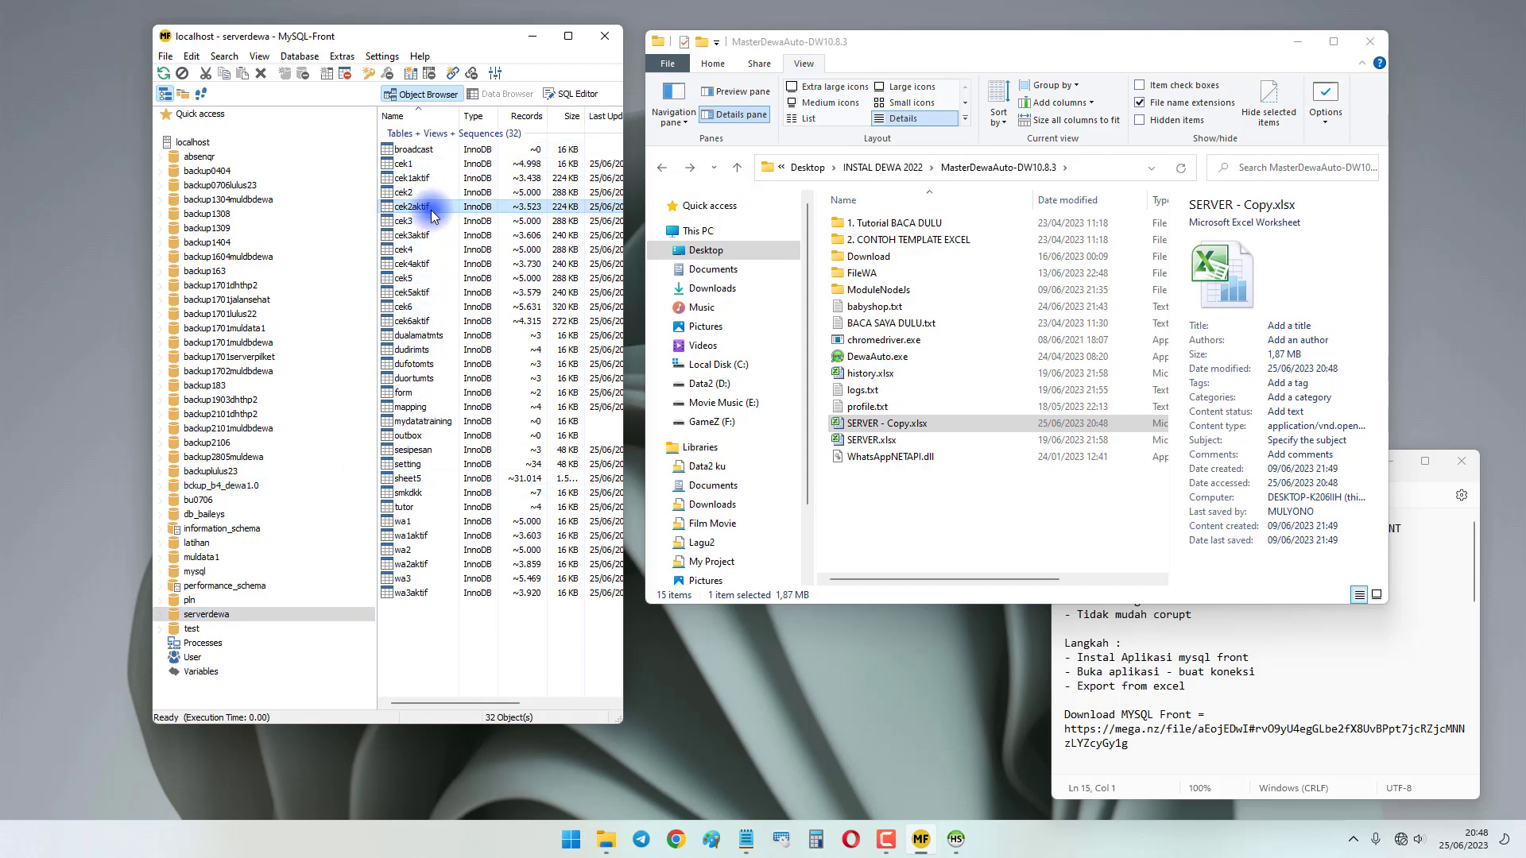
left_click(415, 266)
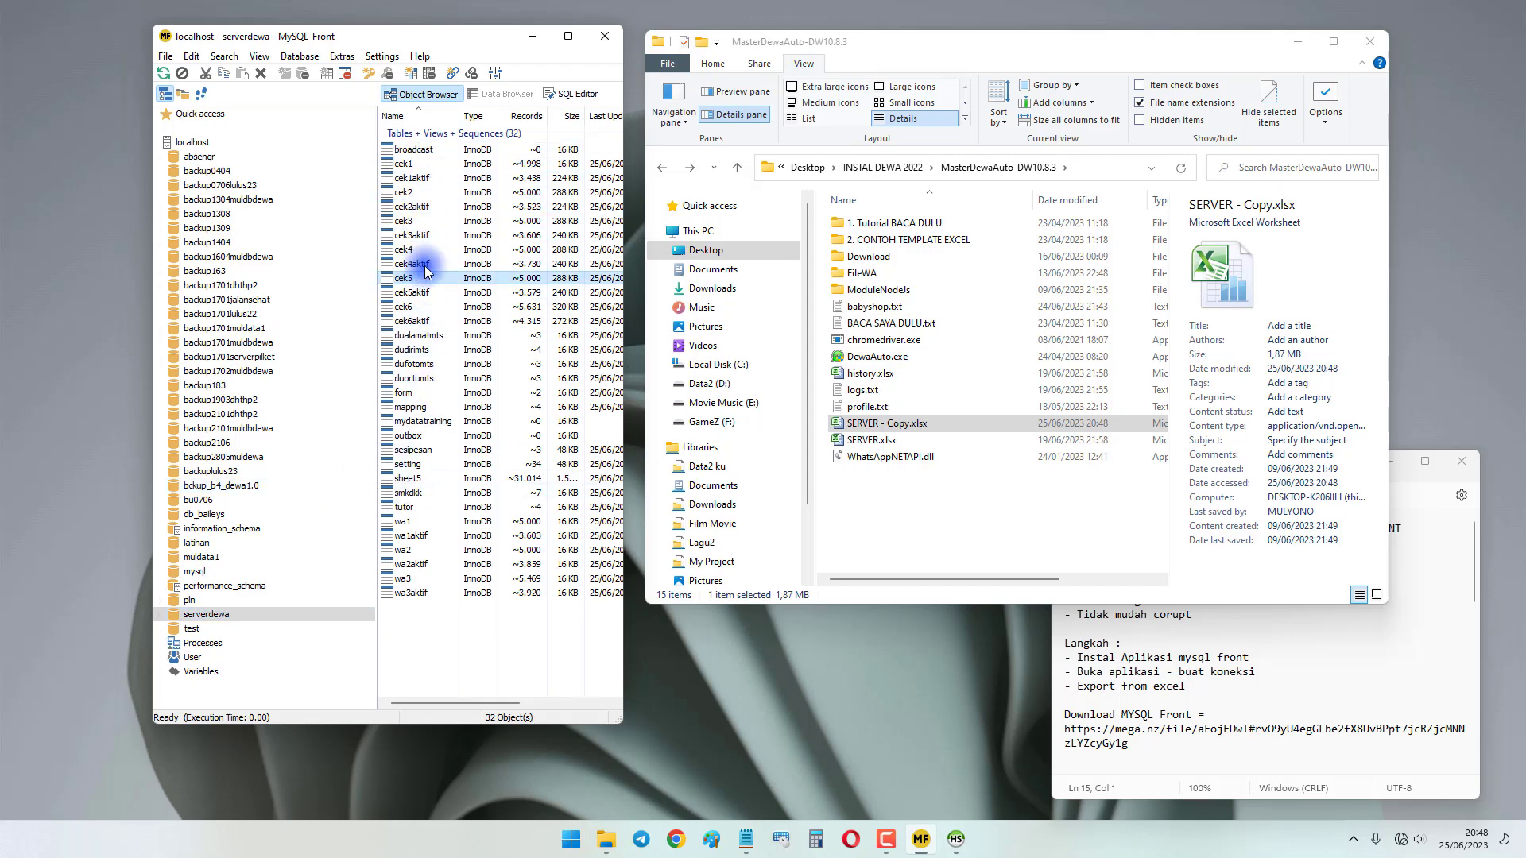
left_click(422, 350)
left_click(427, 422)
left_click(426, 479)
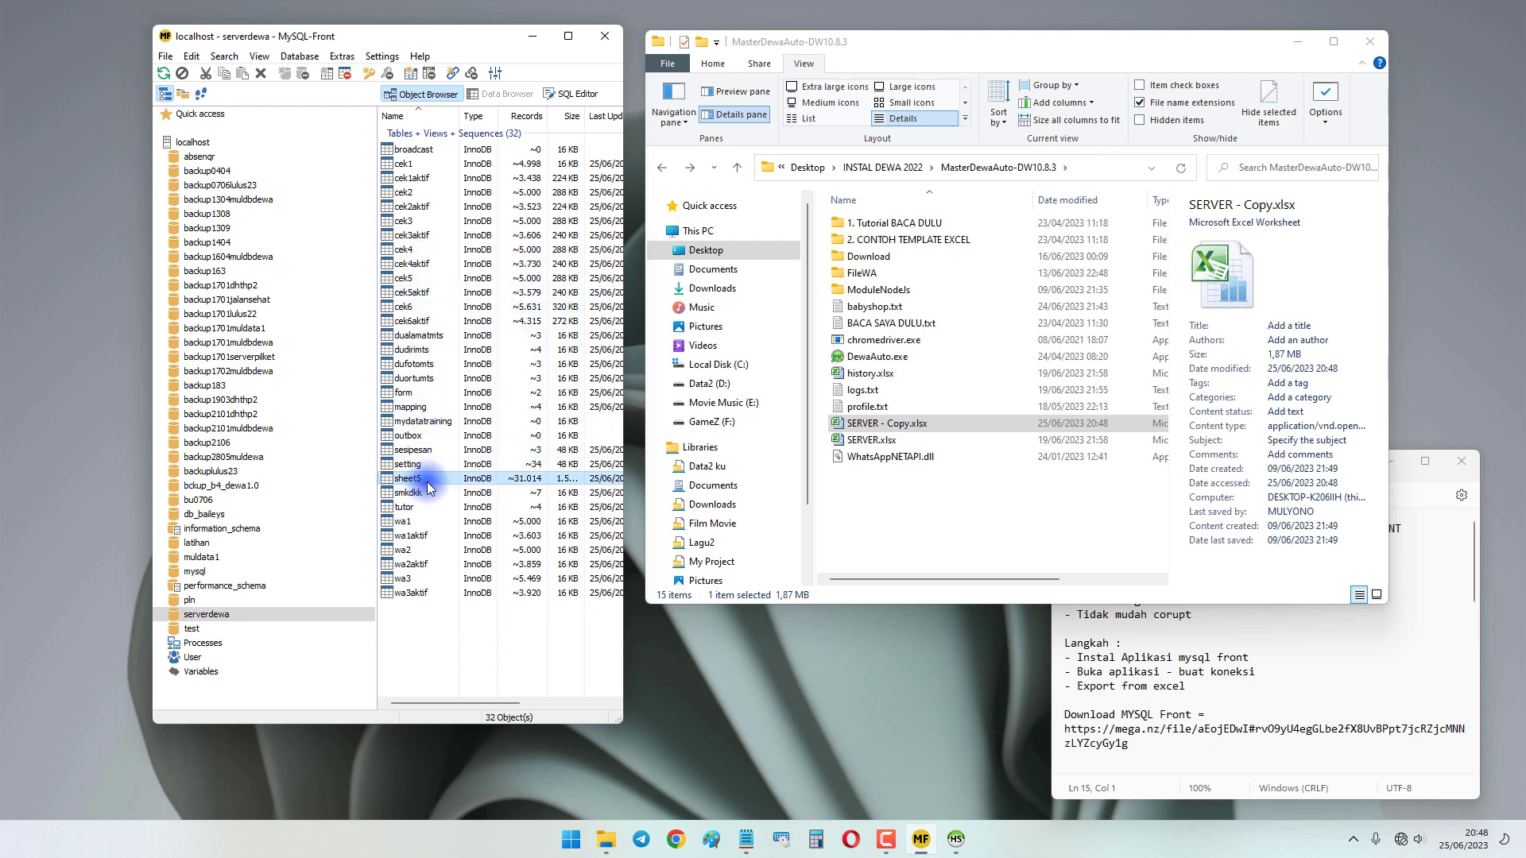
Open SERVER - Copy.xlsx in Excel in a reduced window beside MySQL-Front and show the SETTING sheet.
left_click(1031, 476)
double_click(914, 424)
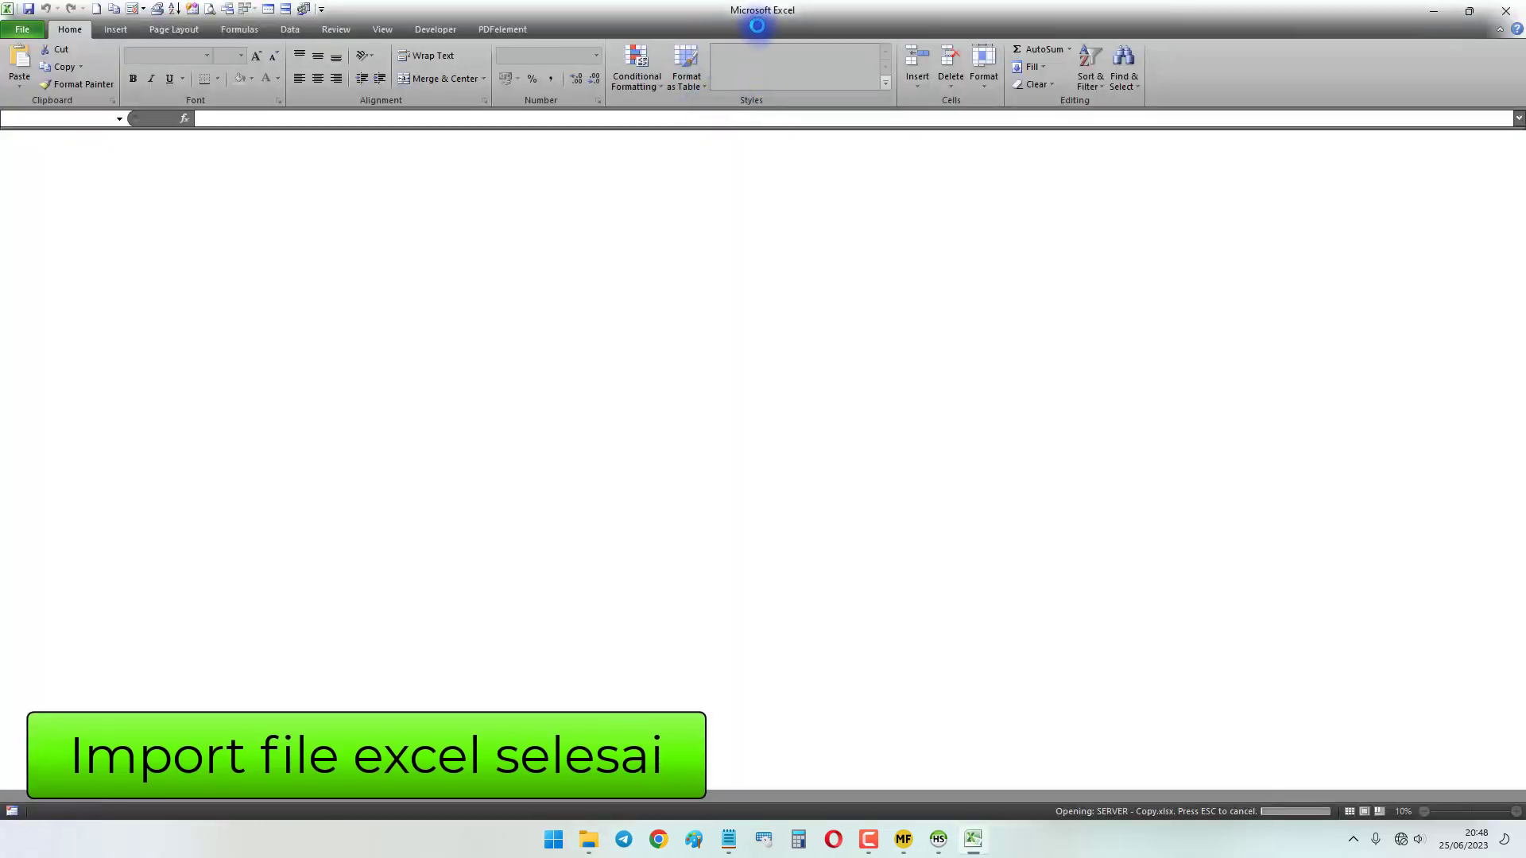
double_click(775, 12)
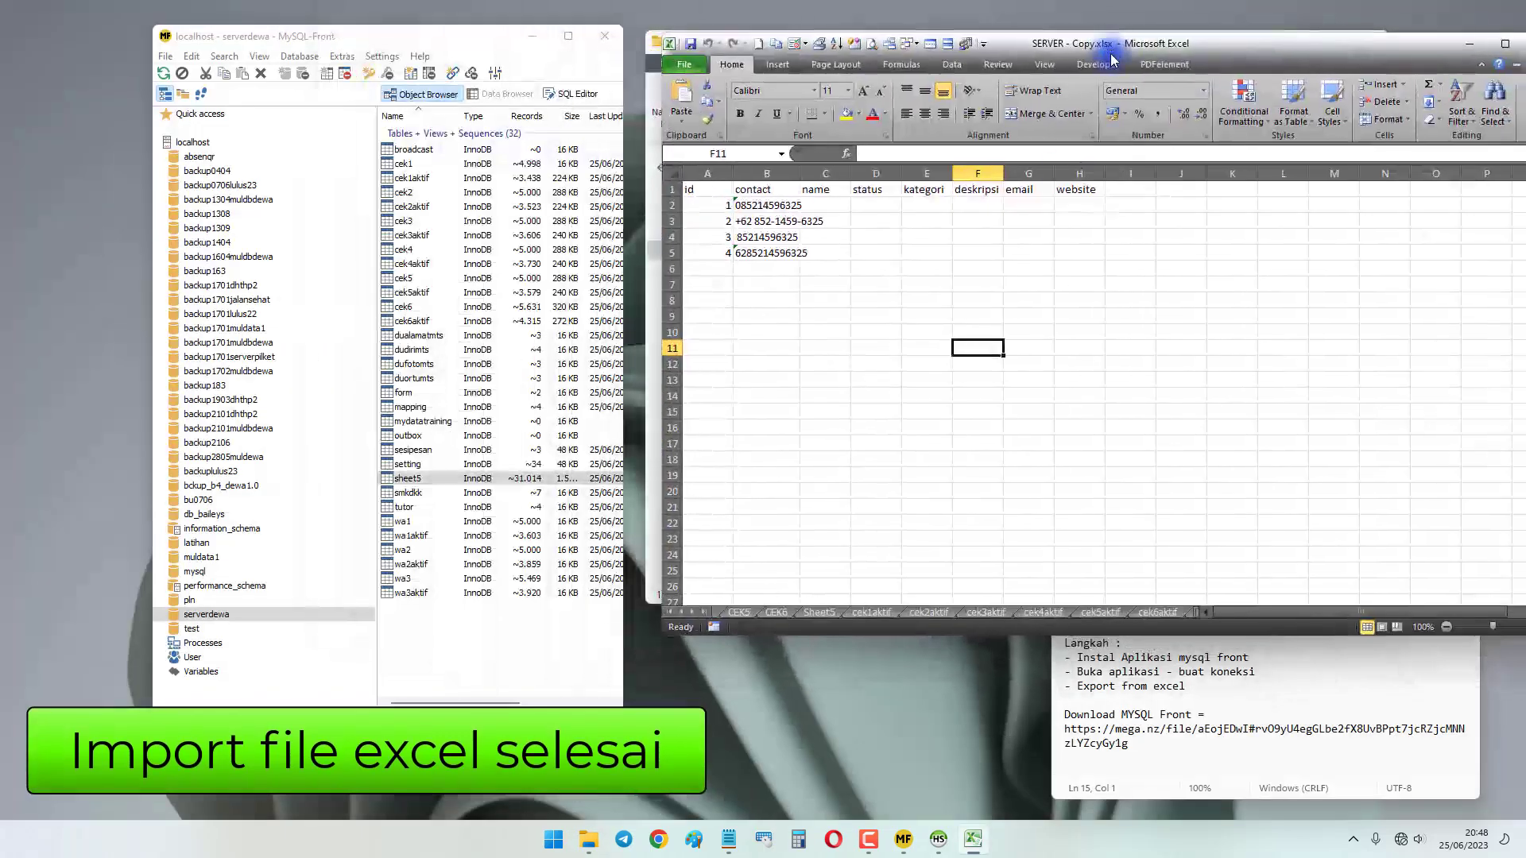
left_click(670, 613)
left_click(736, 613)
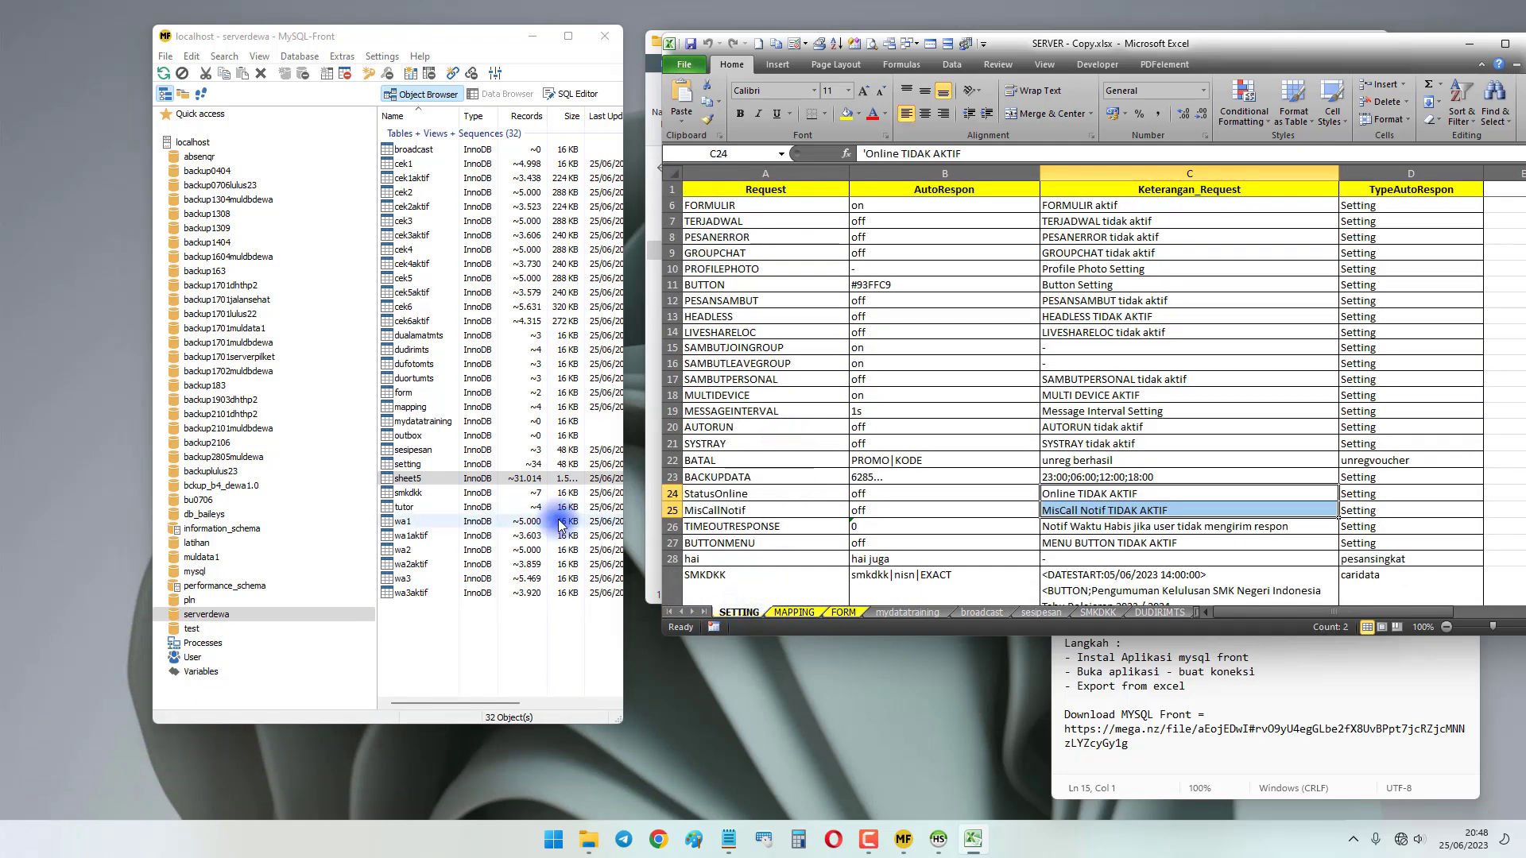
Switch to MySQL-Front, display the records of the setting table and select its last record, DUFOTOMTS.
double_click(409, 465)
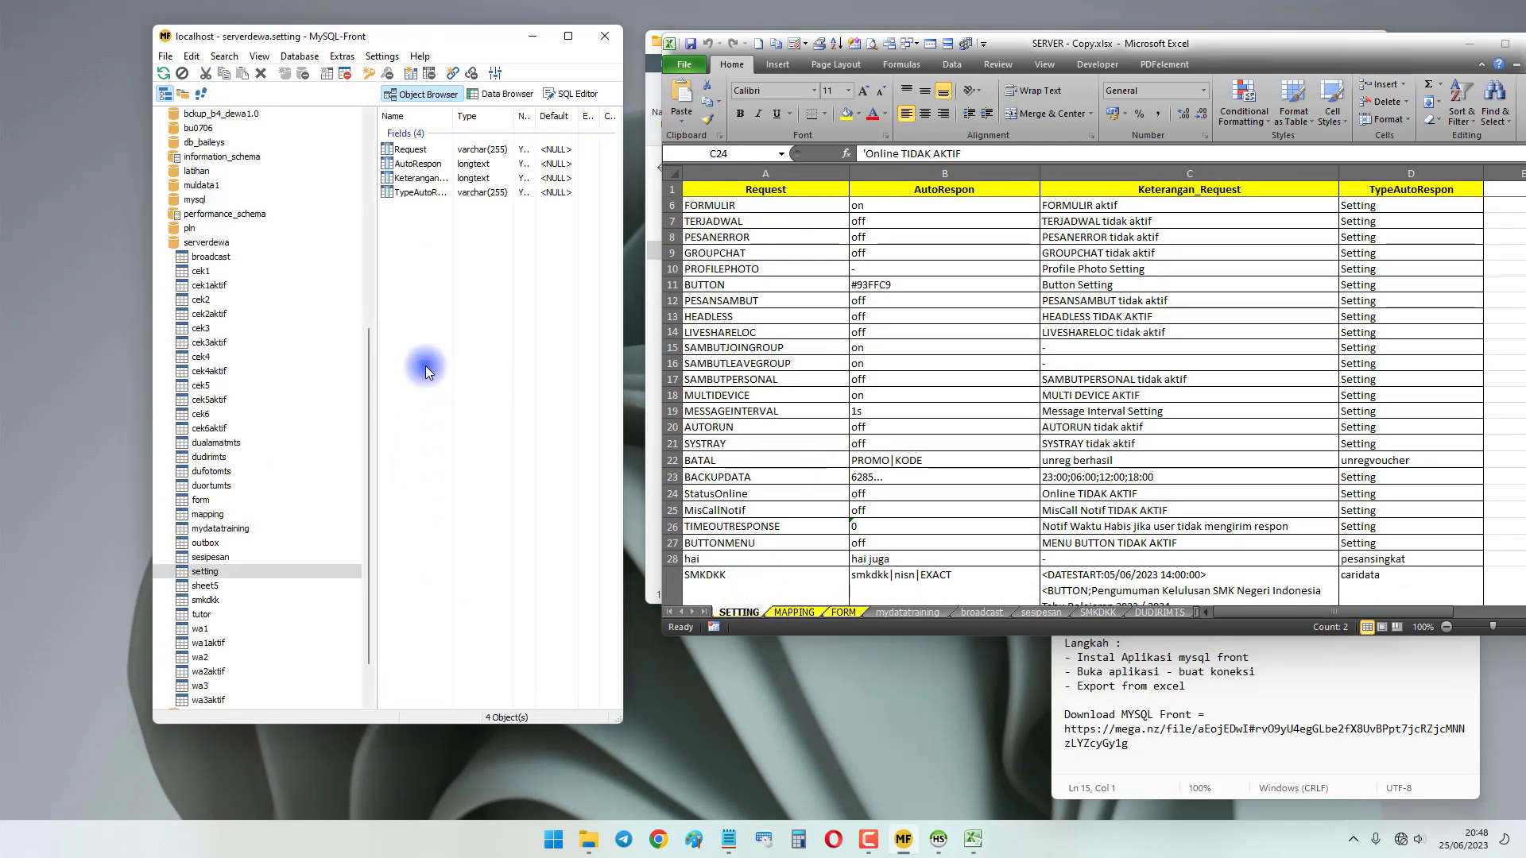
left_click(499, 94)
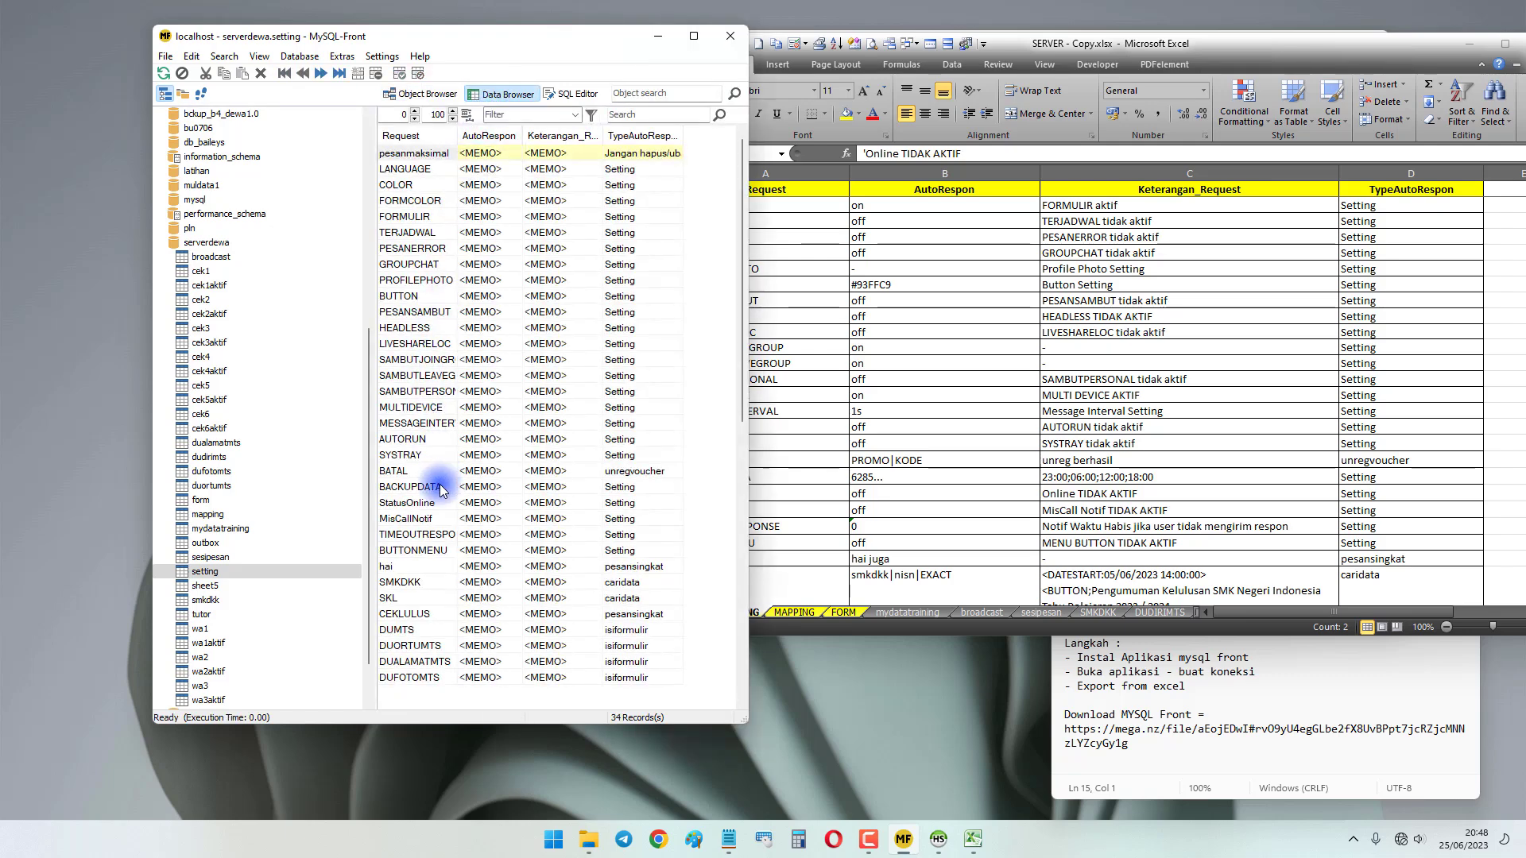
left_click(425, 679)
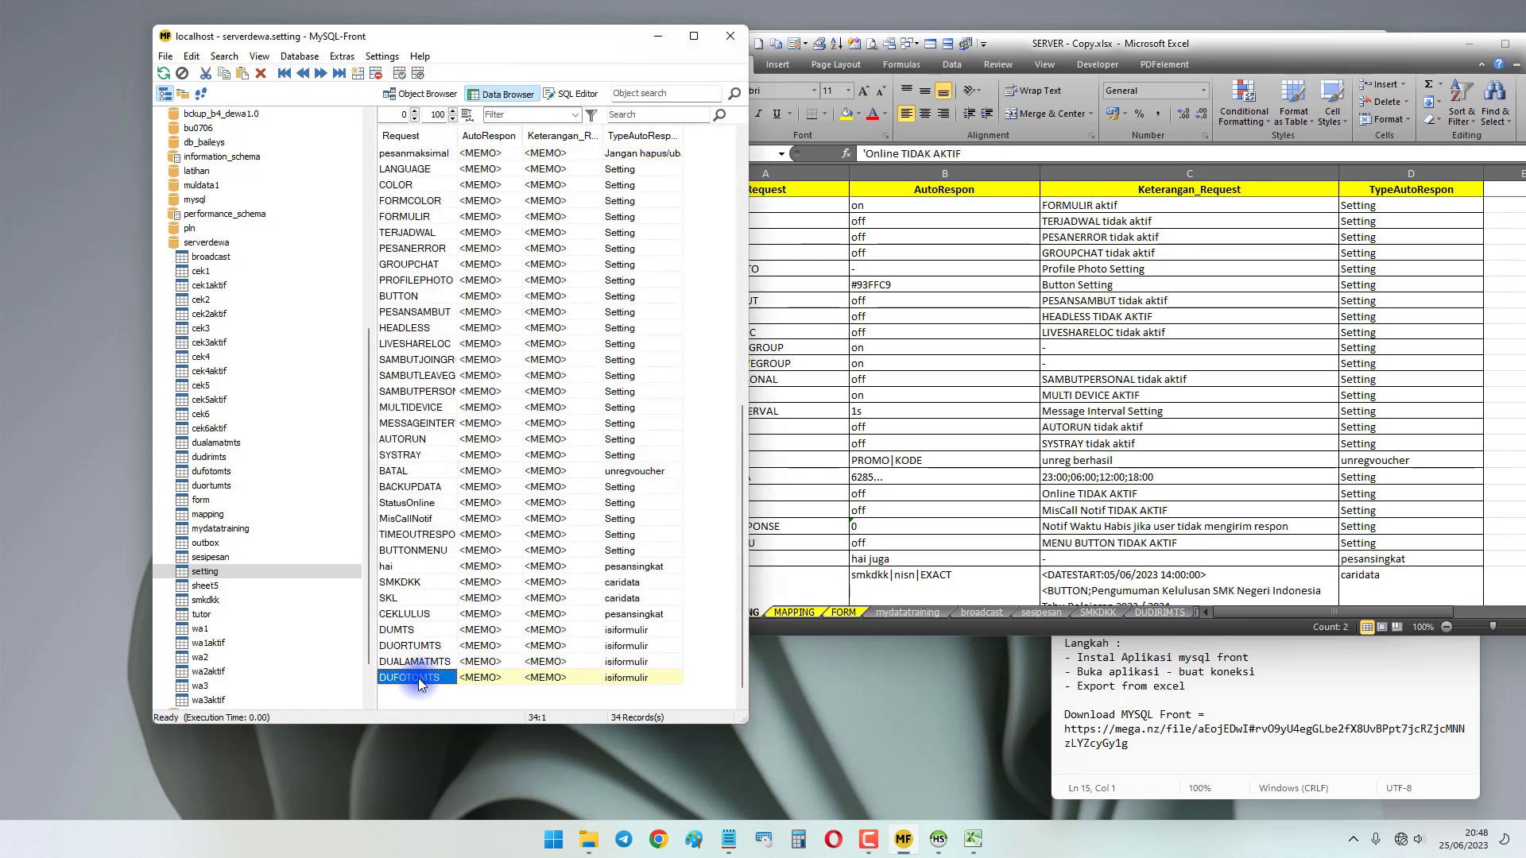
Examine the last filled rows of the SETTING sheet in Excel against the records of the imported setting table.
left_click(955, 494)
scroll(777, 528, "down", 4)
scroll(771, 521, "down", 16)
left_click(730, 434)
scroll(737, 438, "up", 10)
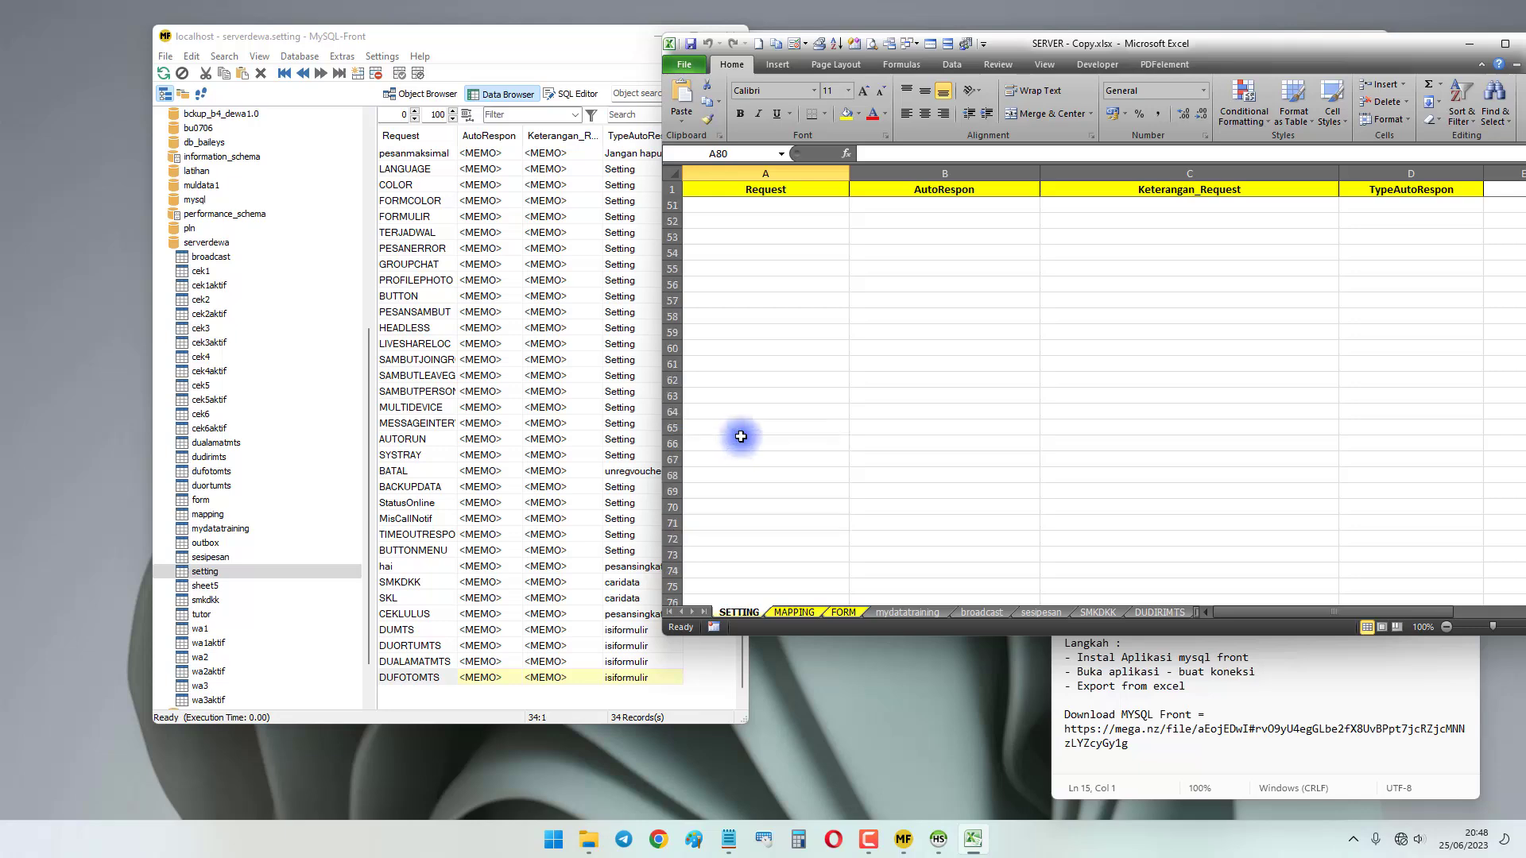
scroll(748, 442, "up", 9)
left_click(748, 443)
scroll(740, 430, "down", 8)
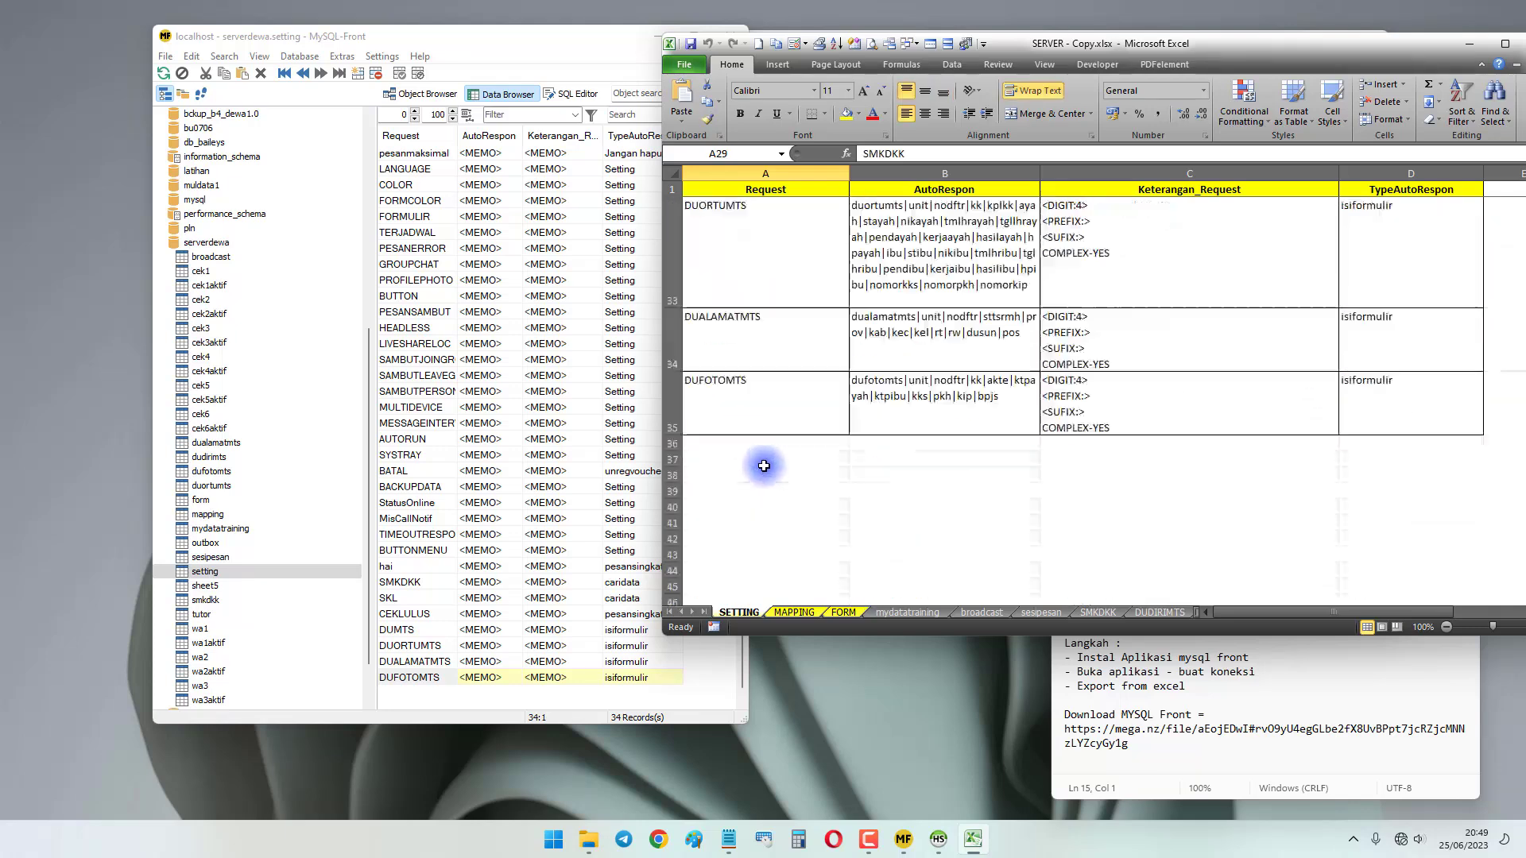
left_click(735, 408)
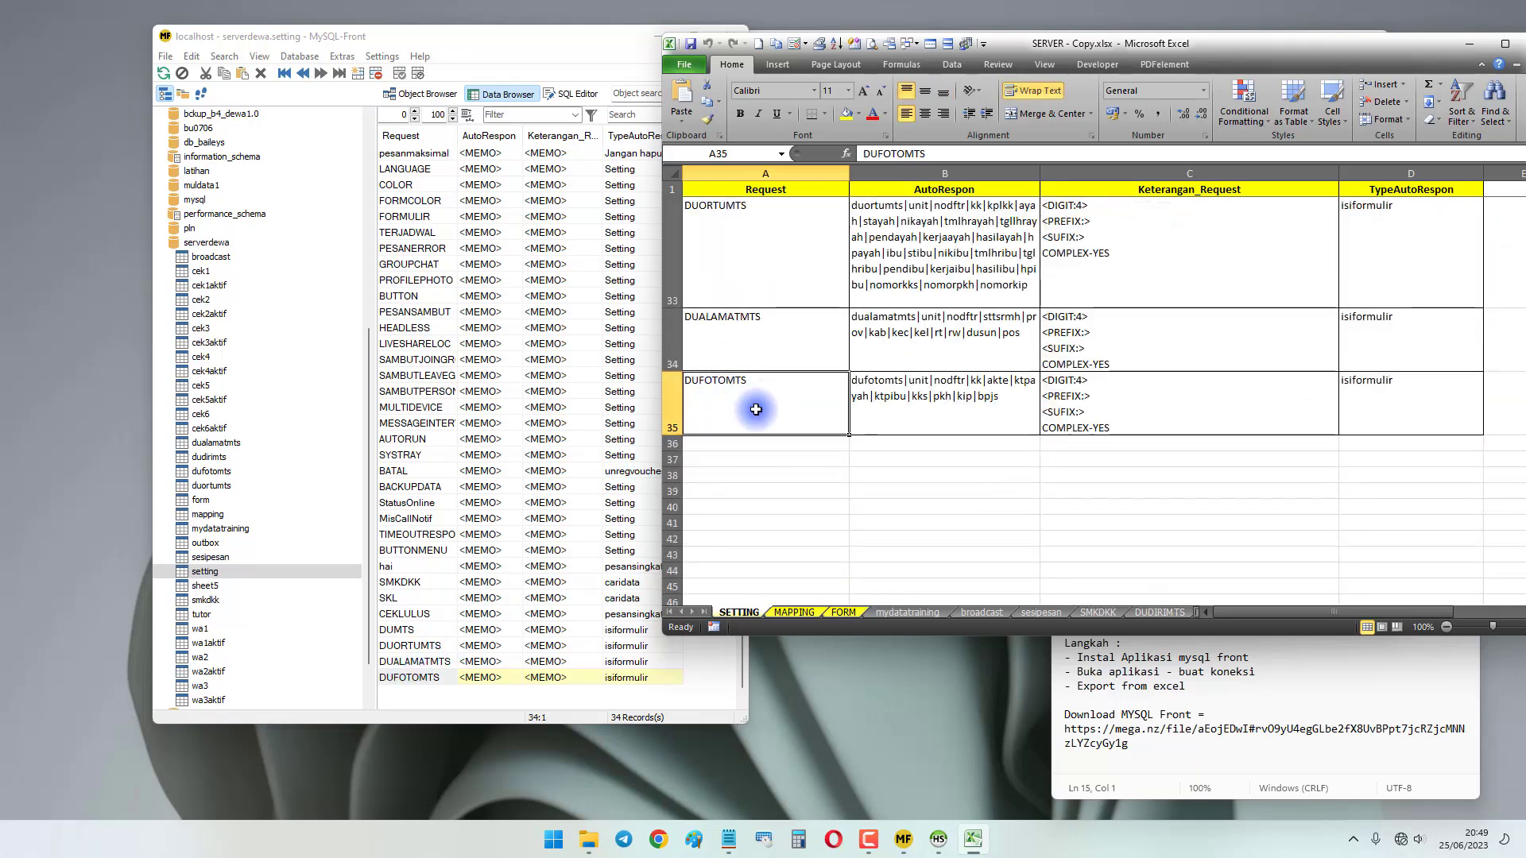
left_click(751, 349)
left_click(793, 387)
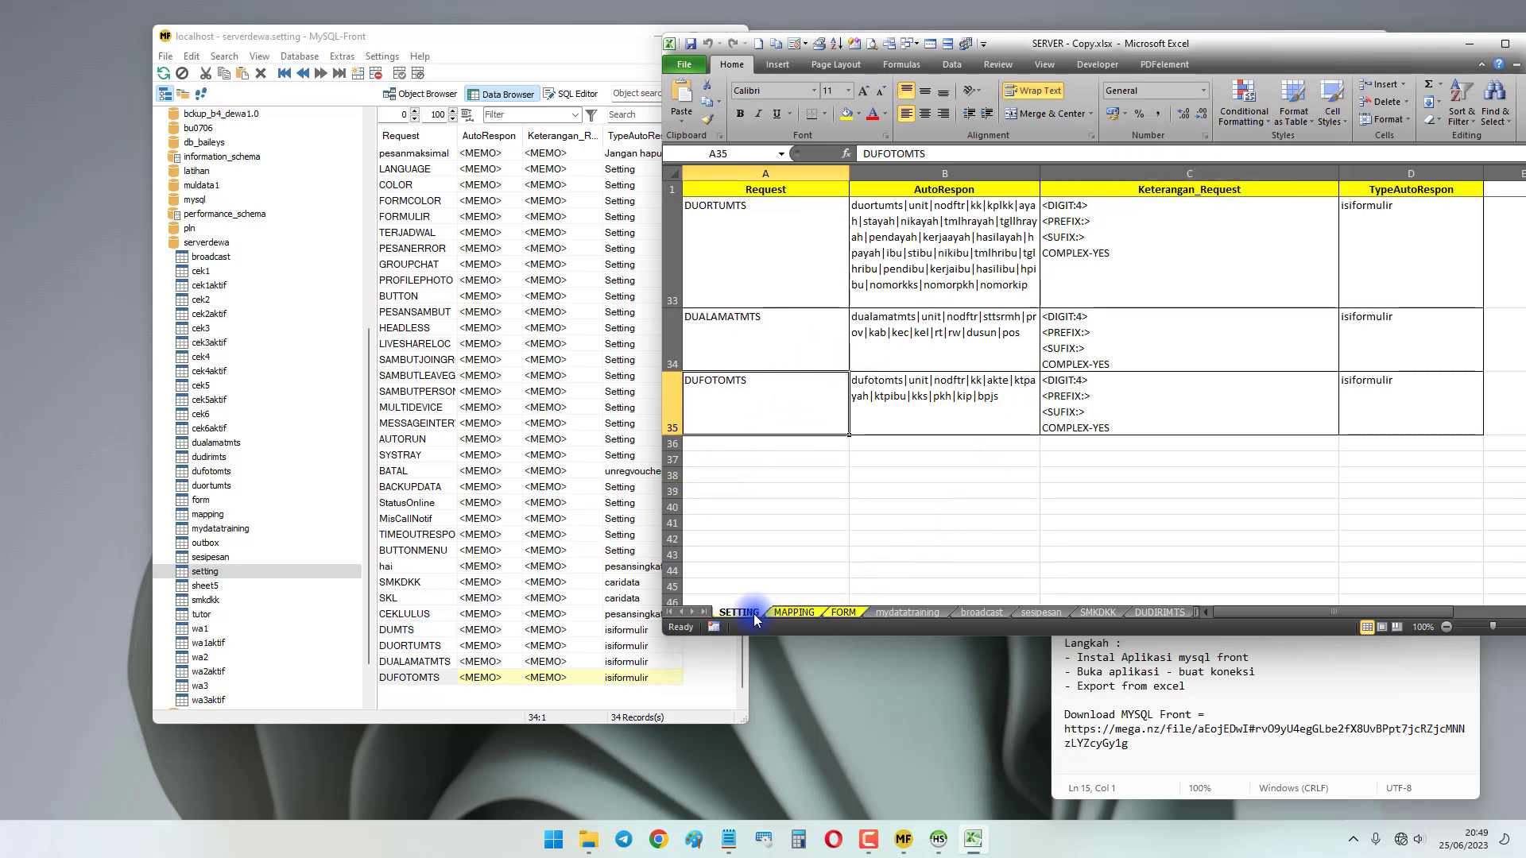
Show the workbook's last sheet names, then view the records of the cek3, wa1aktif and setting tables in MySQL-Front.
left_click(703, 613)
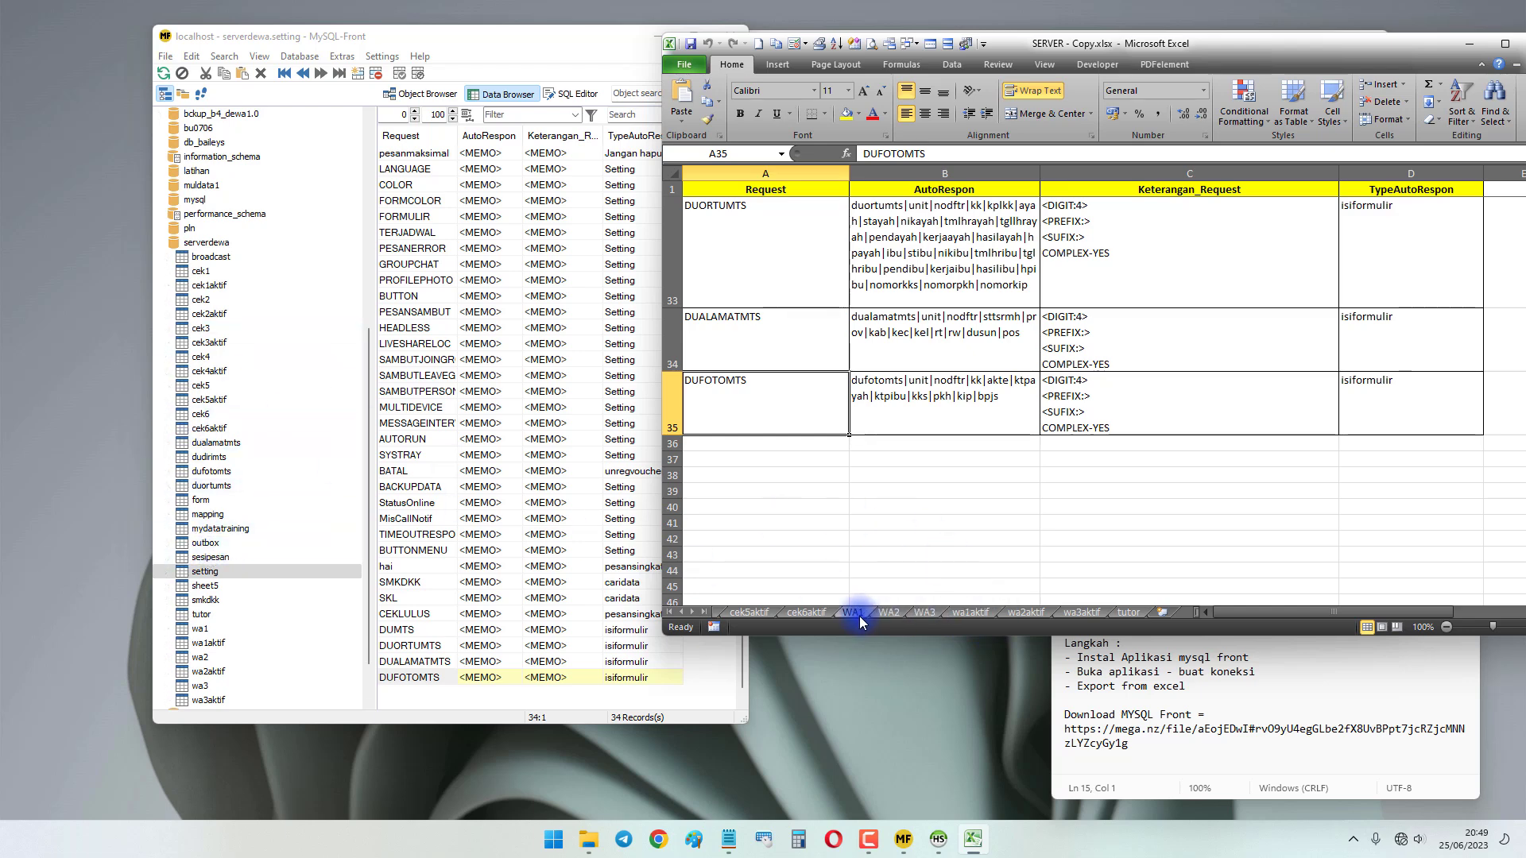
left_click(200, 628)
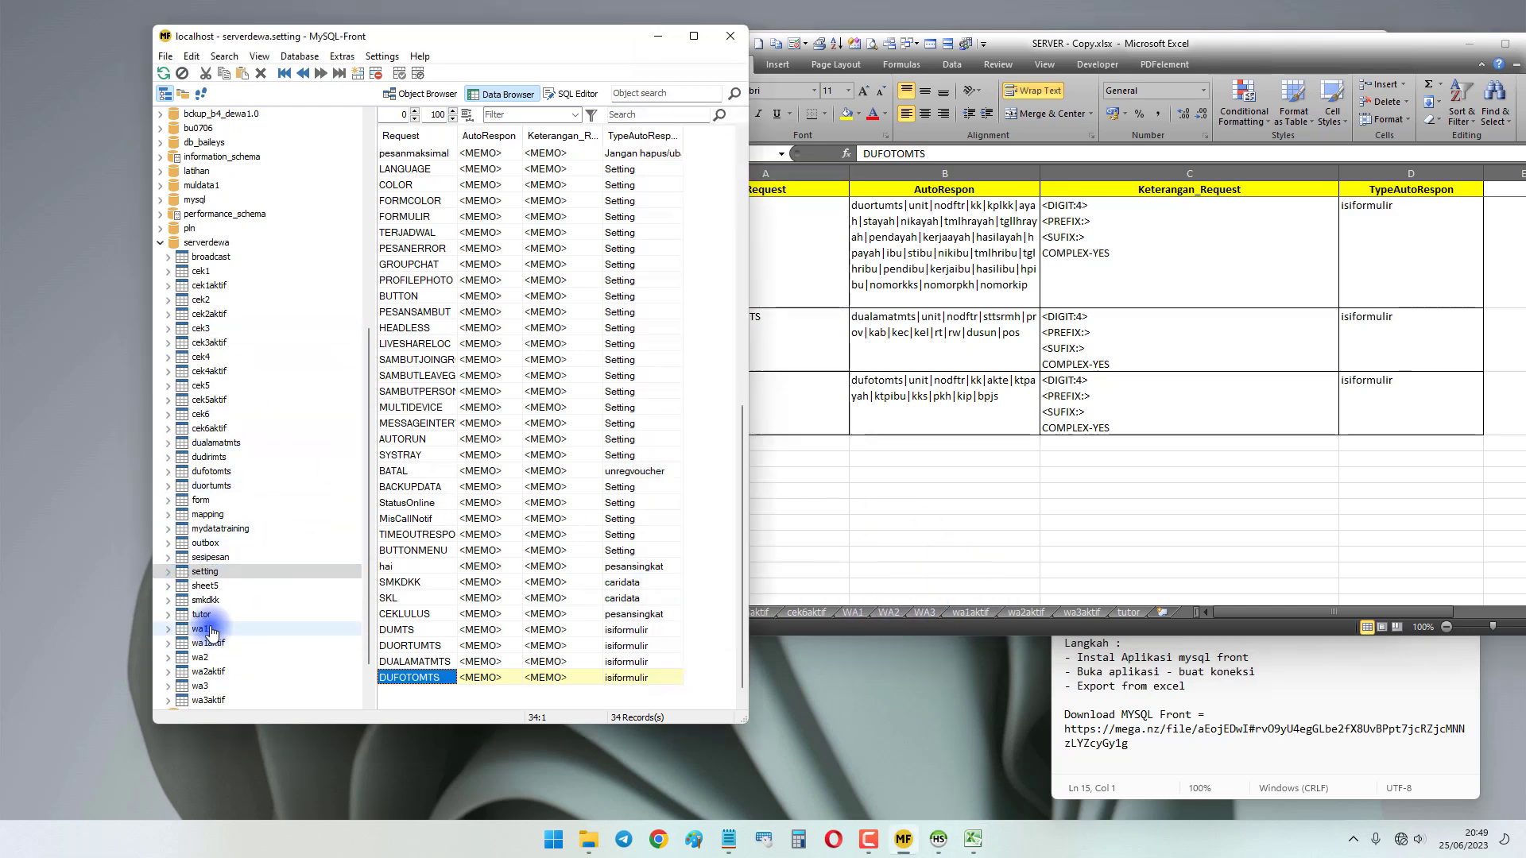
left_click(211, 650)
left_click(203, 329)
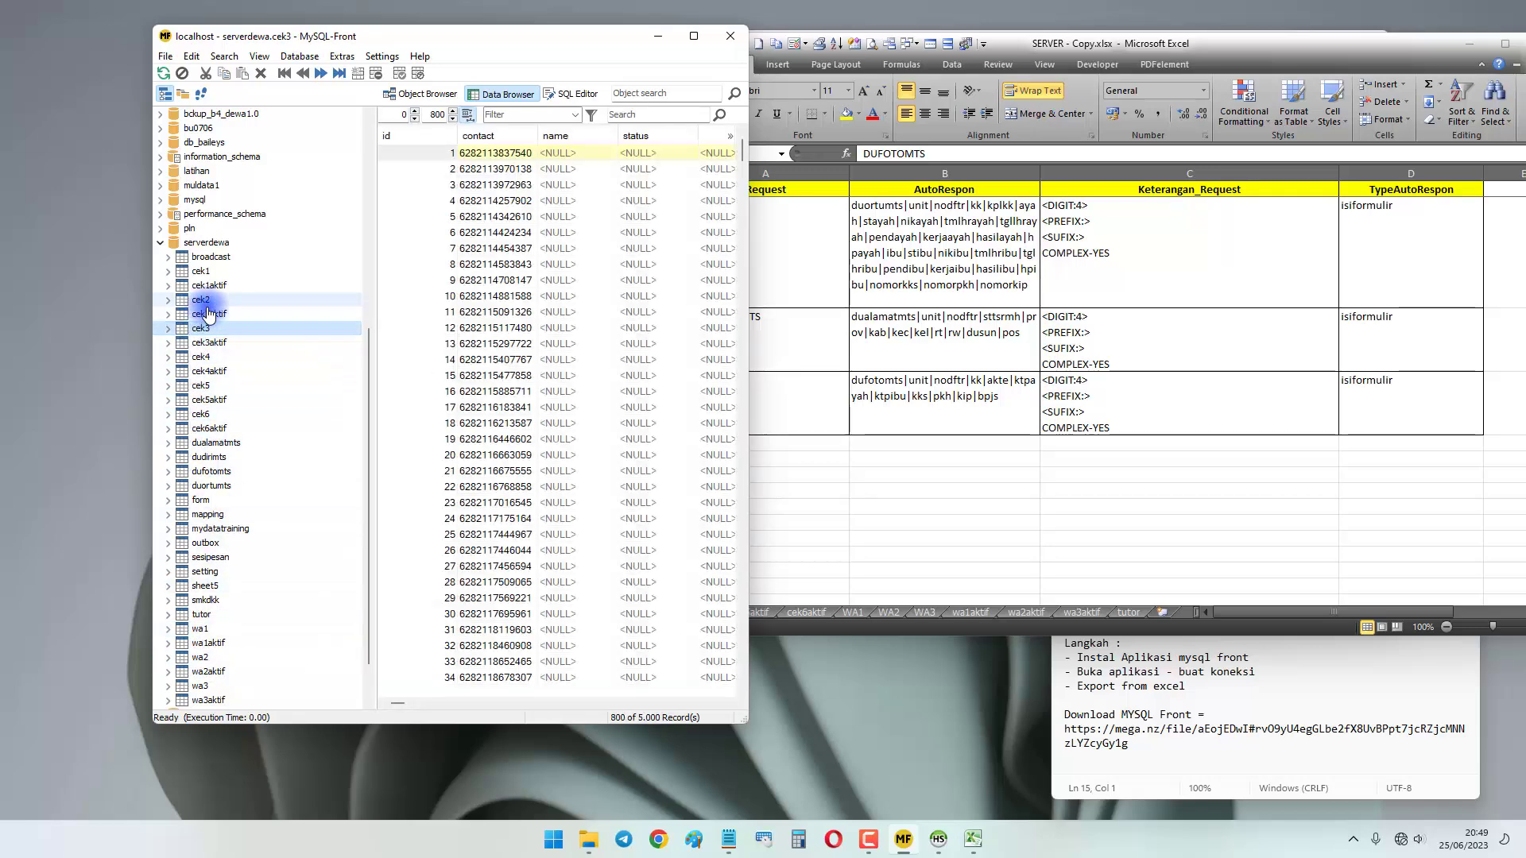
scroll(200, 607, "down", 2)
left_click(208, 586)
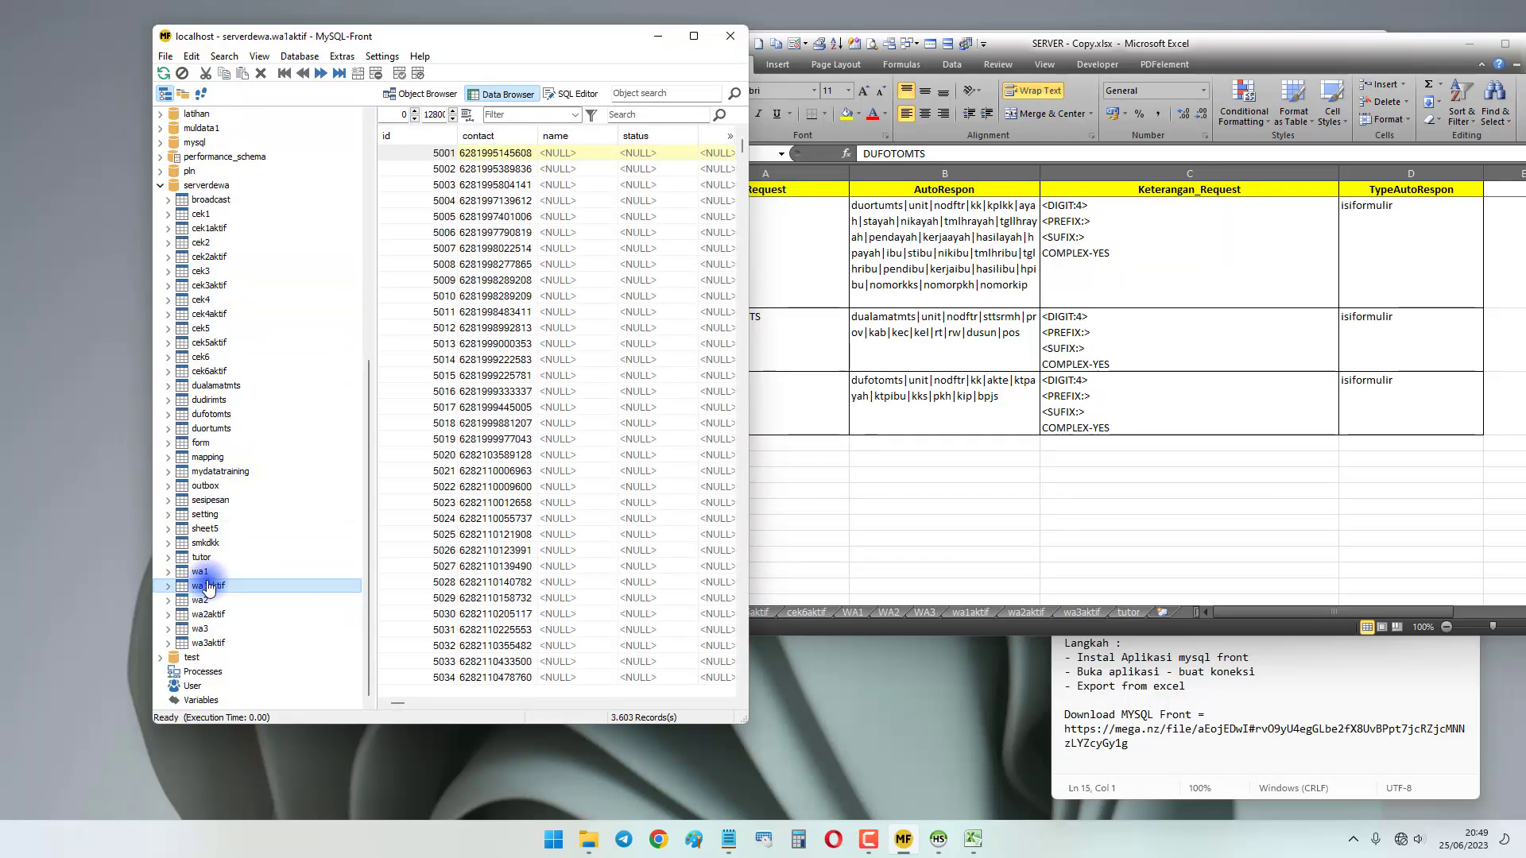
left_click(206, 515)
Close the SERVER - Copy.xlsx workbook and return to the serverdewa table list in MySQL-Front.
left_click(1073, 513)
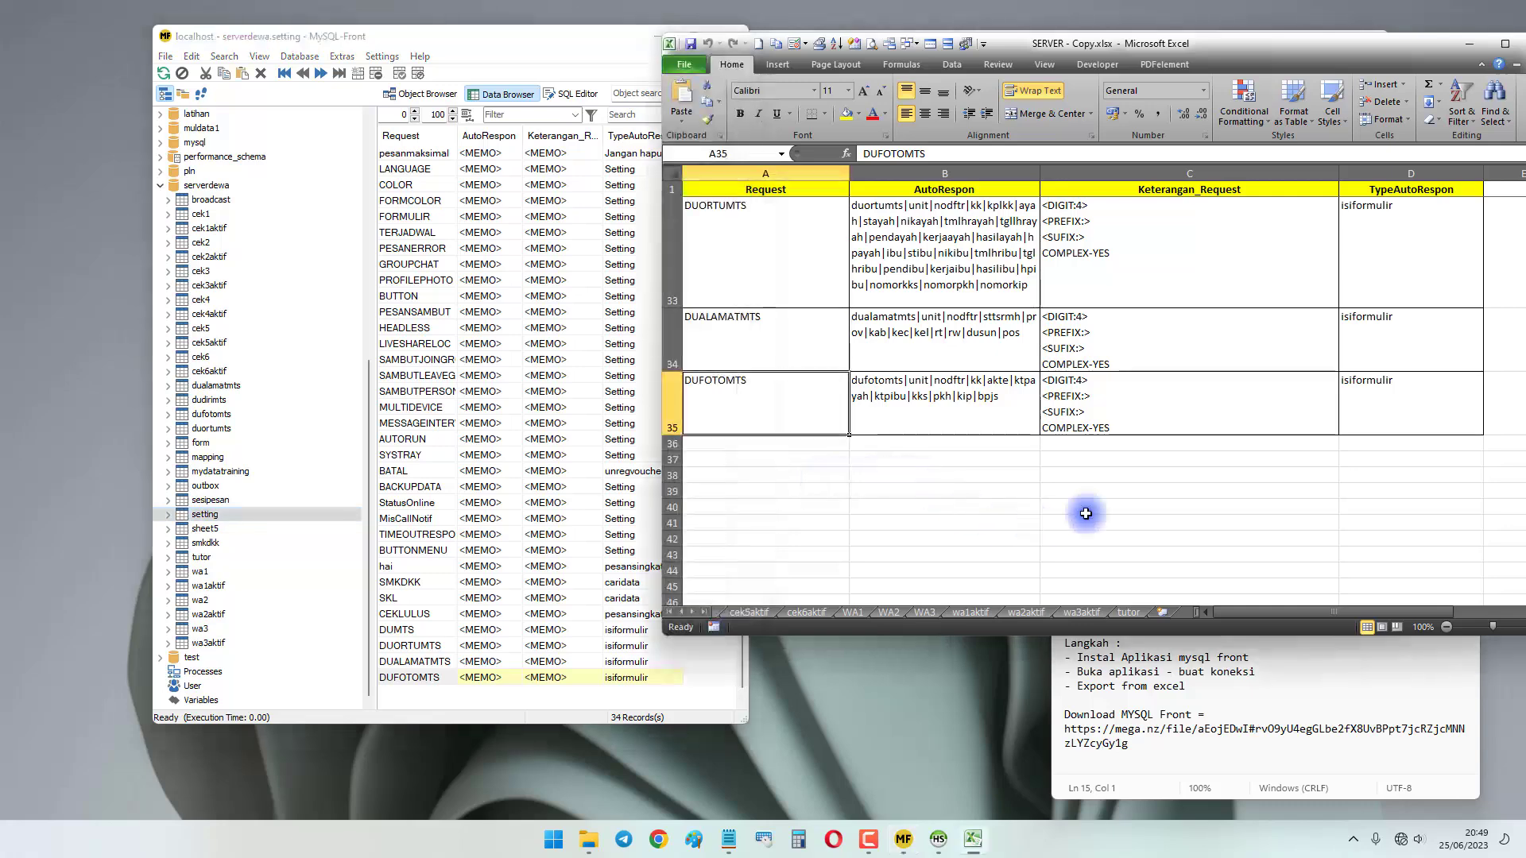
left_click_drag(1434, 46, 1343, 46)
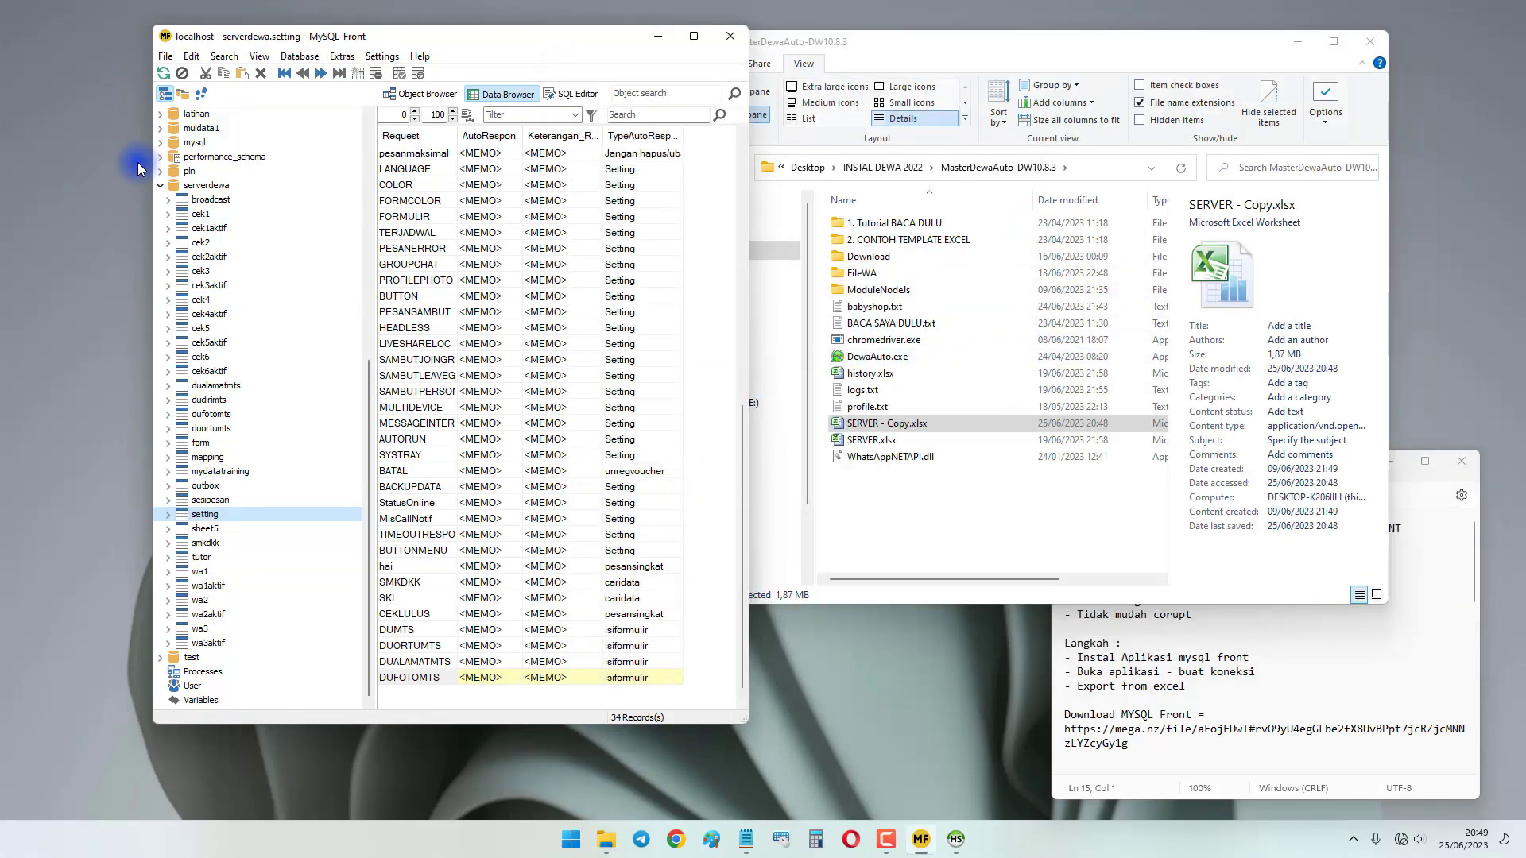
left_click(203, 185)
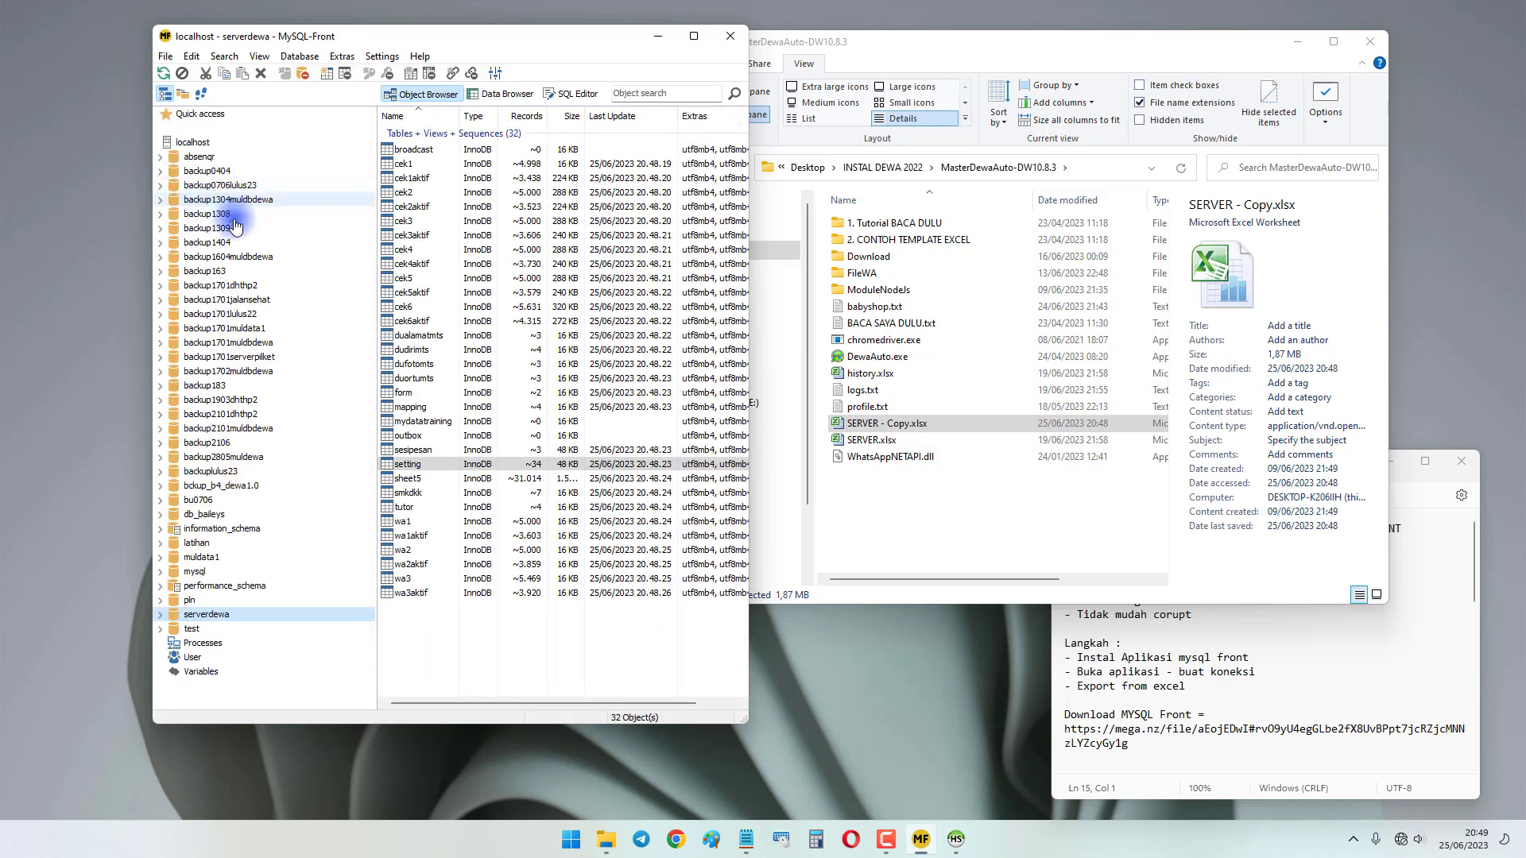
Open profile.txt from the MasterDewaAuto-DW10.8.3 folder in Notepad and place its window over the Explorer window.
left_click(930, 504)
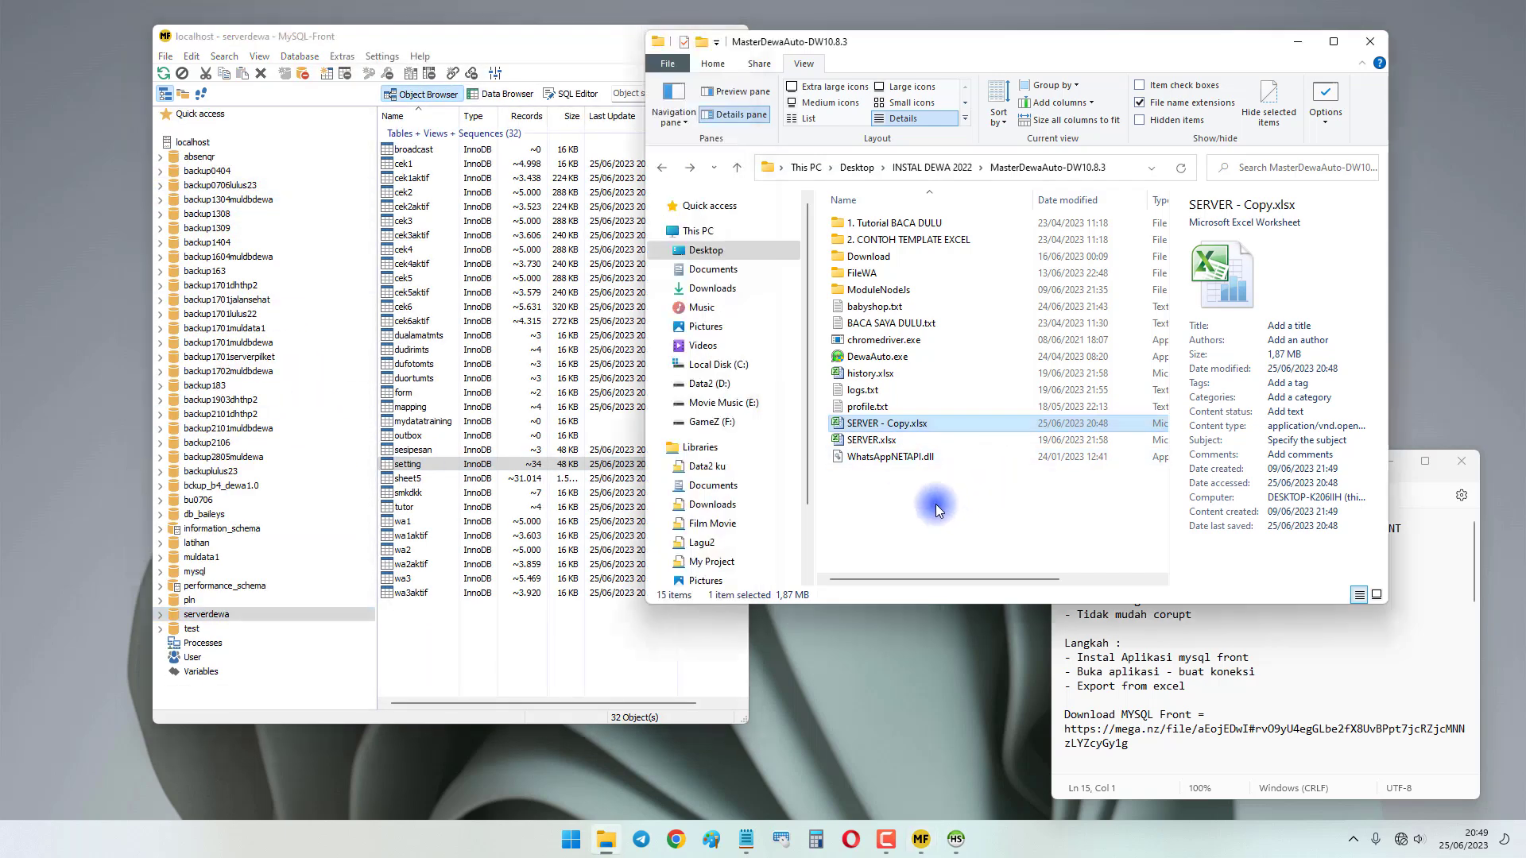
left_click(899, 429)
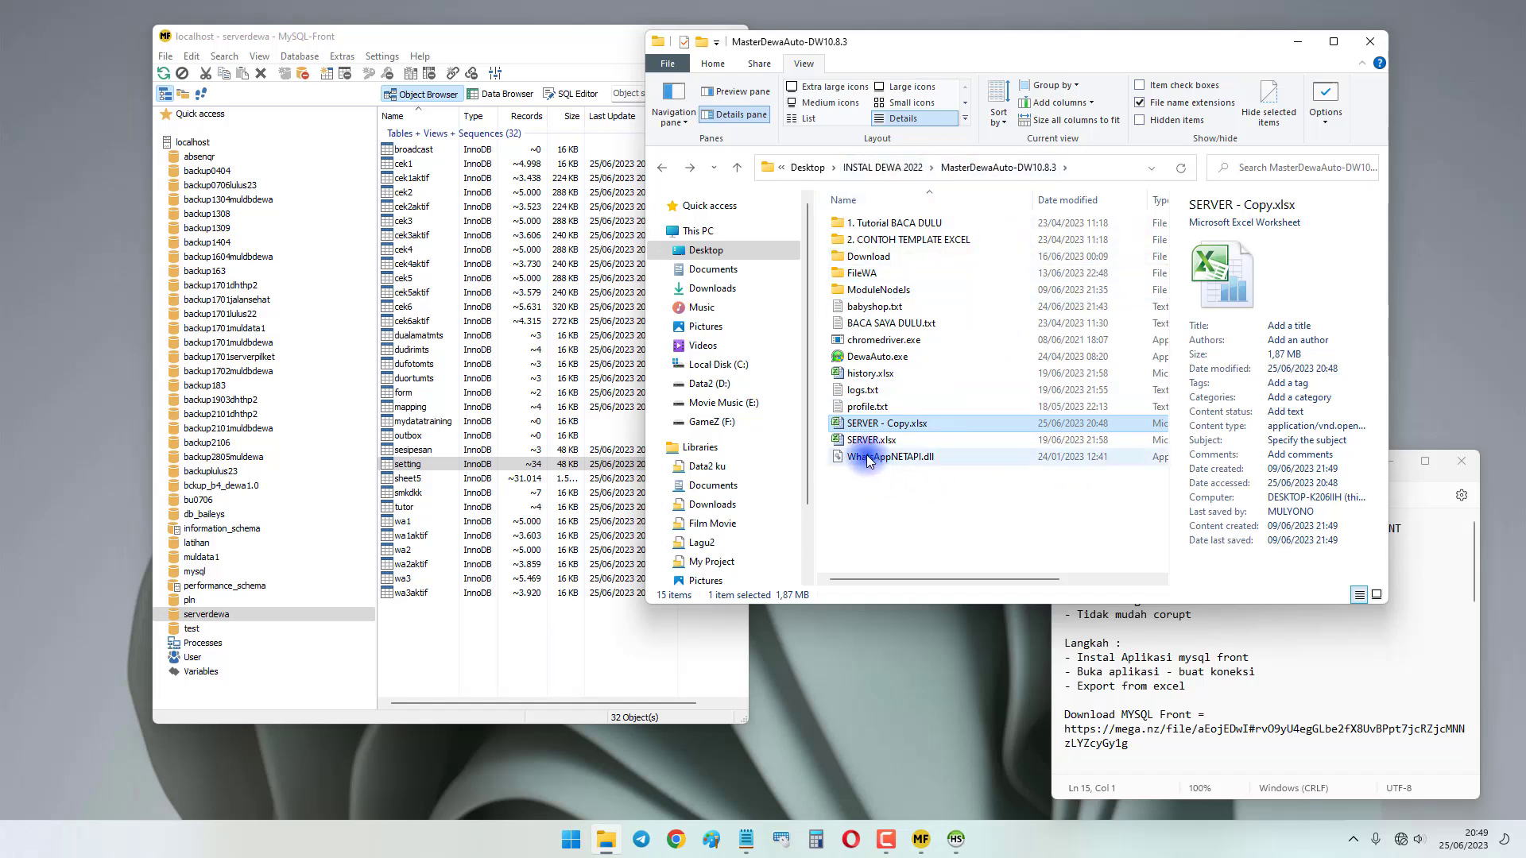
left_click(865, 410)
double_click(865, 411)
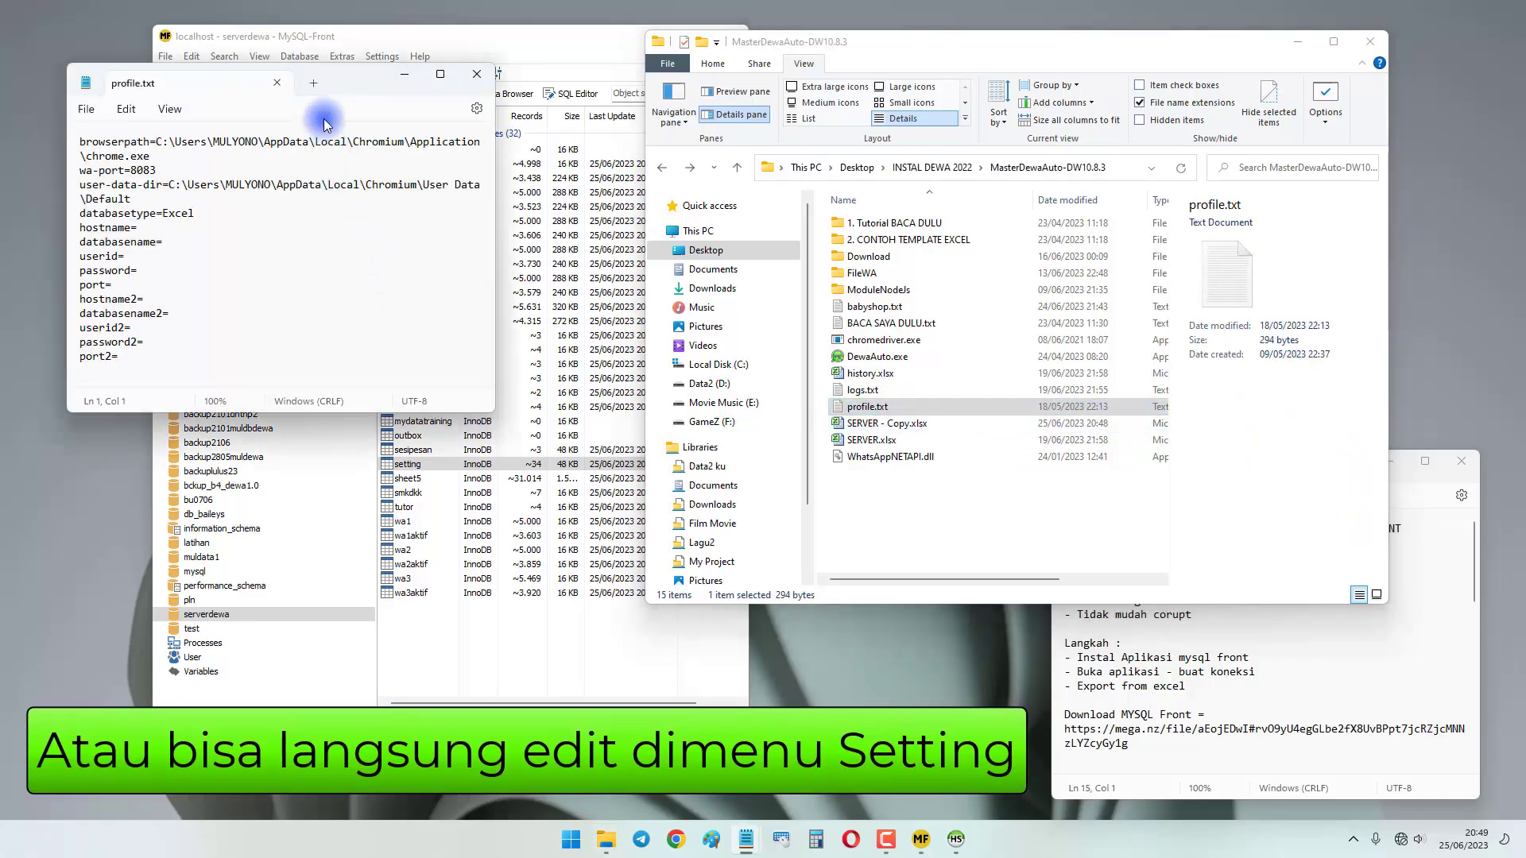
left_click_drag(403, 79, 1007, 259)
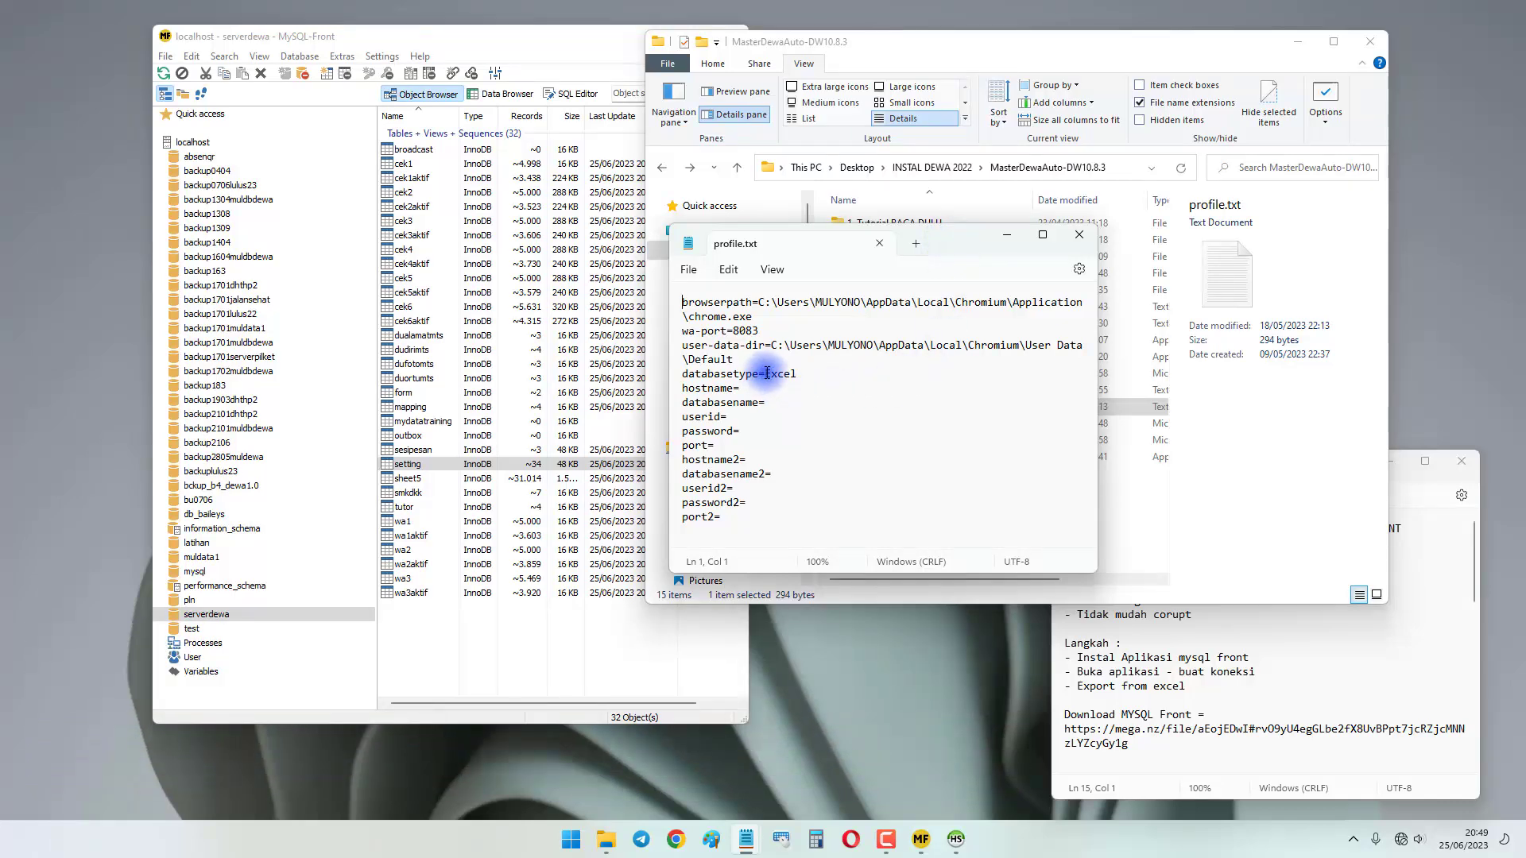
Replace the databasetype value in profile.txt with mysql.
left_click_drag(767, 373, 798, 374)
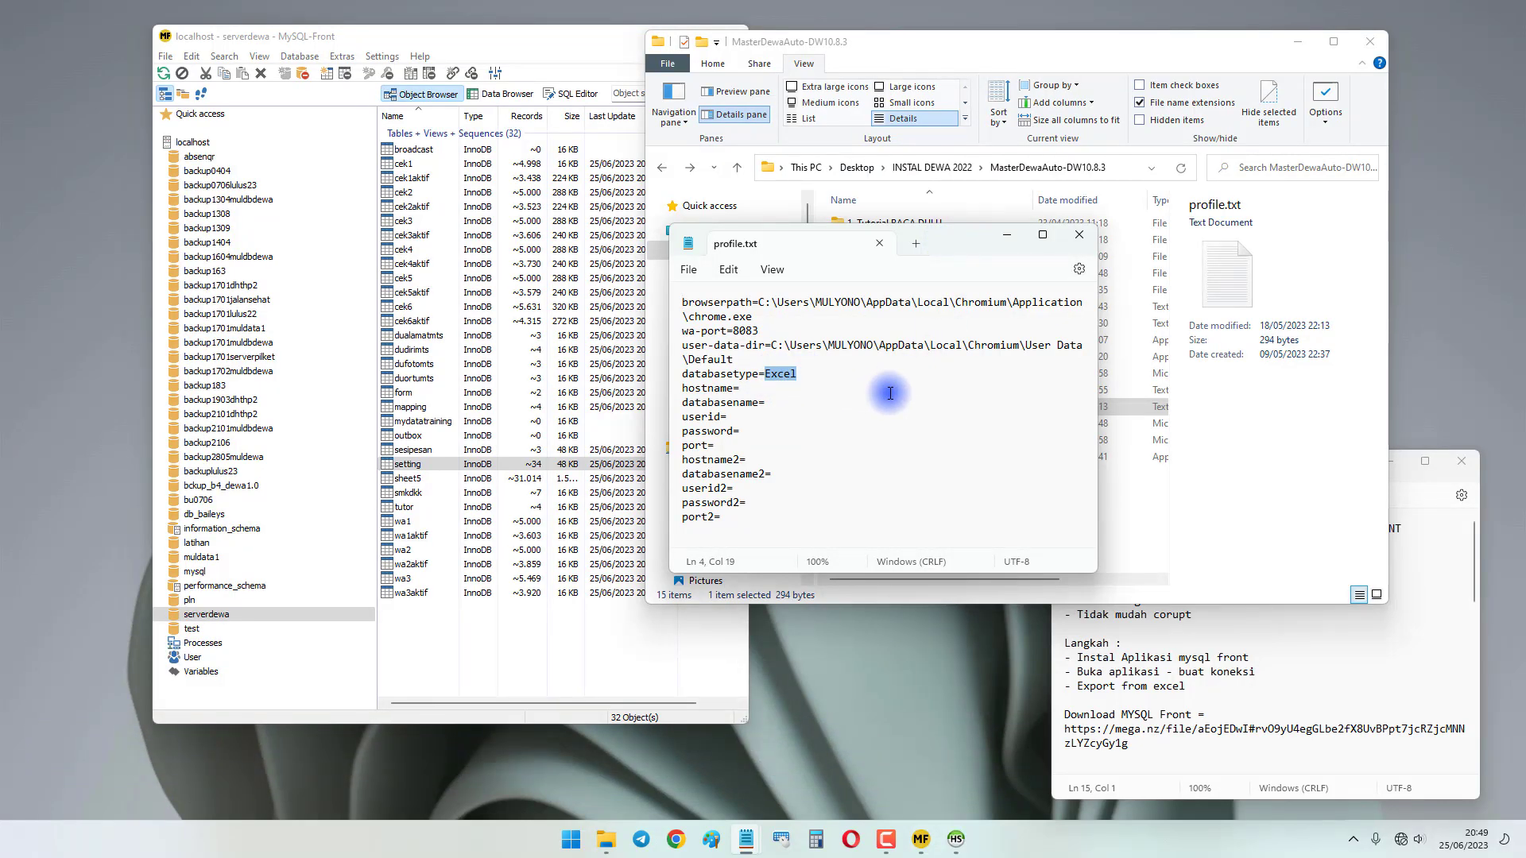
type("mysql")
key("Left")
key("Left")
key("Left")
key("Left")
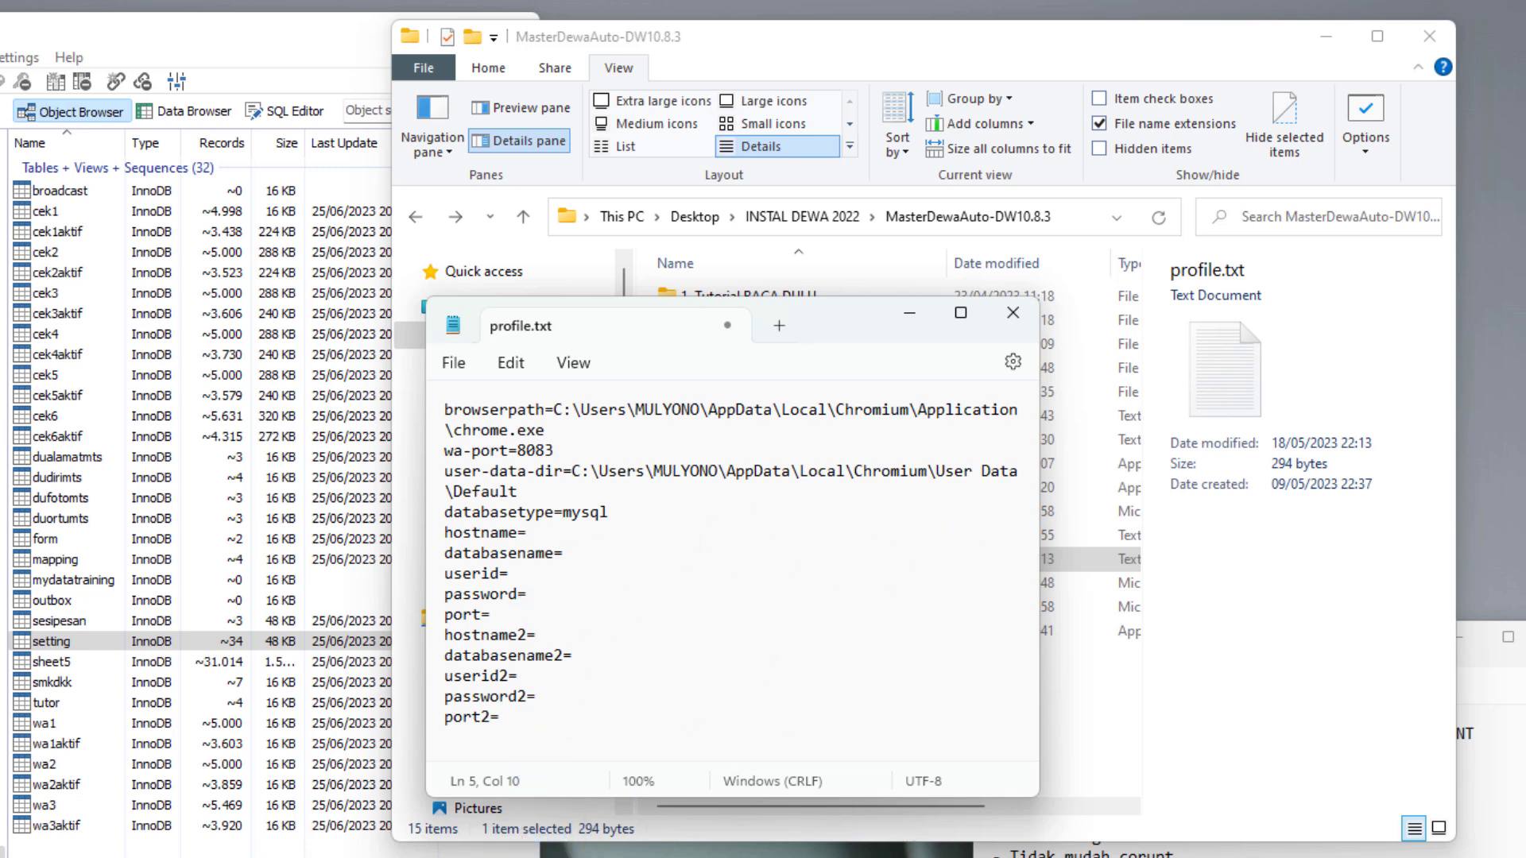
Close the open HeidiSQL window and reopen HeidiSQL at its session manager to view the LOKAL session's connection settings.
left_click(1021, 856)
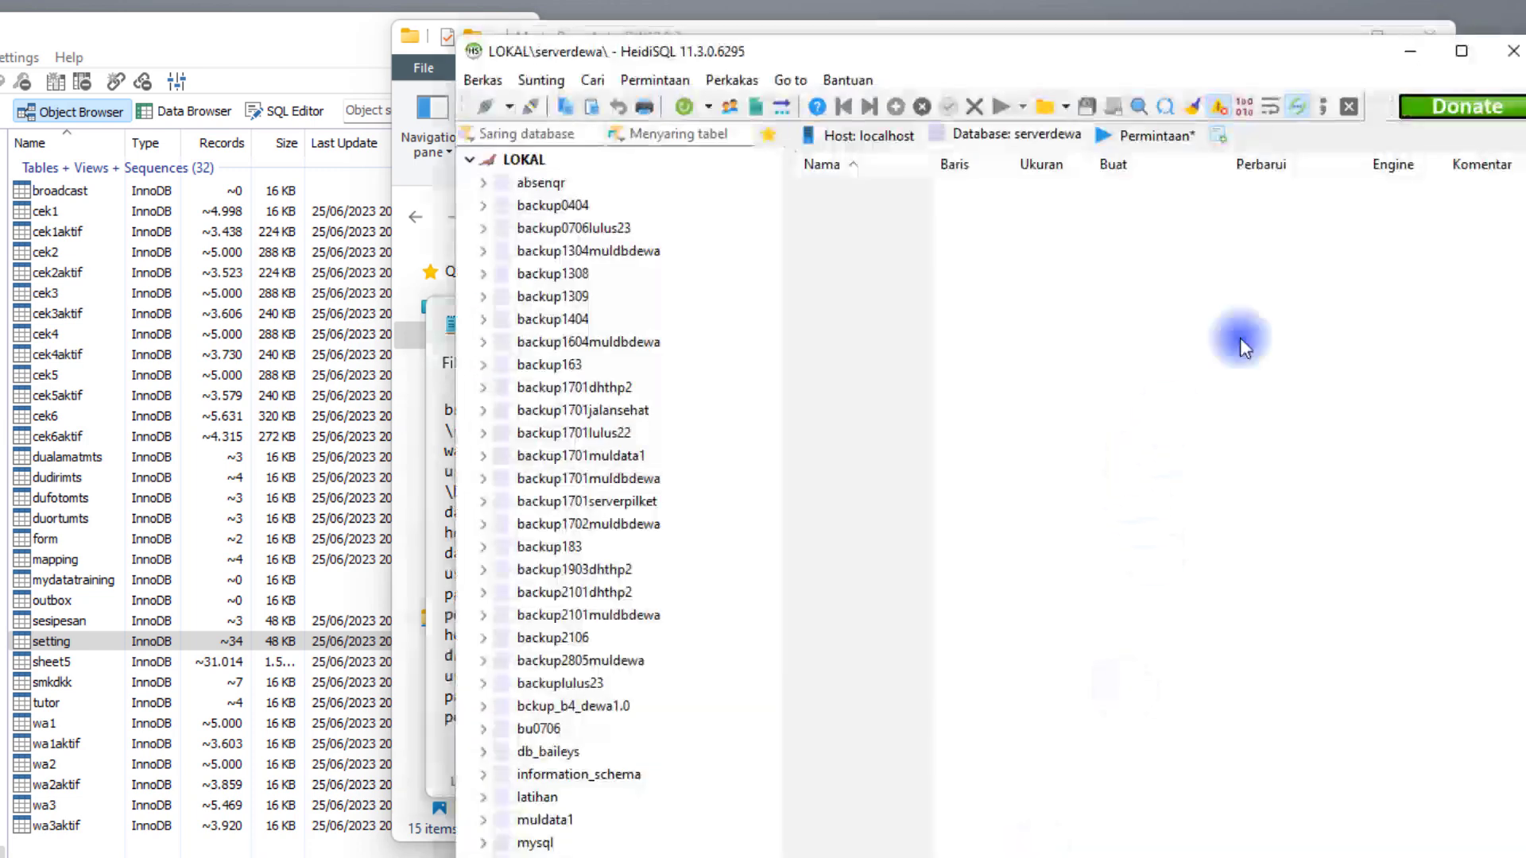
left_click(1513, 51)
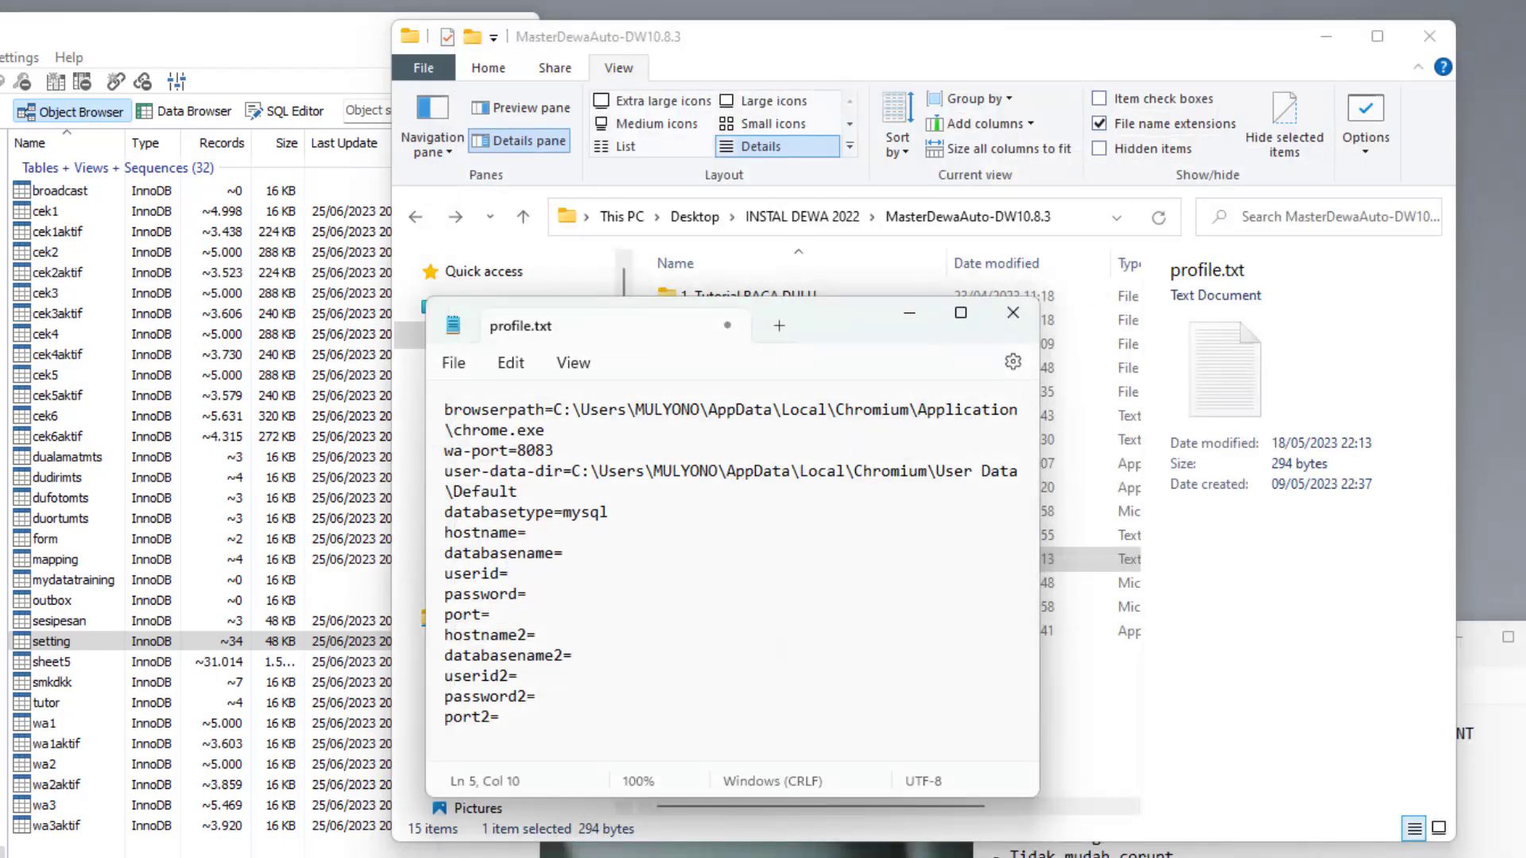
key("super")
left_click(743, 529)
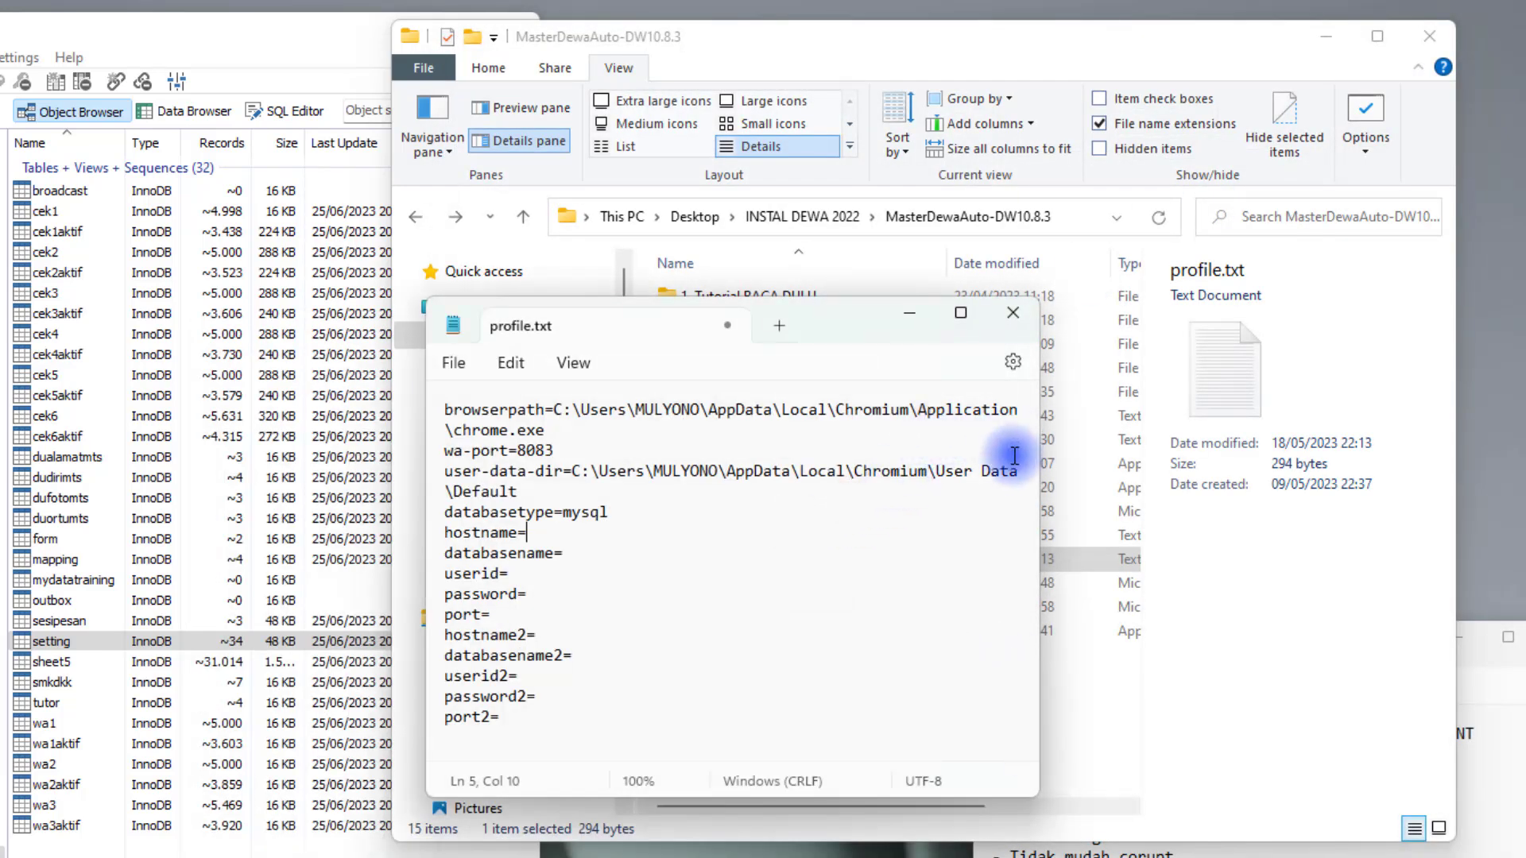
left_click_drag(870, 59, 937, 51)
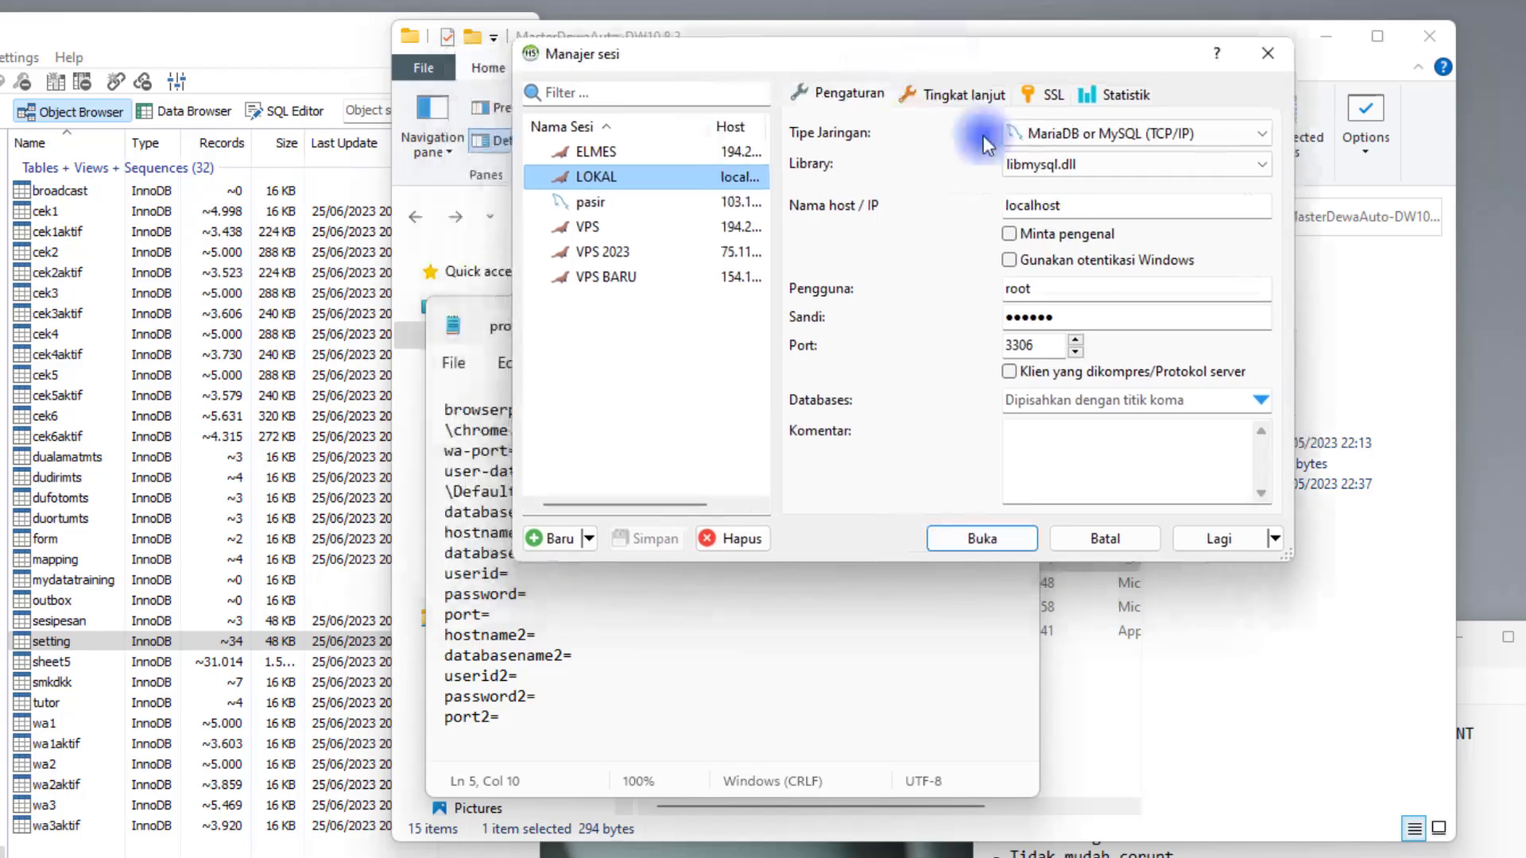
Set hostname to localhost, copied from HeidiSQL's LOKAL session, and databasename to serverdewa in profile.txt.
double_click(1073, 204)
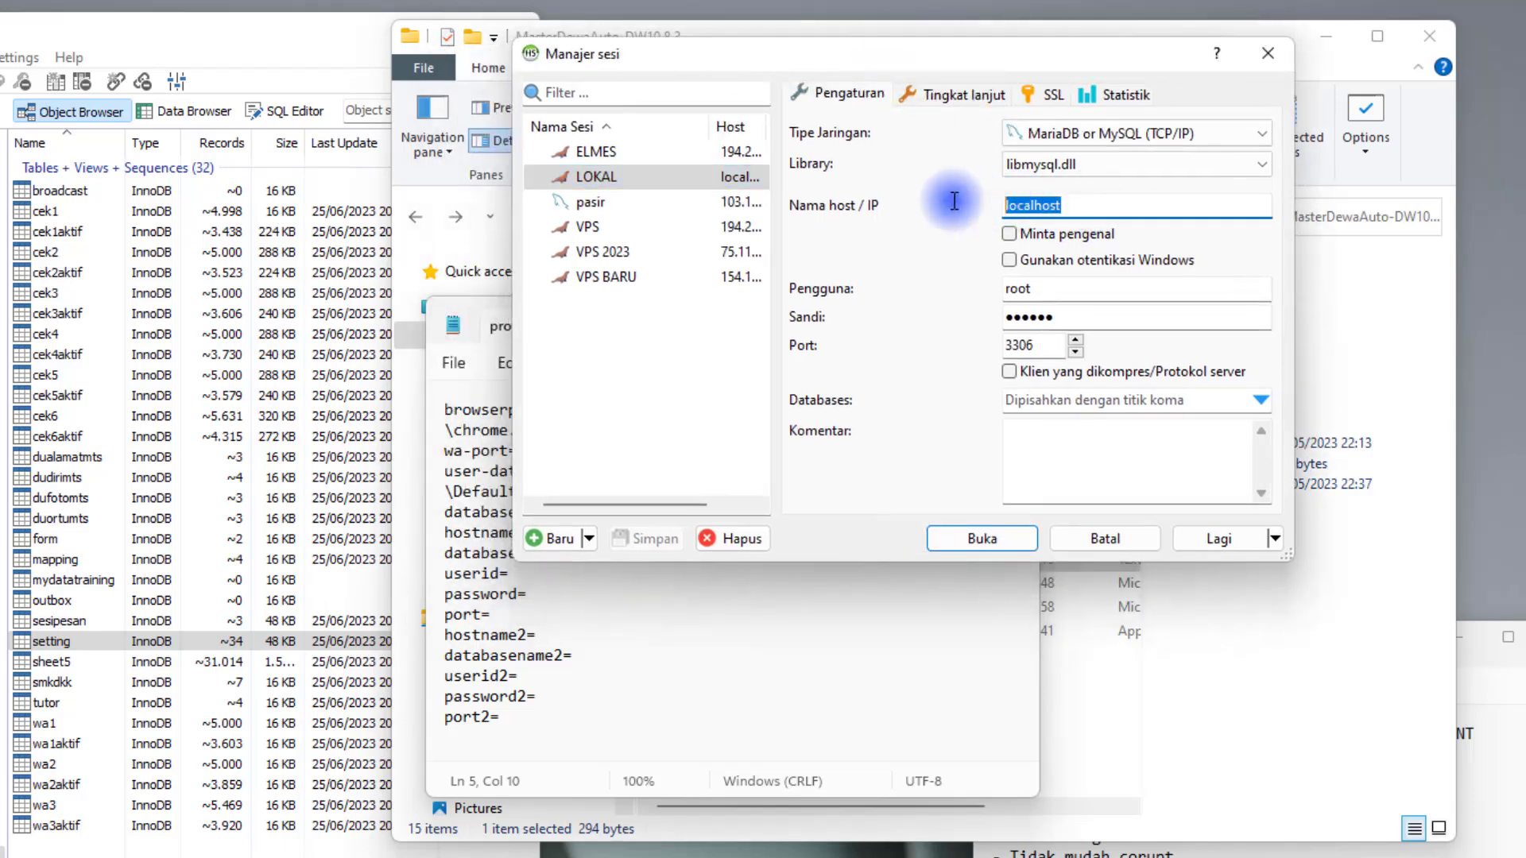
left_click(586, 593)
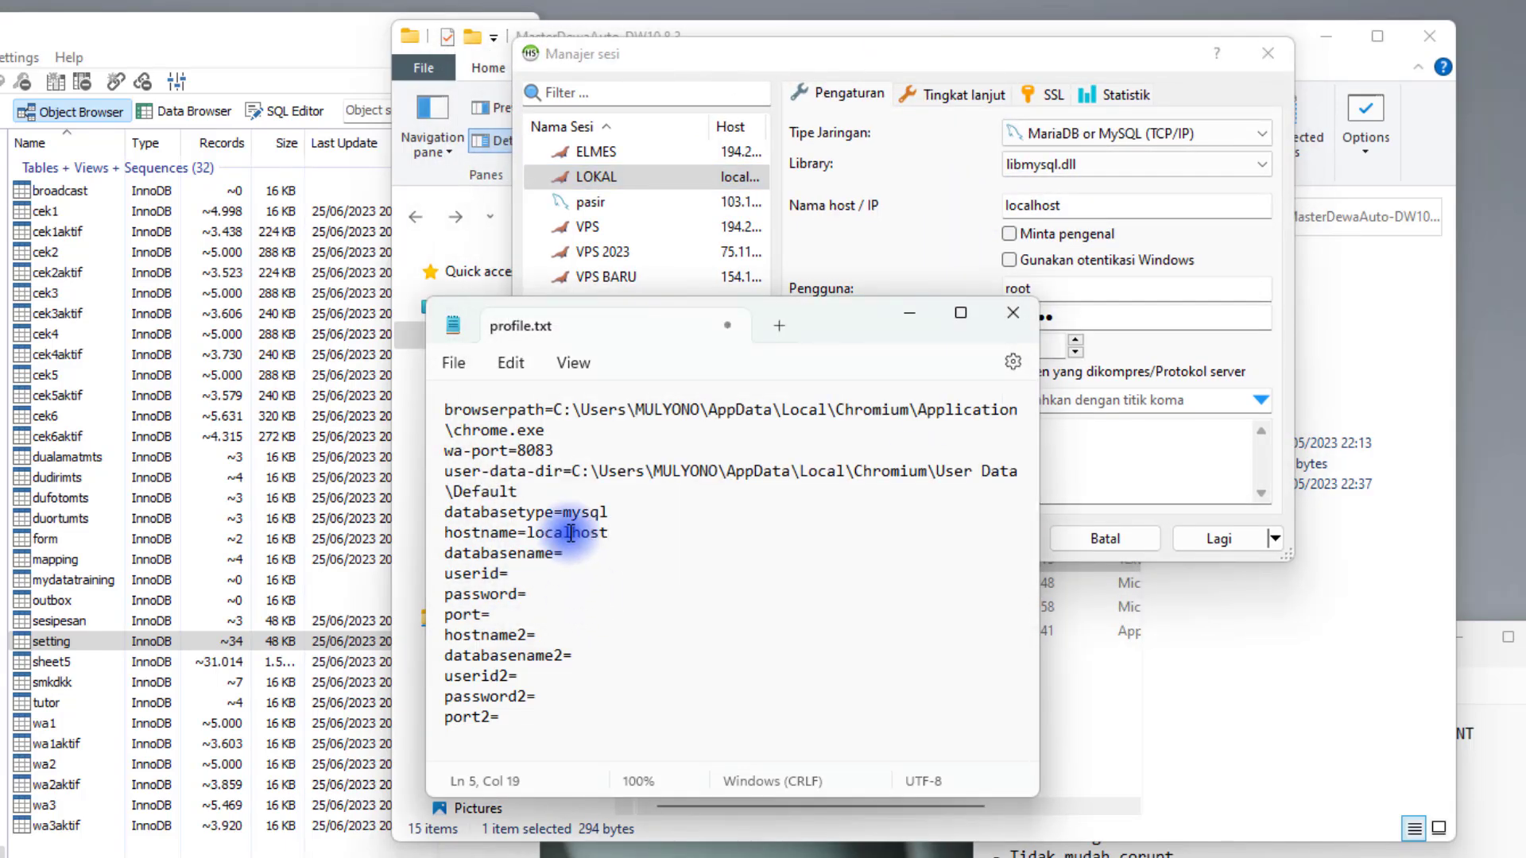
left_click(605, 557)
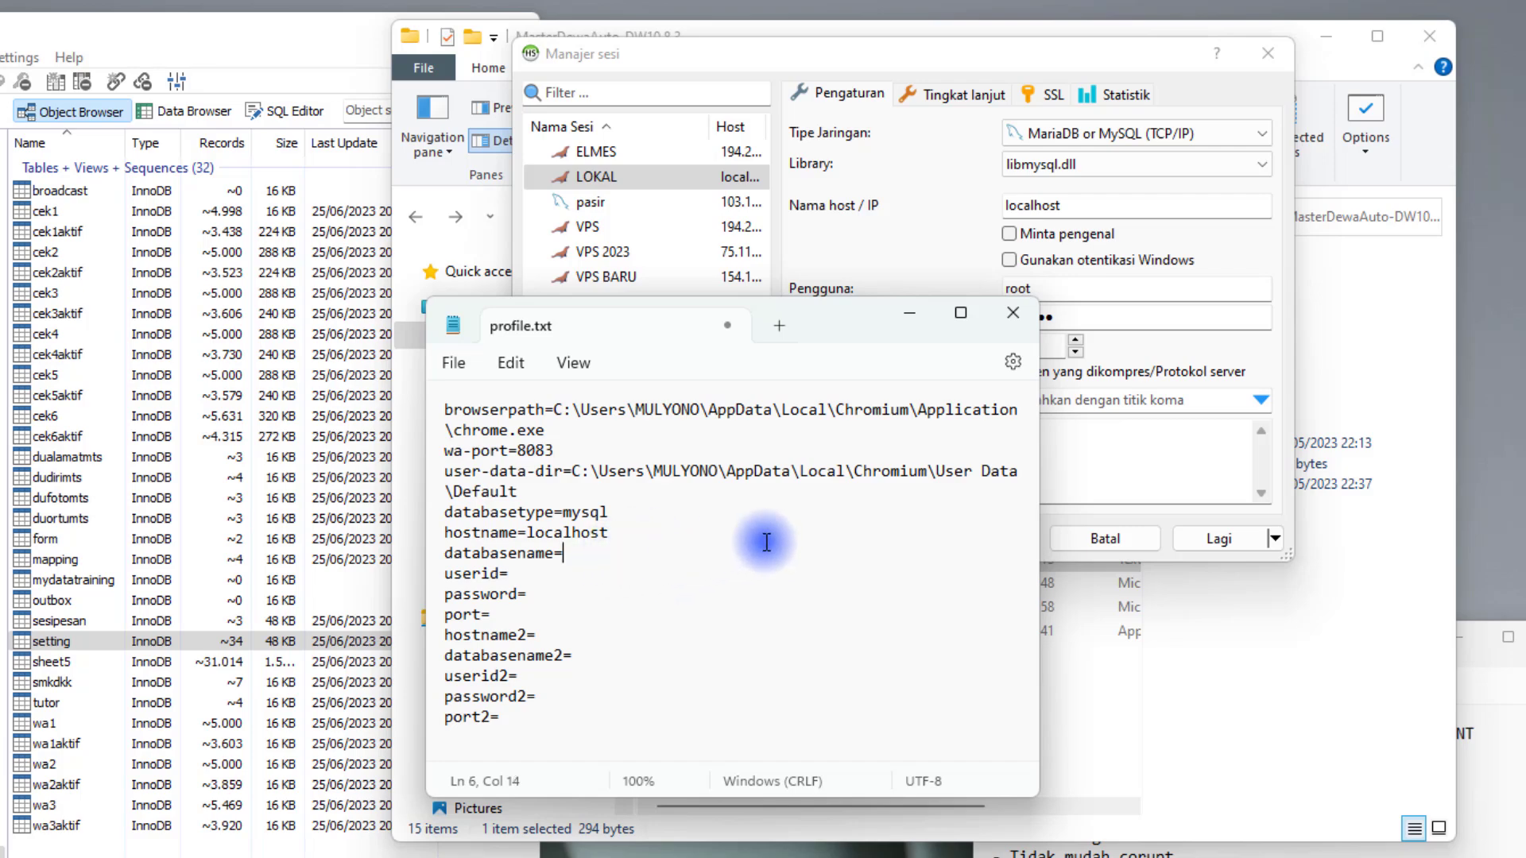
left_click_drag(828, 325, 780, 359)
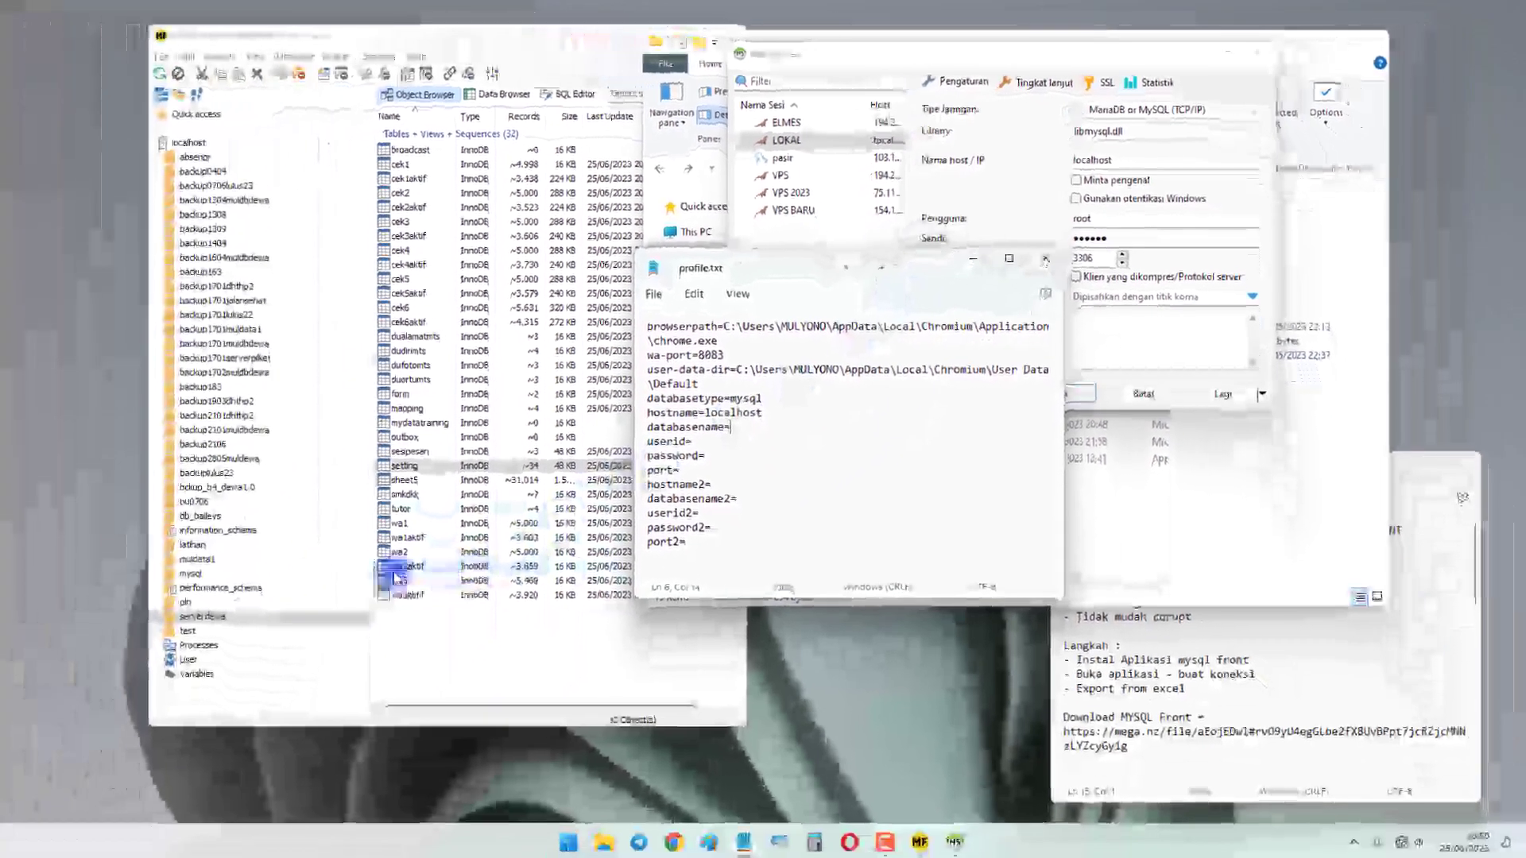
left_click(224, 617)
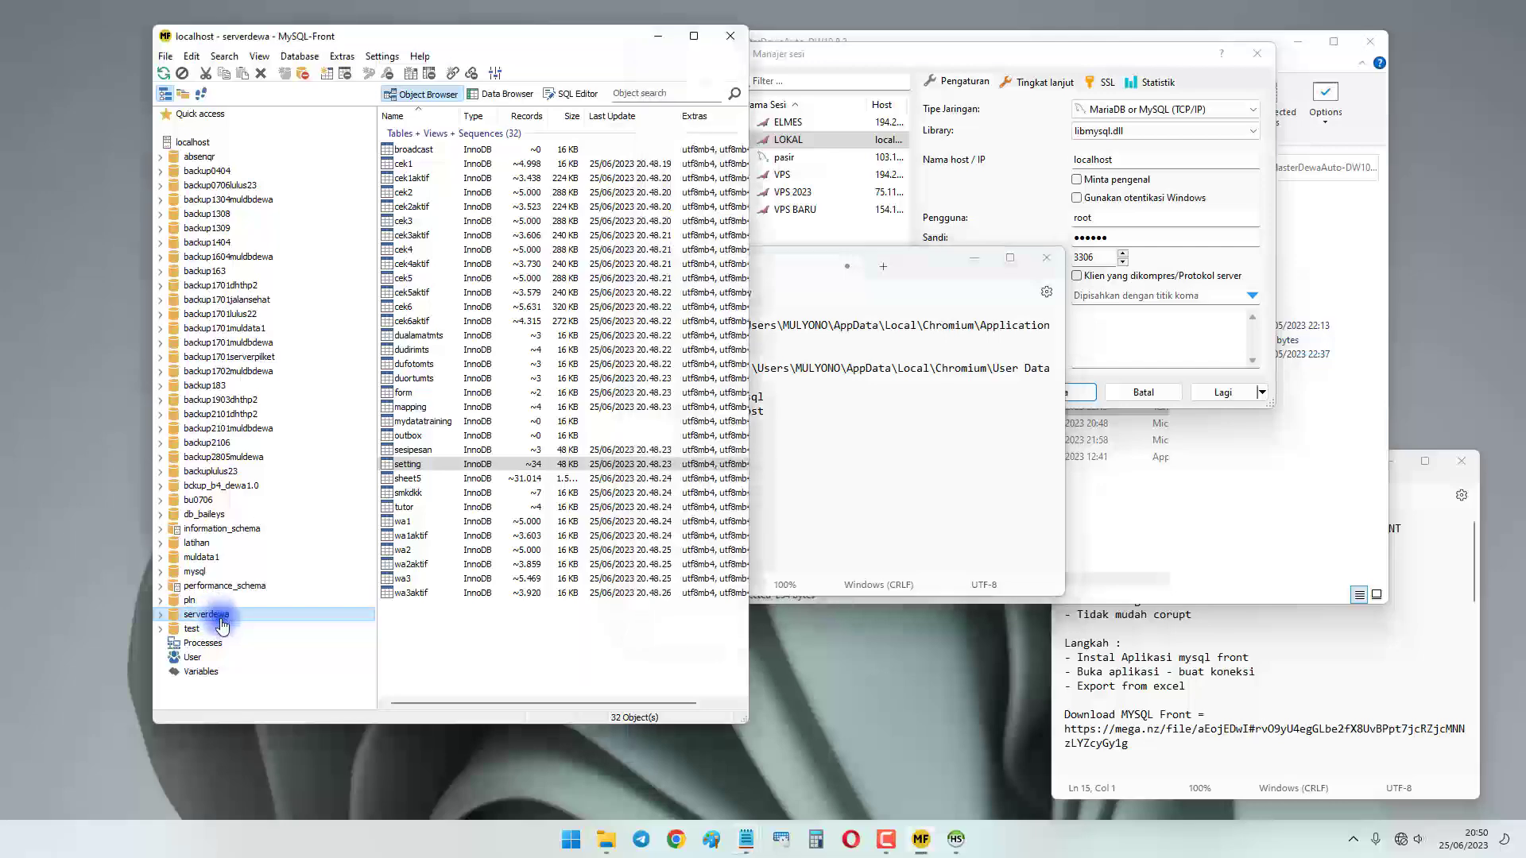
left_click(843, 399)
left_click(737, 426)
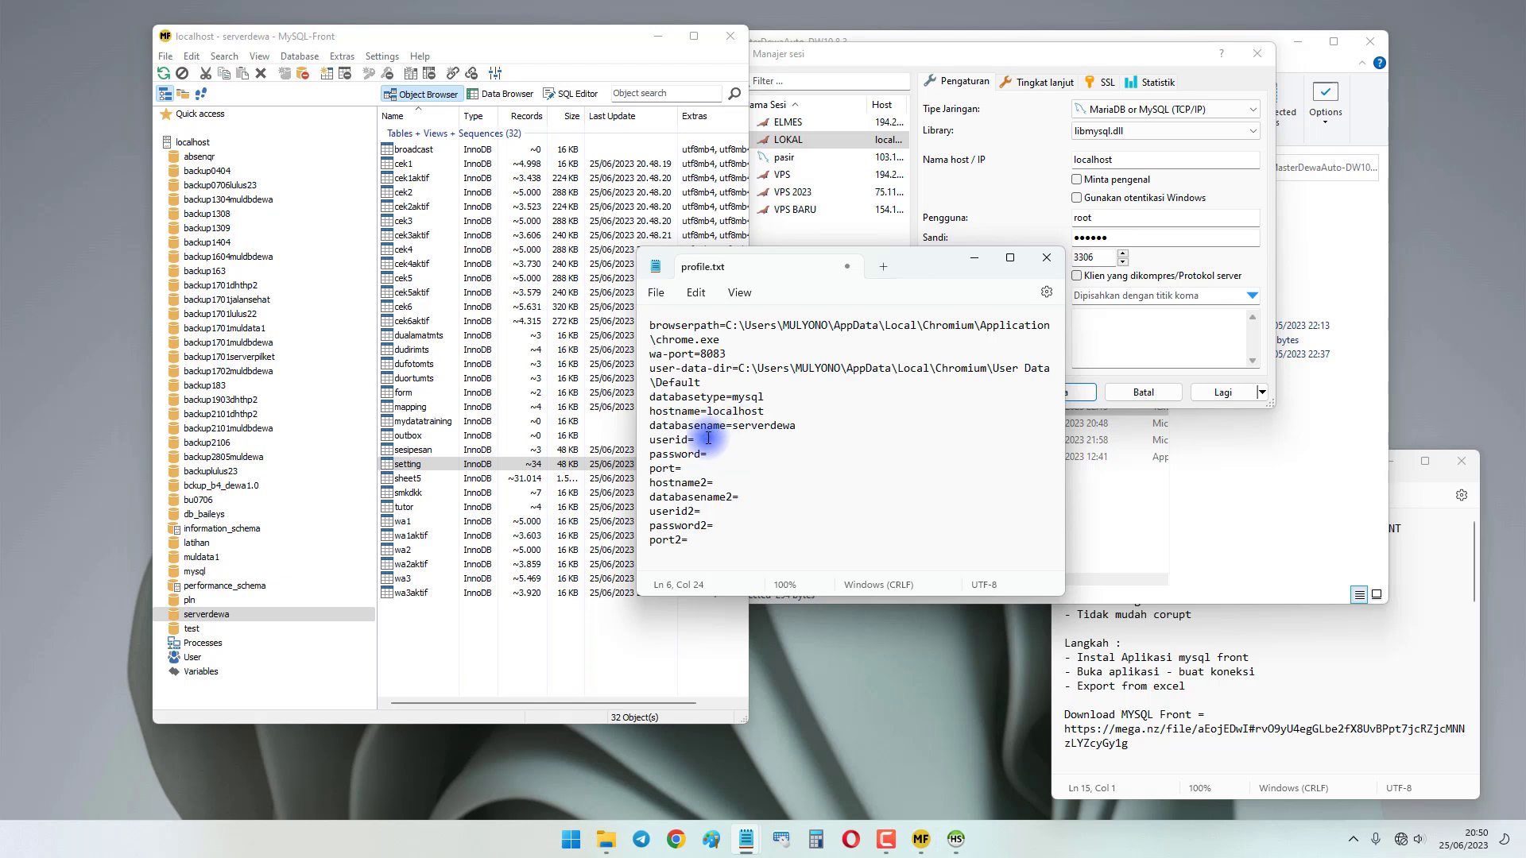
Fill in the first userid in profile.txt with root from the LOKAL session and enter the database password below it.
left_click(1064, 220)
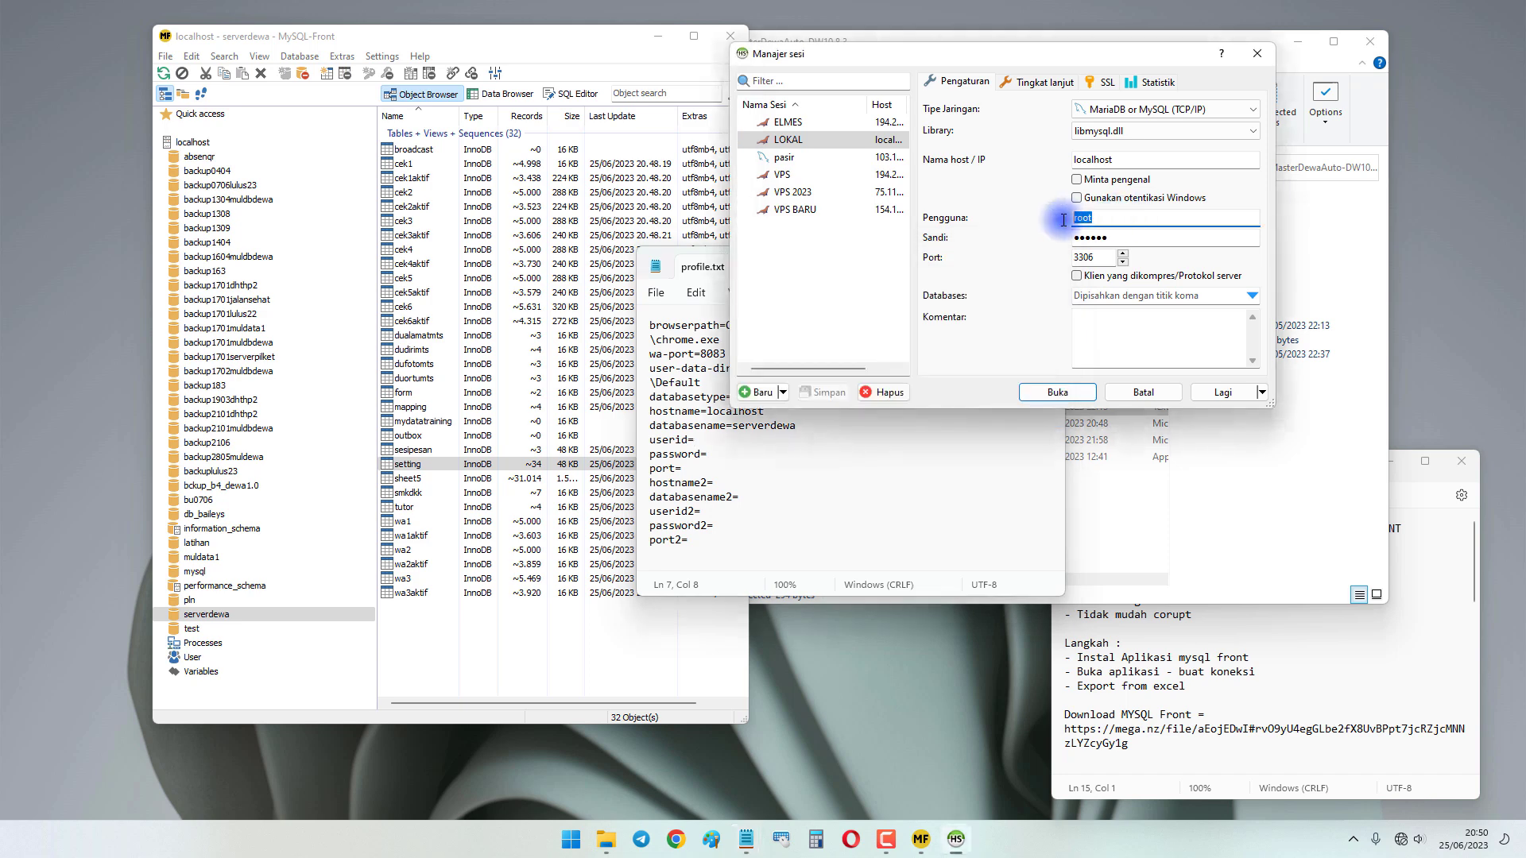
left_click(739, 438)
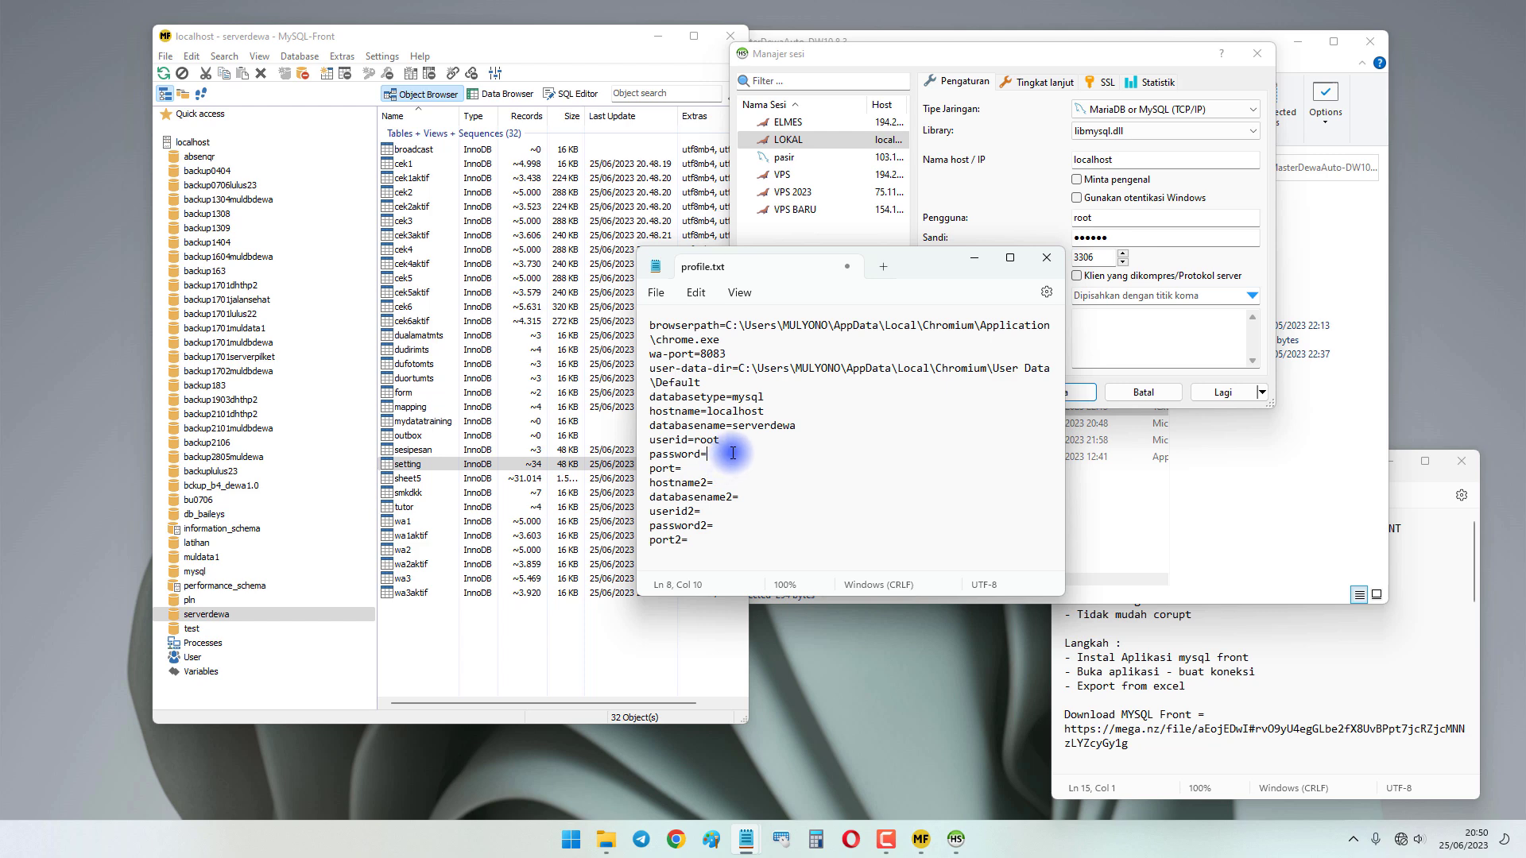
left_click(1063, 237)
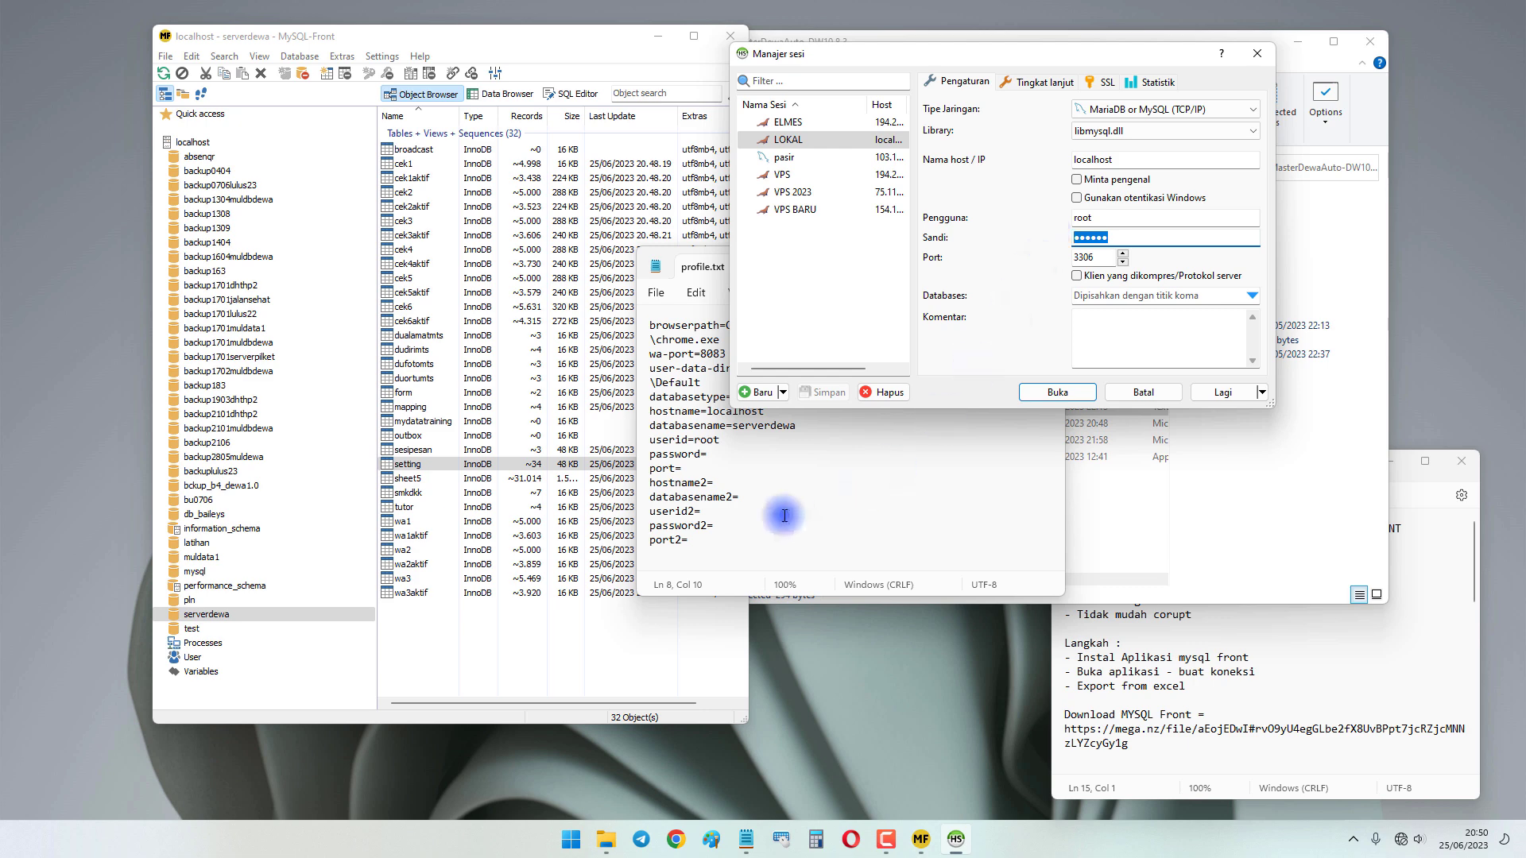
left_click(763, 459)
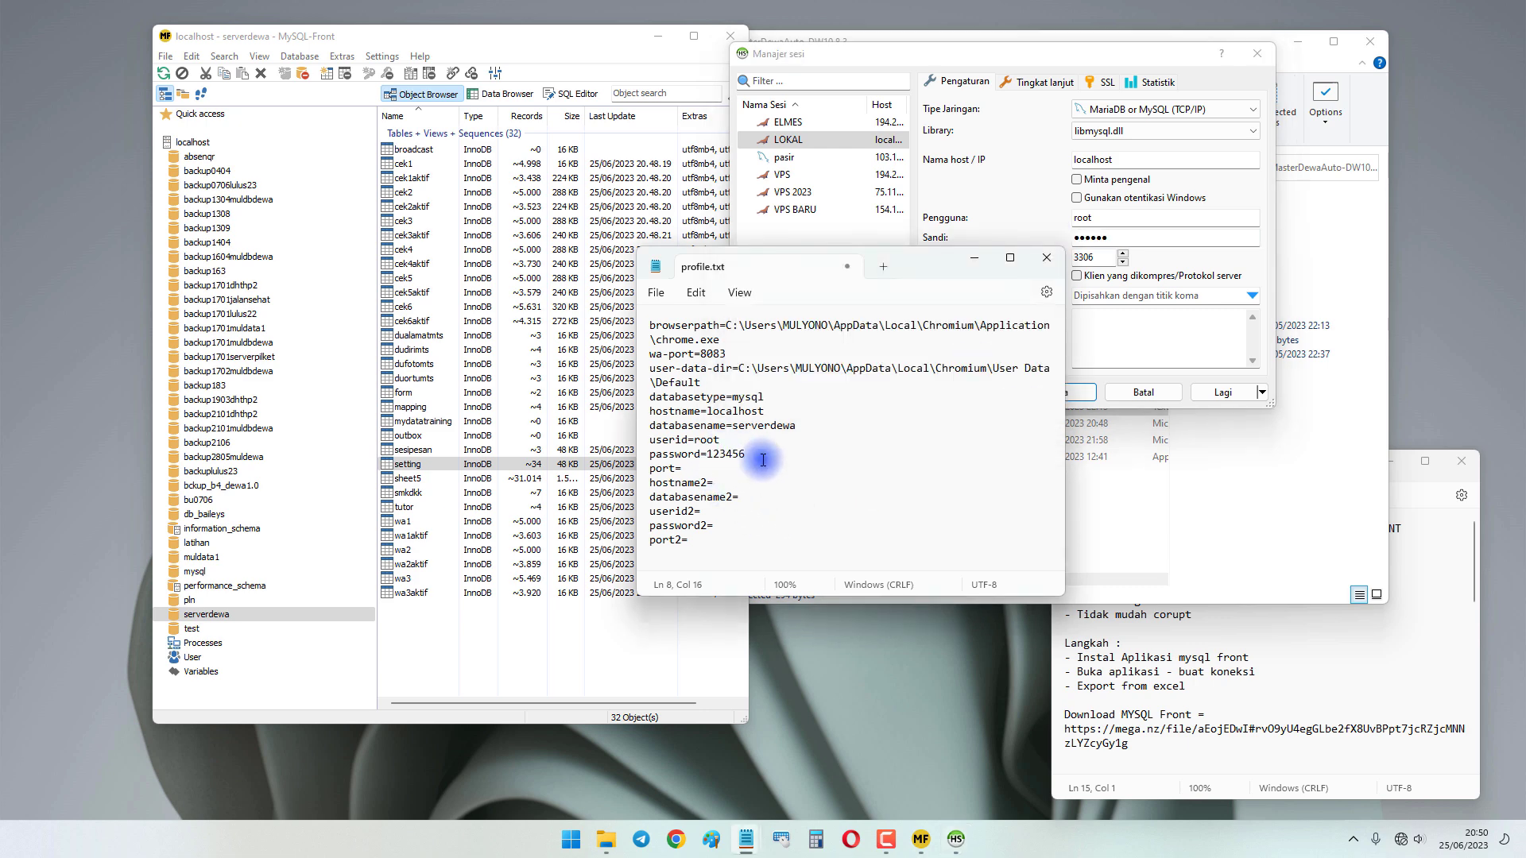
Save profile.txt, close its Notepad window and return to the MasterDewaAuto-DW10.8.3 folder.
key("ctrl+s")
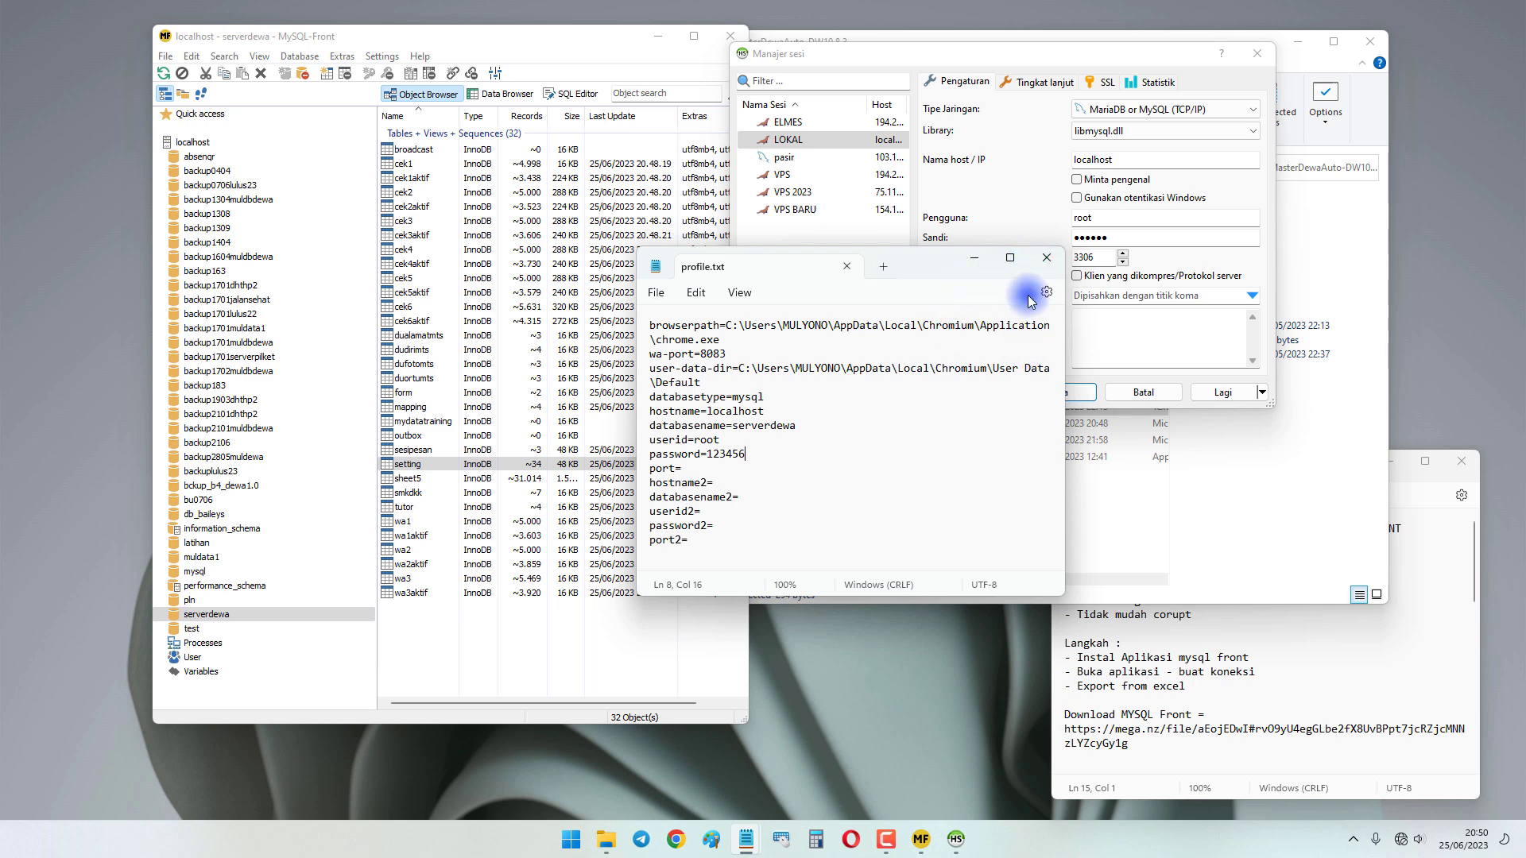
left_click(1046, 257)
left_click(911, 539)
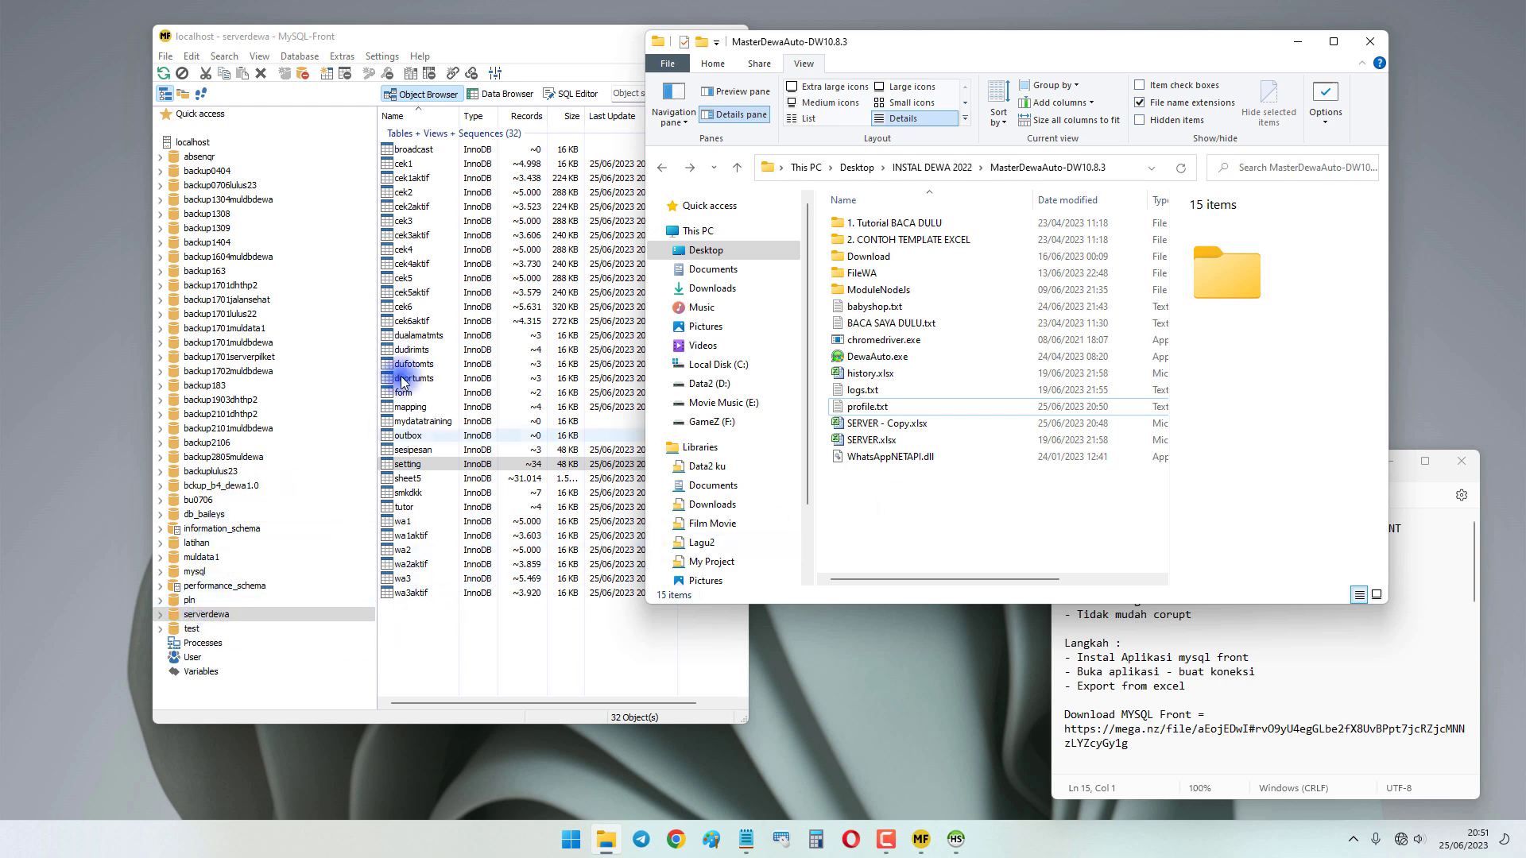
Close MySQL-Front and the HeidiSQL session manager, and arrange the Explorer and migration notes windows side by side.
left_click(366, 36)
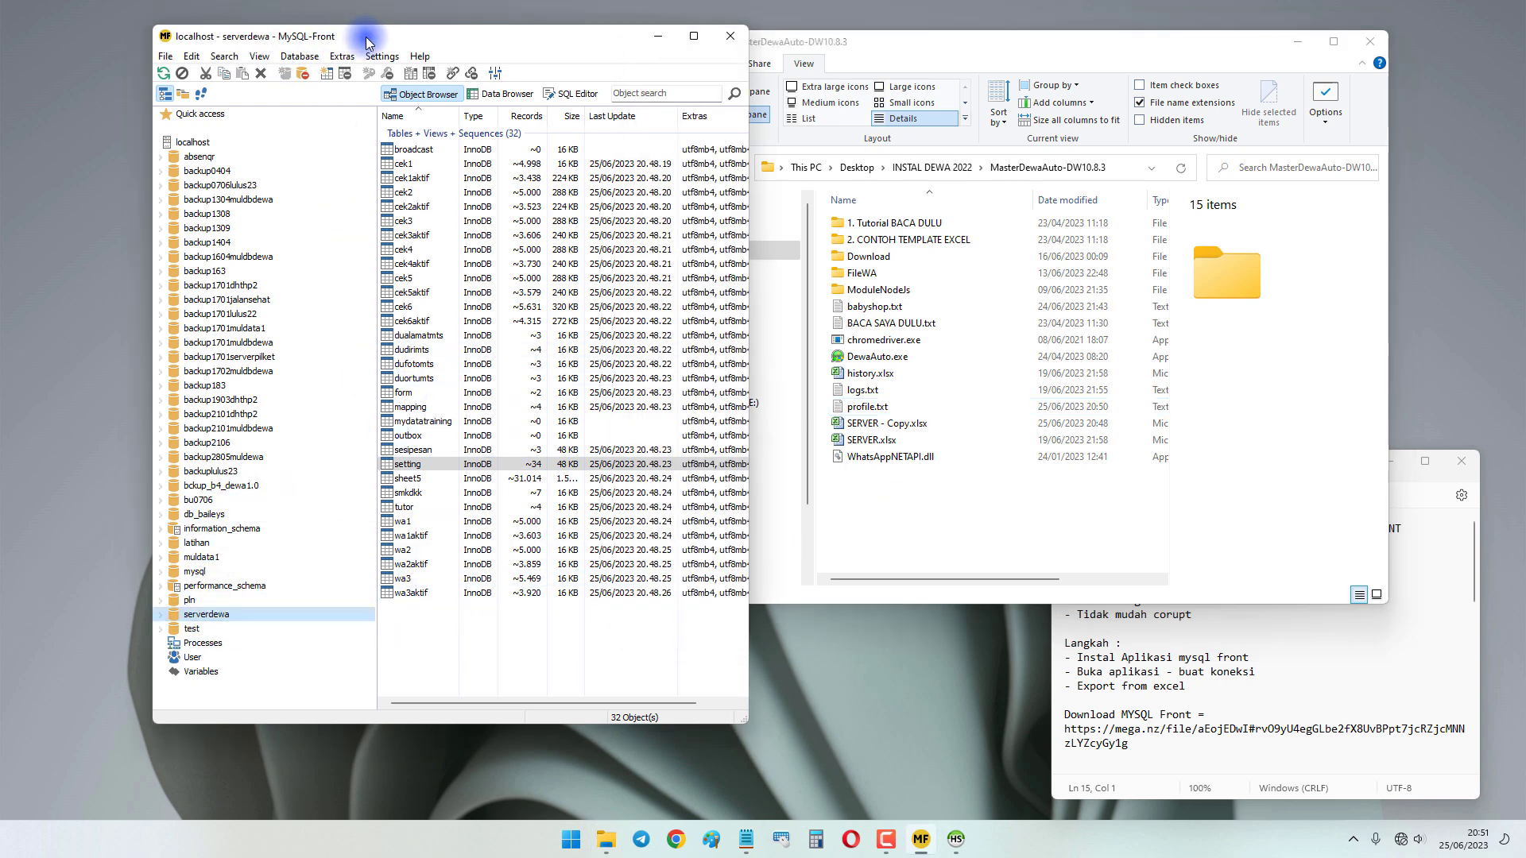
left_click(730, 36)
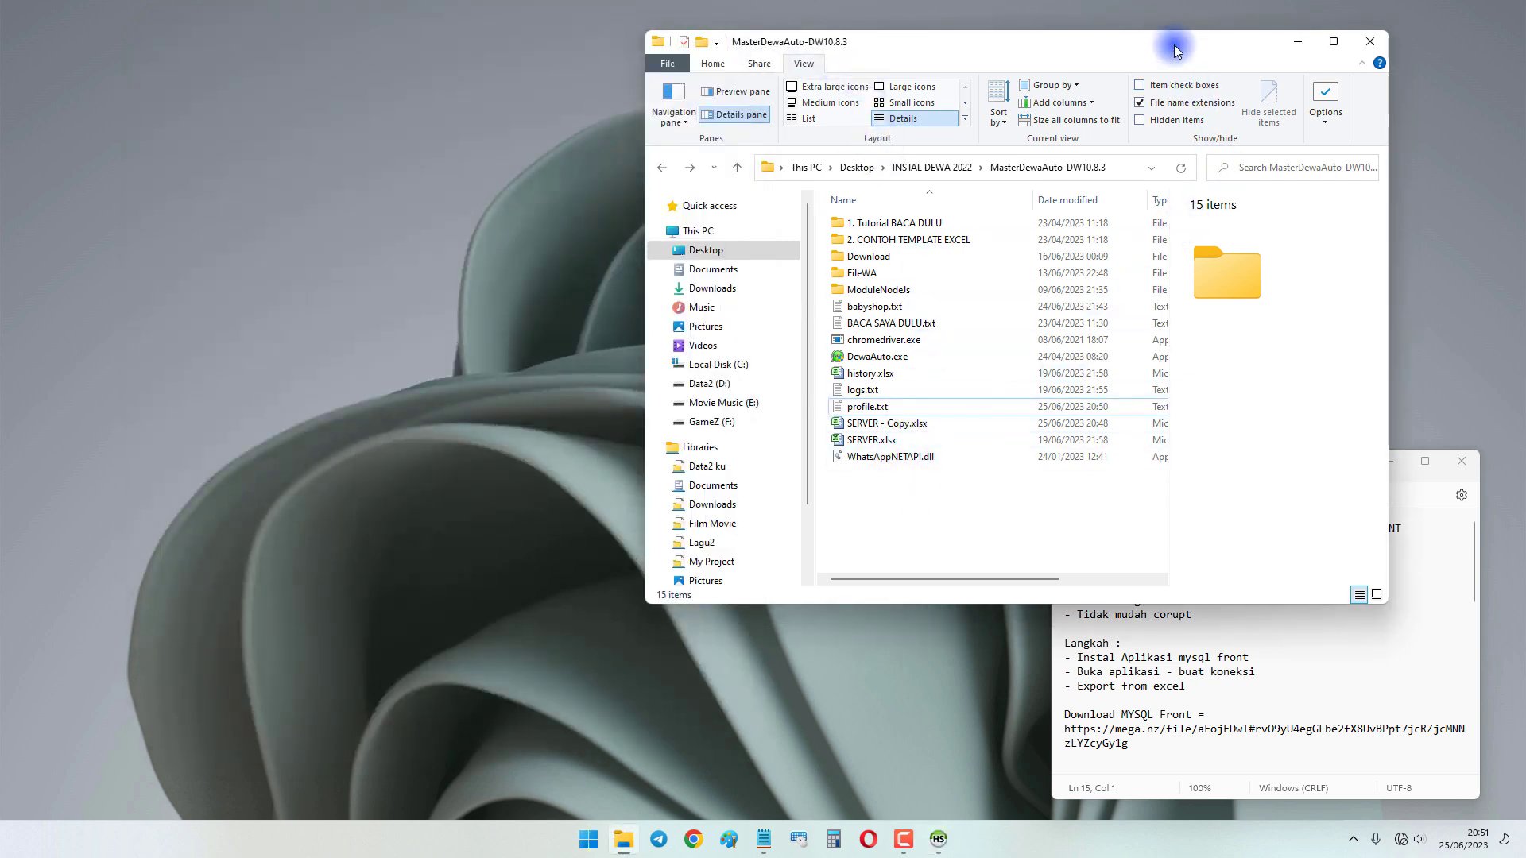
left_click_drag(1169, 40, 661, 102)
left_click(1264, 53)
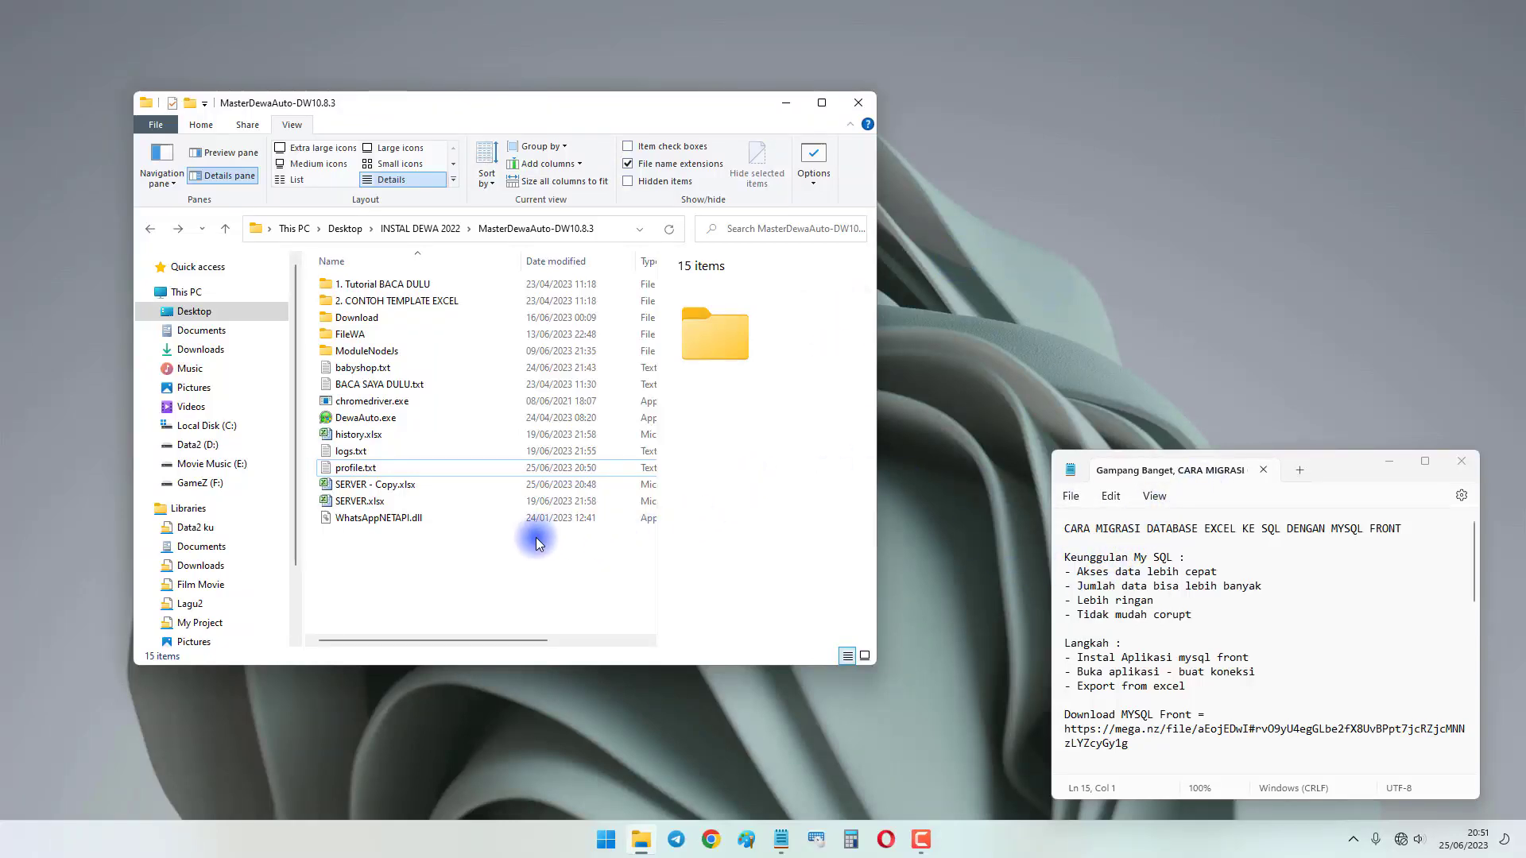
left_click(1107, 545)
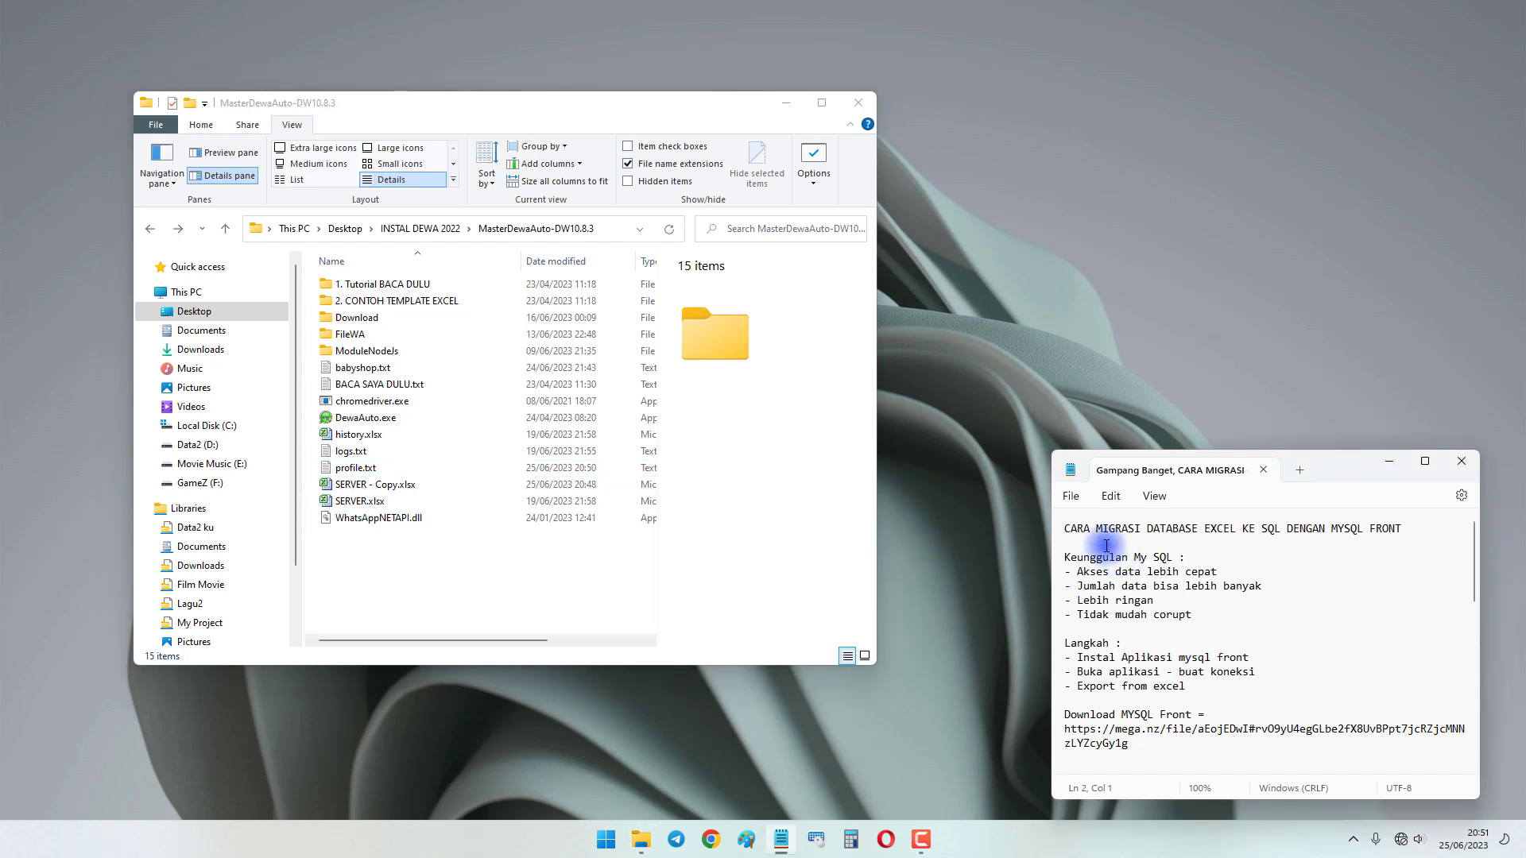
left_click_drag(1339, 477, 1279, 453)
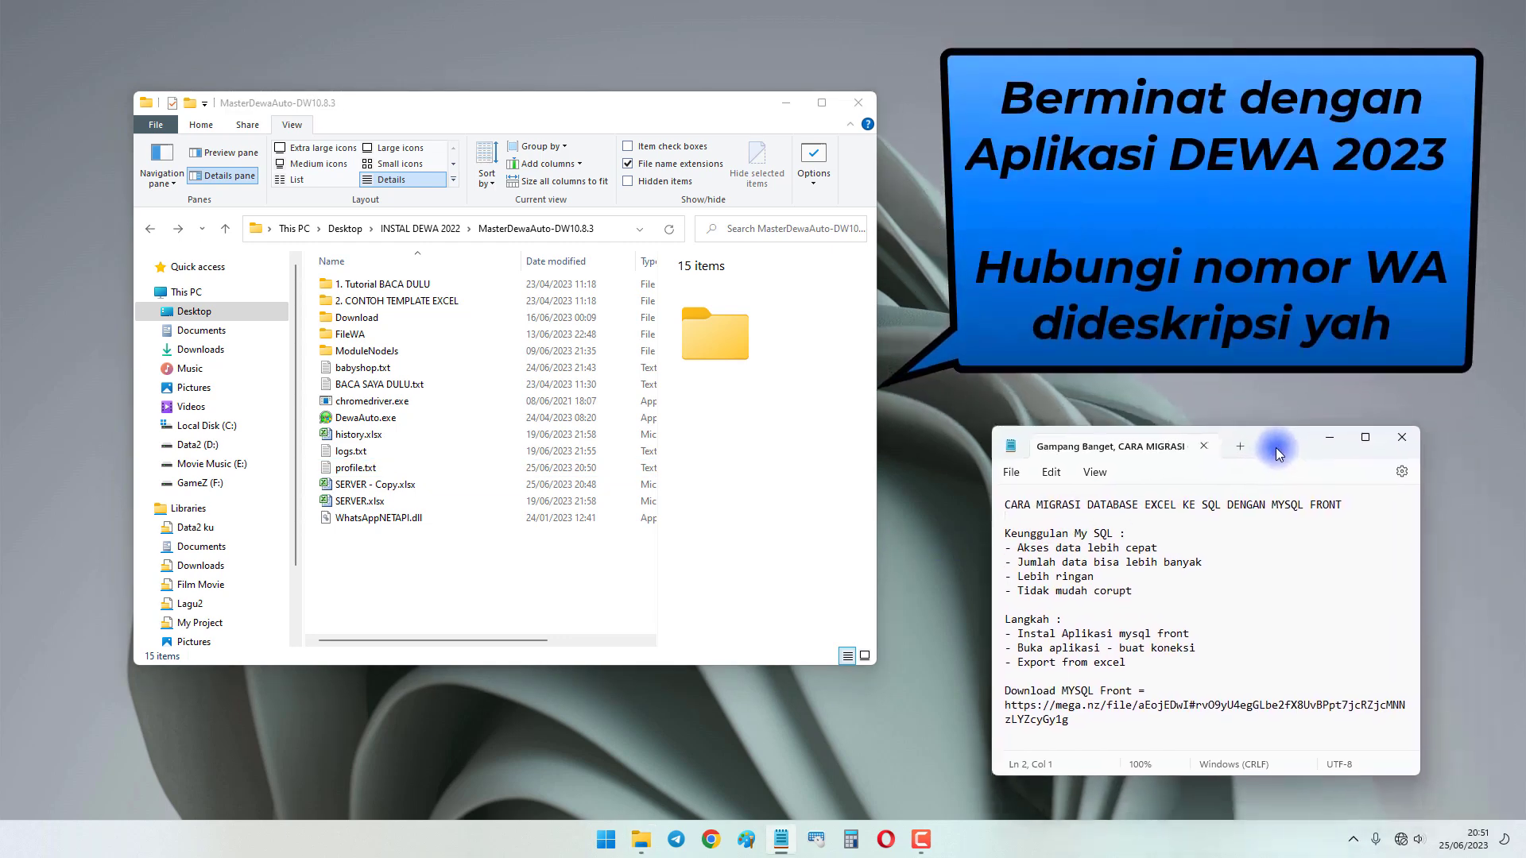